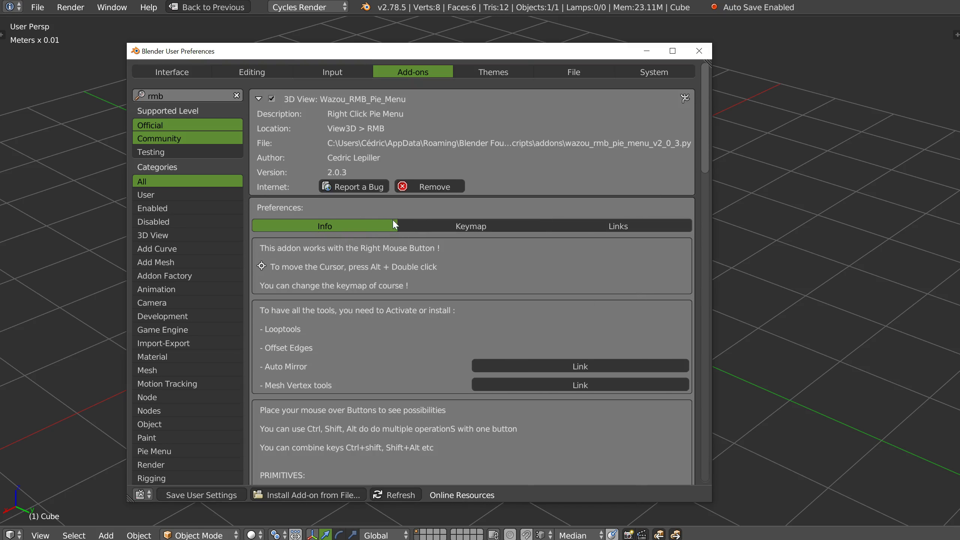
# Review the Keymap, Links and Info preferences of the Wazou_RMB_Pie_Menu add-on, including its list of required add-ons
pyautogui.click(468, 225)
pyautogui.click(623, 226)
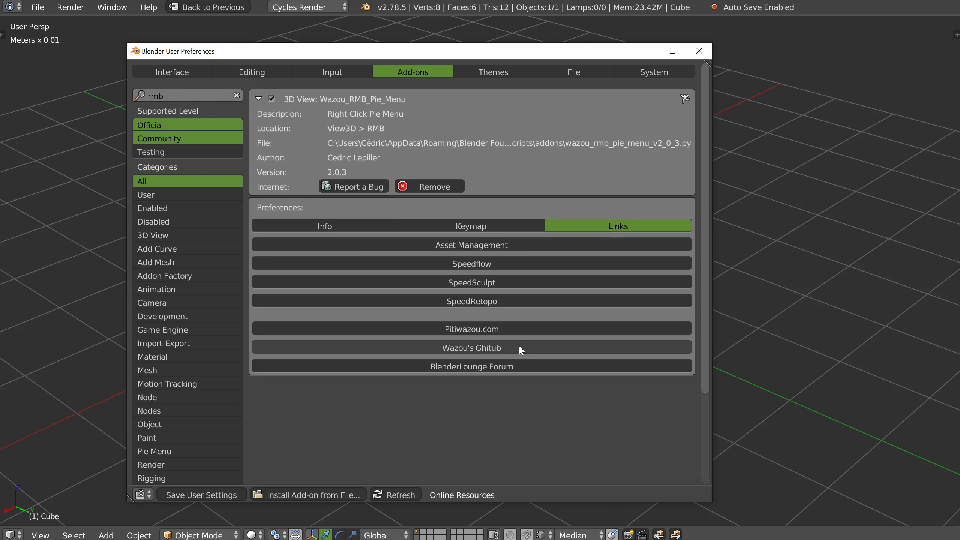
pyautogui.click(329, 221)
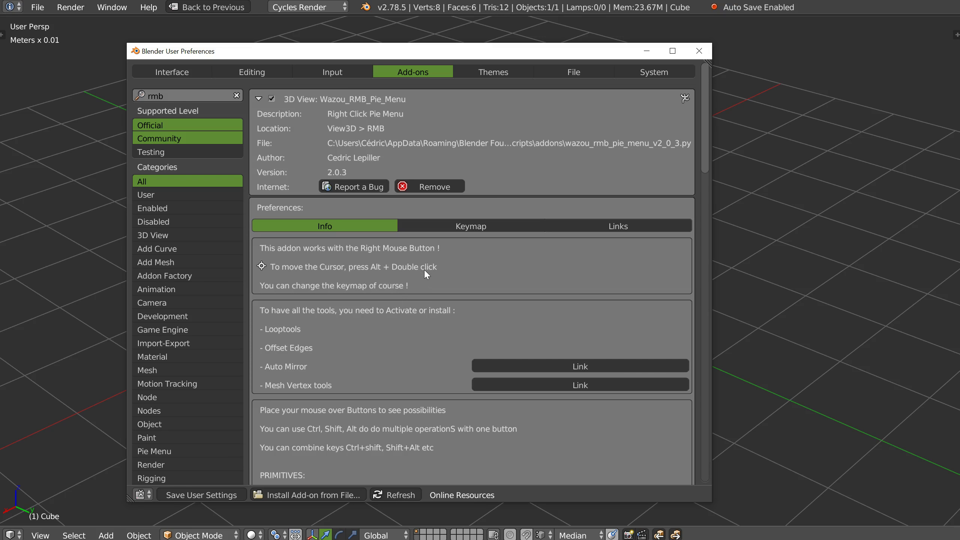
pyautogui.click(461, 226)
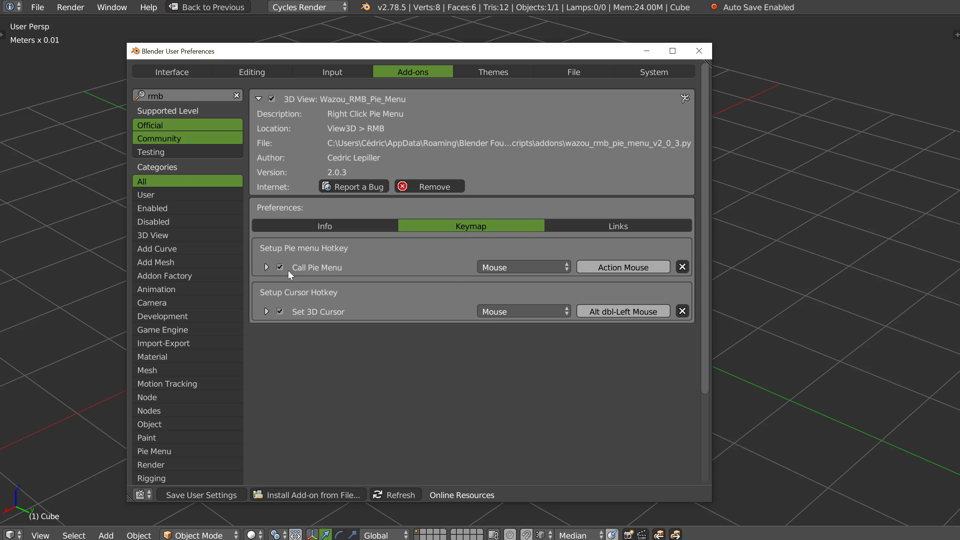
pyautogui.click(328, 229)
pyautogui.scroll(-5, 382, 262)
pyautogui.scroll(-1, 381, 263)
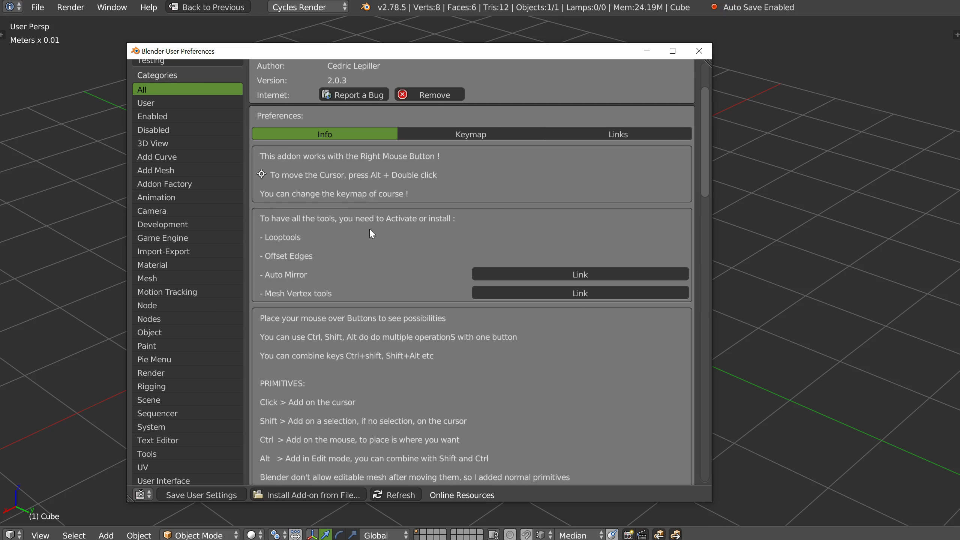
# Replace the add-on search filter with "loop" to find the LoopTools add-on
pyautogui.scroll(5, 372, 233)
pyautogui.click(237, 94)
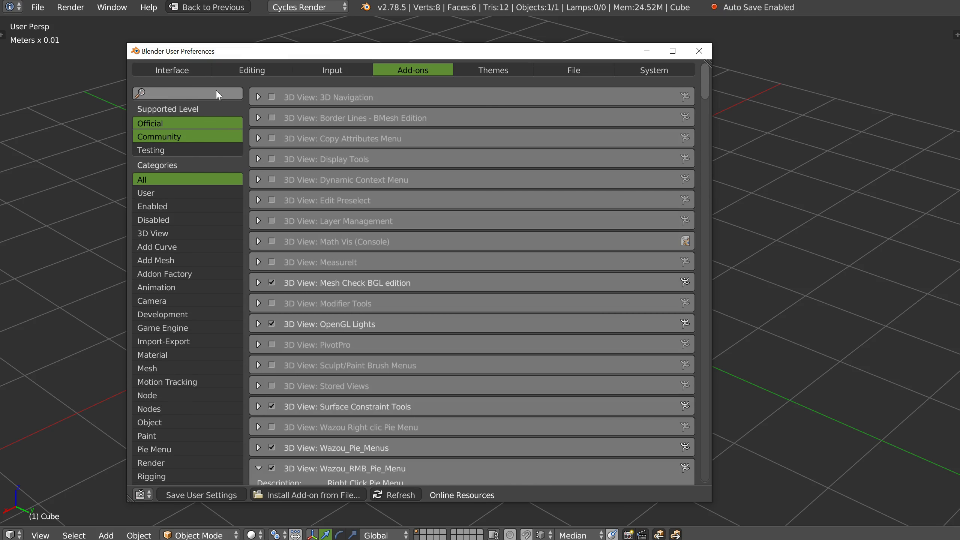
pyautogui.click(194, 94)
pyautogui.write('loop')
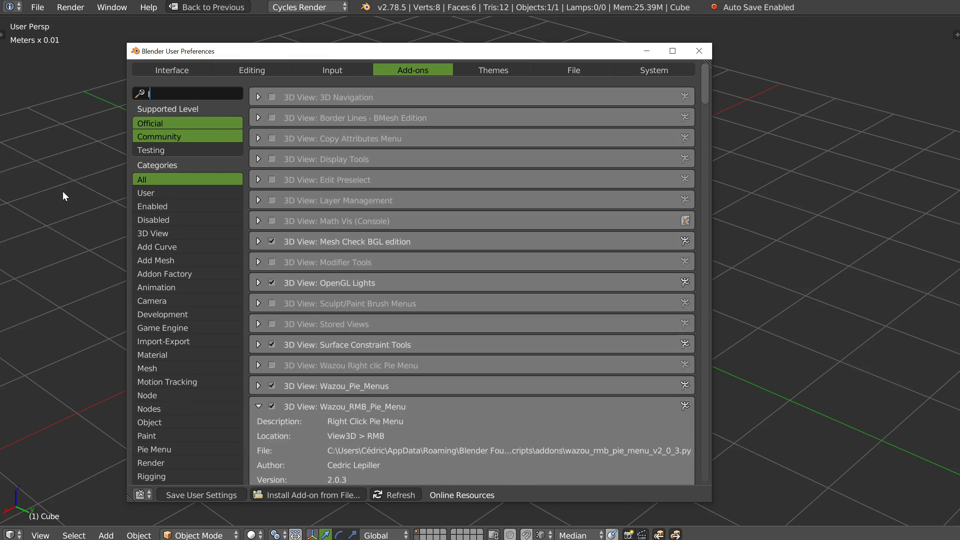
pyautogui.press('Return')
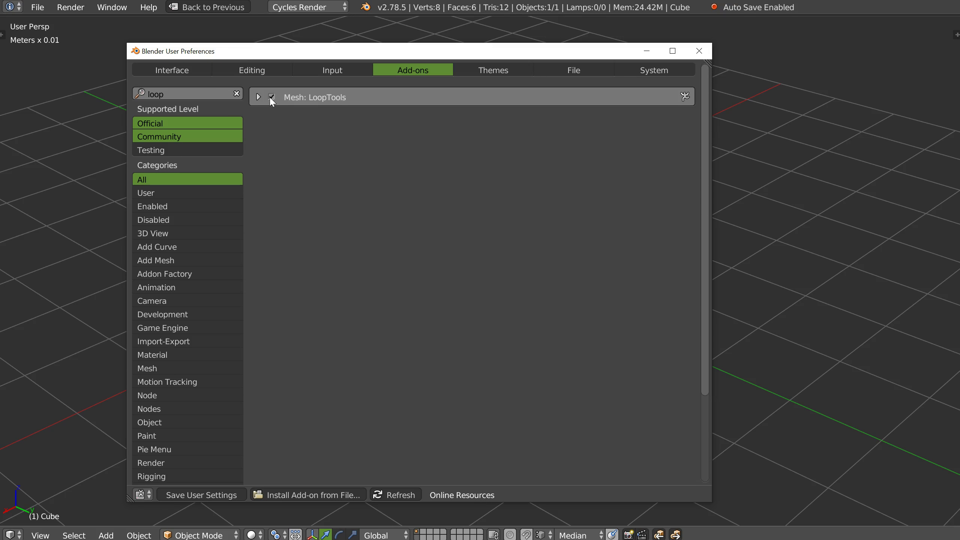
# Switch the cube to Edit Mode and inspect the LoopTools entries in the RMB Pie Menu
pyautogui.click(65, 203)
pyautogui.press('Tab')
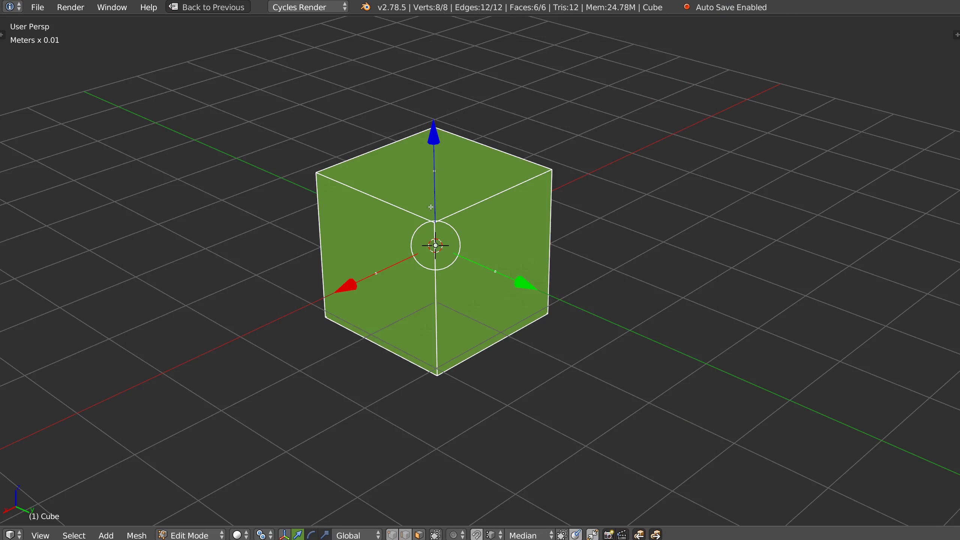
pyautogui.rightClick(432, 208)
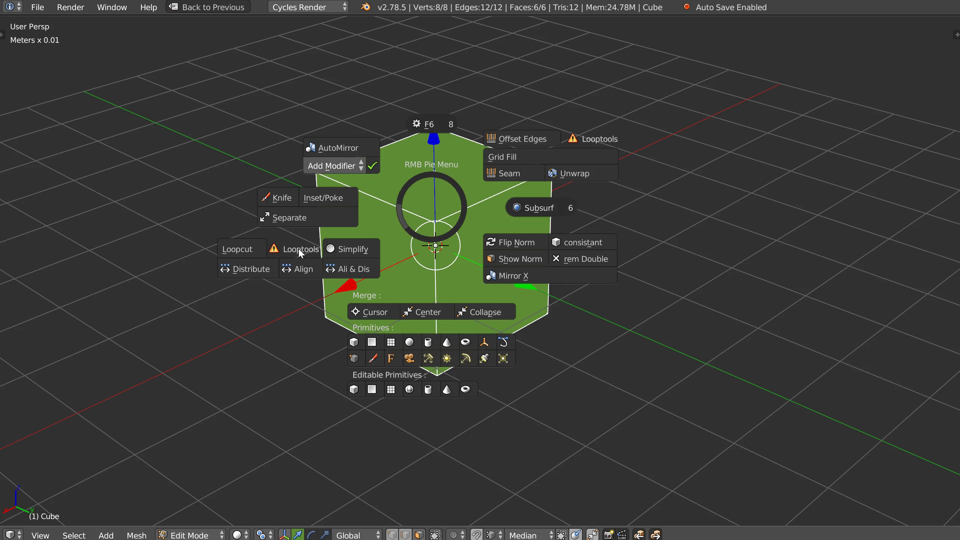
pyautogui.press('Escape')
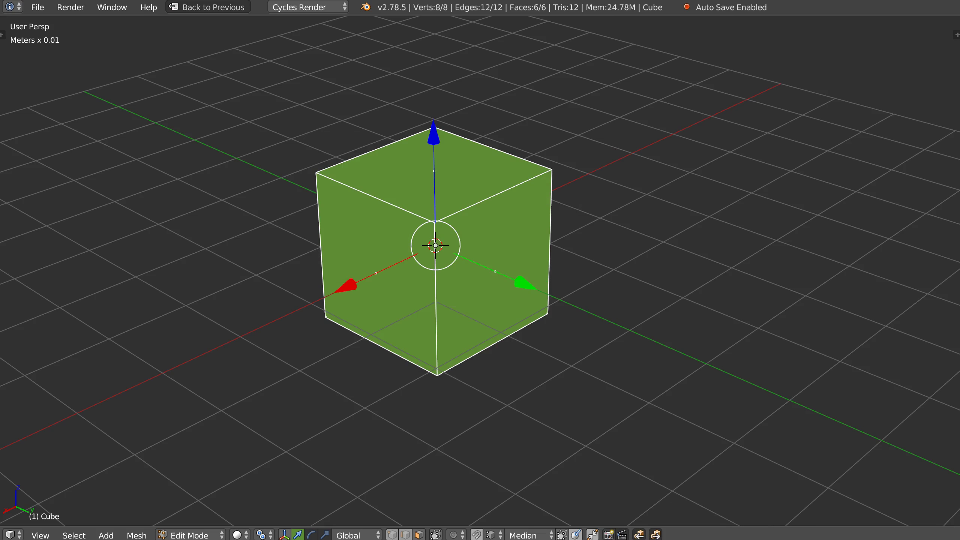
# Enable the LoopTools add-on in the user preferences and check its tool list in the cube's RMB Pie Menu
pyautogui.hotkey('ctrl', 'alt', 'u')
pyautogui.click(273, 97)
pyautogui.click(79, 213)
pyautogui.rightClick(397, 192)
pyautogui.click(554, 123)
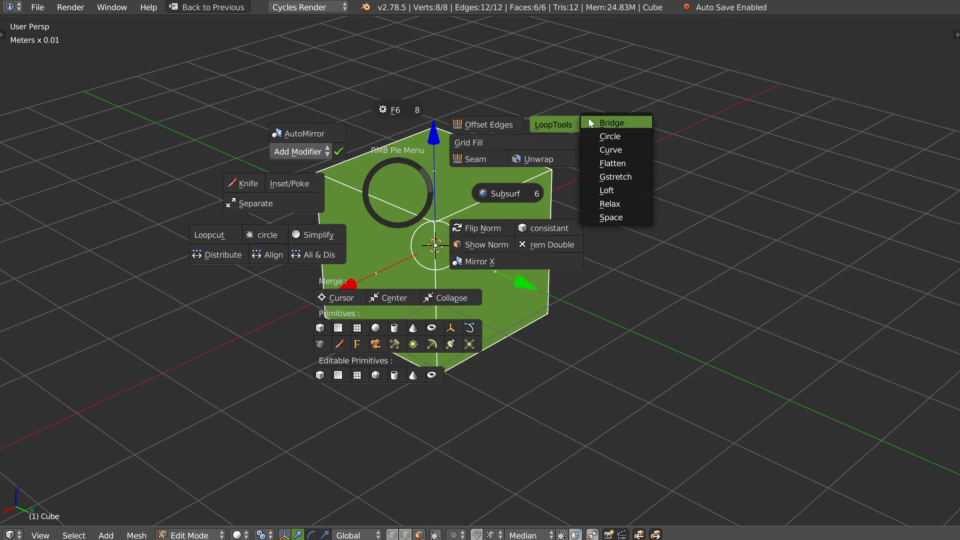
pyautogui.press('Escape')
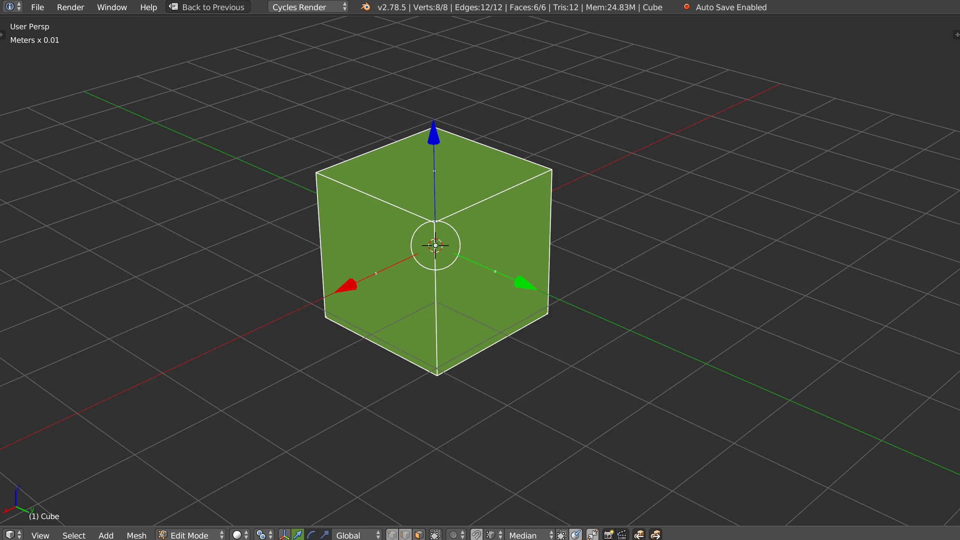
# Reopen the user preferences and change the add-on search filter to "rm" to find the Wazou_RMB_Pie_Menu add-on
pyautogui.hotkey('ctrl', 'alt', 'u')
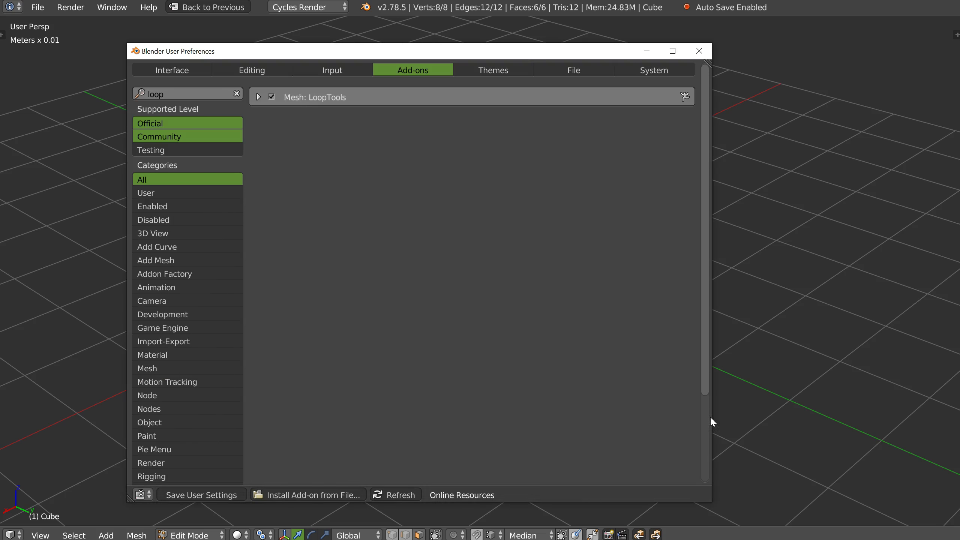
pyautogui.click(238, 95)
pyautogui.click(201, 94)
pyautogui.write('rm')
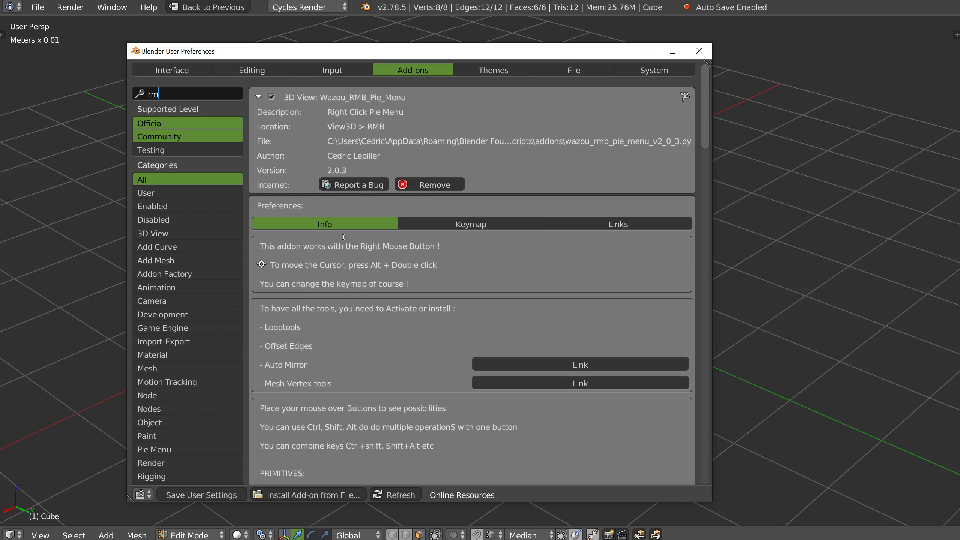
# Read through the add-on's Info notes on modifier-key combinations, from Primitives and Camera down to Unwrap and Circle
pyautogui.scroll(-15, 382, 314)
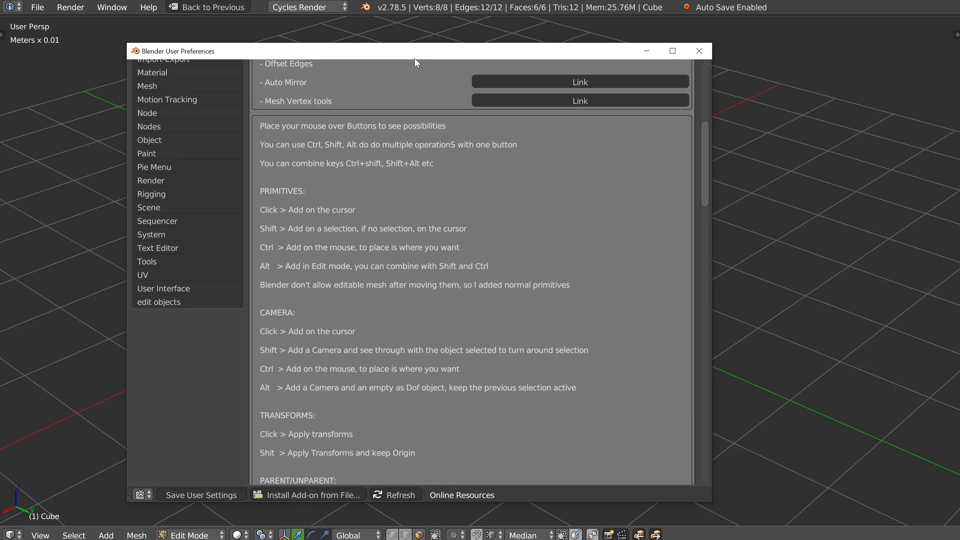
pyautogui.scroll(-2, 428, 253)
pyautogui.scroll(-10, 427, 254)
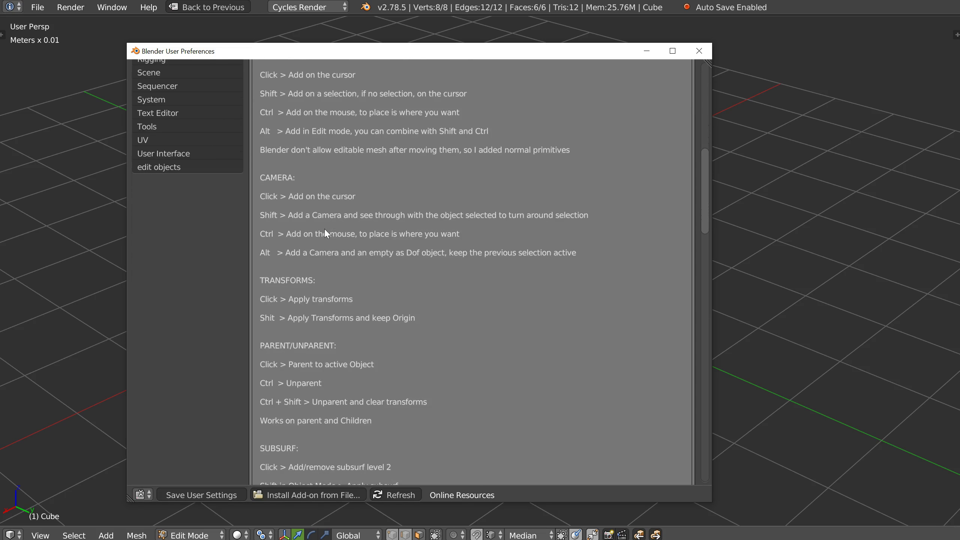
pyautogui.scroll(-9, 317, 189)
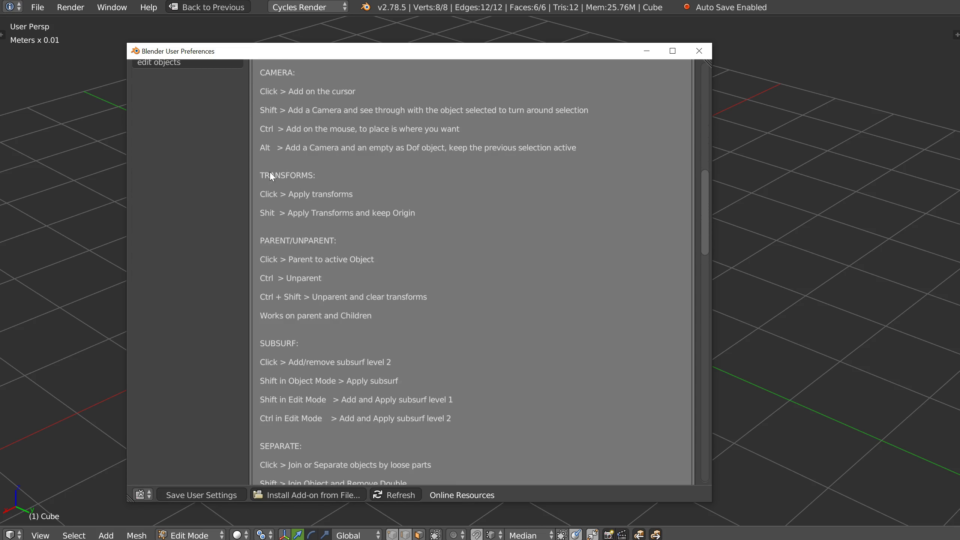
pyautogui.scroll(-15, 350, 171)
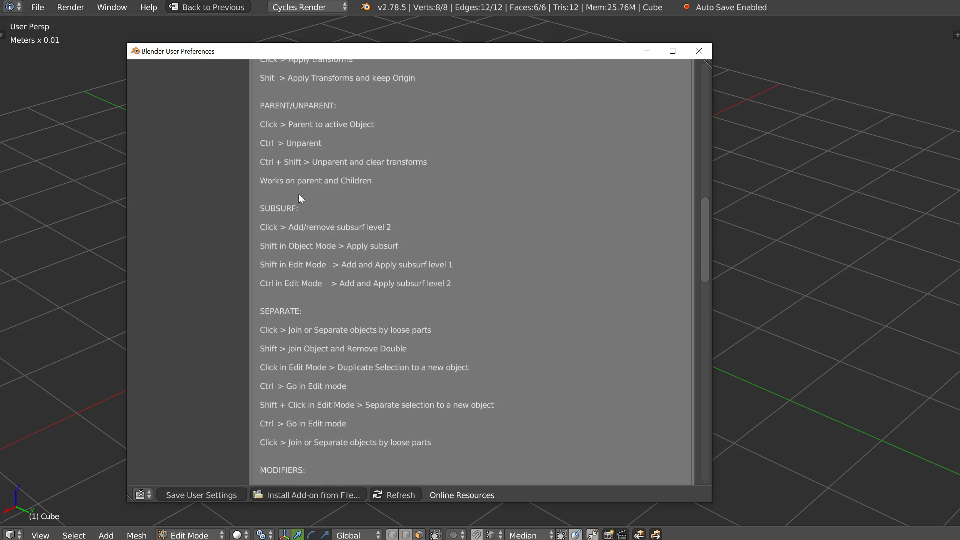
pyautogui.scroll(-5, 279, 192)
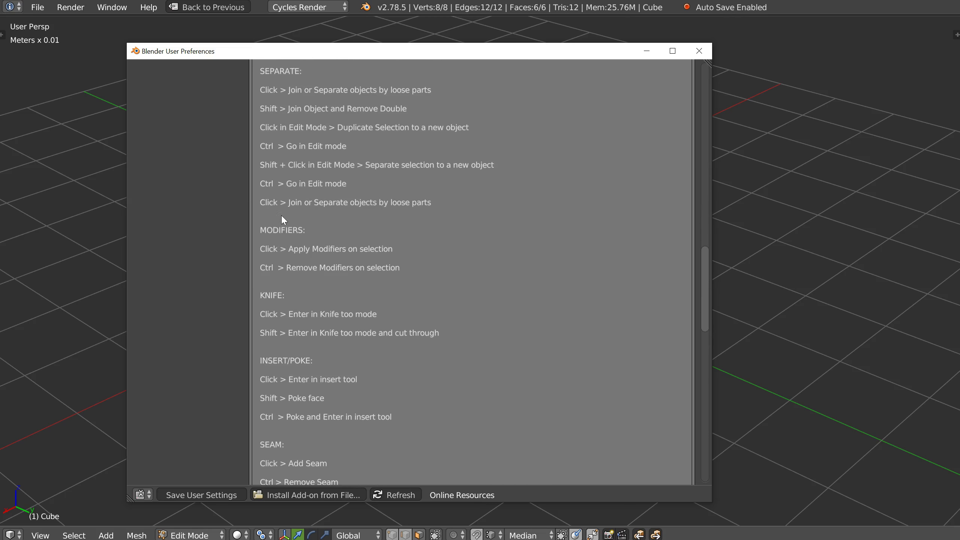
pyautogui.scroll(-20, 281, 233)
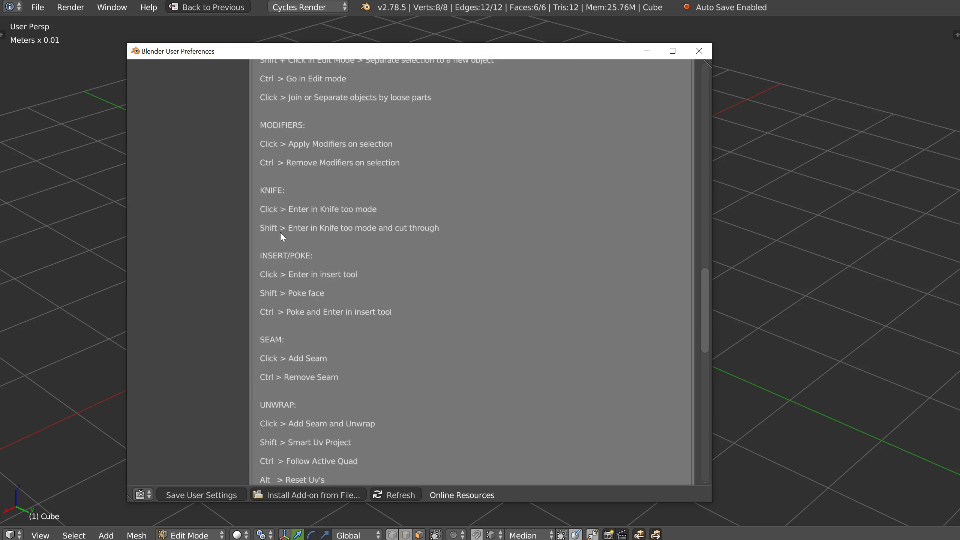
pyautogui.scroll(-9, 342, 255)
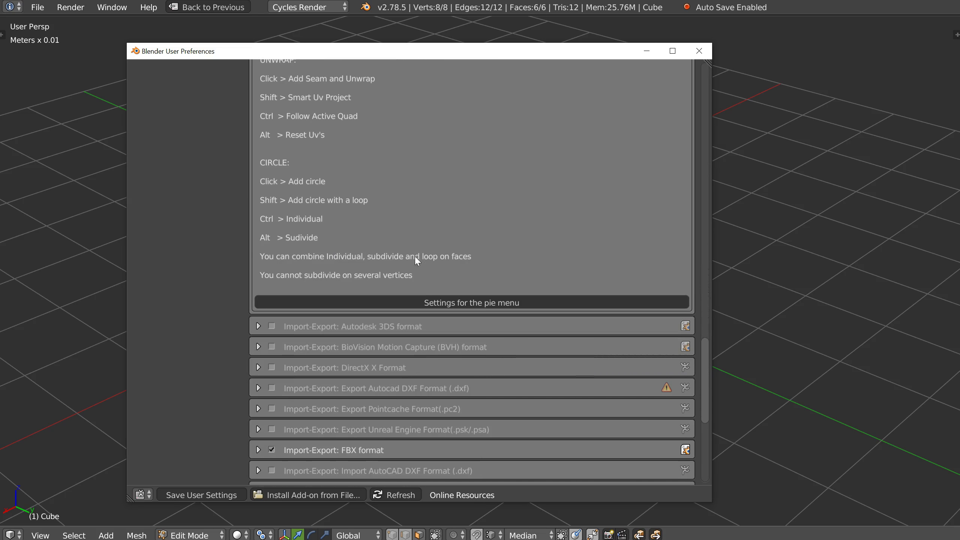
# View the linked pie menu settings for timeouts, radius and thresholds, and return to the add-on preferences
pyautogui.click(444, 303)
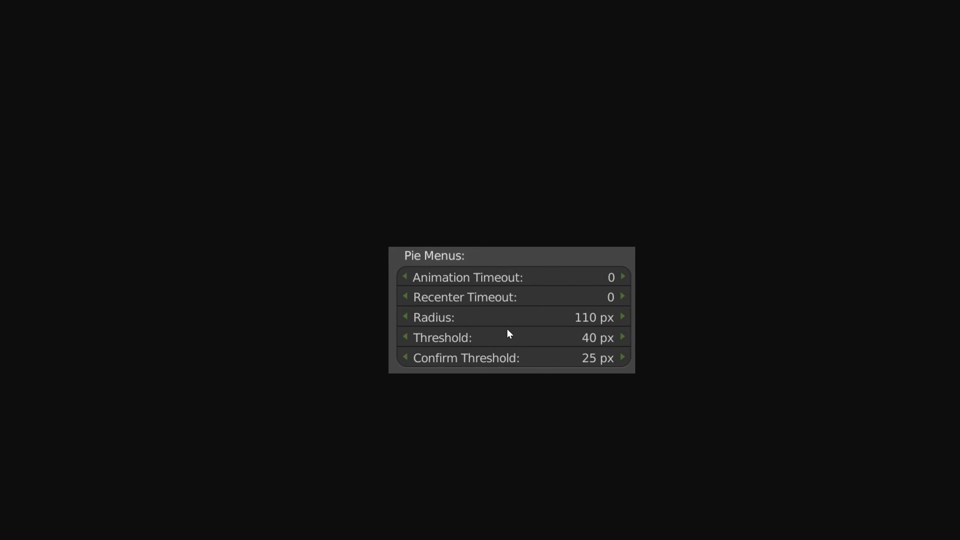
pyautogui.hotkey('alt', 'Tab')
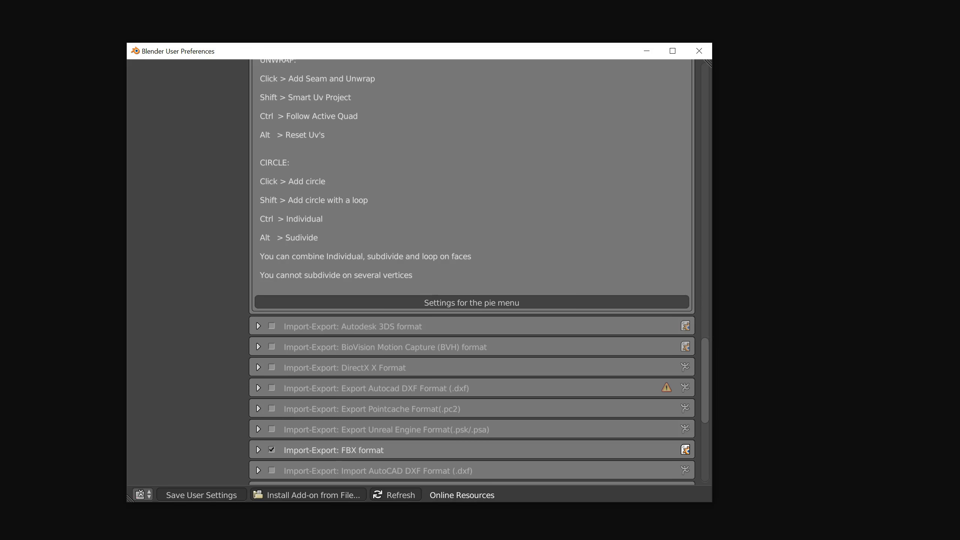
pyautogui.scroll(20, 455, 242)
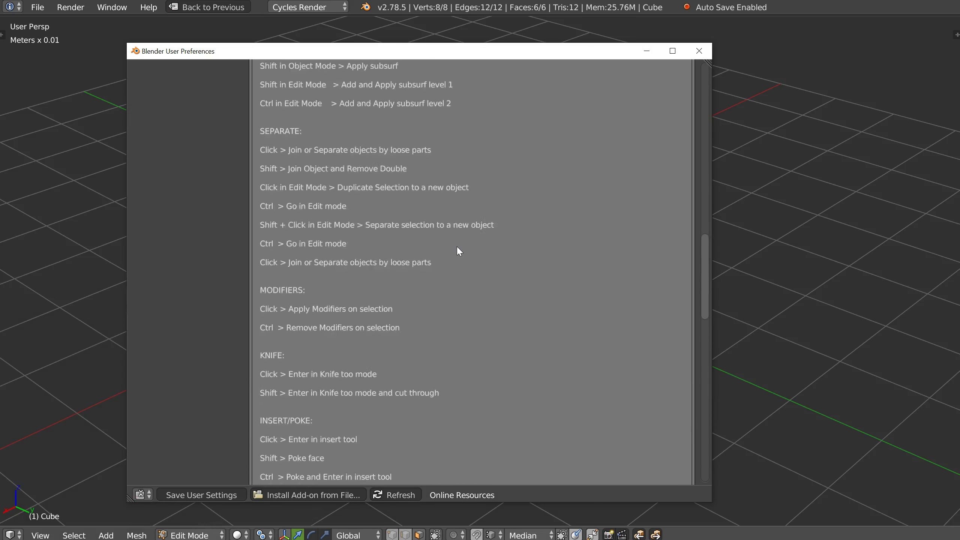
pyautogui.click(620, 226)
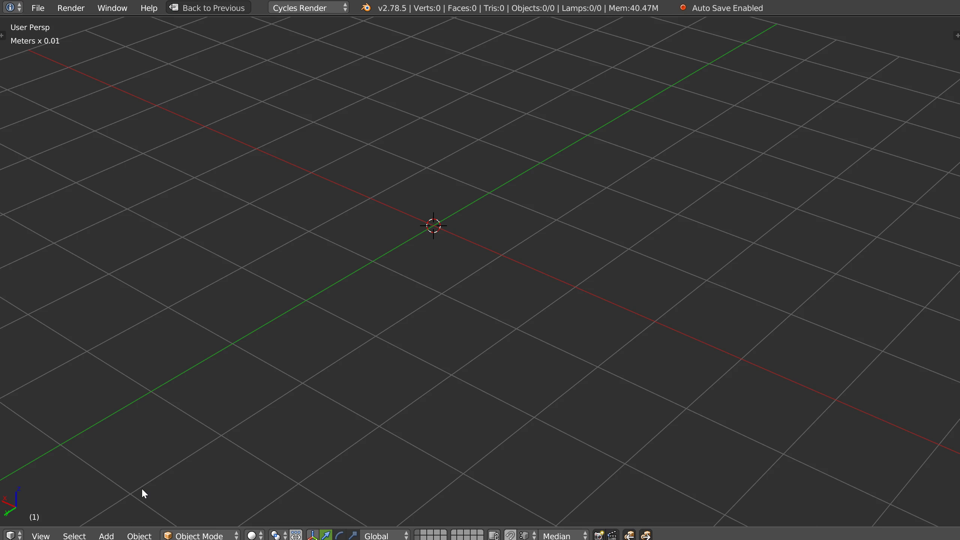
# Add a cube primitive at the 3D cursor in the empty scene through the RMB Pie Menu
pyautogui.moveTo(394, 225)
pyautogui.mouseDown(button='middle')
pyautogui.moveTo(399, 240)
pyautogui.moveTo(378, 227)
pyautogui.mouseUp(button='middle')
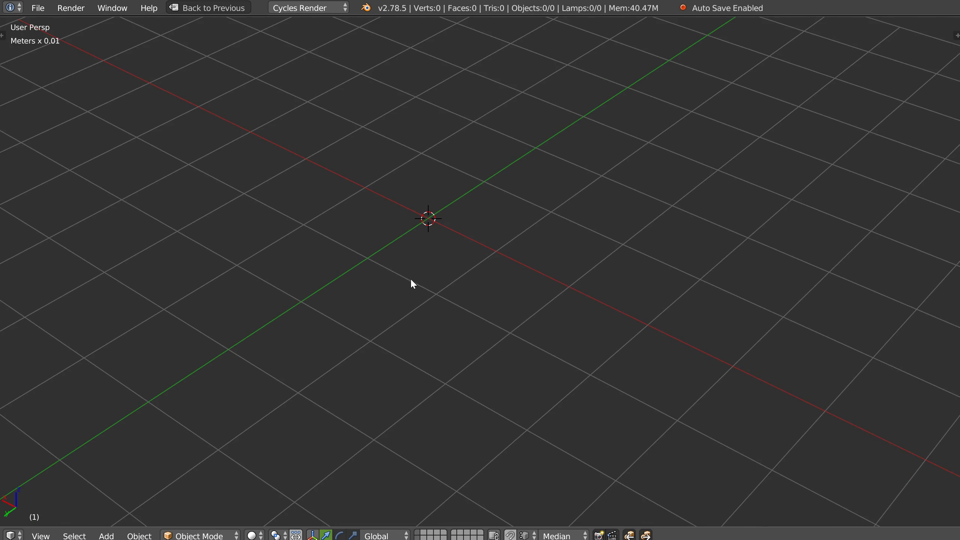
pyautogui.rightClick(435, 228)
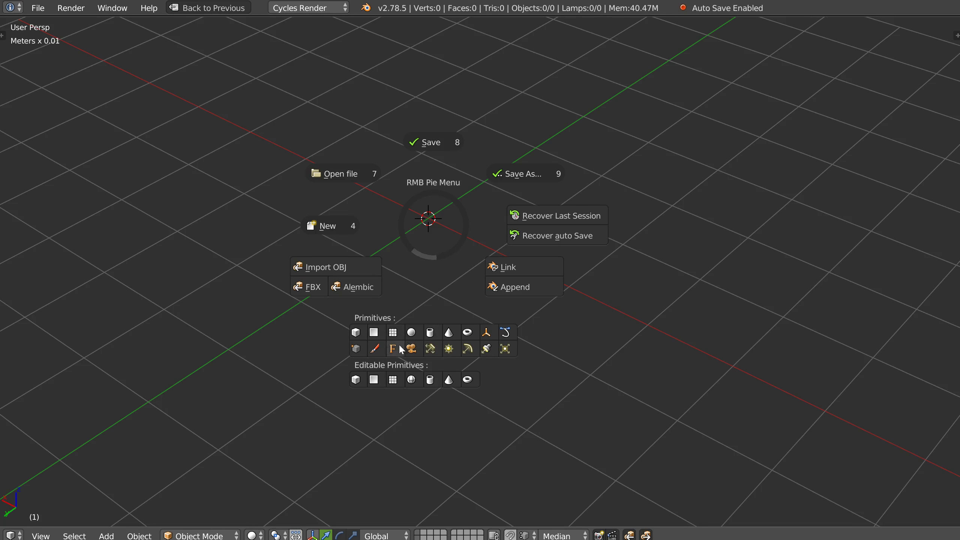
pyautogui.click(355, 332)
# Examine the Object Mode options of the RMB Pie Menu for the new cube, and close the menu
pyautogui.moveTo(427, 219)
pyautogui.mouseDown(button='middle')
pyautogui.moveTo(435, 208)
pyautogui.moveTo(440, 219)
pyautogui.mouseUp(button='middle')
pyautogui.rightClick(439, 220)
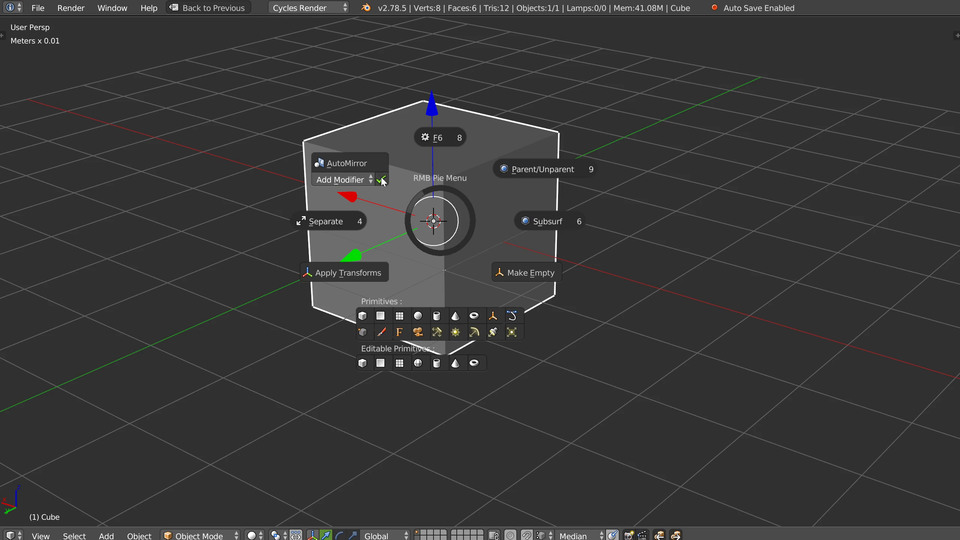
pyautogui.click(435, 240)
# Examine the RMB Pie Menu's Edit Mode tools on the cube, and return to Object Mode
pyautogui.moveTo(440, 237); pyautogui.dragTo(430, 226, button='middle')
pyautogui.press('Tab')
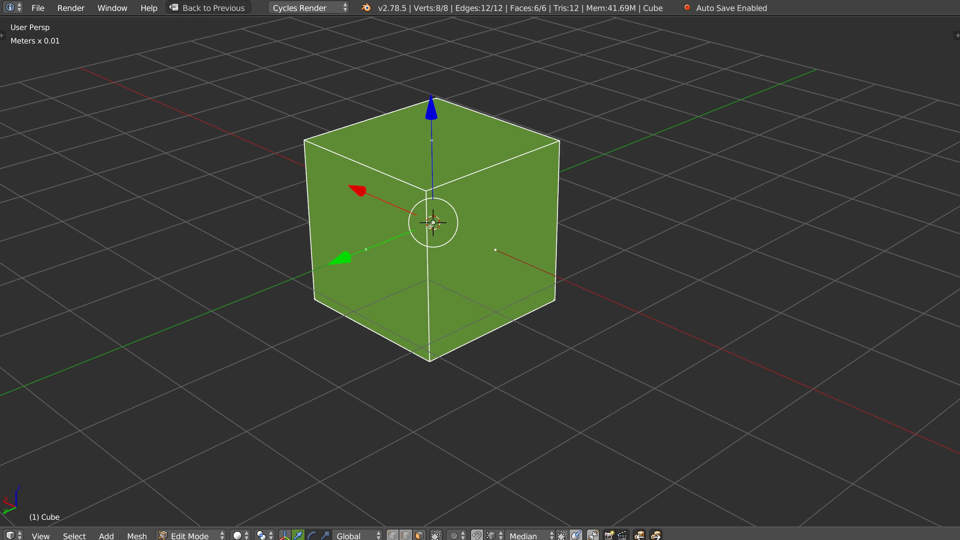
pyautogui.rightClick(431, 231)
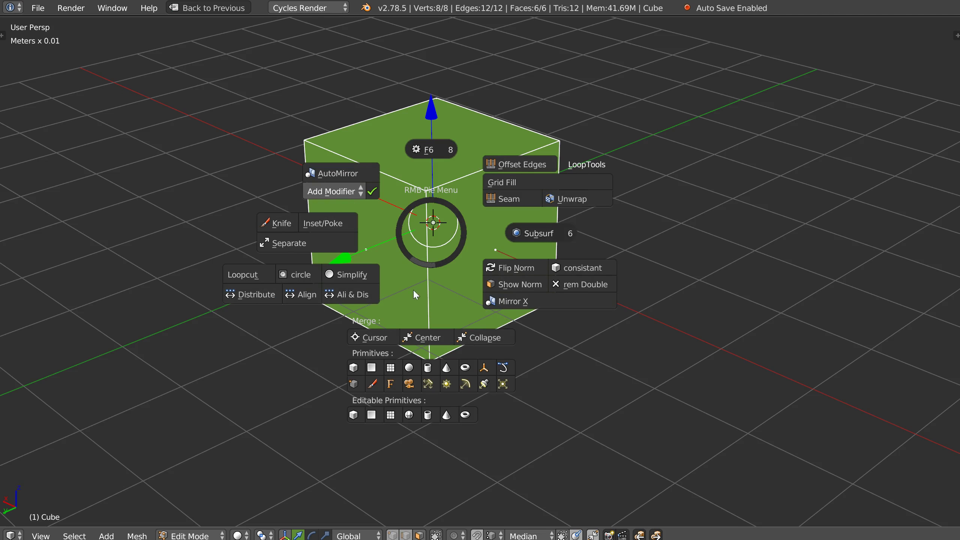
pyautogui.click(426, 246)
pyautogui.moveTo(420, 230); pyautogui.dragTo(400, 215, button='middle')
pyautogui.press('Tab')
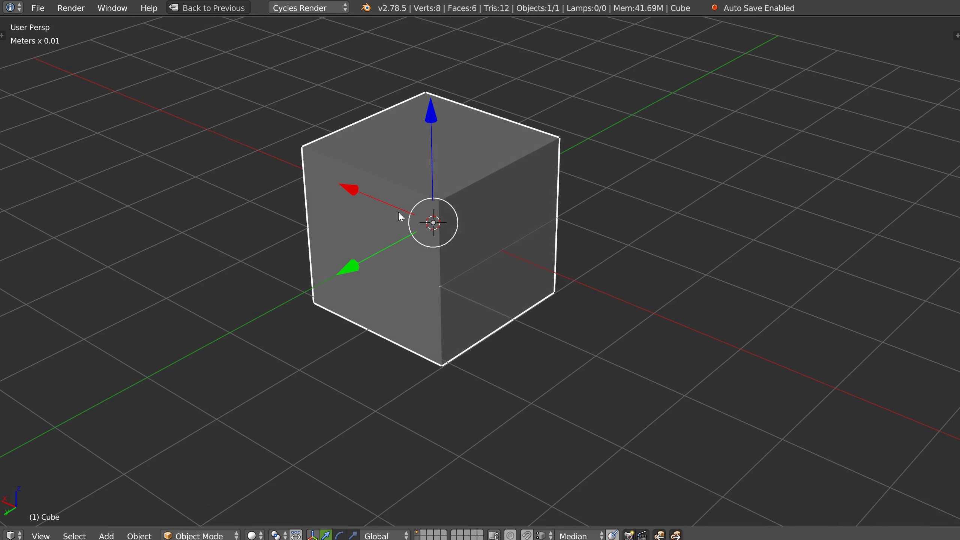
# Apply AutoMirror to the cube through the RMB Pie Menu, mirroring it on the X axis
pyautogui.rightClick(429, 248)
pyautogui.press('Escape')
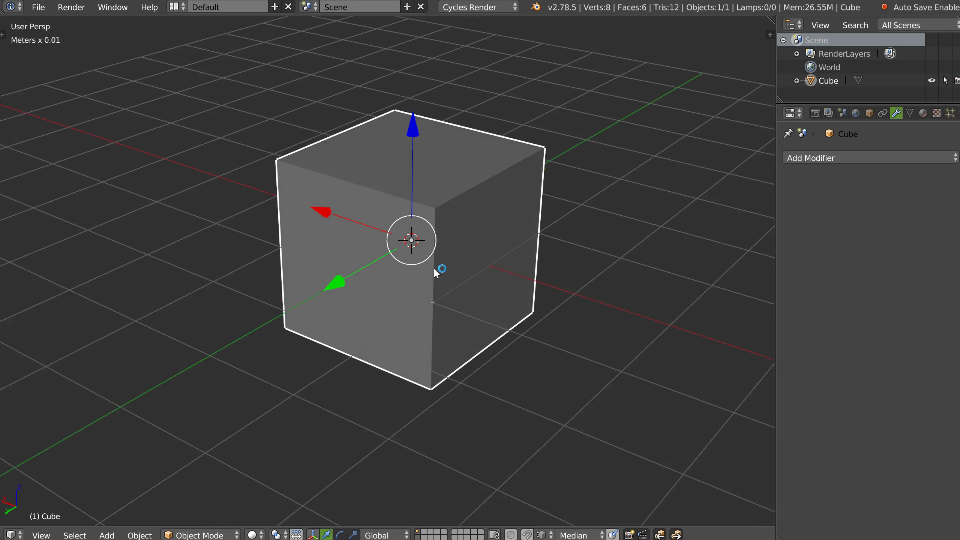
pyautogui.keyDown('shift'); pyautogui.moveTo(433, 267); pyautogui.dragTo(430, 239, button='middle'); pyautogui.keyUp('shift')
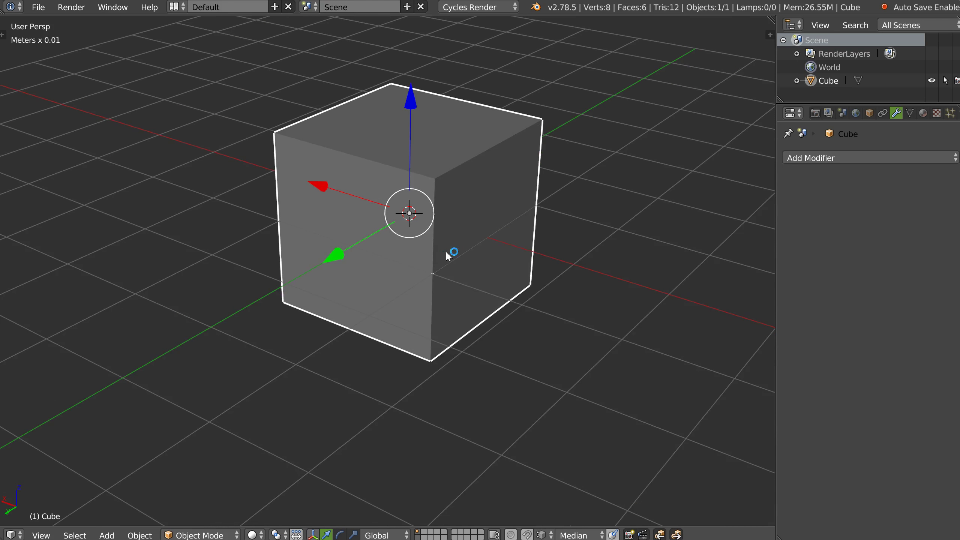
pyautogui.rightClick(436, 253)
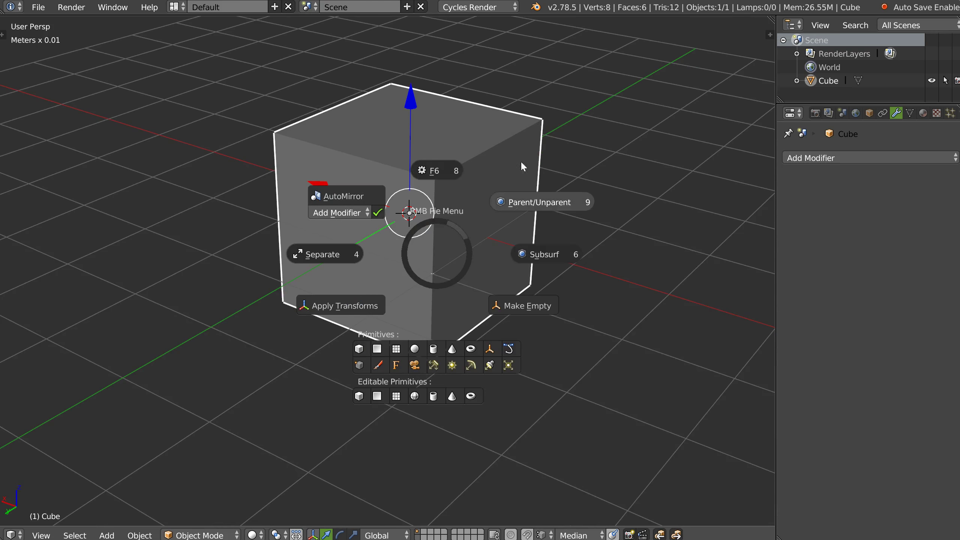
pyautogui.click(351, 197)
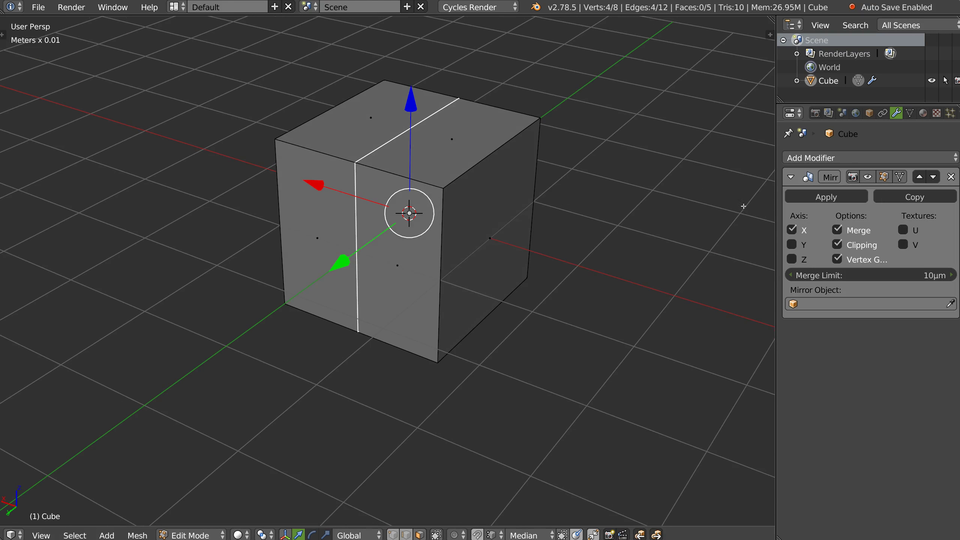
# Apply the cube's Mirror modifier through the RMB Pie Menu and mirror it with AutoMirror again, twice in succession
pyautogui.rightClick(456, 223)
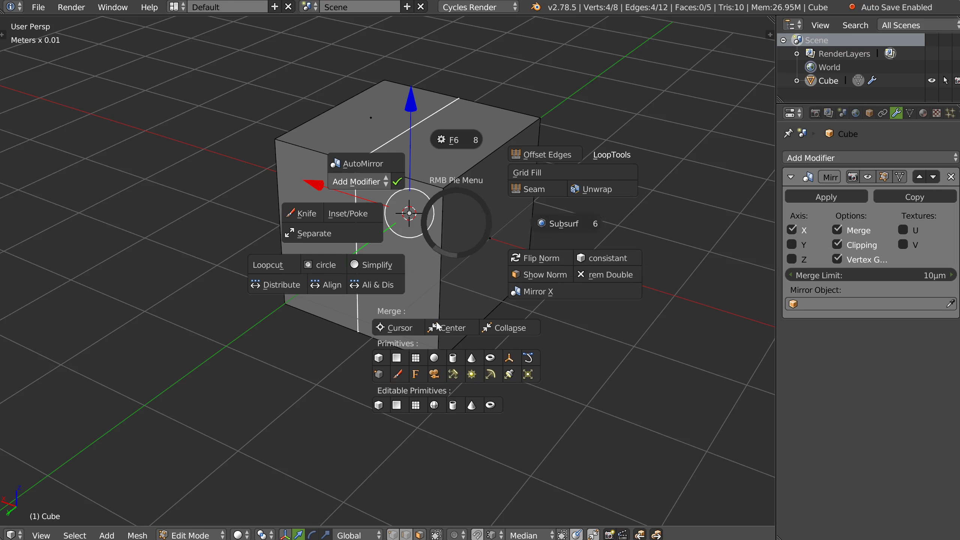
pyautogui.click(397, 182)
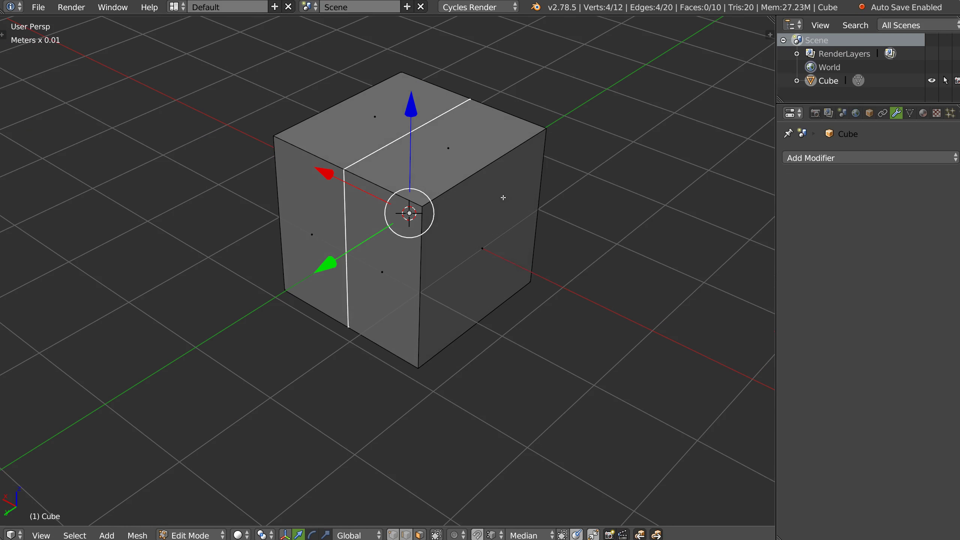
pyautogui.rightClick(409, 213)
pyautogui.click(381, 149)
pyautogui.rightClick(409, 213)
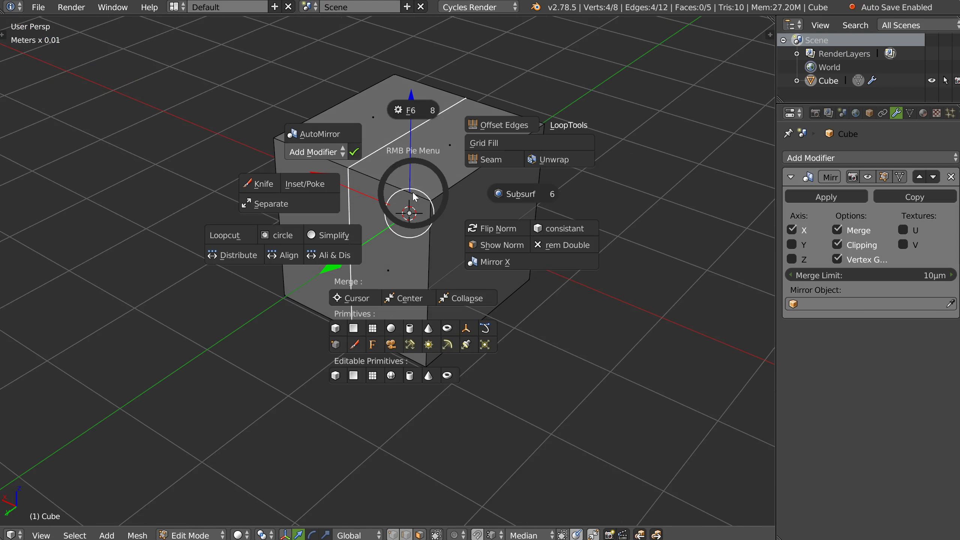
pyautogui.click(354, 150)
pyautogui.moveTo(401, 204); pyautogui.dragTo(446, 226, button='middle')
pyautogui.rightClick(435, 206)
pyautogui.click(343, 141)
# Return to Object Mode and duplicate the mirrored cube twice, placing the copies in a row beside it
pyautogui.scroll(-2, 381, 213)
pyautogui.scroll(-2, 382, 212)
pyautogui.press('Tab')
pyautogui.hotkey('shift', 'd')
pyautogui.moveTo(445, 227); pyautogui.dragTo(178, 205, button='middle')
pyautogui.click(298, 215)
pyautogui.hotkey('shift', 'd')
pyautogui.click(157, 204)
# Select all three cubes and clear their Mirror modifiers together through the RMB Pie Menu
pyautogui.keyDown('shift'); pyautogui.moveTo(318, 223); pyautogui.dragTo(335, 222, button='middle'); pyautogui.keyUp('shift')
pyautogui.keyDown('shift'); pyautogui.click(375, 225); pyautogui.keyUp('shift')
pyautogui.keyDown('shift'); pyautogui.rightClick(420, 221); pyautogui.keyUp('shift')
pyautogui.rightClick(428, 222)
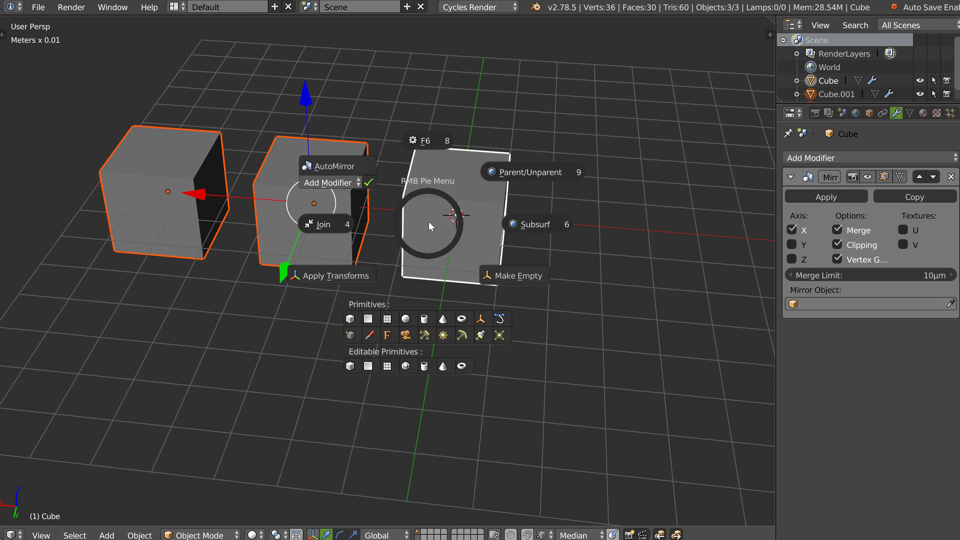
pyautogui.click(369, 185)
pyautogui.moveTo(378, 183); pyautogui.dragTo(378, 219, button='middle')
pyautogui.rightClick(398, 208)
pyautogui.click(338, 174)
# Delete the two duplicate cubes, leaving the half cube at the world origin
pyautogui.rightClick(294, 251)
pyautogui.keyDown('shift'); pyautogui.rightClick(178, 217); pyautogui.keyUp('shift')
pyautogui.moveTo(261, 223); pyautogui.dragTo(347, 233, button='middle')
pyautogui.press('x')
pyautogui.click(348, 225)
# Mirror the remaining half cube with AutoMirror and apply the Mirror modifier through the RMB Pie Menu
pyautogui.rightClick(456, 238)
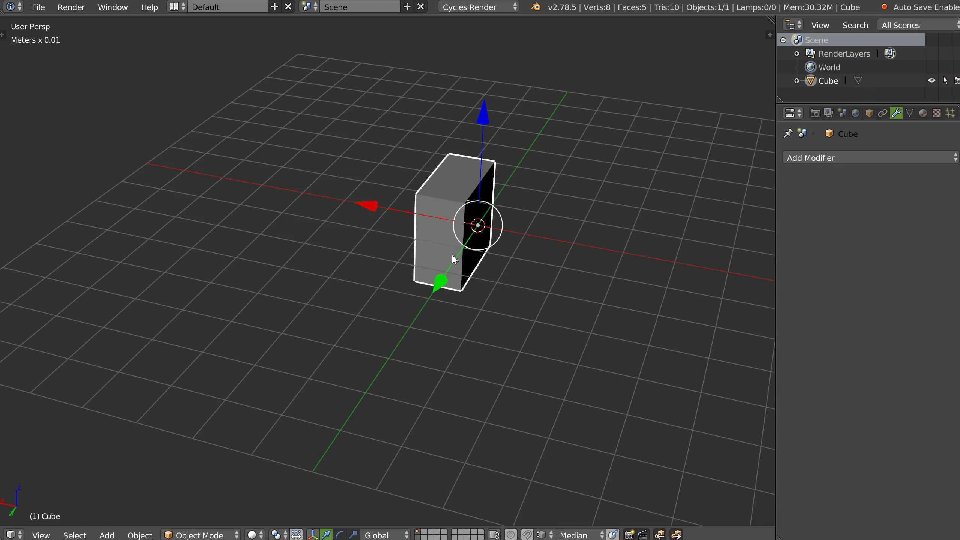
pyautogui.rightClick(455, 239)
pyautogui.click(374, 185)
pyautogui.scroll(2, 431, 206)
pyautogui.rightClick(433, 206)
pyautogui.click(365, 165)
# Dissolve the cube's central edge loop in Edit Mode and return to Object Mode
pyautogui.press('2')
pyautogui.keyDown('alt'); pyautogui.rightClick(406, 271); pyautogui.keyUp('alt')
pyautogui.hotkey('ctrl', 'x')
pyautogui.press('Tab')
pyautogui.moveTo(418, 233)
pyautogui.mouseDown(button='middle')
pyautogui.moveTo(407, 238)
pyautogui.moveTo(420, 245)
pyautogui.mouseUp(button='middle')
pyautogui.click(413, 182)
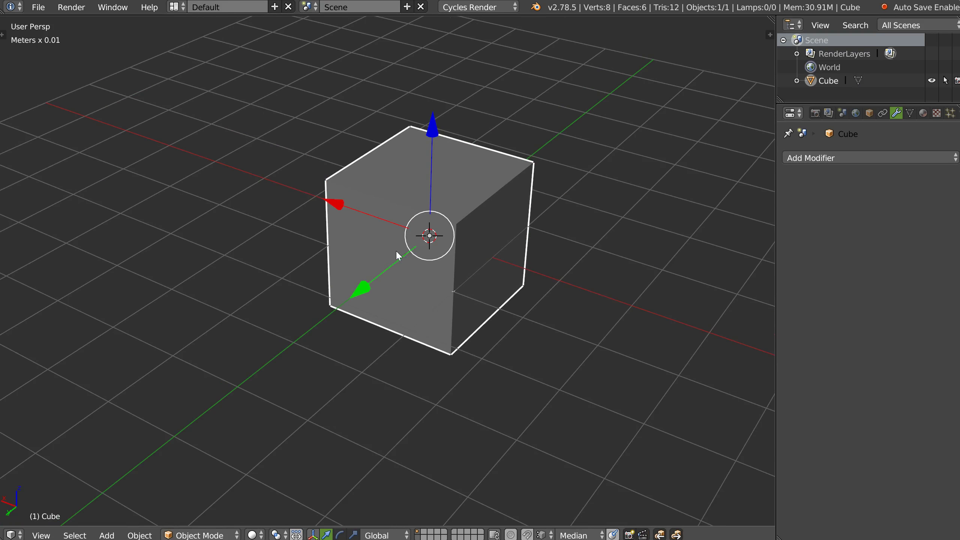
# Examine the modifiers offered by Add Modifier in the RMB Pie Menu, and close the list
pyautogui.rightClick(395, 248)
pyautogui.click(317, 199)
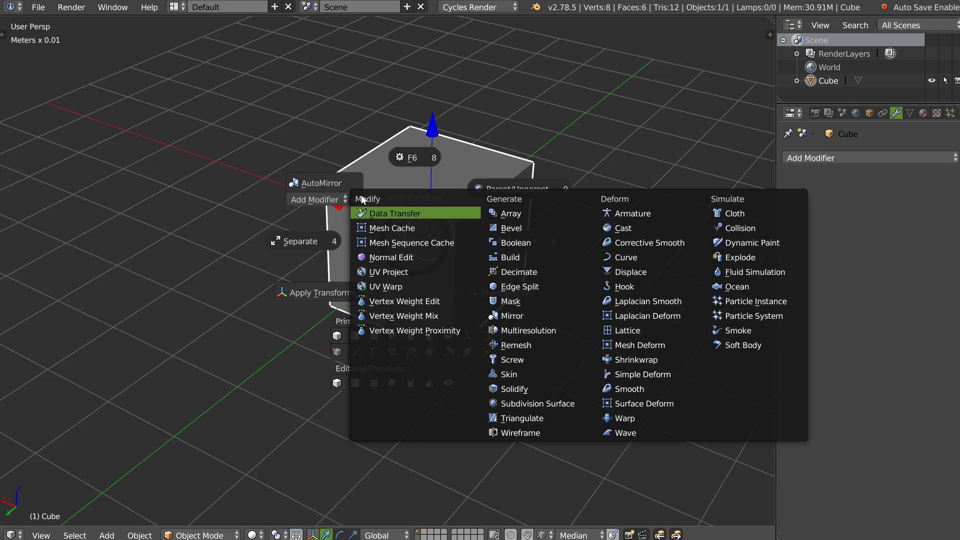
pyautogui.press('Escape')
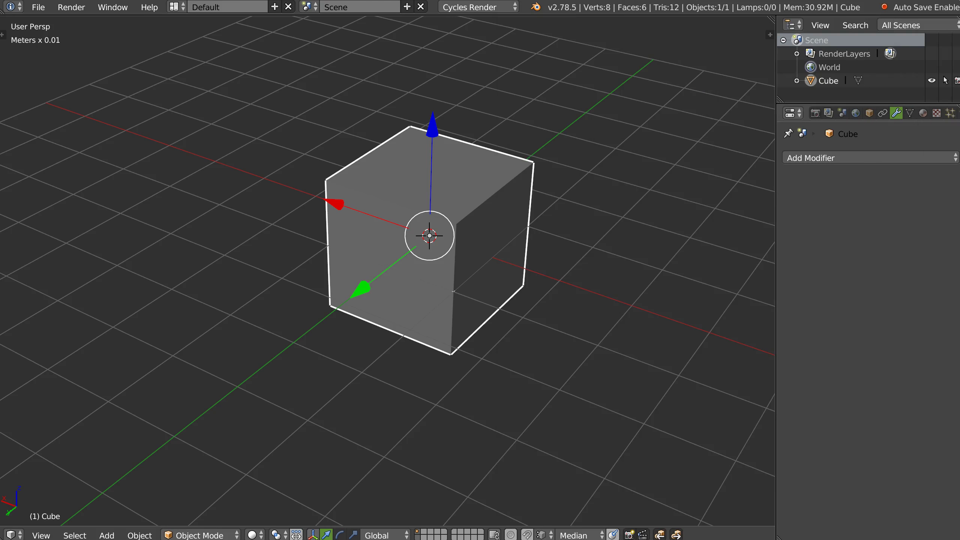
# Delete the cube and add a sphere primitive through the RMB Pie Menu
pyautogui.moveTo(360, 249); pyautogui.dragTo(400, 250, button='middle')
pyautogui.press('Delete')
pyautogui.rightClick(371, 251)
pyautogui.click(352, 359)
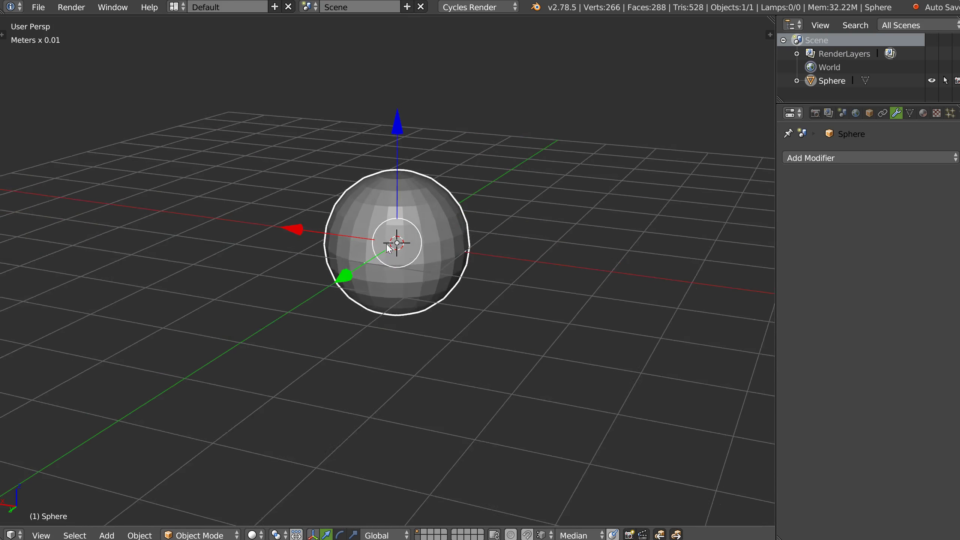
# Select two adjacent face loops on the sphere's upper half and two on its lower half in Edit Mode
pyautogui.scroll(3, 401, 250)
pyautogui.press('Tab')
pyautogui.keyDown('alt'); pyautogui.click(424, 199); pyautogui.keyUp('alt')
pyautogui.keyDown('alt'); pyautogui.keyDown('shift'); pyautogui.click(430, 231); pyautogui.keyUp('shift'); pyautogui.keyUp('alt')
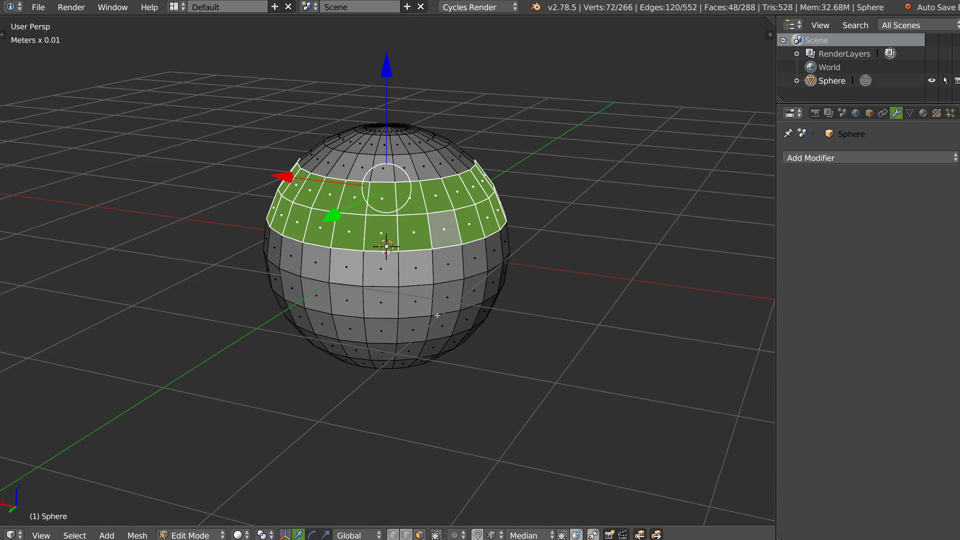
pyautogui.keyDown('alt'); pyautogui.keyDown('shift'); pyautogui.click(433, 301); pyautogui.keyUp('shift'); pyautogui.keyUp('alt')
pyautogui.keyDown('alt'); pyautogui.keyDown('shift'); pyautogui.click(429, 329); pyautogui.keyUp('shift'); pyautogui.keyUp('alt')
pyautogui.moveTo(440, 294); pyautogui.dragTo(427, 284, button='middle')
# Separate a copy of the selected face bands into a new object through the RMB Pie Menu and raise it along Z
pyautogui.rightClick(445, 282)
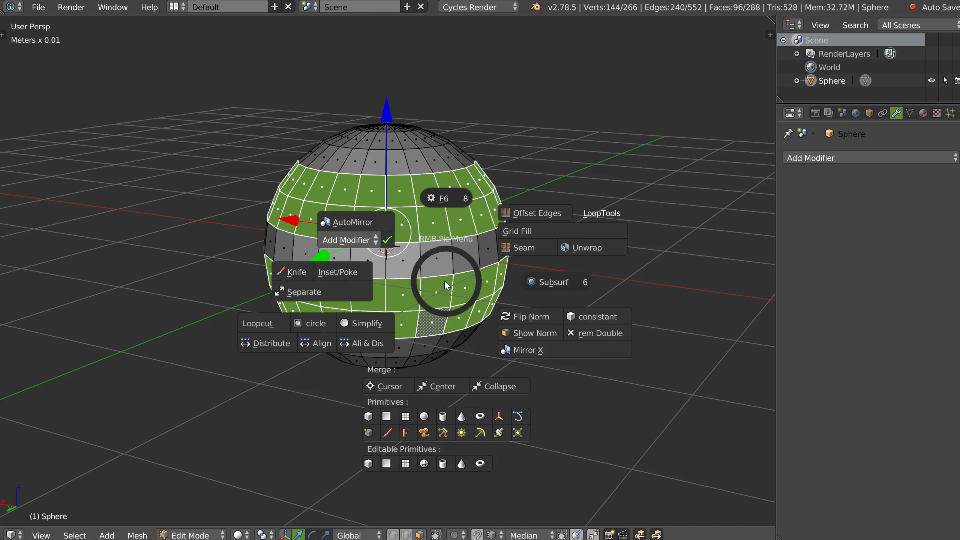
pyautogui.click(310, 299)
pyautogui.moveTo(453, 265); pyautogui.dragTo(470, 132, button='middle')
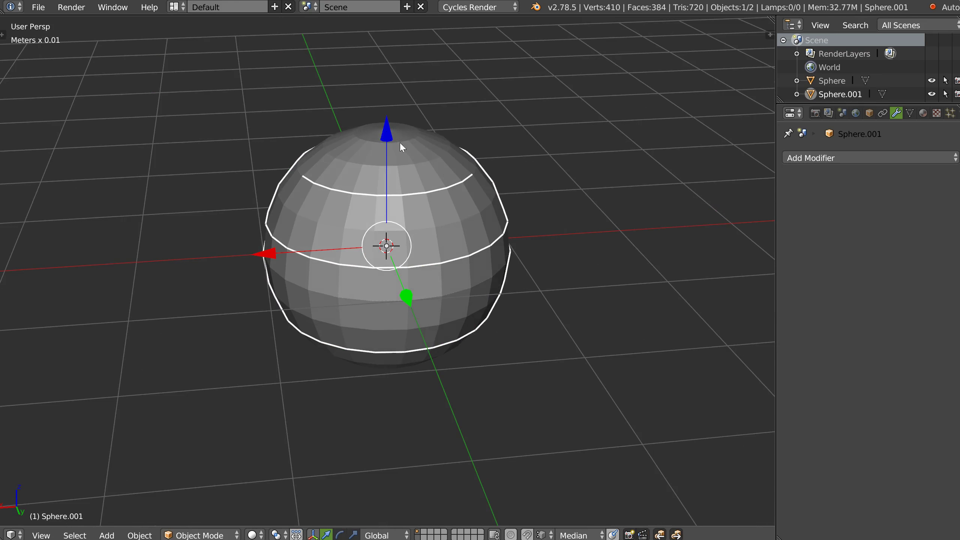
pyautogui.moveTo(384, 132); pyautogui.dragTo(413, 24)
# Delete the raised copy of the bands and return to Edit Mode on the original sphere
pyautogui.press('x')
pyautogui.click(409, 176)
pyautogui.click(393, 224)
pyautogui.press('Tab')
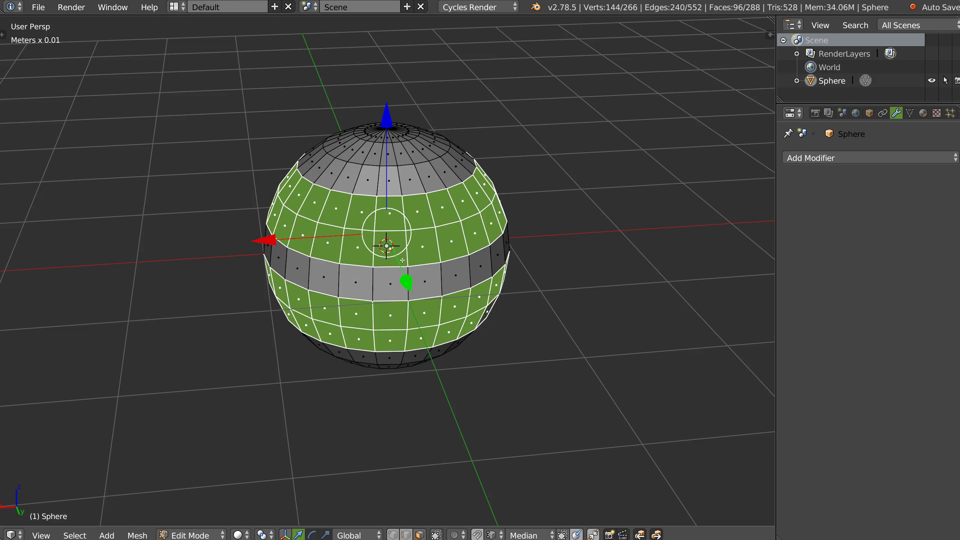
# Separate a copy of the selected bands while continuing in its Edit Mode, and enlarge the Outliner
pyautogui.moveTo(398, 259); pyautogui.dragTo(416, 241, button='middle')
pyautogui.rightClick(423, 236)
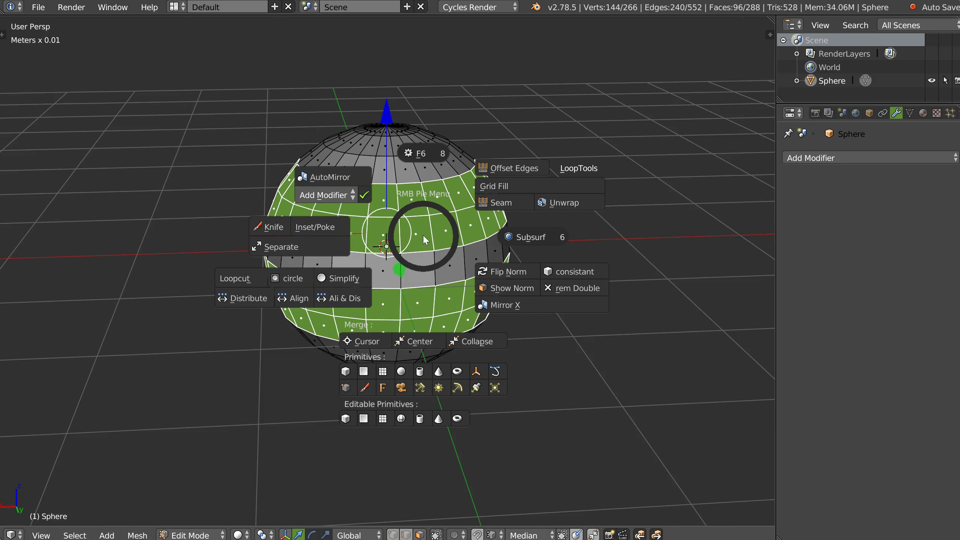
pyautogui.click(300, 250)
pyautogui.moveTo(428, 213); pyautogui.dragTo(419, 214, button='middle')
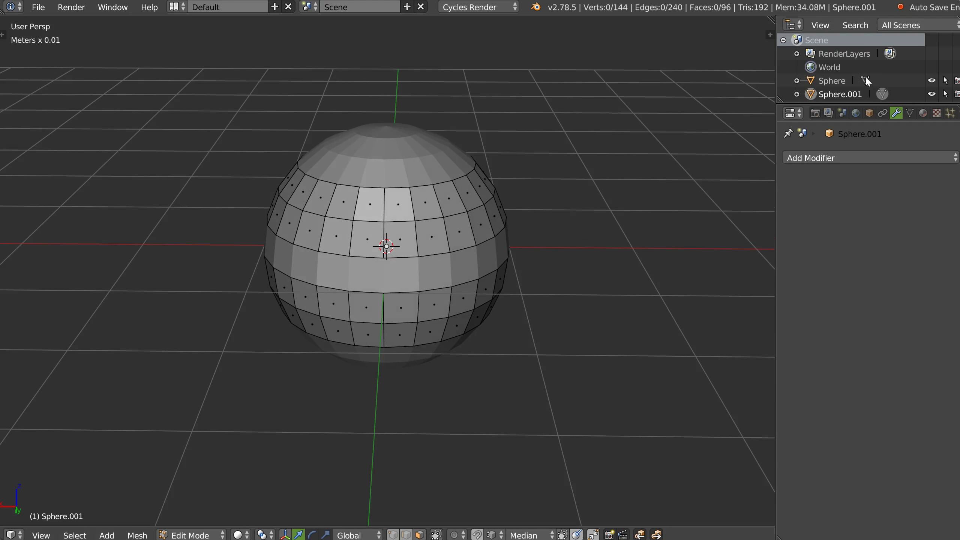
pyautogui.moveTo(849, 103); pyautogui.dragTo(849, 162)
# Raise the separated copy of the bands along Z in Object Mode, and delete it
pyautogui.moveTo(340, 230); pyautogui.dragTo(408, 259, button='middle')
pyautogui.press('Tab')
pyautogui.moveTo(391, 144); pyautogui.dragTo(392, 114)
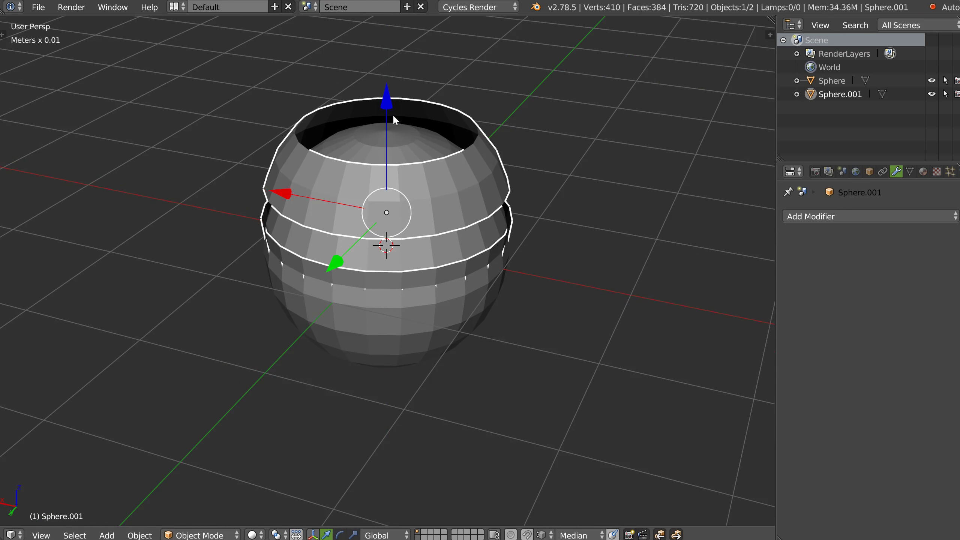
pyautogui.press('x')
pyautogui.click(389, 198)
pyautogui.rightClick(396, 261)
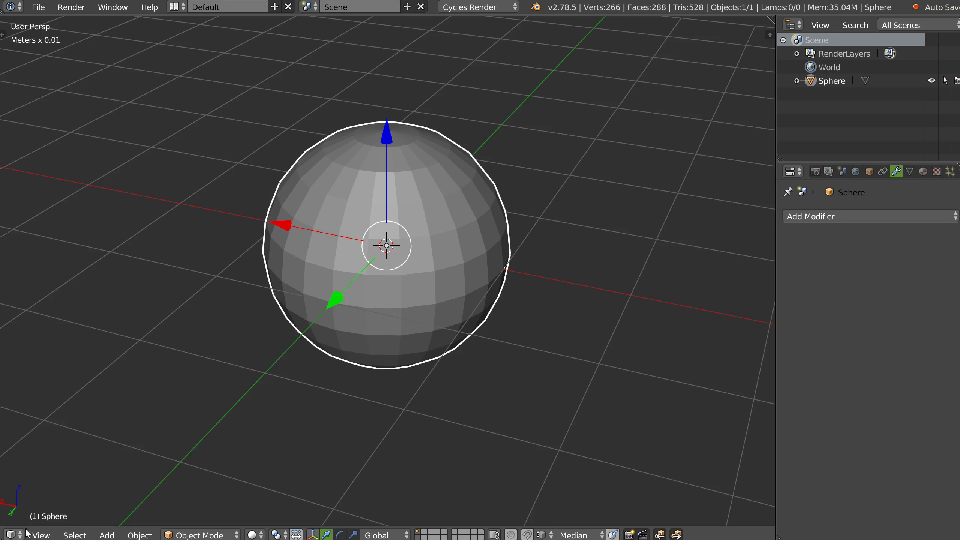
# Separate the selected bands out of the sphere into their own object in Object Mode and move it along Z
pyautogui.press('Tab')
pyautogui.rightClick(441, 226)
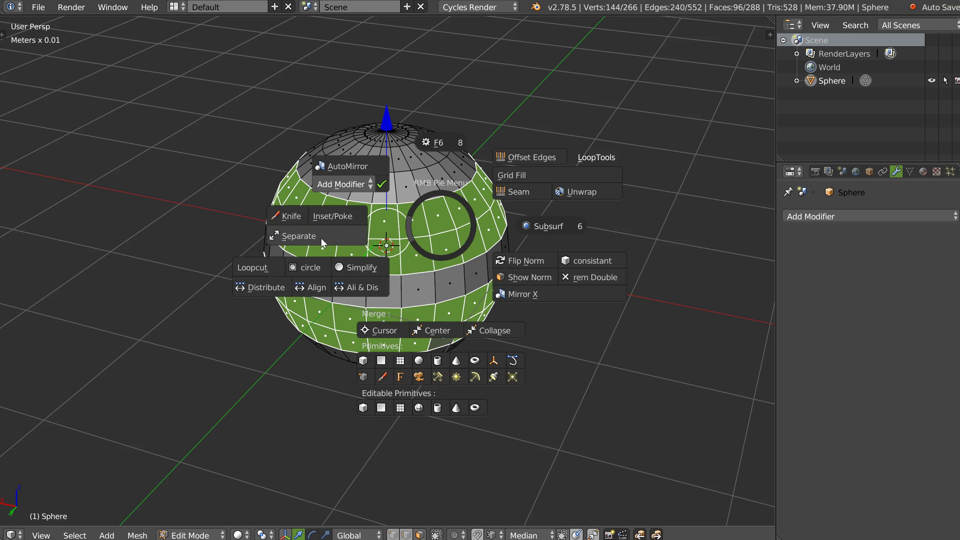
pyautogui.click(315, 236)
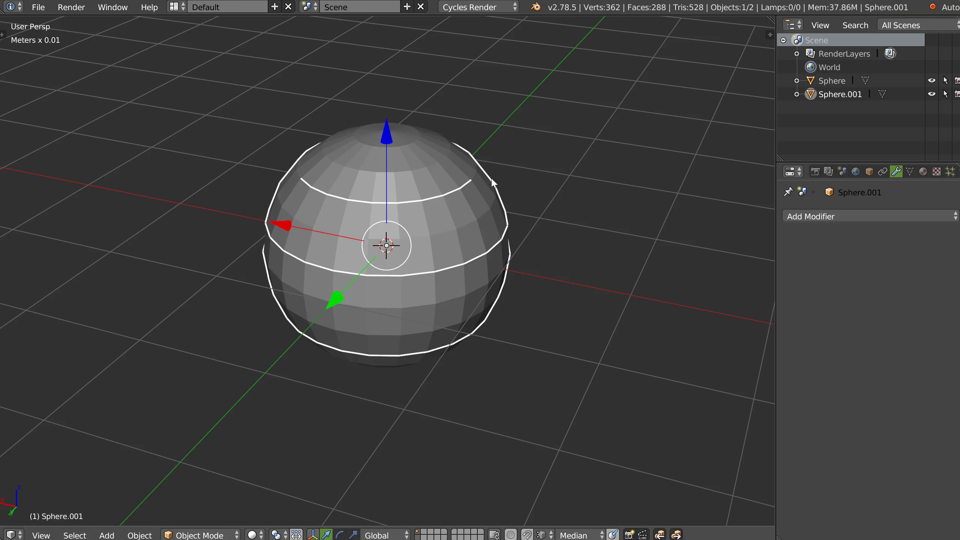
pyautogui.moveTo(383, 135); pyautogui.dragTo(376, 168)
# Undo the move and the separation of the sphere's bands
pyautogui.hotkey('ctrl', 'z')
pyautogui.hotkey('ctrl', 'z')
pyautogui.hotkey('ctrl', 'z')
# Cut the selected bands out of the sphere as an object opened in Edit Mode, and return to Object Mode
pyautogui.rightClick(439, 224)
pyautogui.click(311, 232)
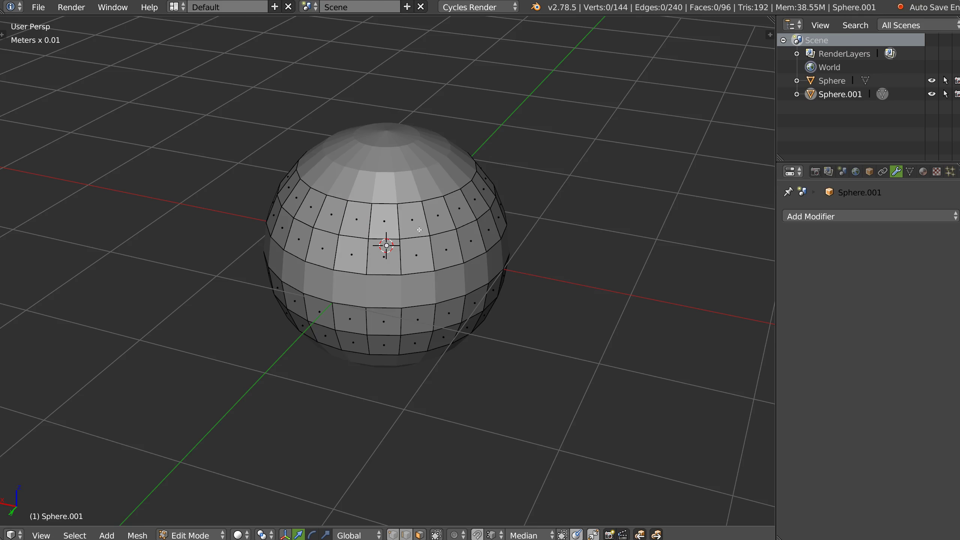
pyautogui.moveTo(421, 241); pyautogui.dragTo(412, 268, button='middle')
pyautogui.press('Tab')
# Select the separated bands together with the original sphere and join them through the RMB Pie Menu
pyautogui.moveTo(413, 195)
pyautogui.mouseDown(button='middle')
pyautogui.moveTo(413, 222)
pyautogui.moveTo(432, 194)
pyautogui.moveTo(425, 183)
pyautogui.mouseUp(button='middle')
pyautogui.keyDown('shift'); pyautogui.rightClick(426, 184); pyautogui.keyUp('shift')
pyautogui.moveTo(442, 222); pyautogui.dragTo(457, 205, button='middle')
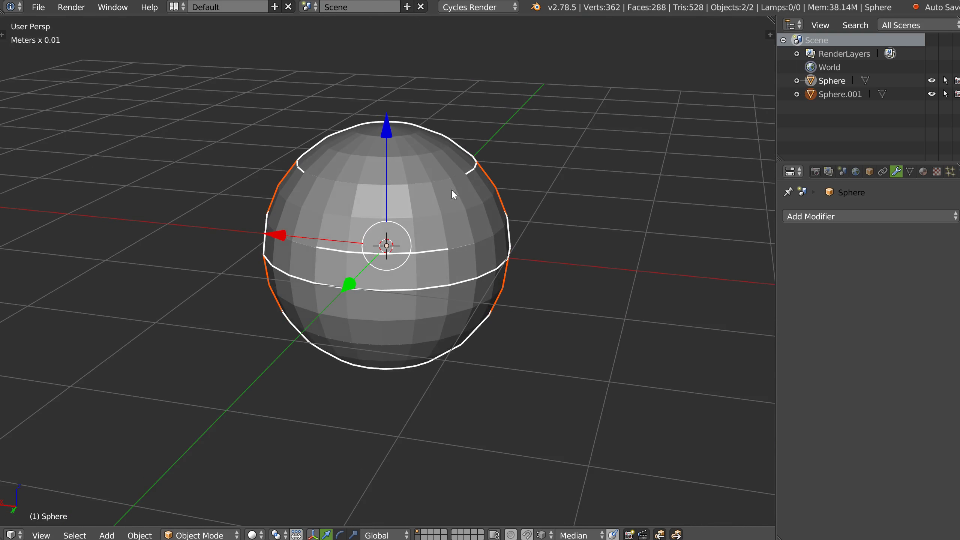
pyautogui.rightClick(457, 203)
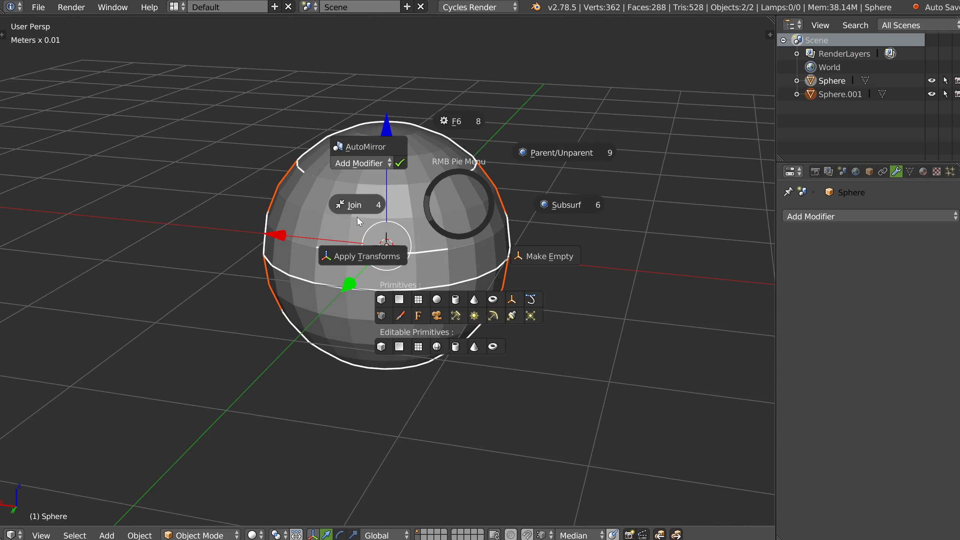
pyautogui.click(356, 206)
pyautogui.moveTo(479, 189); pyautogui.dragTo(471, 198, button='middle')
pyautogui.scroll(2, 401, 229)
# Check the joined sphere's mesh in Edit Mode and return to Object Mode
pyautogui.press('Tab')
pyautogui.moveTo(426, 193); pyautogui.dragTo(438, 214)
pyautogui.rightClick(437, 214)
pyautogui.press('Tab')
pyautogui.scroll(-5, 443, 187)
pyautogui.scroll(3, 429, 198)
pyautogui.keyDown('shift'); pyautogui.moveTo(449, 183); pyautogui.dragTo(415, 211, button='middle'); pyautogui.keyUp('shift')
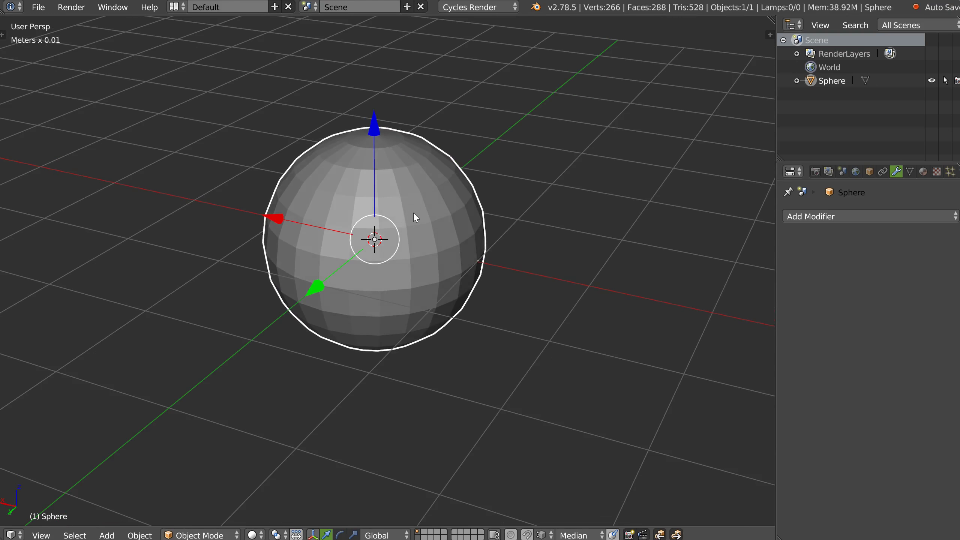
# Duplicate the sphere twice, placing the two copies so that they overlap each other and the original
pyautogui.hotkey('shift', 'd')
pyautogui.click(517, 164)
pyautogui.hotkey('shift', 'd')
pyautogui.click(465, 322)
# Select all three spheres and join them into one object through the RMB Pie Menu
pyautogui.keyDown('shift'); pyautogui.click(518, 243); pyautogui.keyUp('shift')
pyautogui.keyDown('shift'); pyautogui.click(396, 242); pyautogui.keyUp('shift')
pyautogui.rightClick(504, 225)
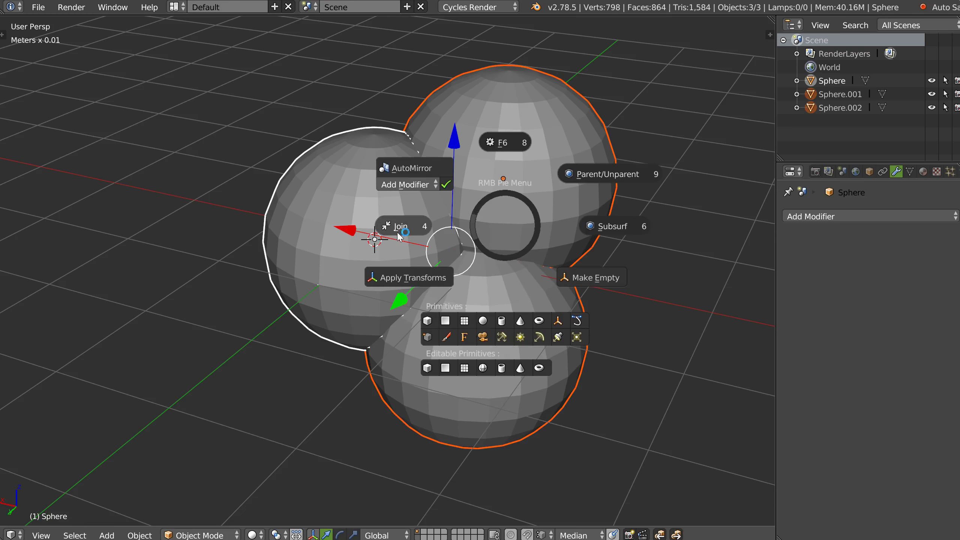
pyautogui.click(405, 228)
# Separate the joined mesh back into three individual sphere objects through the RMB Pie Menu
pyautogui.rightClick(486, 211)
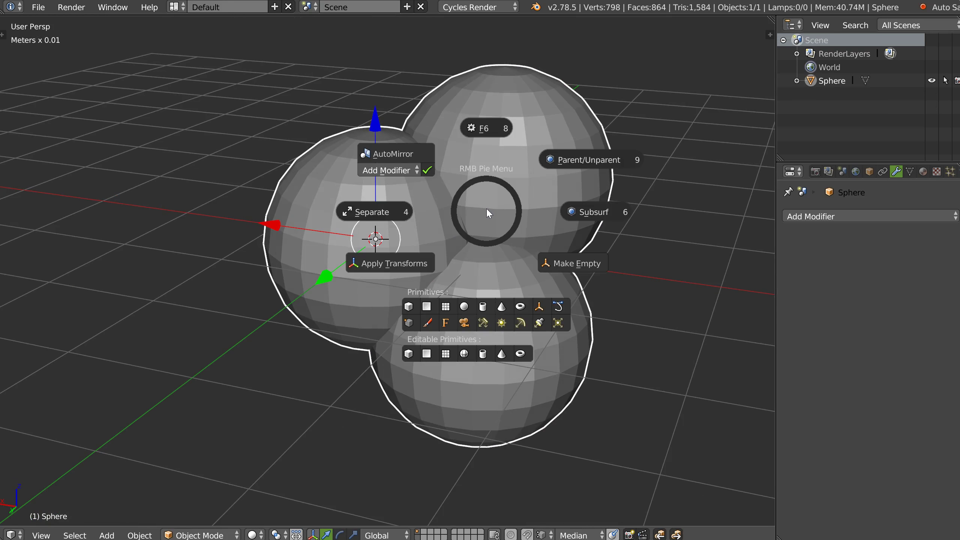
pyautogui.click(390, 212)
pyautogui.moveTo(469, 211); pyautogui.dragTo(454, 226, button='middle')
# Select the two spheres away from the world origin and delete them
pyautogui.moveTo(517, 168)
pyautogui.mouseDown()
pyautogui.moveTo(588, 105)
pyautogui.moveTo(522, 164)
pyautogui.moveTo(530, 172)
pyautogui.mouseUp()
pyautogui.keyDown('shift'); pyautogui.click(492, 319); pyautogui.keyUp('shift')
pyautogui.keyDown('shift'); pyautogui.click(527, 246); pyautogui.keyUp('shift')
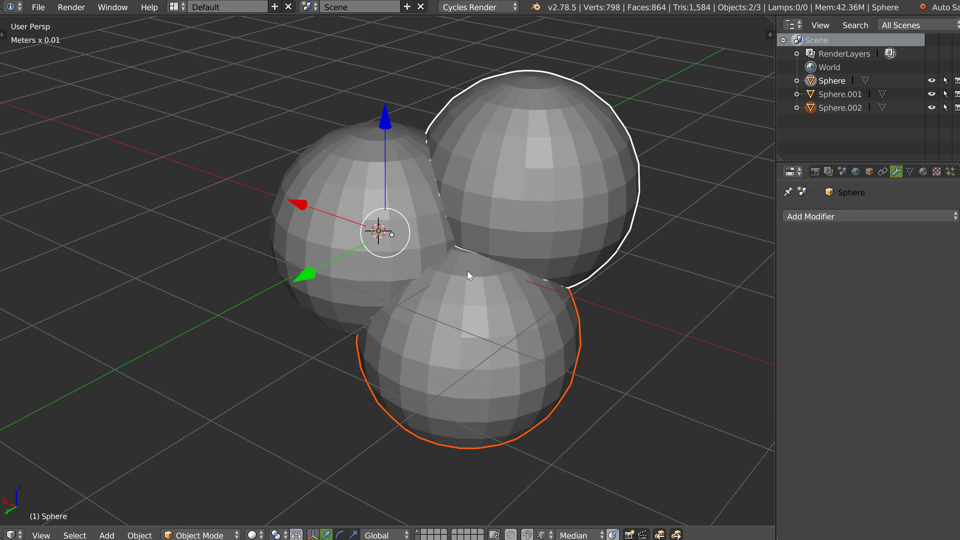
pyautogui.press('Delete')
pyautogui.moveTo(415, 273); pyautogui.dragTo(359, 284, button='middle')
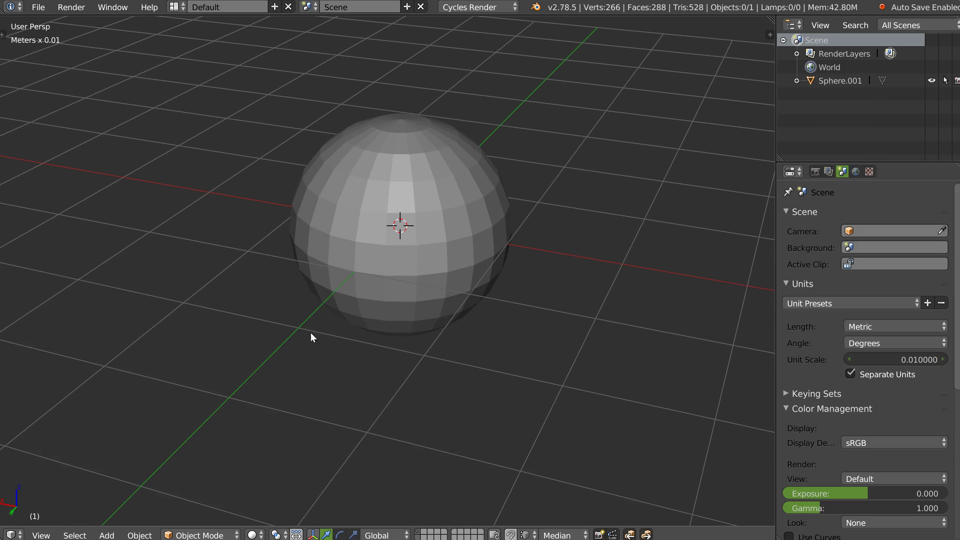
# Apply the remaining sphere's transforms through the RMB Pie Menu and move it away from the world origin
pyautogui.click(430, 262)
pyautogui.rightClick(415, 272)
pyautogui.moveTo(415, 268); pyautogui.dragTo(435, 278, button='middle')
pyautogui.click(310, 327)
pyautogui.scroll(-4, 519, 258)
pyautogui.moveTo(423, 283); pyautogui.dragTo(300, 143)
# Apply all transforms to the moved sphere, including its location, and undo the operation
pyautogui.rightClick(394, 214)
pyautogui.click(286, 272)
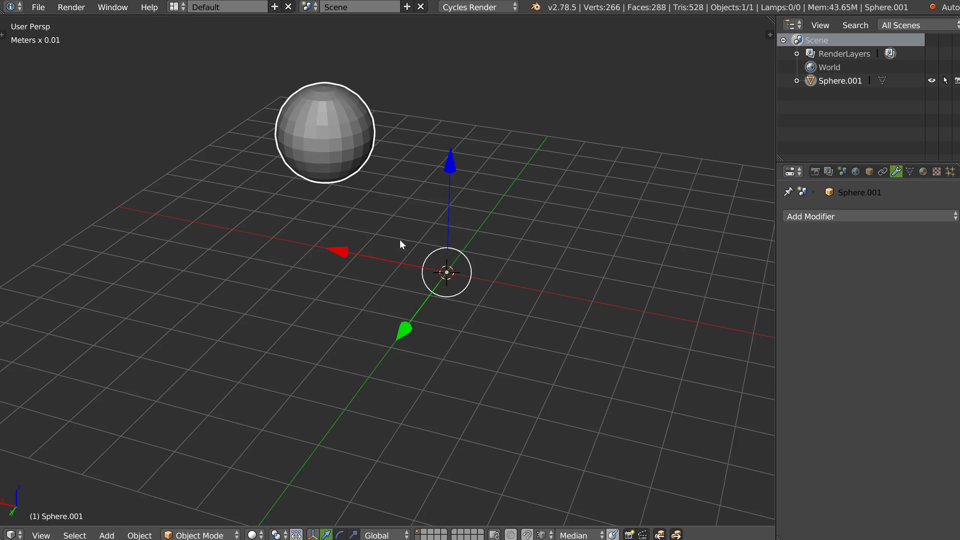
pyautogui.hotkey('ctrl', 'z')
# Apply only the sphere's rotation and scale, and display its Transform values
pyautogui.rightClick(437, 254)
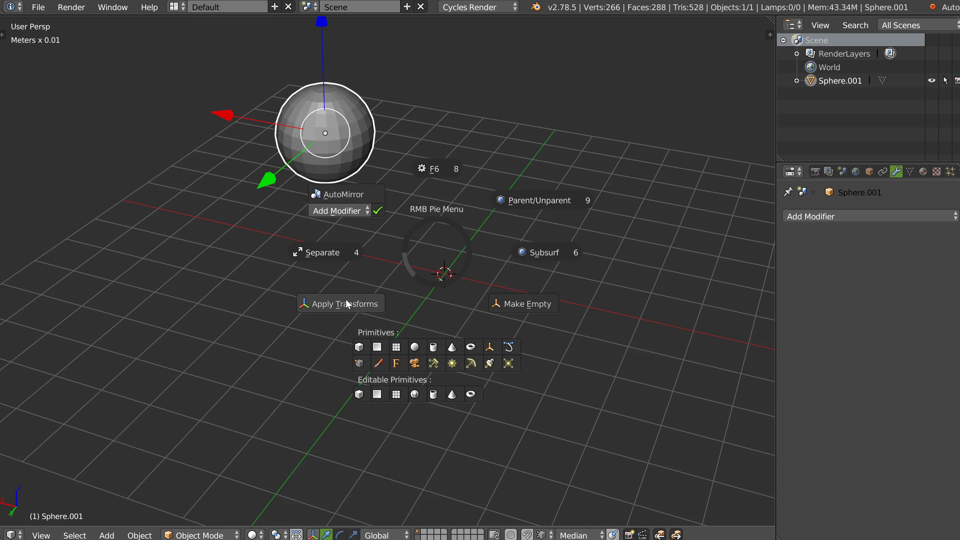
pyautogui.click(344, 305)
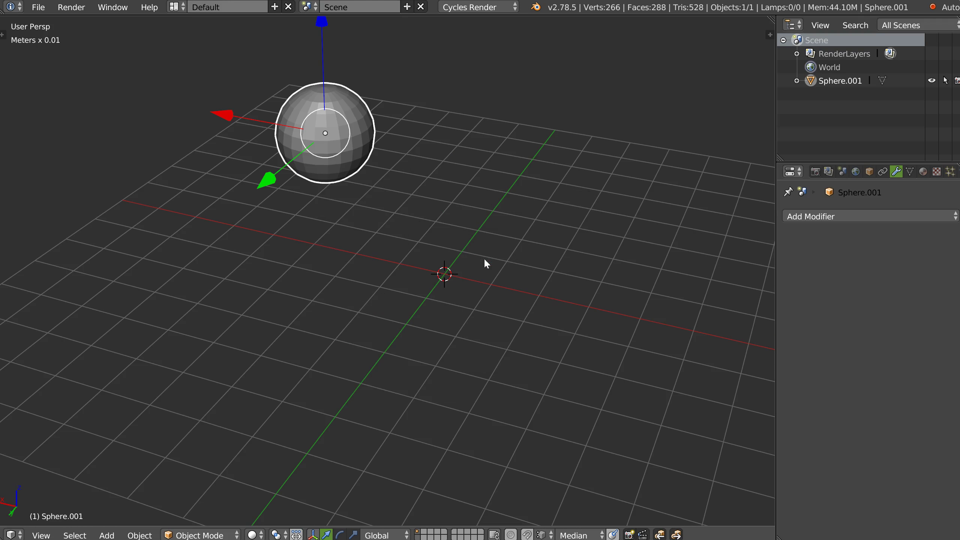
pyautogui.press('n')
pyautogui.click(682, 24)
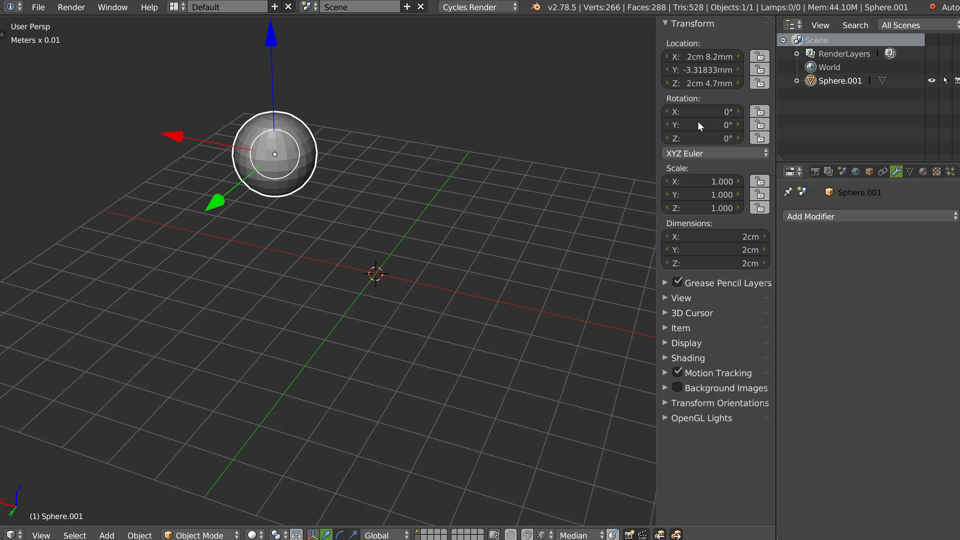
pyautogui.moveTo(265, 151); pyautogui.dragTo(276, 171, button='middle')
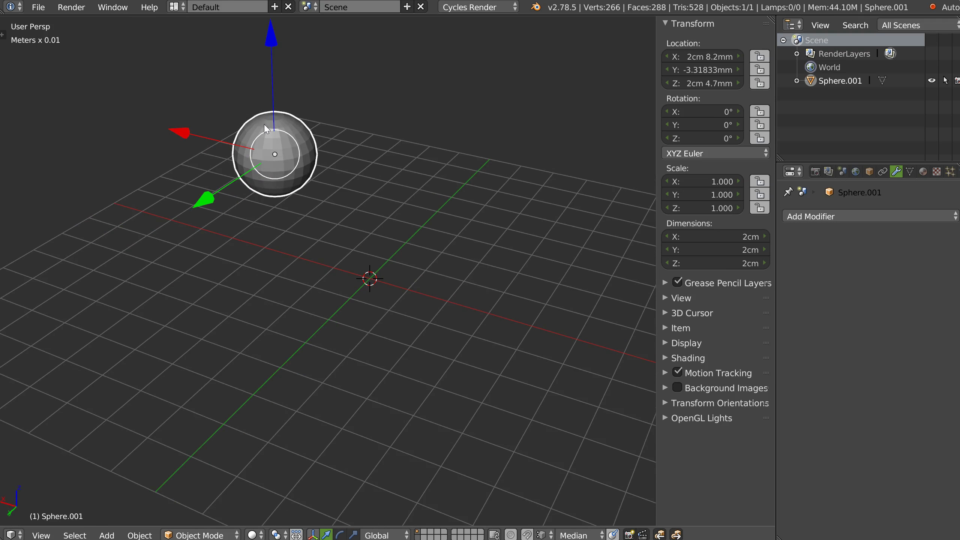
# Stretch the sphere along Z and rotate it freely to about X -25°, Y 54°, Z -57°
pyautogui.press('s')
pyautogui.press('z')
pyautogui.click(266, 82)
pyautogui.press('r')
pyautogui.press('r')
pyautogui.click(308, 88)
# Scale the ellipsoid down to about 0.59, 0.59, 1.28 and move it to about X 7.2 mm, Y -2.08 cm, Z 3.25 cm
pyautogui.press('s')
pyautogui.click(352, 155)
pyautogui.press('g')
pyautogui.click(411, 120)
# Apply location, rotation and scale to the ellipsoid through the RMB Pie Menu, and undo it
pyautogui.rightClick(437, 155)
pyautogui.click(341, 214)
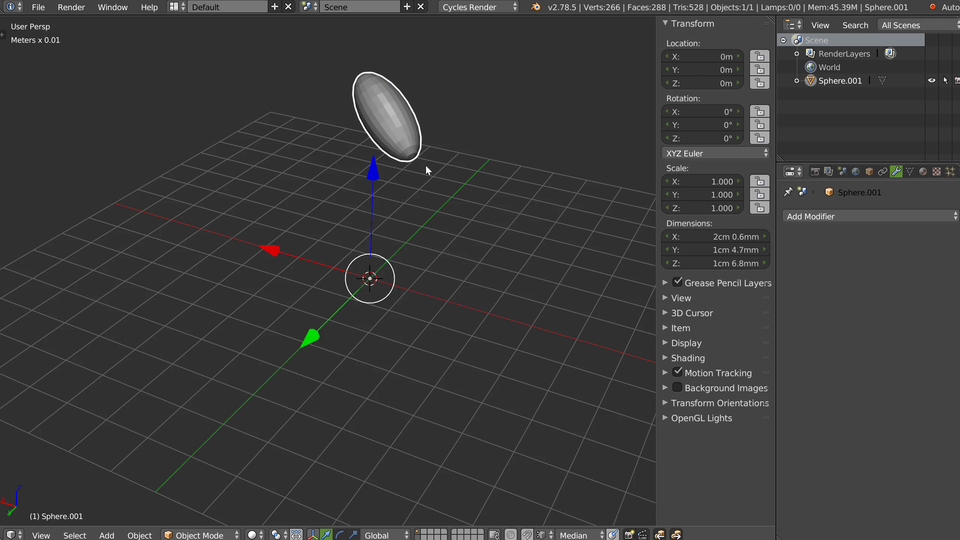
pyautogui.moveTo(426, 166); pyautogui.dragTo(391, 162, button='middle')
pyautogui.hotkey('ctrl', 'z')
# Apply only the ellipsoid's rotation and scale through the RMB Pie Menu, leaving its location unapplied
pyautogui.rightClick(393, 151)
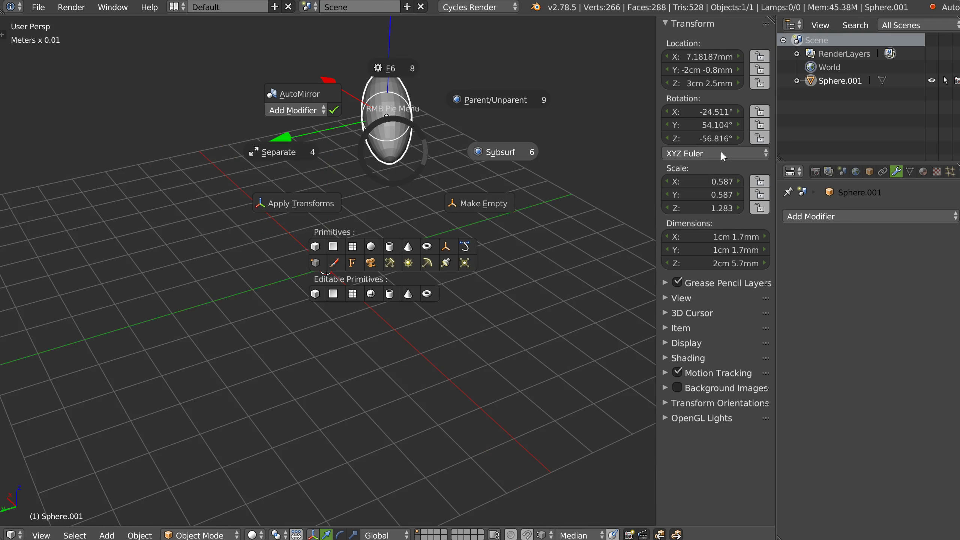
pyautogui.click(287, 204)
# Delete the ellipsoid and add a new UV sphere at the origin through the RMB Pie Menu
pyautogui.moveTo(354, 178); pyautogui.dragTo(373, 204, button='middle')
pyautogui.press('x')
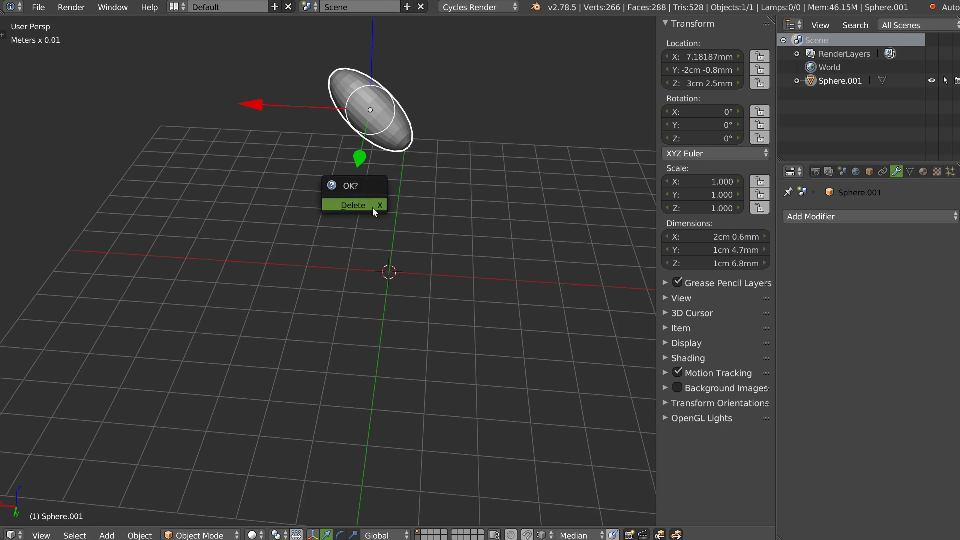
pyautogui.click(374, 206)
pyautogui.rightClick(378, 235)
pyautogui.click(356, 344)
# Add a level 2 Subsurf modifier to the sphere through the RMB Pie Menu, and remove the modifier
pyautogui.scroll(3, 381, 215)
pyautogui.rightClick(366, 227)
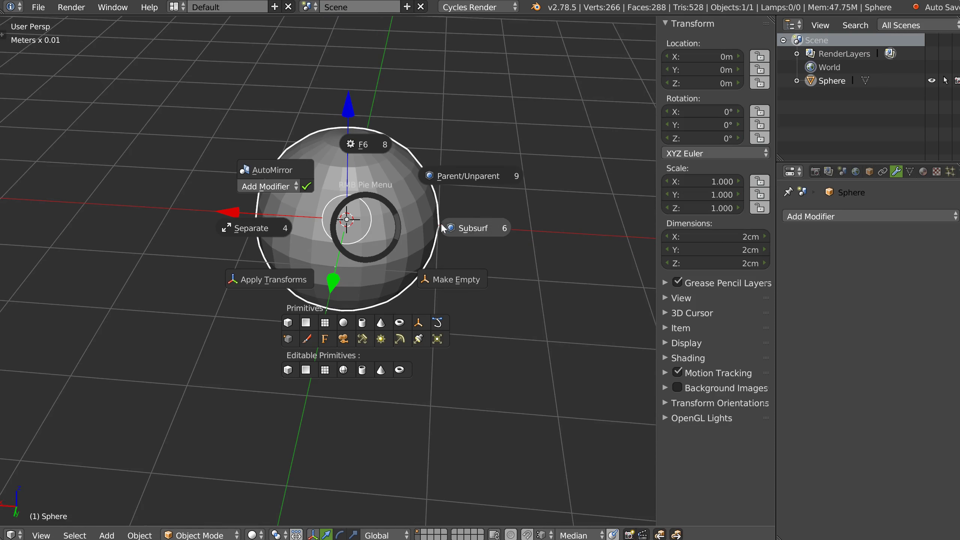
pyautogui.click(472, 228)
pyautogui.scroll(-1, 464, 205)
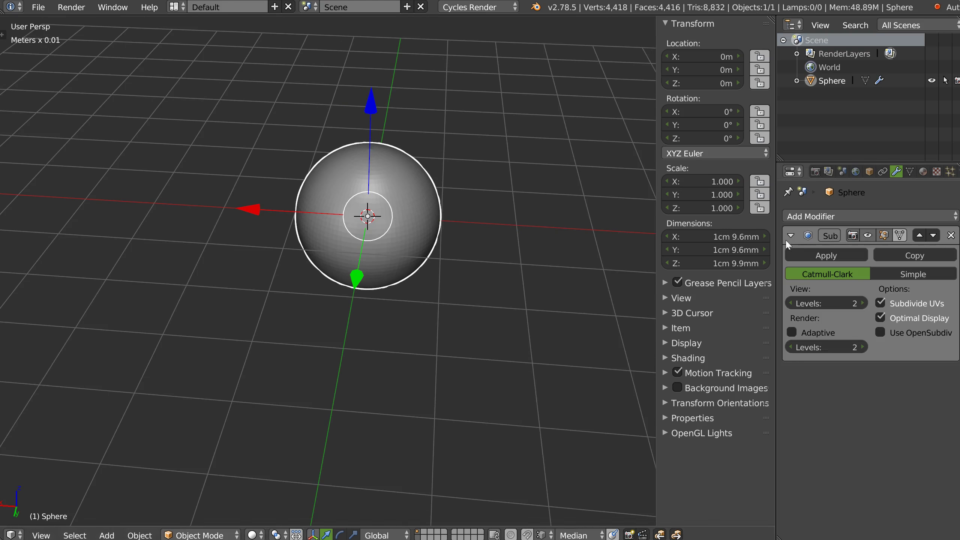
pyautogui.rightClick(367, 207)
pyautogui.click(485, 207)
pyautogui.keyDown('shift'); pyautogui.moveTo(400, 221); pyautogui.dragTo(369, 224, button='middle'); pyautogui.keyUp('shift')
# Add and directly apply a single-level Subsurf to the sphere through the RMB Pie Menu, and undo it
pyautogui.rightClick(372, 228)
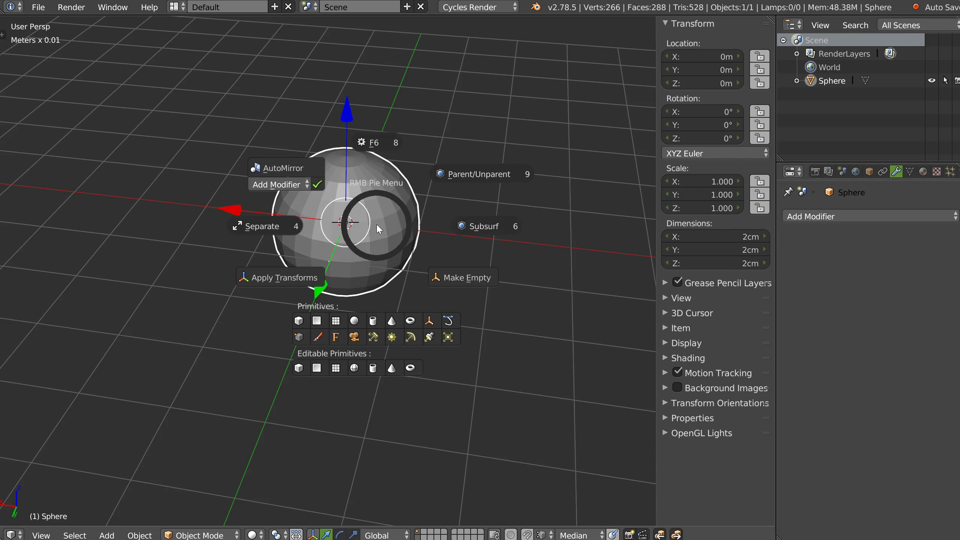
pyautogui.click(485, 227)
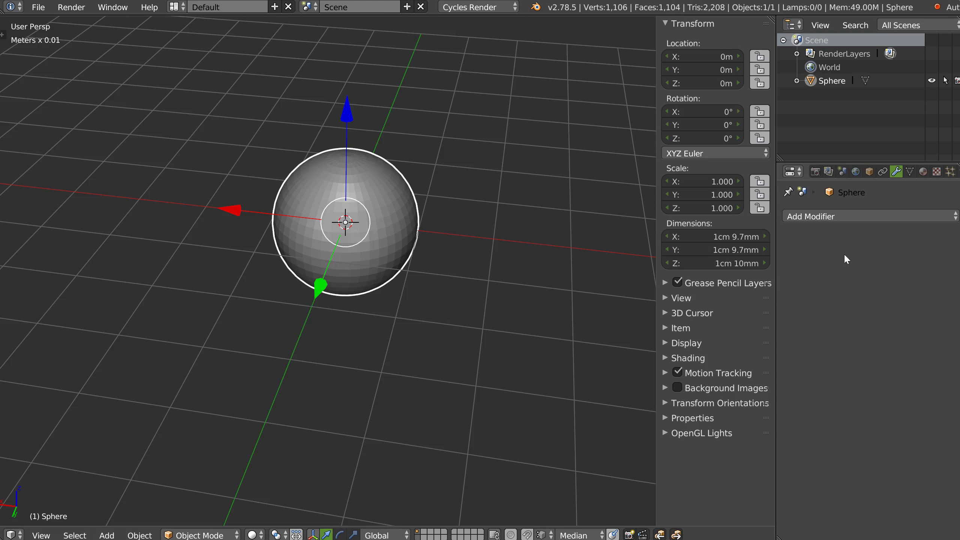
pyautogui.moveTo(420, 246); pyautogui.dragTo(393, 231, button='middle')
pyautogui.hotkey('ctrl', 'z')
# Add and directly apply a two-level Subsurf to the sphere through the RMB Pie Menu, and undo it
pyautogui.rightClick(387, 232)
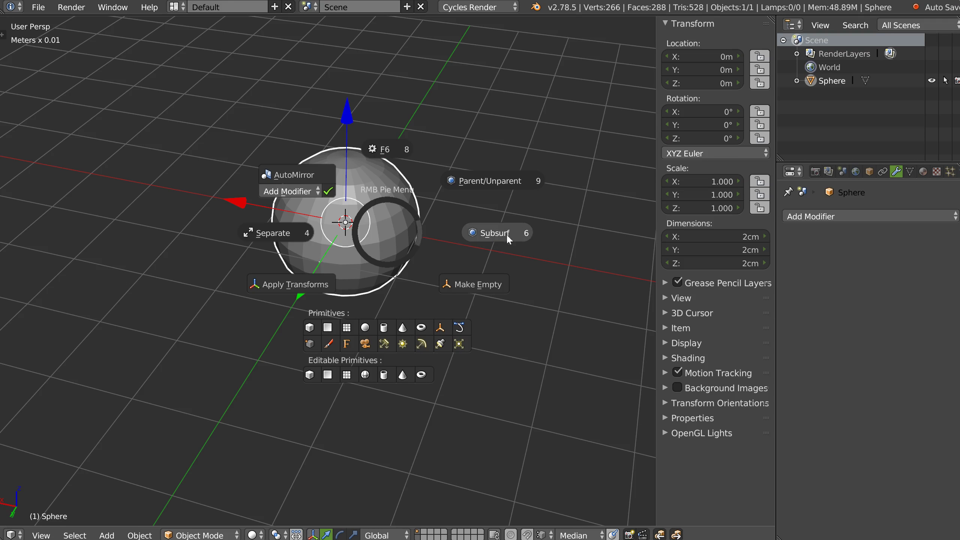
pyautogui.click(497, 234)
pyautogui.scroll(2, 396, 223)
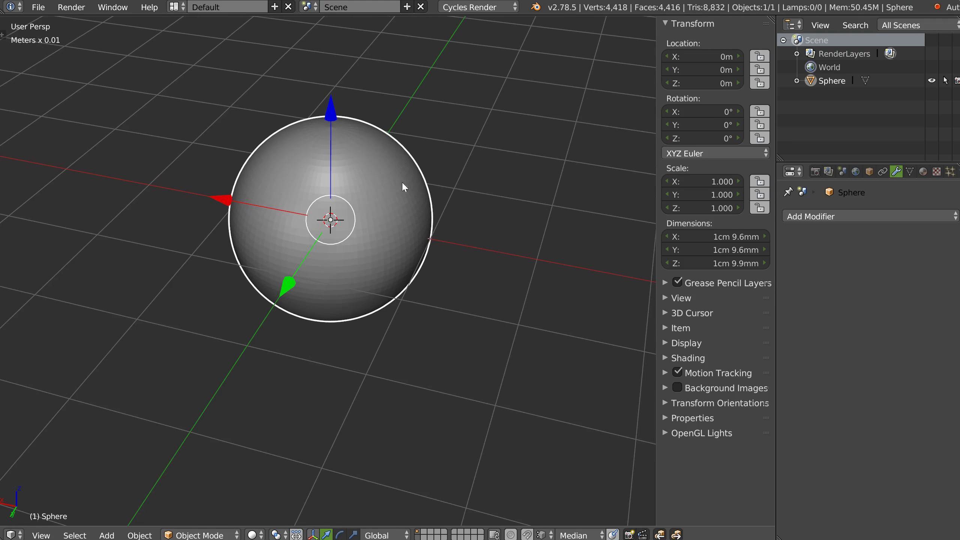
pyautogui.moveTo(400, 216); pyautogui.dragTo(406, 220, button='middle')
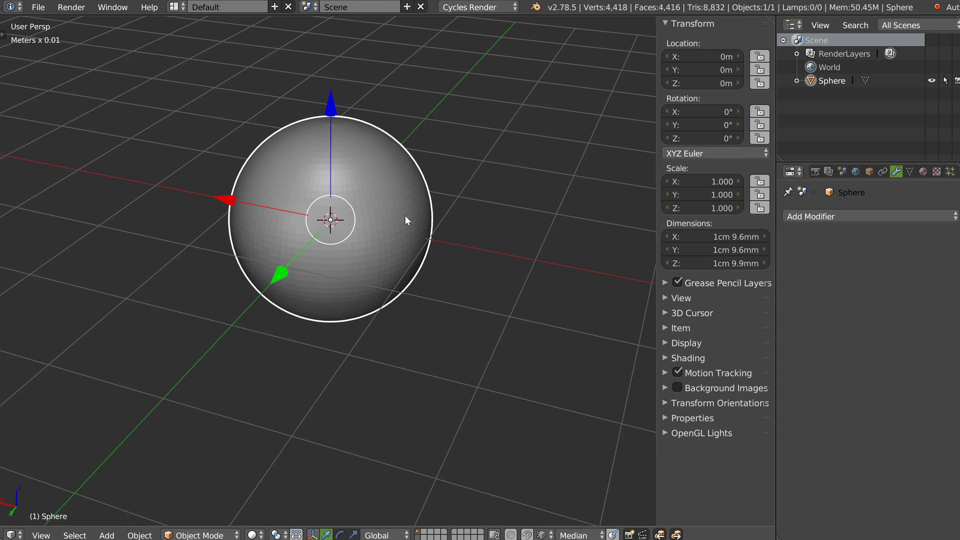
pyautogui.hotkey('ctrl', 'z')
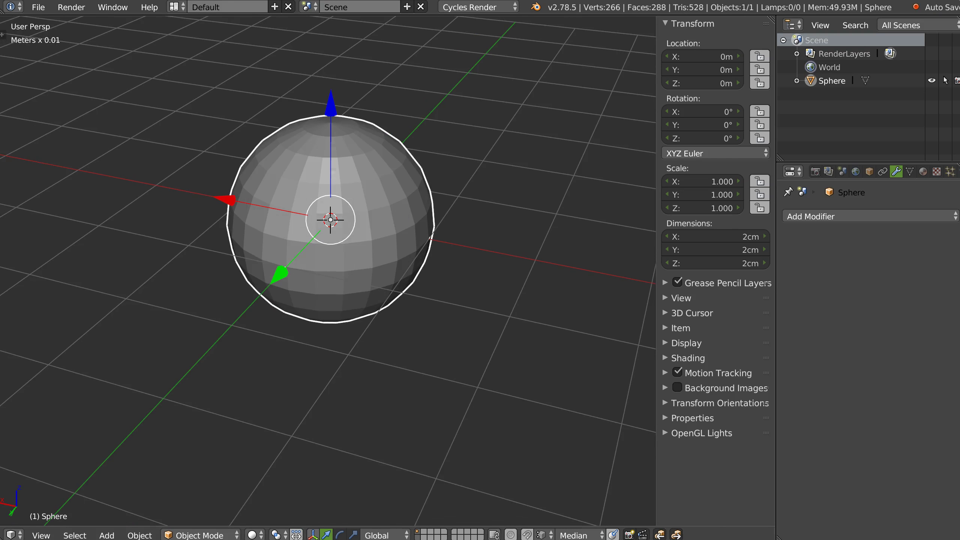
# Add a level 2 Subsurf modifier to the sphere through the RMB Pie Menu, and apply it with the same Subsurf entry
pyautogui.scroll(-3, 377, 272)
pyautogui.moveTo(358, 272); pyautogui.dragTo(364, 270, button='middle')
pyautogui.rightClick(364, 270)
pyautogui.click(460, 274)
pyautogui.moveTo(427, 279); pyautogui.dragTo(415, 281, button='middle')
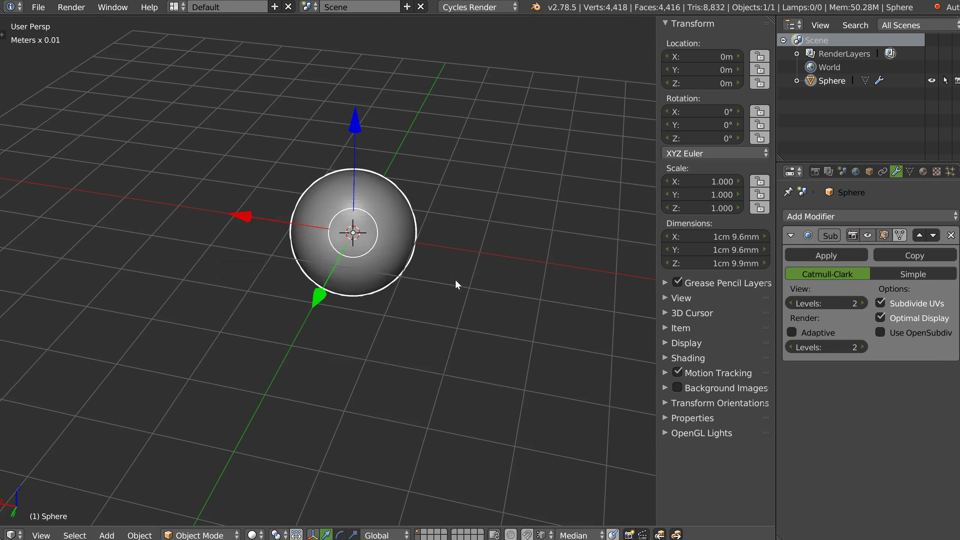
pyautogui.rightClick(415, 280)
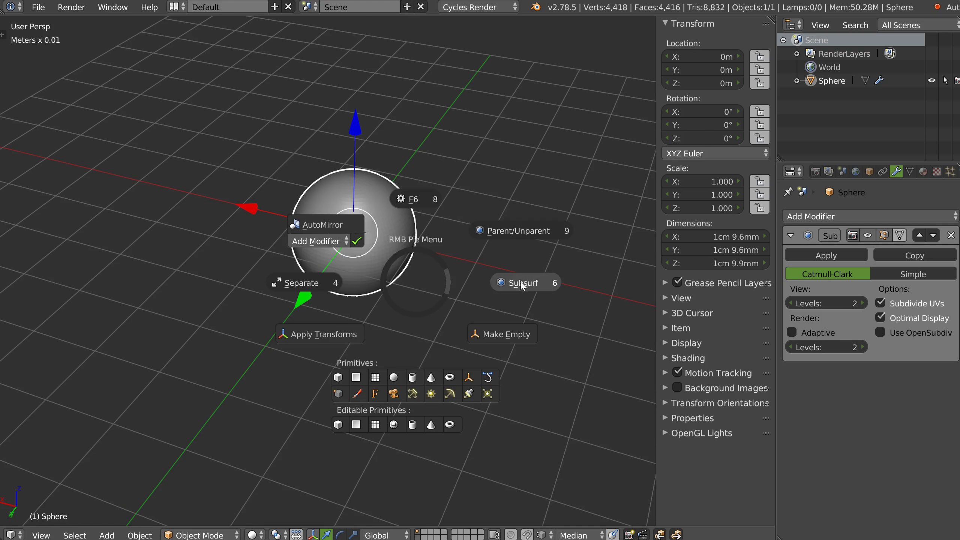
pyautogui.click(521, 284)
pyautogui.scroll(3, 459, 235)
pyautogui.keyDown('shift'); pyautogui.moveTo(371, 256); pyautogui.dragTo(408, 272, button='middle'); pyautogui.keyUp('shift')
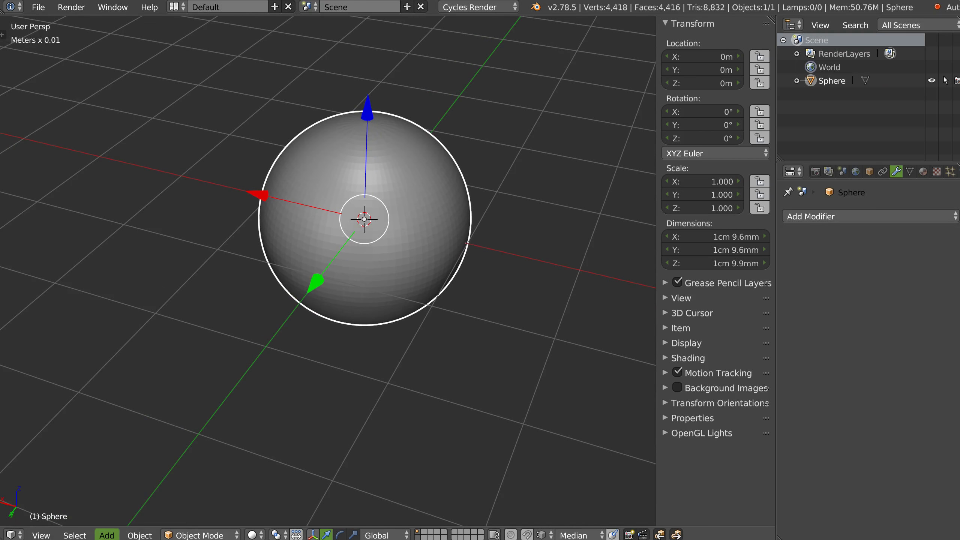
pyautogui.rightClick(376, 275)
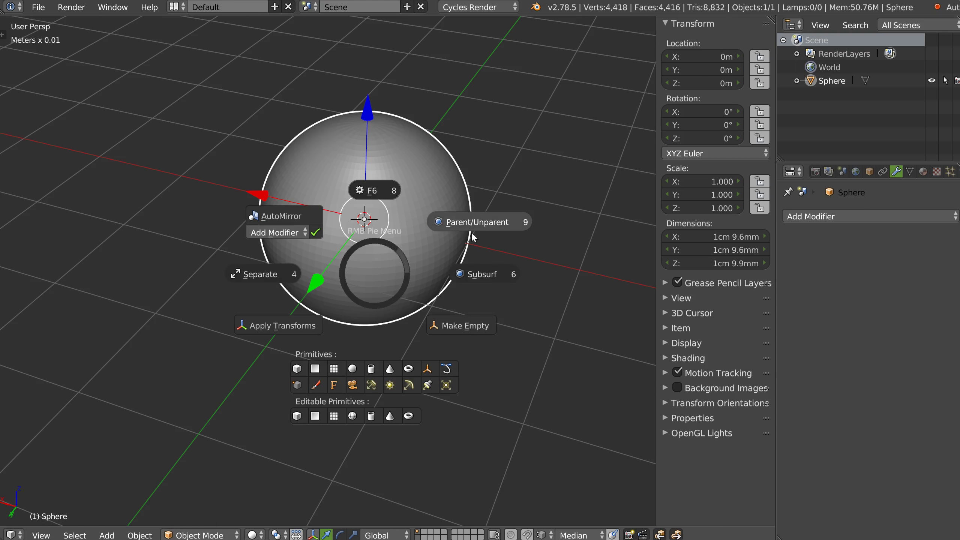
pyautogui.press('Escape')
pyautogui.scroll(-3, 434, 242)
pyautogui.press('x')
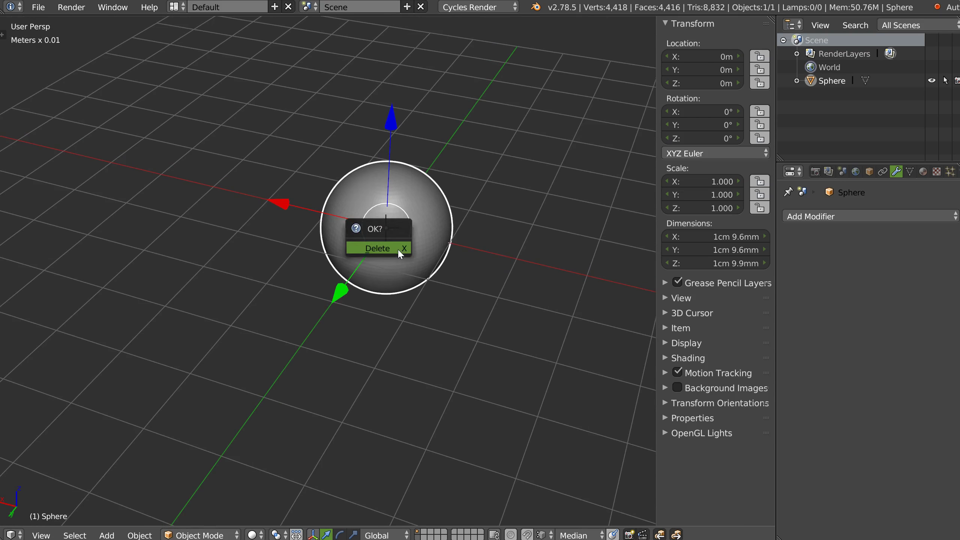
pyautogui.click(394, 247)
pyautogui.hotkey('ctrl', 'z')
# Raise the sphere along Z to about 1 cm 1.2 mm
pyautogui.moveTo(395, 254); pyautogui.dragTo(399, 249, button='middle')
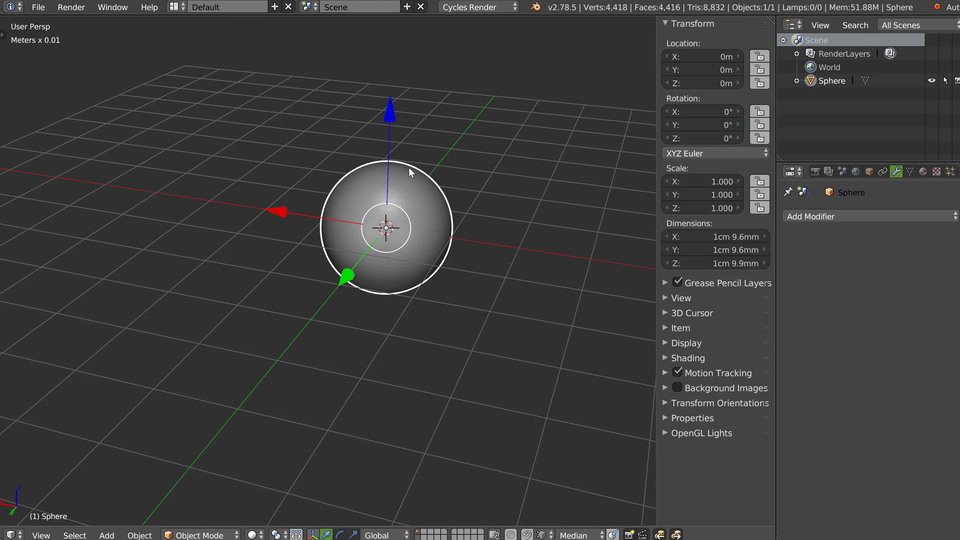
pyautogui.moveTo(394, 127); pyautogui.dragTo(395, 118)
pyautogui.click(390, 48)
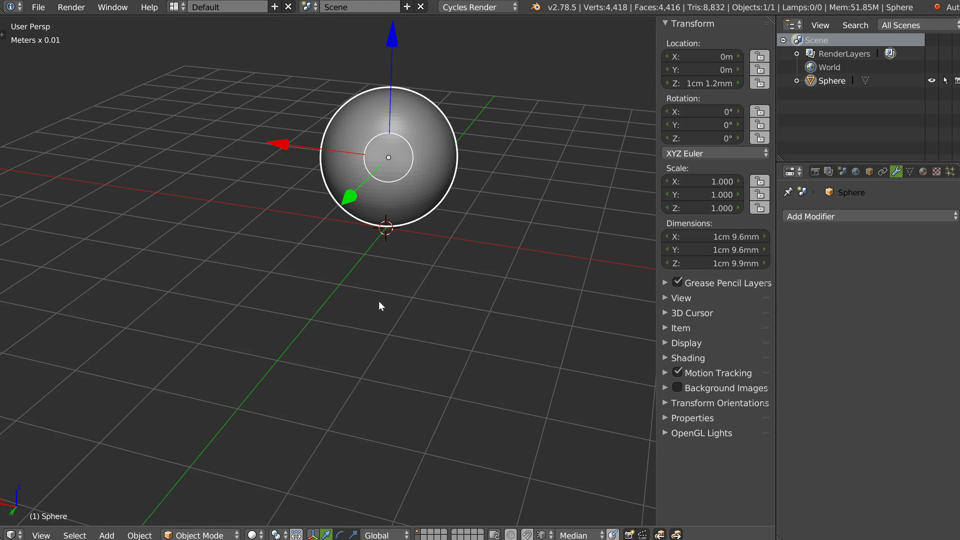
# Add a cube through the RMB Pie Menu and raise it along Z to about 1 cm 0.3 mm, around the sphere
pyautogui.rightClick(364, 263)
pyautogui.click(303, 362)
pyautogui.moveTo(420, 215); pyautogui.dragTo(423, 189, button='middle')
pyautogui.moveTo(391, 117); pyautogui.dragTo(393, 39)
pyautogui.moveTo(393, 39); pyautogui.dragTo(410, 115, button='middle')
# Raise the cube's top face in face select mode until the cube is about 2 cm 1.8 mm high, and return to Object Mode
pyautogui.press('Tab')
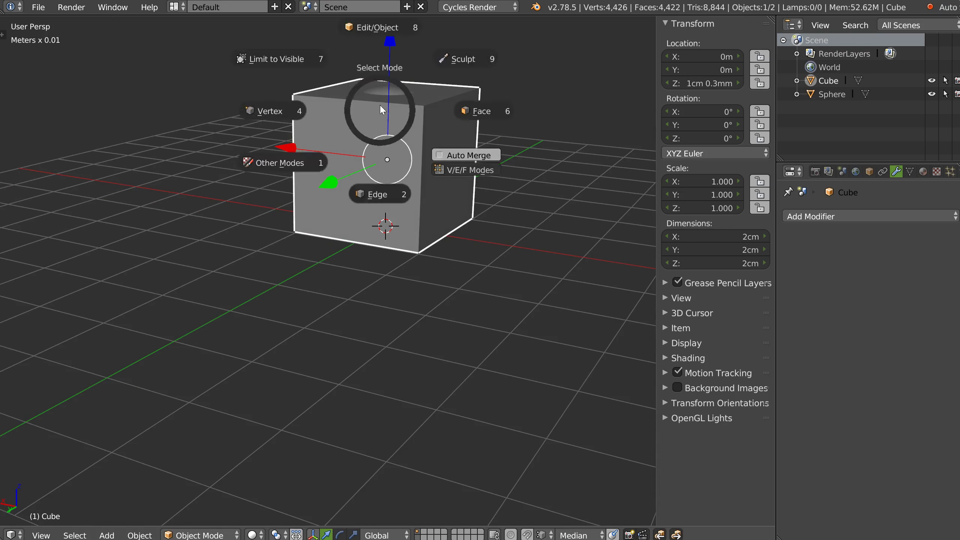
pyautogui.click(481, 110)
pyautogui.rightClick(423, 84)
pyautogui.moveTo(390, 26); pyautogui.dragTo(390, 15)
pyautogui.press('Tab')
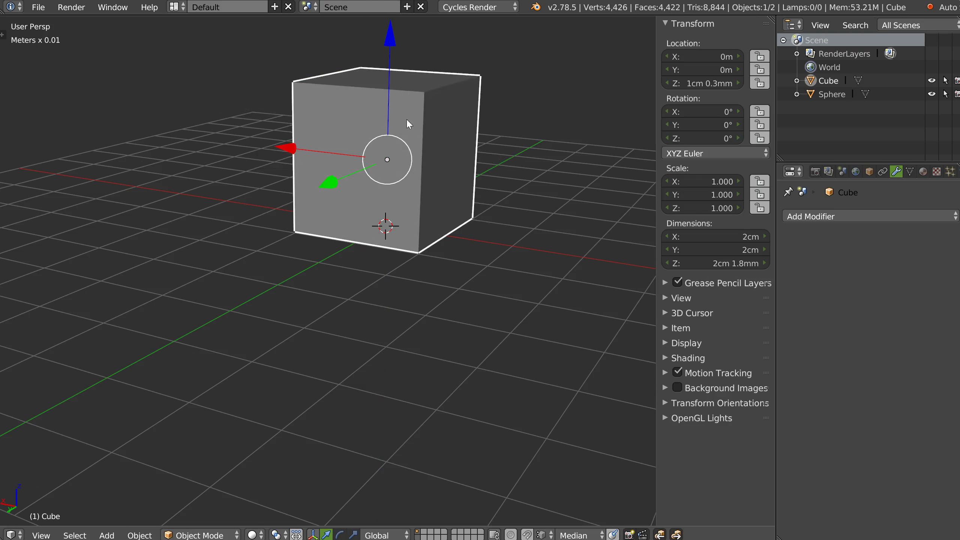
# Turn the cube into a wire container with Make Empty and parent the sphere to it through the RMB Pie Menu
pyautogui.rightClick(418, 153)
pyautogui.click(506, 206)
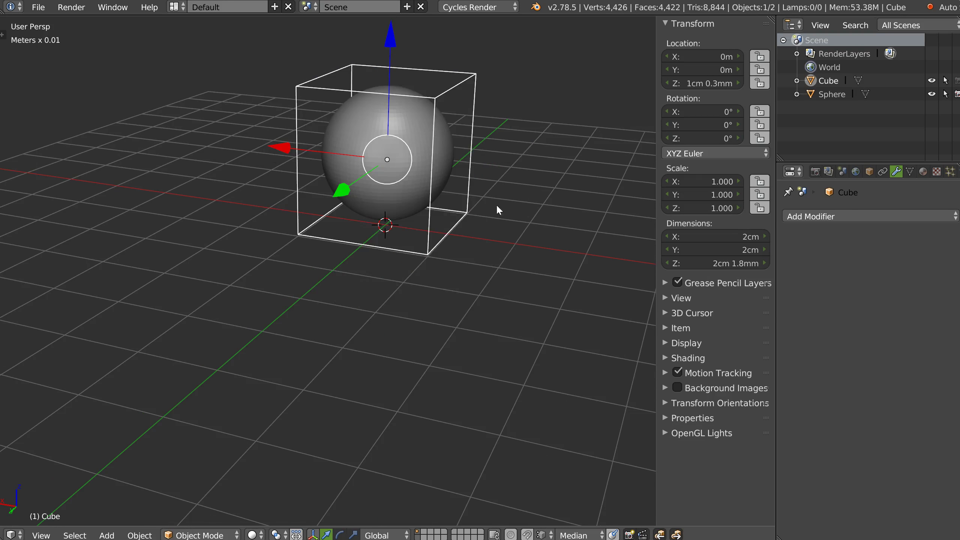
pyautogui.keyDown('shift'); pyautogui.click(438, 176); pyautogui.keyUp('shift')
pyautogui.keyDown('shift'); pyautogui.click(461, 175); pyautogui.keyUp('shift')
pyautogui.rightClick(461, 175)
pyautogui.click(563, 131)
pyautogui.click(464, 170)
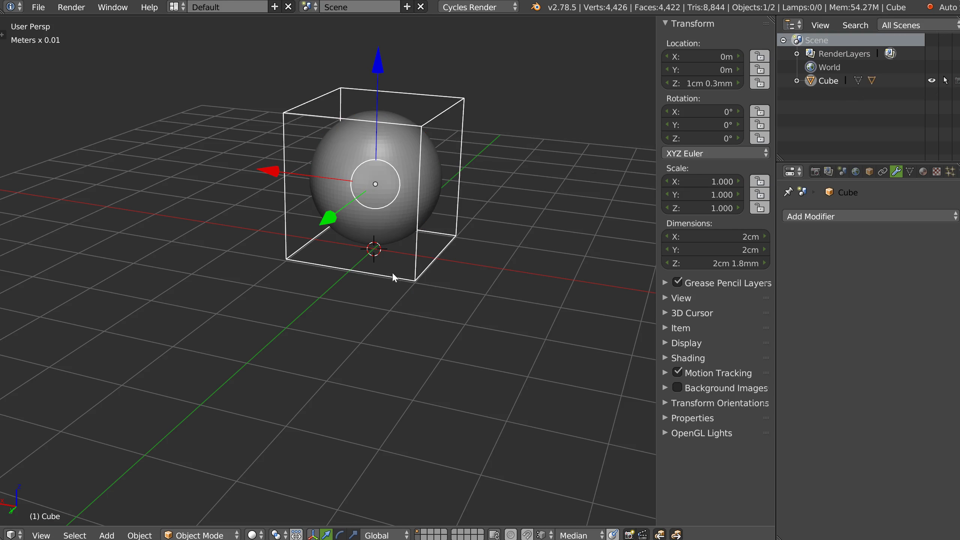
# Test-move the cube together with its parented sphere, and cancel the move
pyautogui.press('g')
pyautogui.rightClick(342, 258)
pyautogui.moveTo(341, 216); pyautogui.dragTo(396, 198, button='middle')
pyautogui.keyDown('shift'); pyautogui.moveTo(395, 198); pyautogui.dragTo(379, 231, button='middle'); pyautogui.keyUp('shift')
# Preview the cube and sphere in Render shading, and return the viewport to Solid shading
pyautogui.press('z')
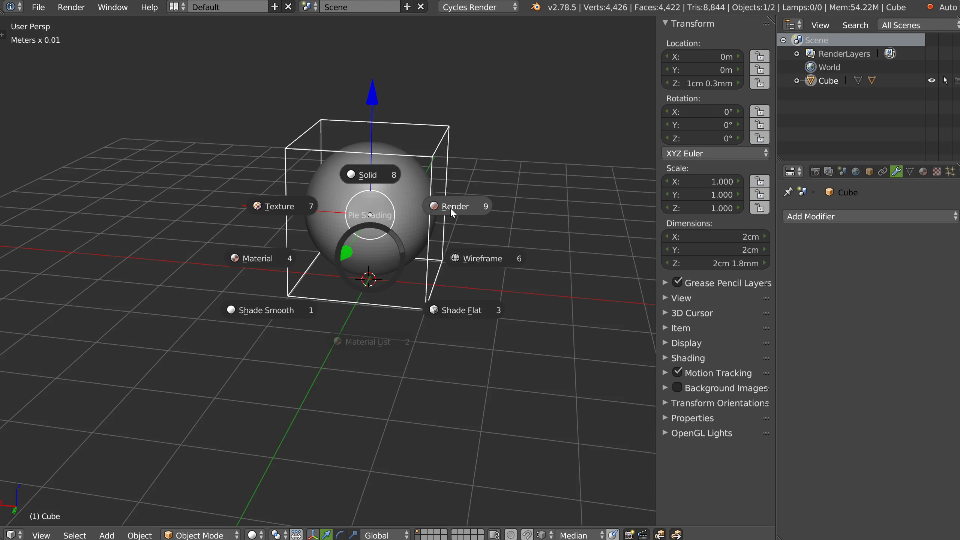
pyautogui.click(448, 210)
pyautogui.press('z')
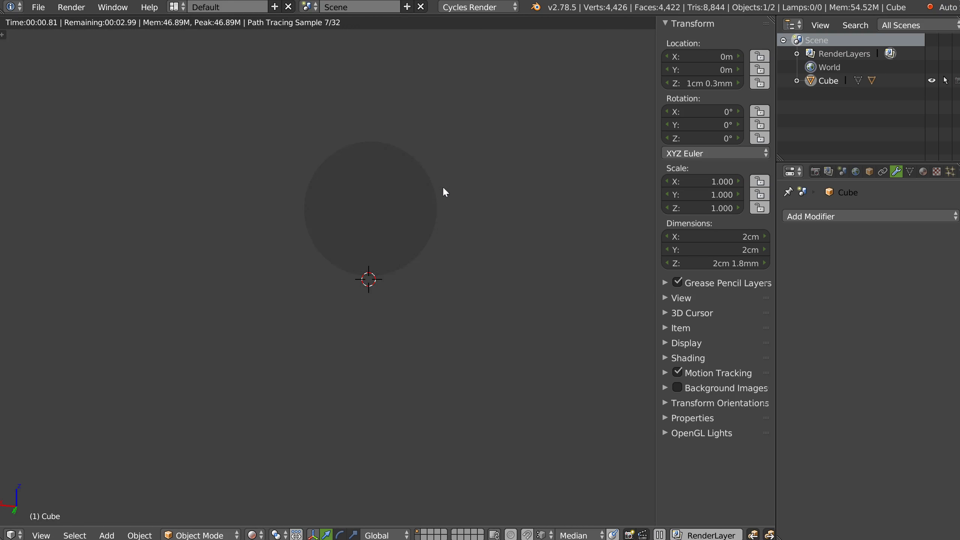
pyautogui.click(390, 164)
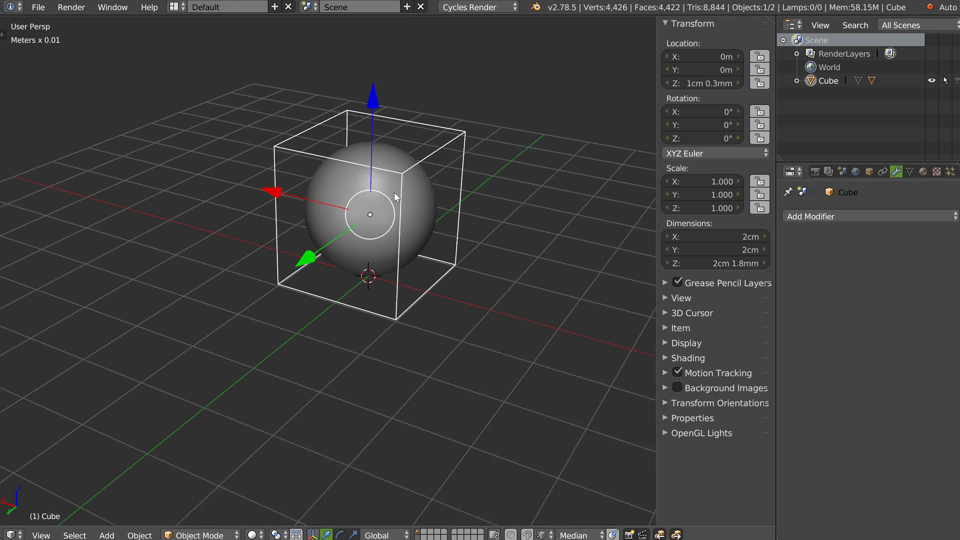
pyautogui.moveTo(435, 150); pyautogui.dragTo(440, 184, button='middle')
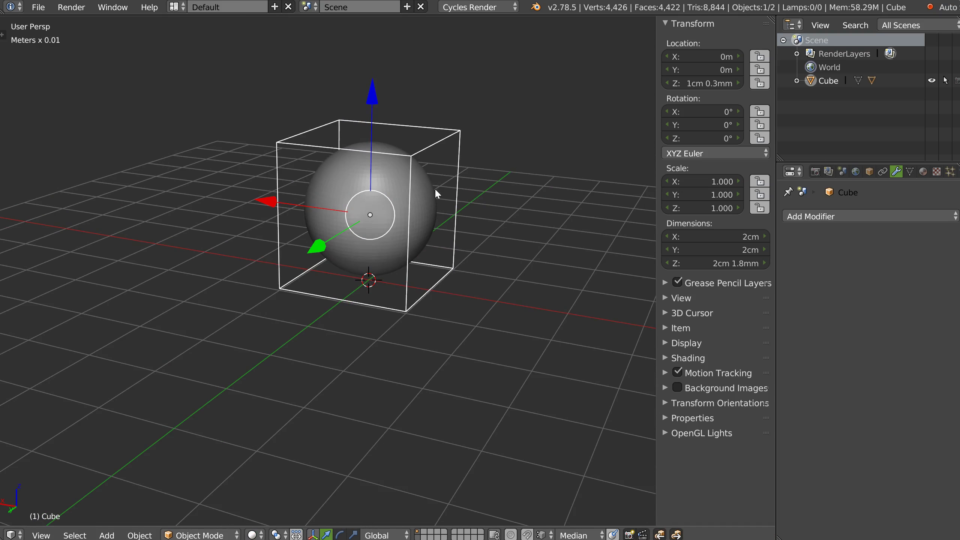
# Restore the cube's solid display with Make Normal, and turn it back into a wire container with Make Empty
pyautogui.rightClick(416, 159)
pyautogui.click(486, 212)
pyautogui.rightClick(487, 209)
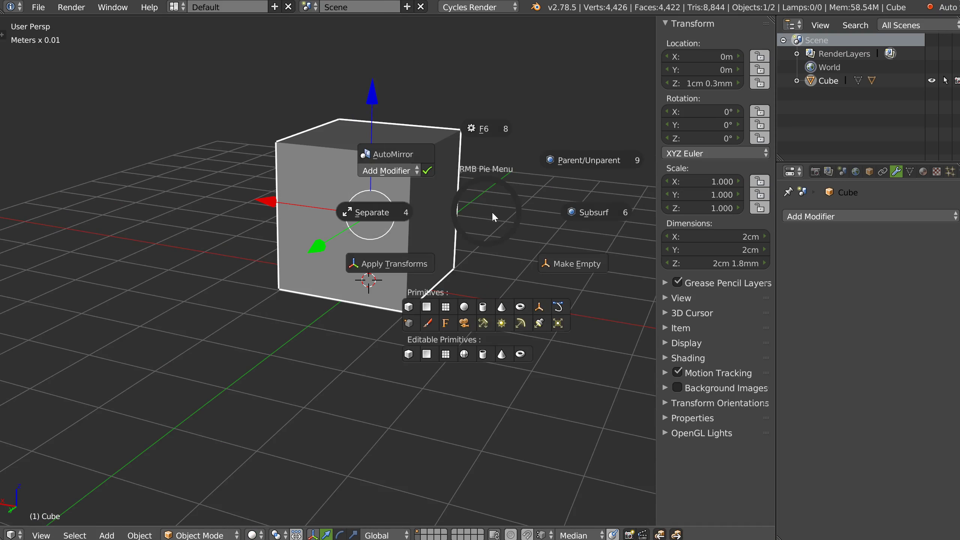
pyautogui.click(562, 261)
pyautogui.moveTo(399, 188)
pyautogui.mouseDown(button='middle')
pyautogui.moveTo(411, 195)
pyautogui.moveTo(390, 190)
pyautogui.moveTo(369, 204)
pyautogui.moveTo(380, 185)
pyautogui.mouseUp(button='middle')
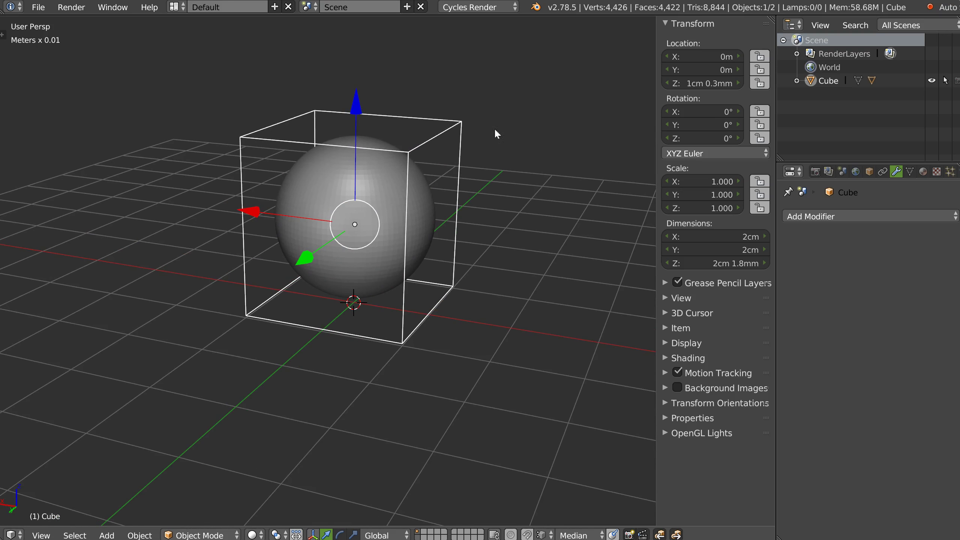
# Expand the cube's hierarchy in the Outliner and hide the viewport's Properties region
pyautogui.click(796, 81)
pyautogui.press('n')
pyautogui.moveTo(479, 230); pyautogui.dragTo(456, 189, button='middle')
# Unparent the child sphere from the cube with Parent/Unparent, and undo the unparenting
pyautogui.click(840, 108)
pyautogui.rightClick(442, 193)
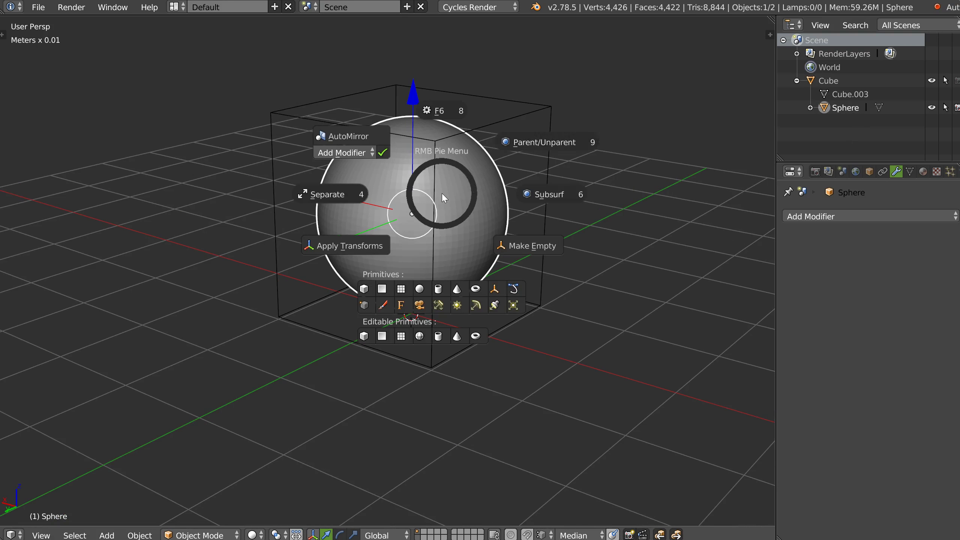
pyautogui.click(538, 149)
pyautogui.hotkey('ctrl', 'z')
# Select the parent cube in the Outliner and release its sphere with Parent/Unparent
pyautogui.click(827, 81)
pyautogui.press('q')
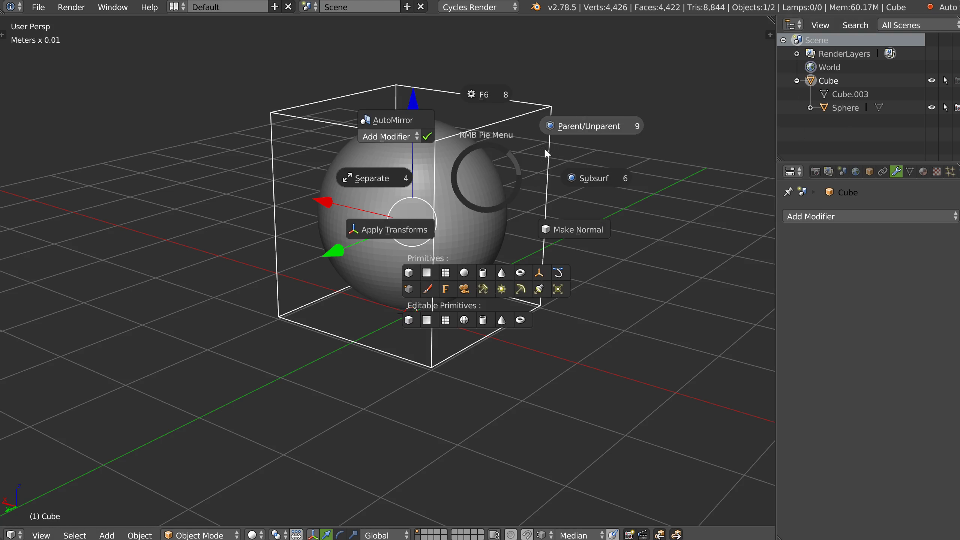
pyautogui.click(587, 124)
pyautogui.scroll(-3, 492, 190)
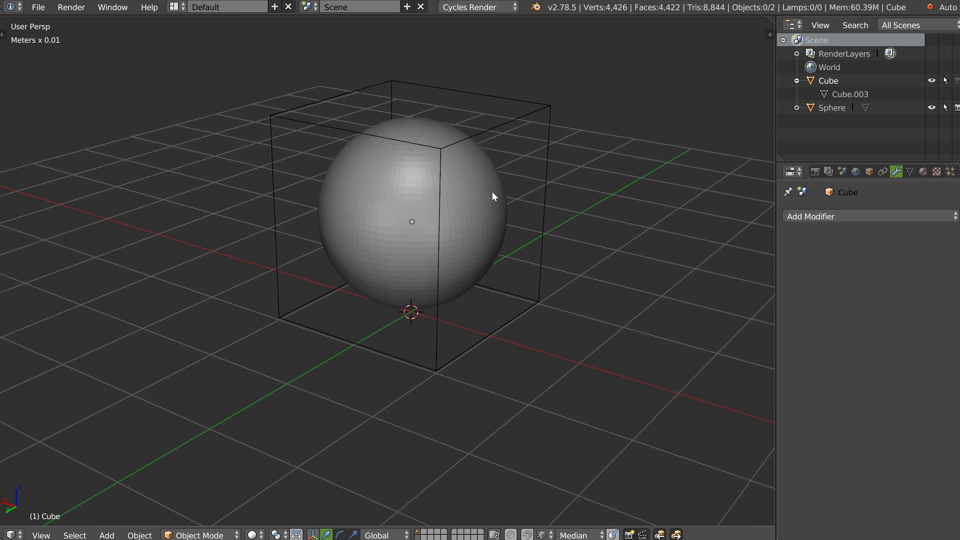
# Delete the wire cube around the sphere
pyautogui.rightClick(458, 280)
pyautogui.press('x')
pyautogui.click(446, 275)
# Duplicate the sphere and place the copy beside it, offset about -9.6 mm in X, -1.4 cm in Y and 5.3 mm in Z
pyautogui.rightClick(454, 221)
pyautogui.moveTo(454, 220); pyautogui.dragTo(444, 188, button='middle')
pyautogui.hotkey('shift', 'd')
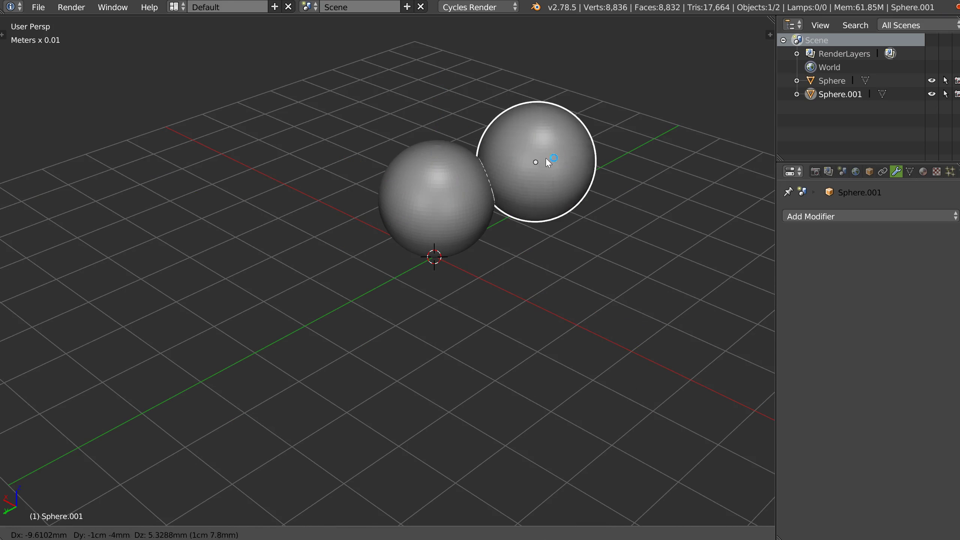
pyautogui.click(546, 158)
# Parent the duplicate sphere to the original with Parent/Unparent, and check the hierarchy in the Outliner
pyautogui.keyDown('shift'); pyautogui.rightClick(436, 208); pyautogui.keyUp('shift')
pyautogui.press('q')
pyautogui.click(534, 165)
pyautogui.scroll(3, 503, 175)
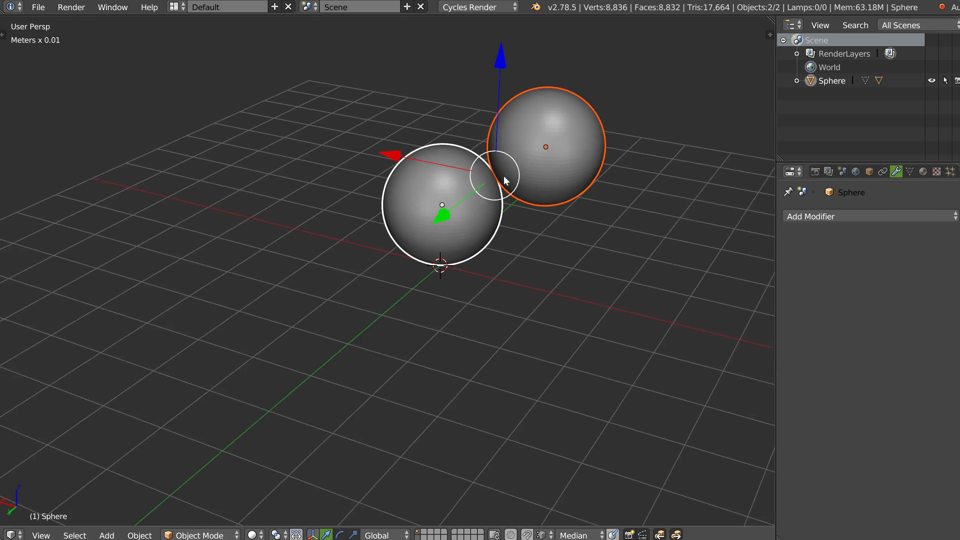
pyautogui.click(796, 81)
pyautogui.click(796, 81)
pyautogui.scroll(-4, 468, 186)
# Move the parent sphere away from the origin and rotate it freely so that its child sphere follows
pyautogui.rightClick(432, 212)
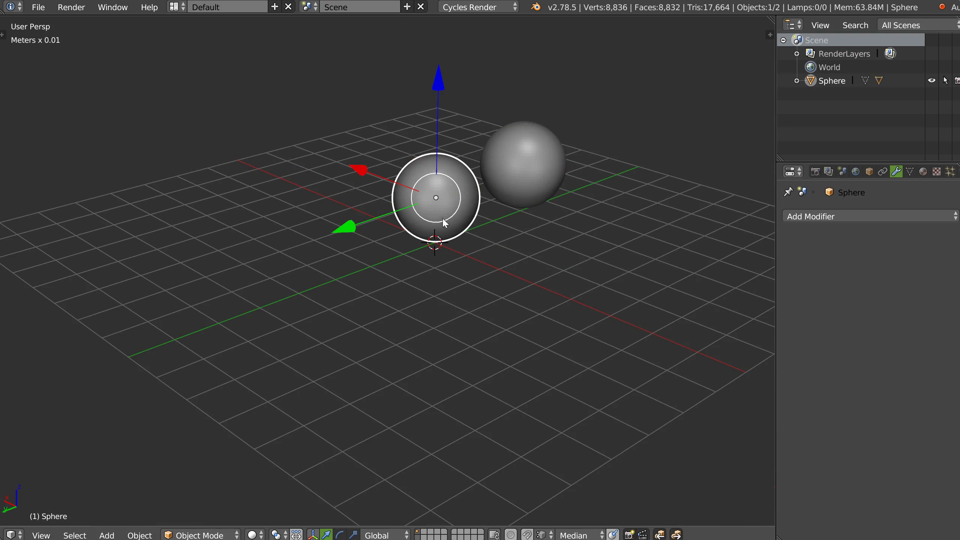
pyautogui.press('g')
pyautogui.click(297, 145)
pyautogui.moveTo(298, 147); pyautogui.dragTo(351, 178, button='middle')
pyautogui.press('r')
pyautogui.press('r')
pyautogui.click(398, 118)
# Release the child sphere from the parent sphere with Parent/Unparent in the RMB Pie Menu
pyautogui.moveTo(398, 118); pyautogui.dragTo(420, 160, button='middle')
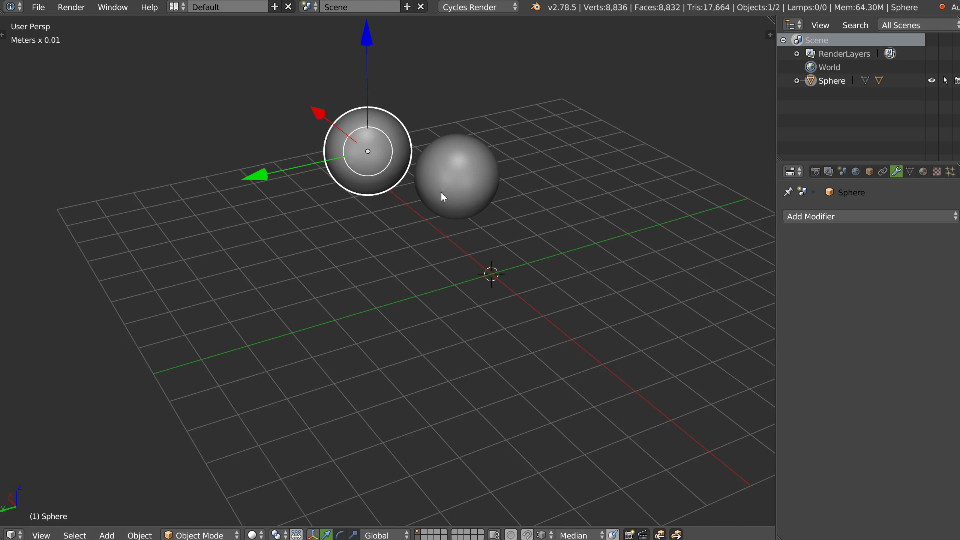
pyautogui.rightClick(413, 162)
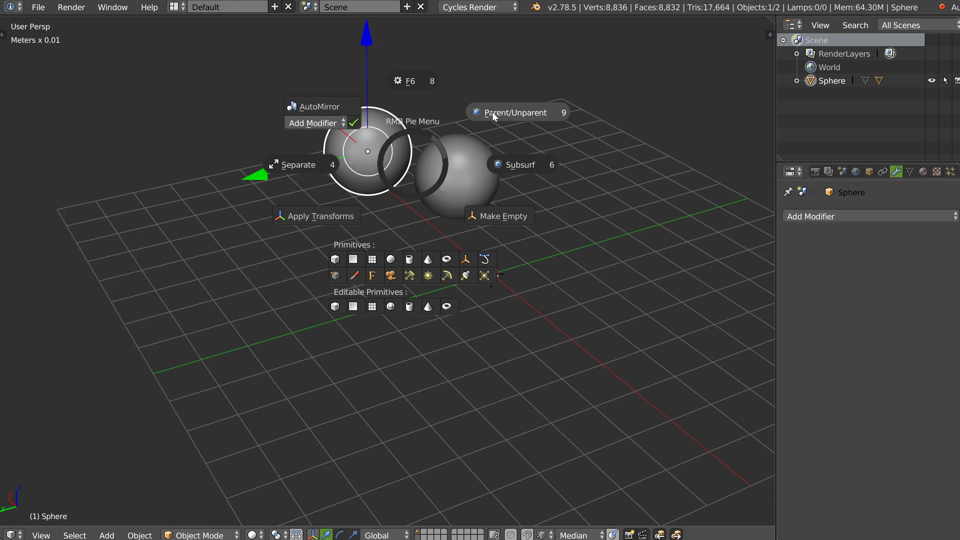
pyautogui.click(506, 116)
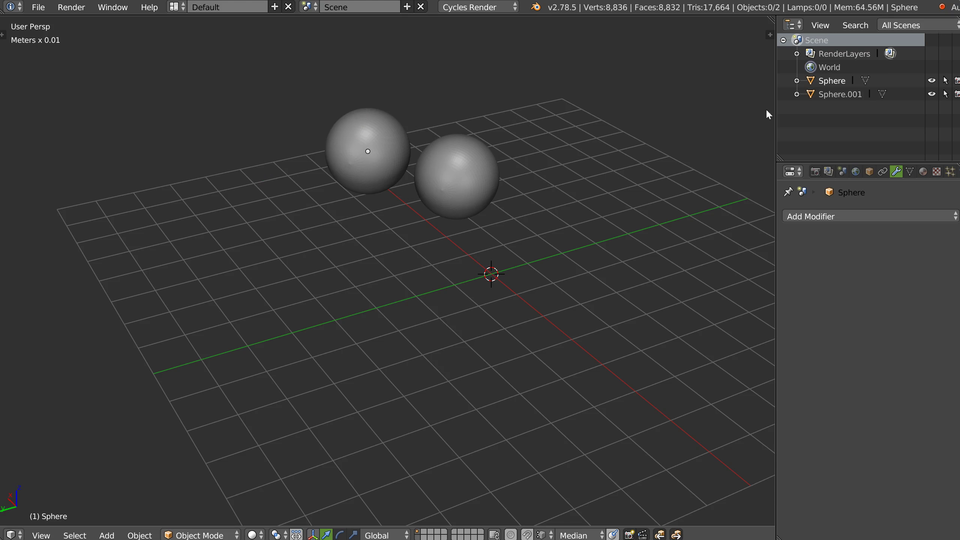
# Undo the last unparenting and try clearing the parent link with Parent/Unparent on the parent sphere
pyautogui.hotkey('ctrl', 'z')
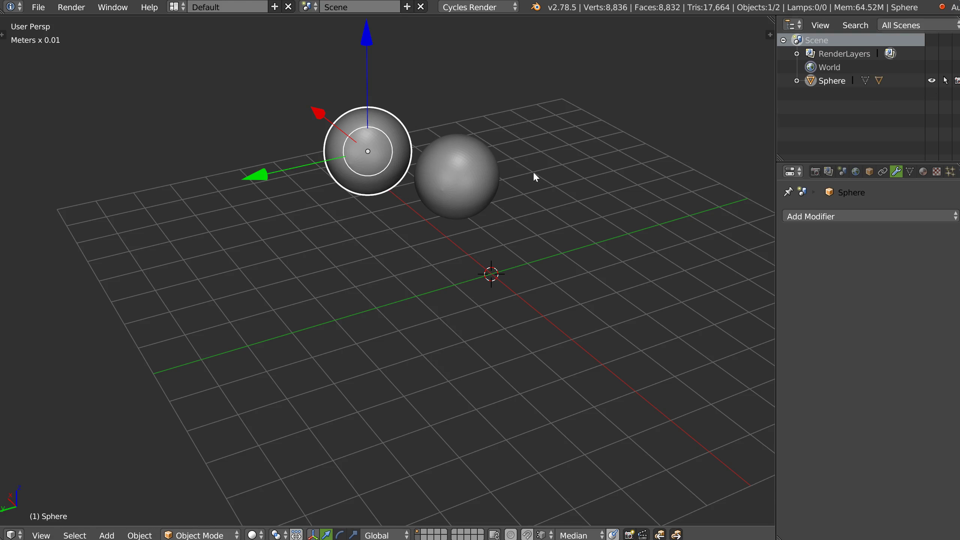
pyautogui.moveTo(398, 170); pyautogui.dragTo(384, 165, button='middle')
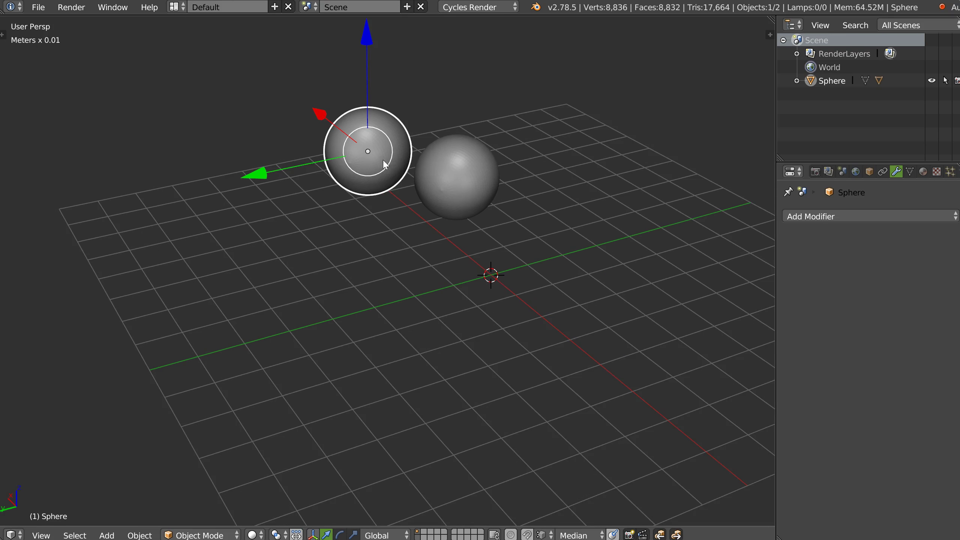
pyautogui.rightClick(387, 168)
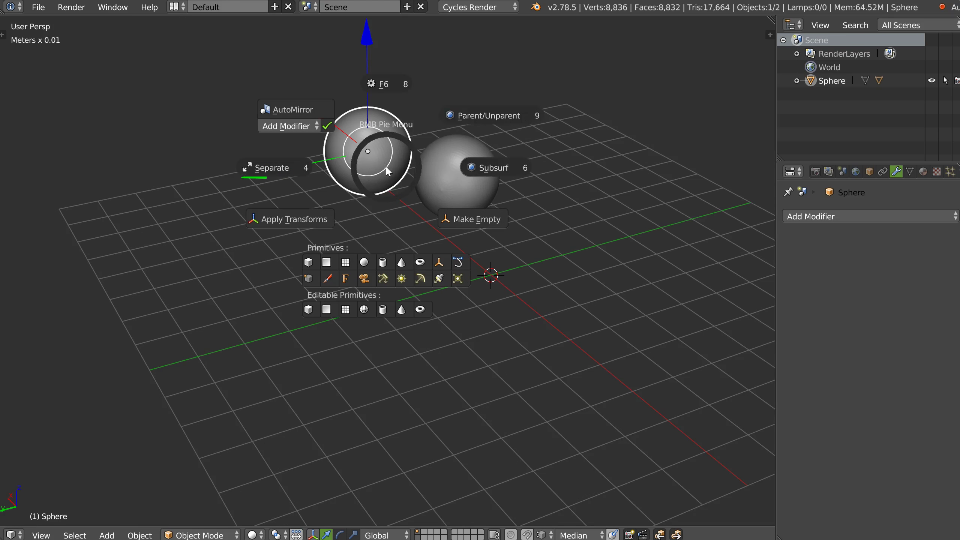
pyautogui.click(479, 116)
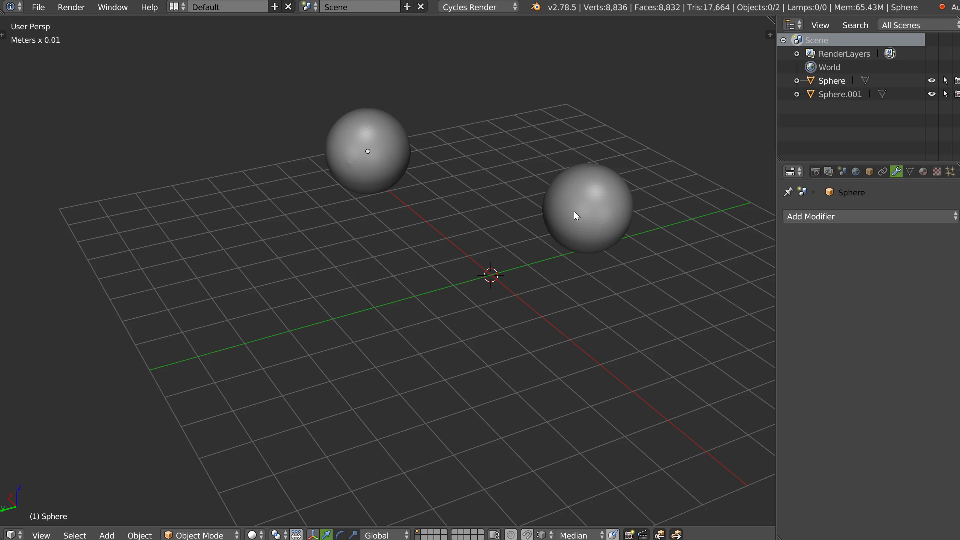
pyautogui.moveTo(527, 195); pyautogui.dragTo(488, 172, button='middle')
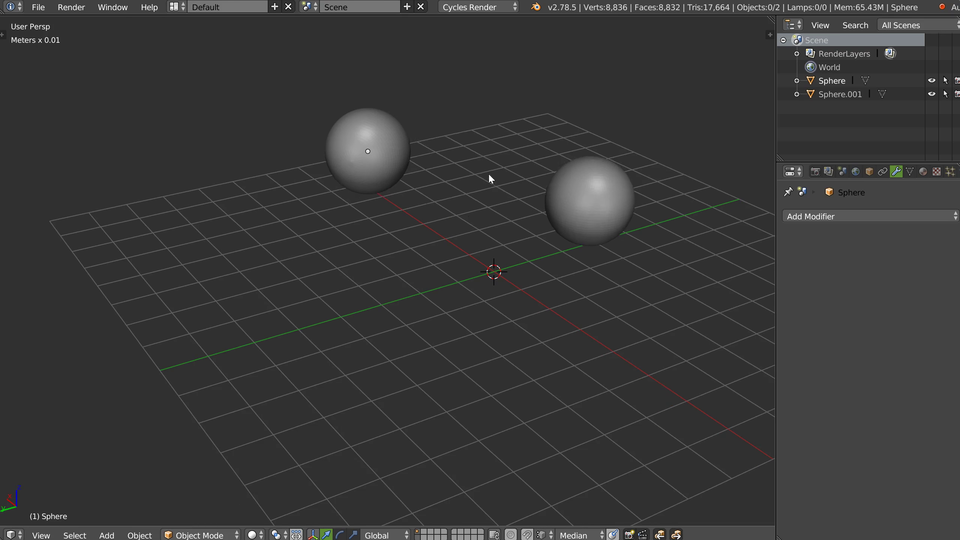
pyautogui.hotkey('ctrl', 'z')
# Try Parent/Unparent on the child sphere, and undo it
pyautogui.click(463, 180)
pyautogui.rightClick(459, 180)
pyautogui.click(545, 132)
pyautogui.moveTo(544, 131); pyautogui.dragTo(549, 156, button='middle')
pyautogui.hotkey('ctrl', 'z')
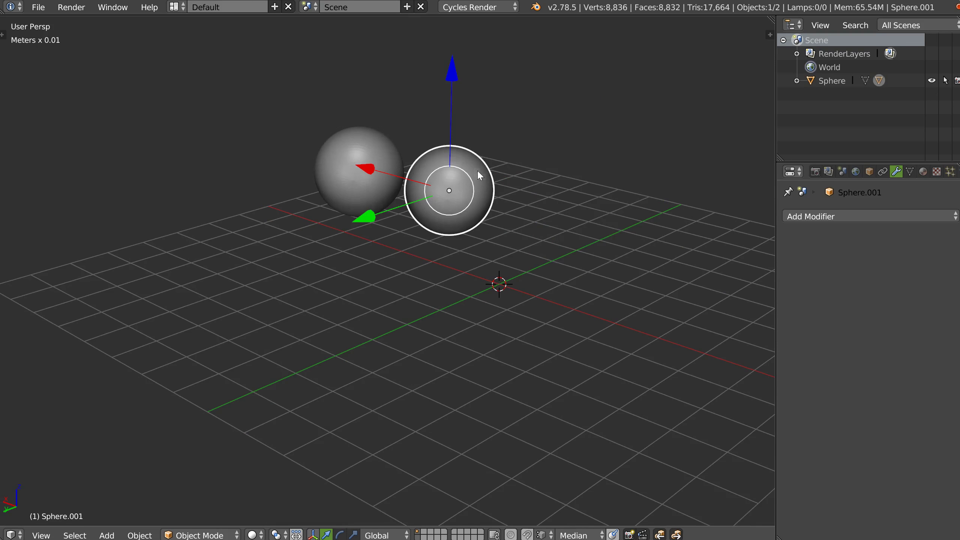
# Examine the Parent/Unparent tooltip, and the Primitives and Editable Primitives sections of the RMB Pie Menu in an empty scene
pyautogui.moveTo(478, 174); pyautogui.dragTo(502, 196, button='middle')
pyautogui.rightClick(441, 249)
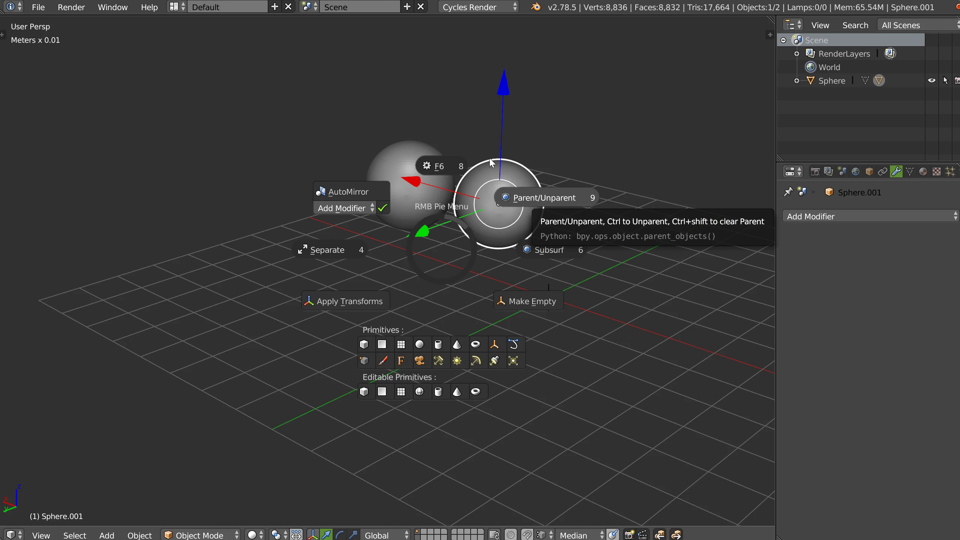
pyautogui.rightClick(509, 177)
pyautogui.rightClick(450, 201)
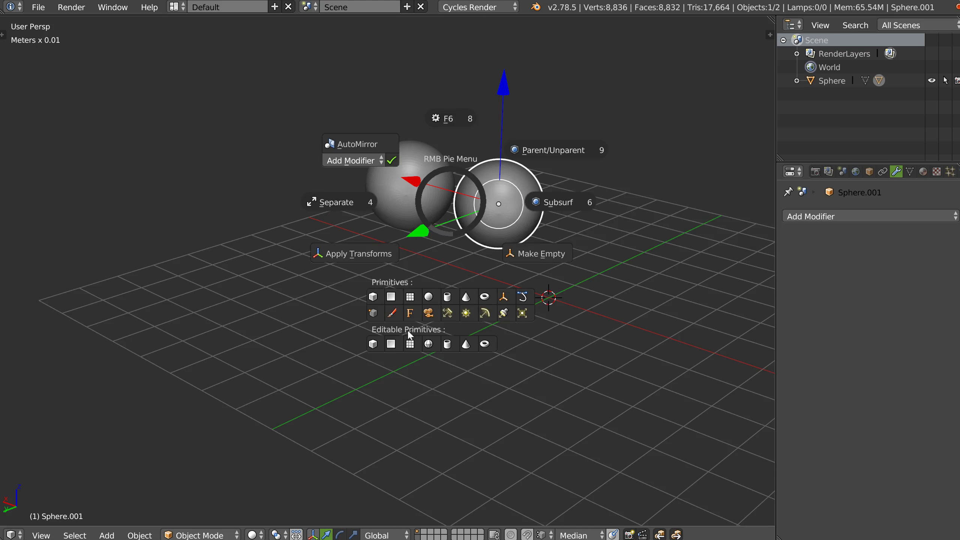
pyautogui.rightClick(516, 292)
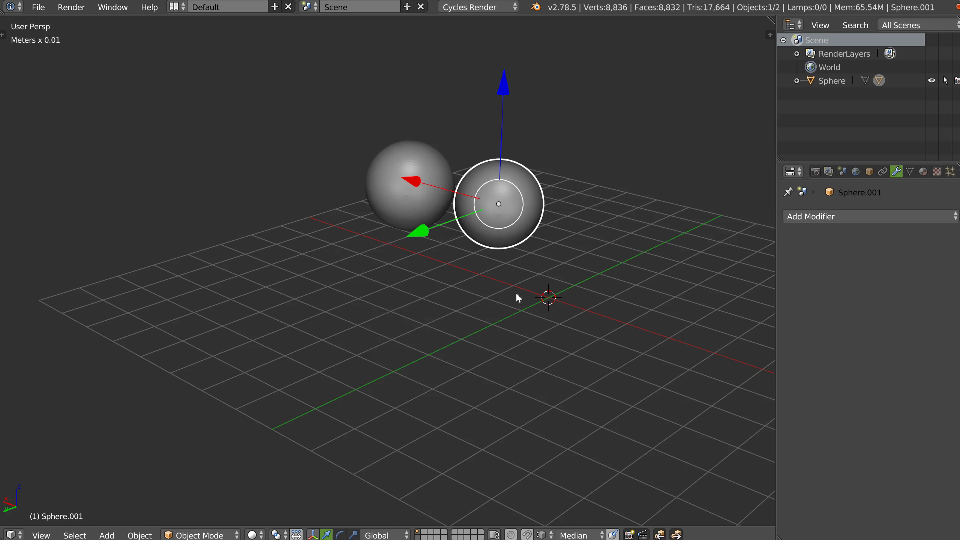
pyautogui.moveTo(392, 279); pyautogui.dragTo(401, 294, button='middle')
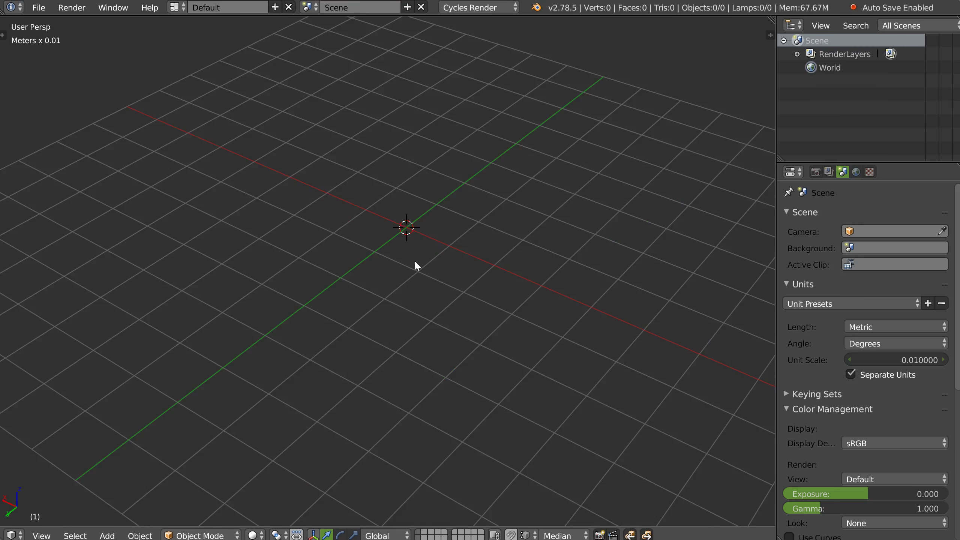
pyautogui.rightClick(411, 249)
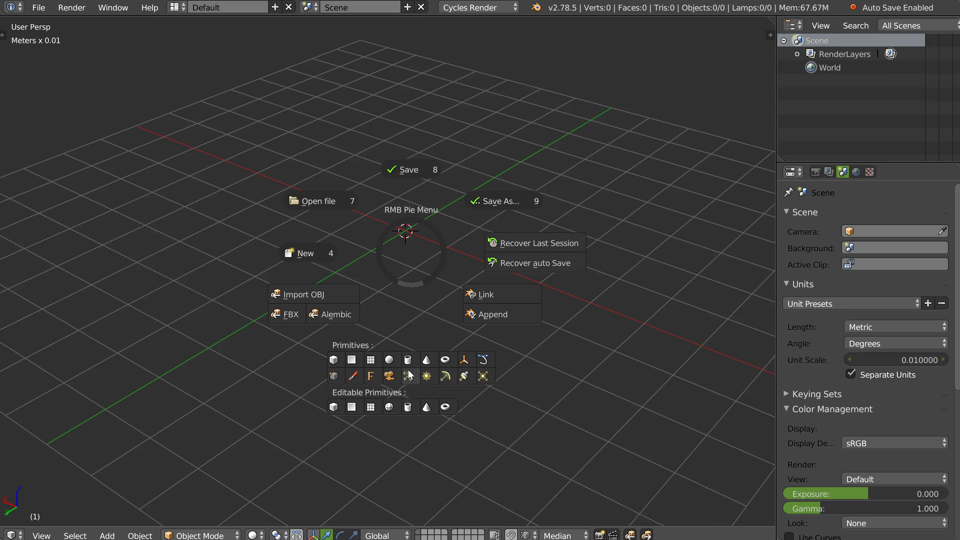
pyautogui.rightClick(332, 360)
pyautogui.moveTo(409, 279); pyautogui.dragTo(406, 267, button='middle')
pyautogui.rightClick(388, 282)
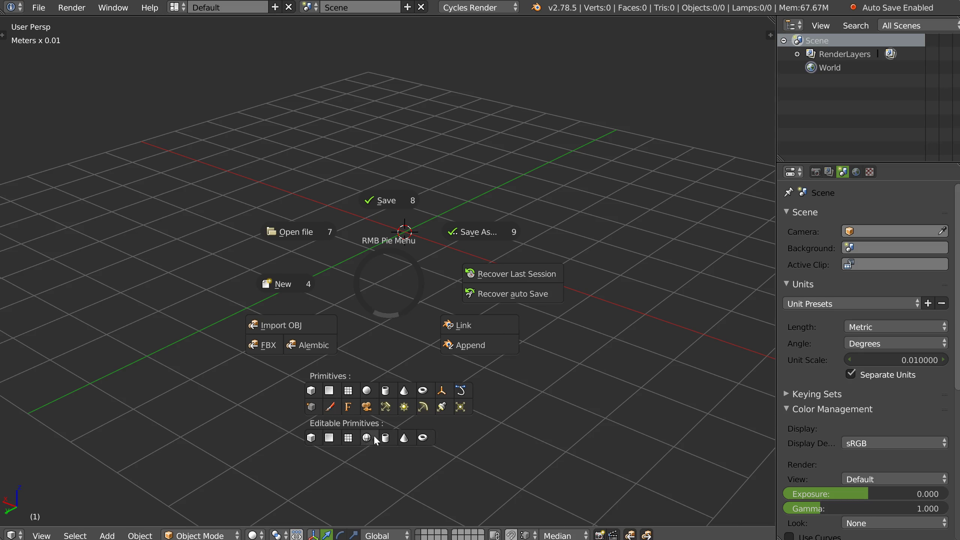
pyautogui.rightClick(403, 443)
pyautogui.moveTo(405, 317); pyautogui.dragTo(419, 257, button='middle')
# Add a cube and a grid primitive at the scene origin from the RMB Pie Menu
pyautogui.rightClick(414, 255)
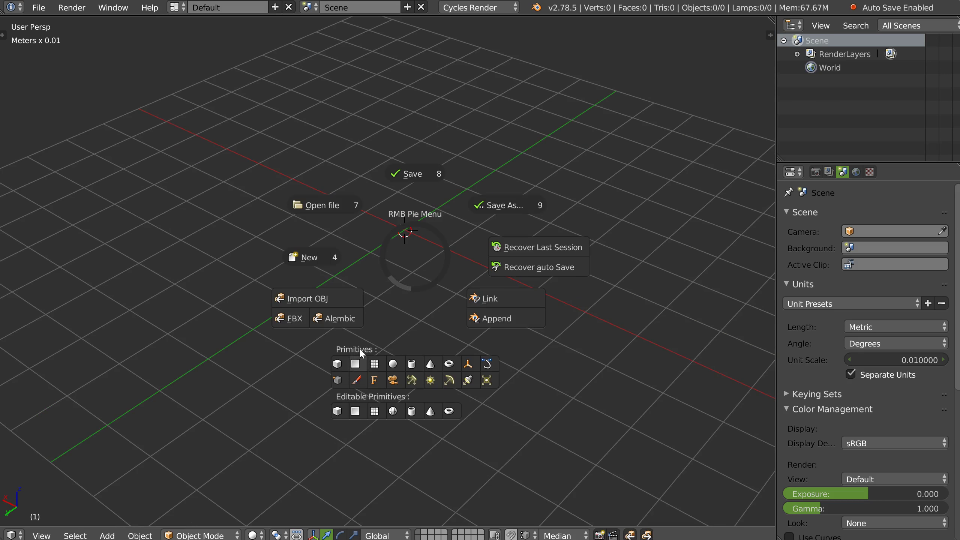
pyautogui.click(342, 360)
pyautogui.rightClick(399, 279)
pyautogui.click(359, 374)
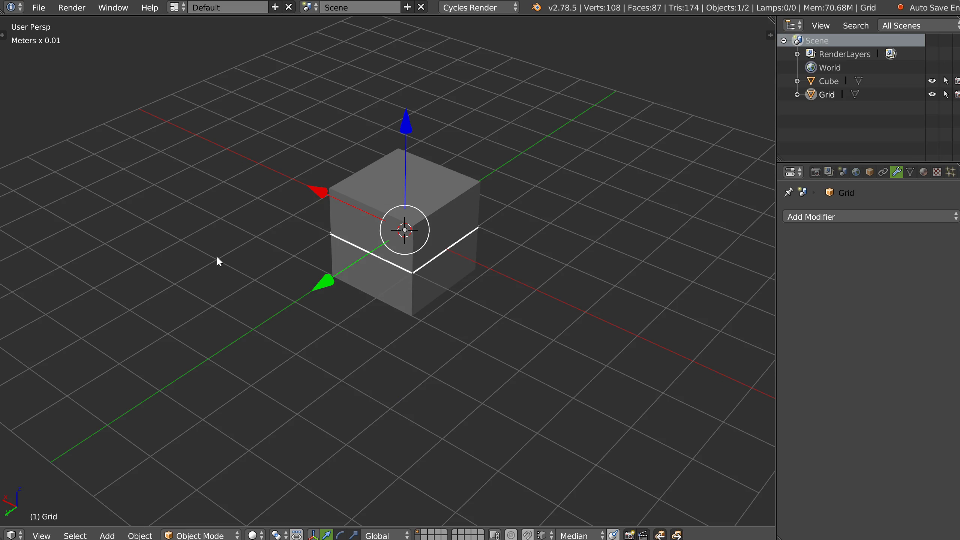
# Add a cylinder and a torus on either side of the cube and an empty at the torus centre, and delete all three
pyautogui.rightClick(325, 235)
pyautogui.click(328, 366)
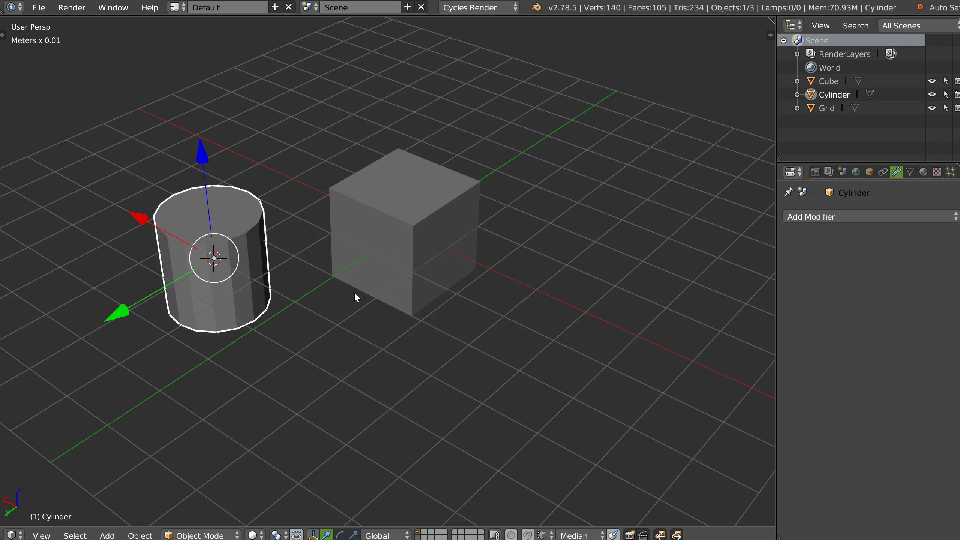
pyautogui.rightClick(534, 324)
pyautogui.click(566, 405)
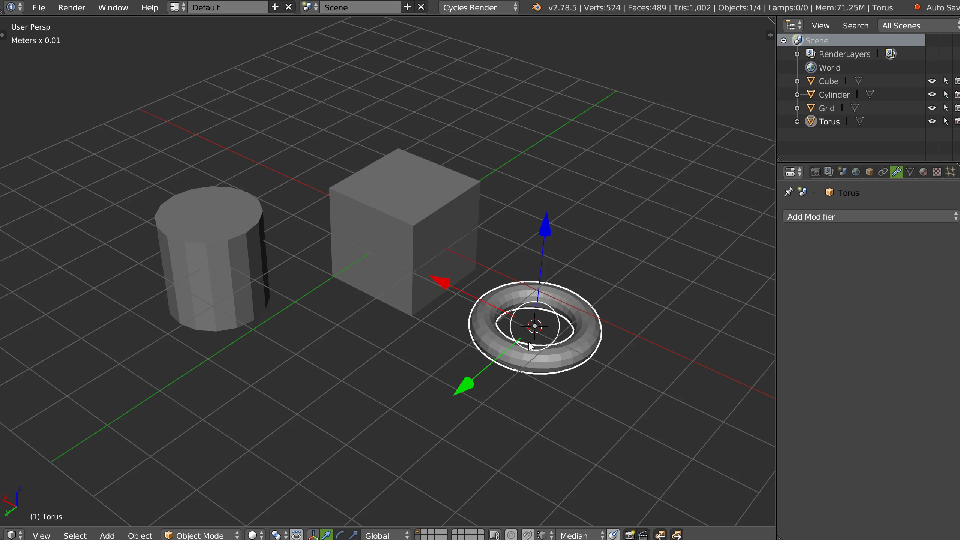
pyautogui.rightClick(477, 331)
pyautogui.click(555, 367)
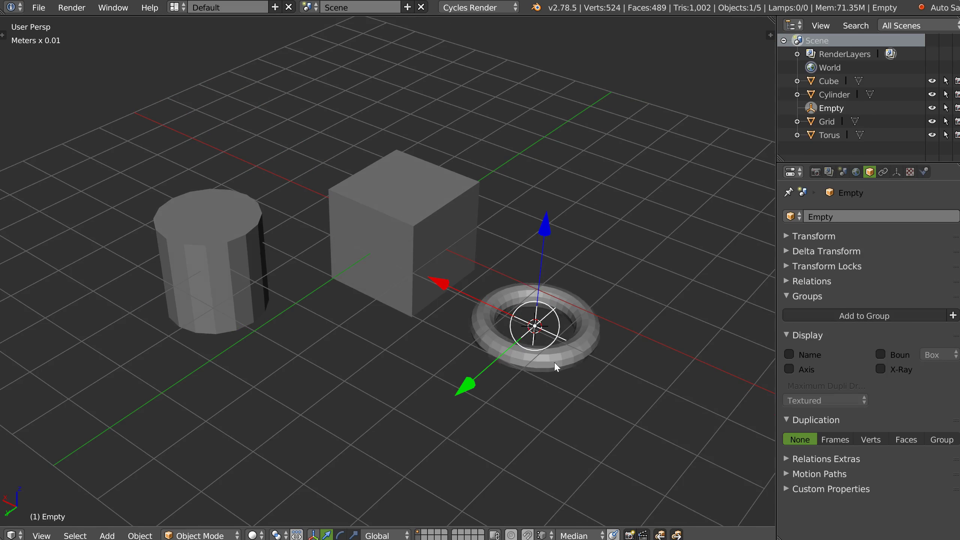
pyautogui.keyDown('shift'); pyautogui.rightClick(556, 367); pyautogui.keyUp('shift')
pyautogui.keyDown('shift'); pyautogui.rightClick(230, 290); pyautogui.keyUp('shift')
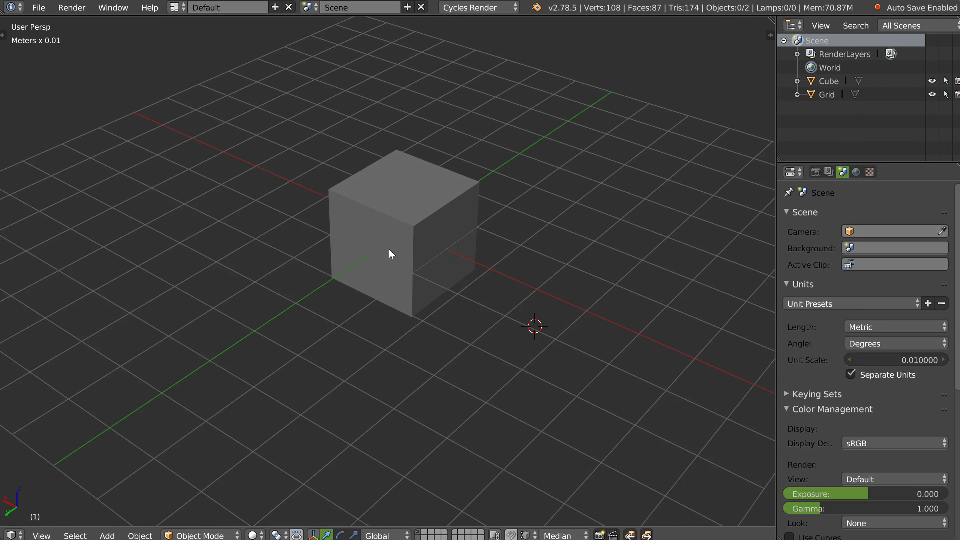
# Select the cube and move it away from the grid primitive, towards the far end of the X axis
pyautogui.rightClick(386, 246)
pyautogui.moveTo(459, 222); pyautogui.dragTo(506, 147, button='middle')
pyautogui.moveTo(445, 257); pyautogui.dragTo(242, 171)
pyautogui.keyDown('shift'); pyautogui.moveTo(286, 184); pyautogui.dragTo(344, 198, button='middle'); pyautogui.keyUp('shift')
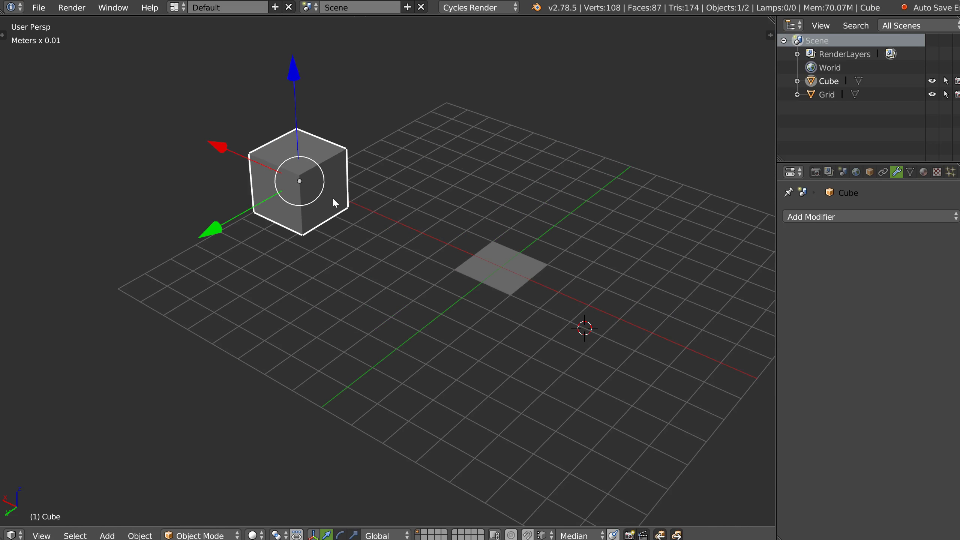
# Add a second cube at the selected cube's location and raise it along Z so that it stacks on top
pyautogui.rightClick(333, 200)
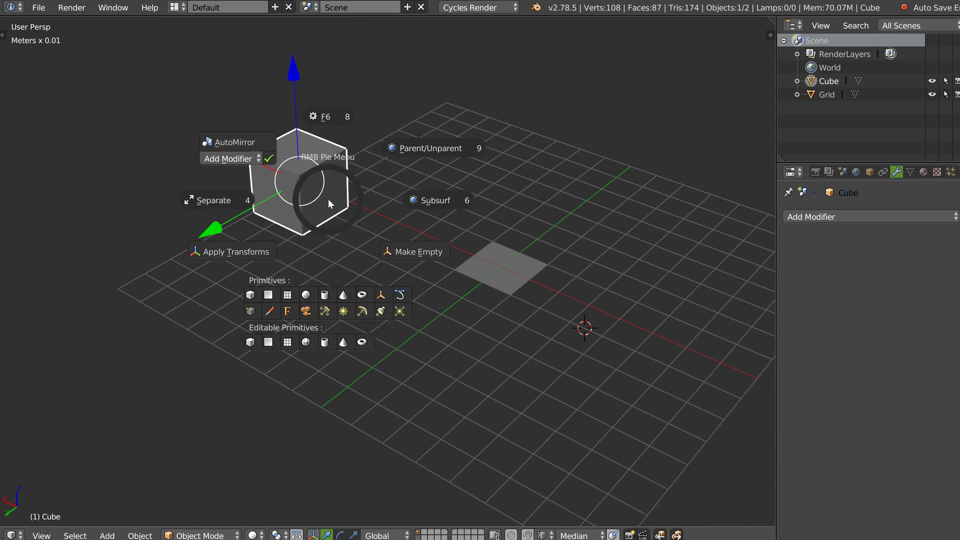
pyautogui.click(250, 295)
pyautogui.moveTo(290, 73); pyautogui.dragTo(301, 43)
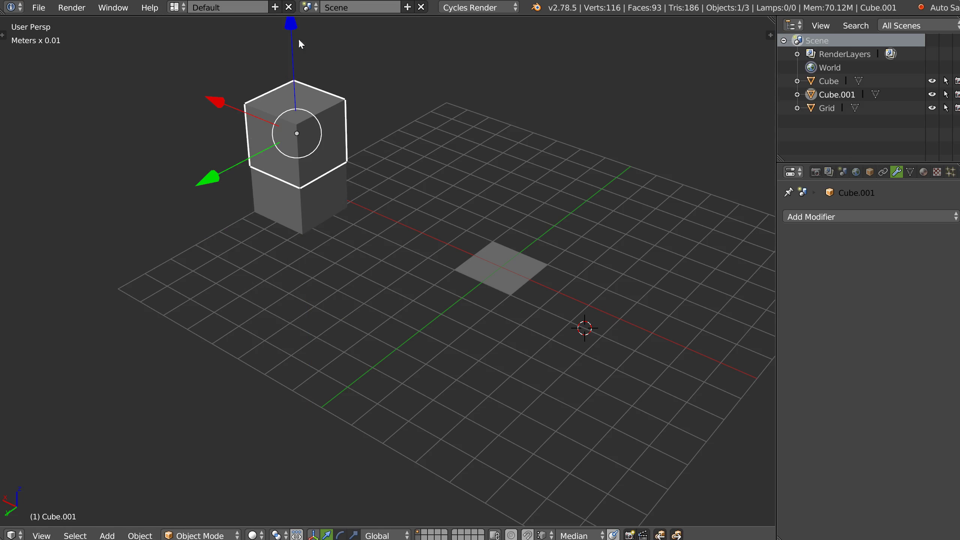
# Add a sphere and a torus primitive centred on the upper cube
pyautogui.rightClick(331, 165)
pyautogui.click(314, 259)
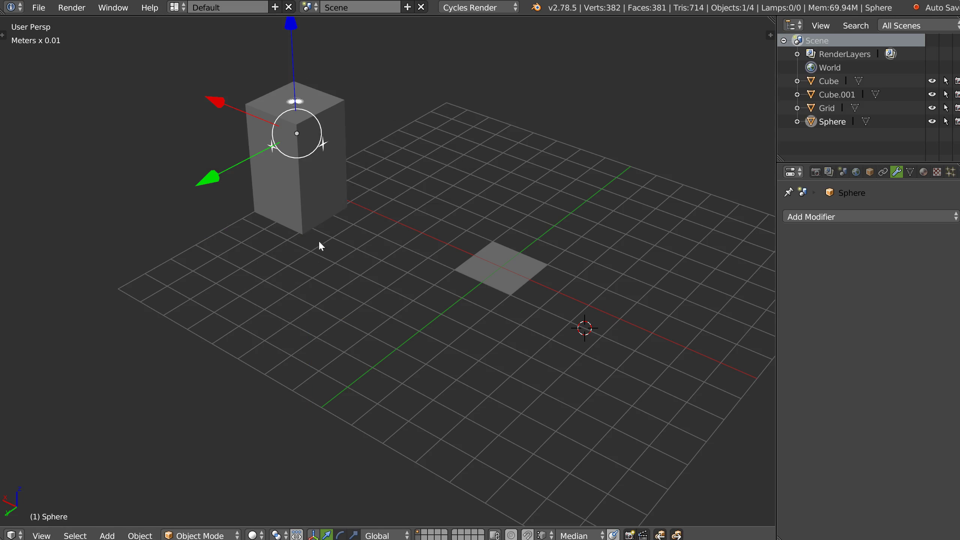
pyautogui.click(325, 118)
pyautogui.rightClick(381, 189)
pyautogui.click(430, 290)
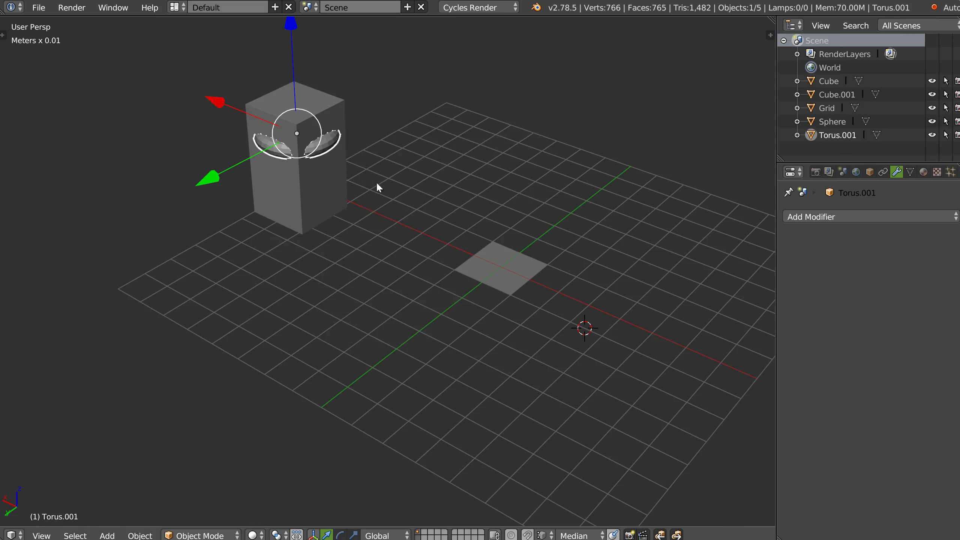
# Delete the torus and sphere together with the upper cube
pyautogui.moveTo(379, 187); pyautogui.dragTo(382, 178, button='middle')
pyautogui.keyDown('shift'); pyautogui.click(379, 192); pyautogui.keyUp('shift')
pyautogui.press('x')
pyautogui.click(366, 193)
pyautogui.click(363, 170)
pyautogui.press('x')
pyautogui.click(363, 167)
# Duplicate the remaining cube and place the copy beside it, beyond the edge of the grid floor
pyautogui.click(342, 205)
pyautogui.moveTo(342, 206)
pyautogui.mouseDown(button='middle')
pyautogui.moveTo(365, 220)
pyautogui.moveTo(344, 209)
pyautogui.mouseUp(button='middle')
pyautogui.hotkey('shift', 'd')
pyautogui.click(478, 148)
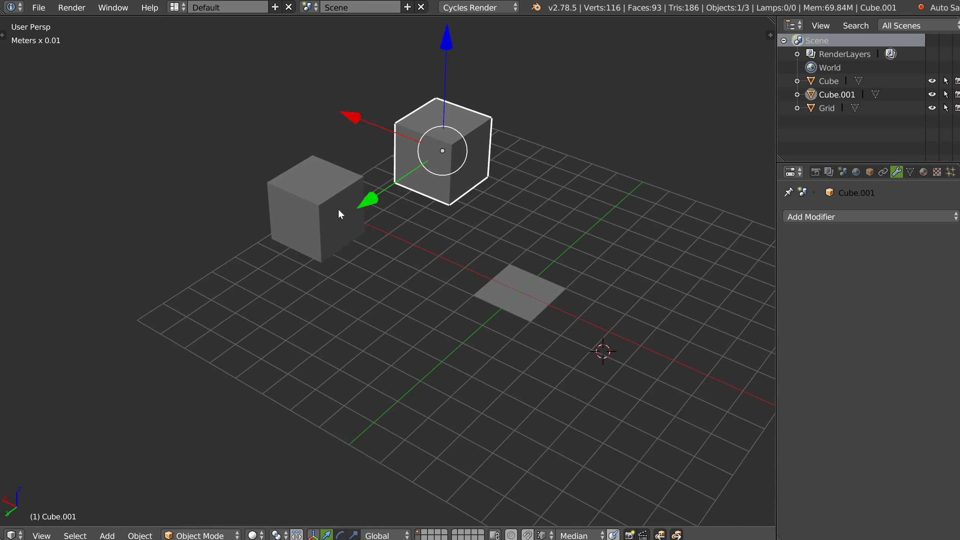
# Try adding a primitive from the RMB Pie Menu with both cubes selected, and delete it
pyautogui.keyDown('shift'); pyautogui.click(334, 210); pyautogui.keyUp('shift')
pyautogui.rightClick(327, 215)
pyautogui.click(325, 311)
pyautogui.moveTo(377, 245); pyautogui.dragTo(434, 181, button='middle')
pyautogui.press('Delete')
pyautogui.click(437, 185)
# Select the top face of the original cube in Edit Mode and add a sphere primitive centred on that face
pyautogui.click(318, 216)
pyautogui.moveTo(318, 217); pyautogui.dragTo(327, 199, button='middle')
pyautogui.rightClick(317, 207)
pyautogui.press('Escape')
pyautogui.press('Tab')
pyautogui.click(377, 210)
pyautogui.click(329, 180)
pyautogui.rightClick(328, 199)
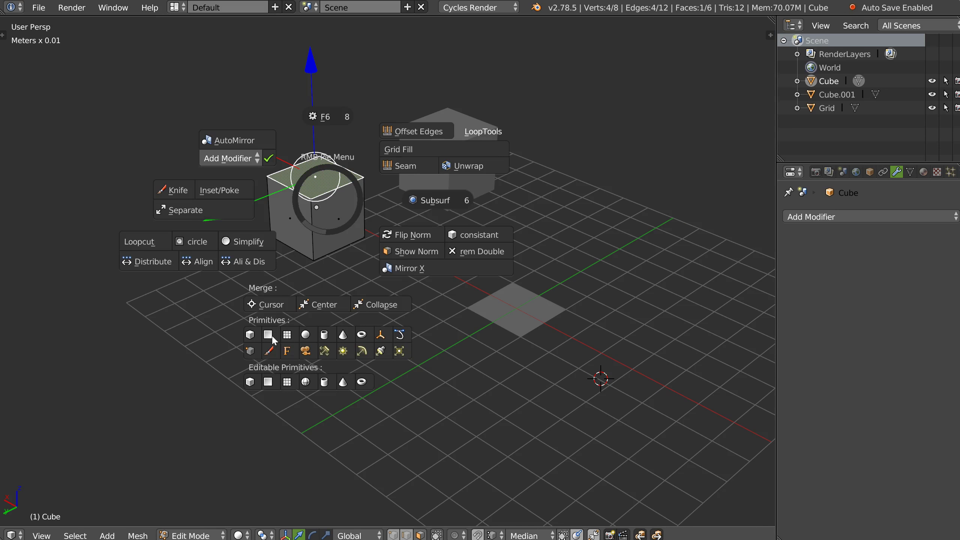
pyautogui.click(314, 335)
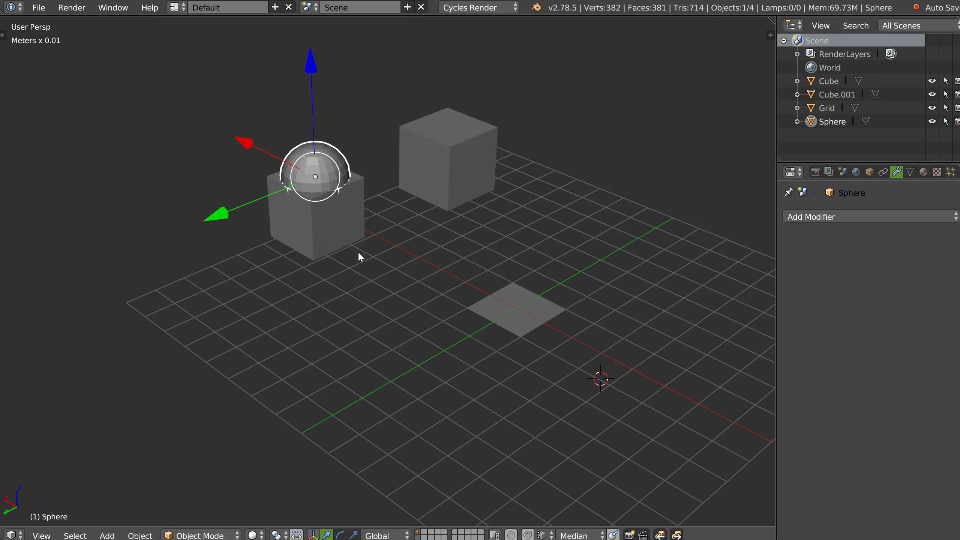
# Delete the sphere on the cube's top face
pyautogui.moveTo(357, 257); pyautogui.dragTo(439, 214, button='middle')
pyautogui.moveTo(316, 192); pyautogui.dragTo(377, 132, button='middle')
pyautogui.press('Delete')
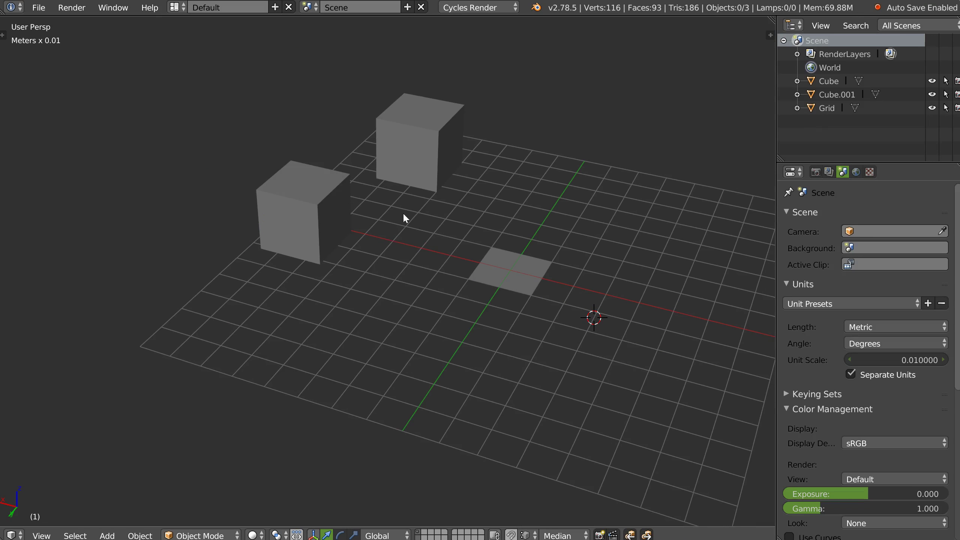
# Add another cube from the RMB Pie Menu and place it freely at the far side of the grid floor, opposite the two cubes
pyautogui.moveTo(403, 214); pyautogui.dragTo(428, 250, button='middle')
pyautogui.rightClick(425, 250)
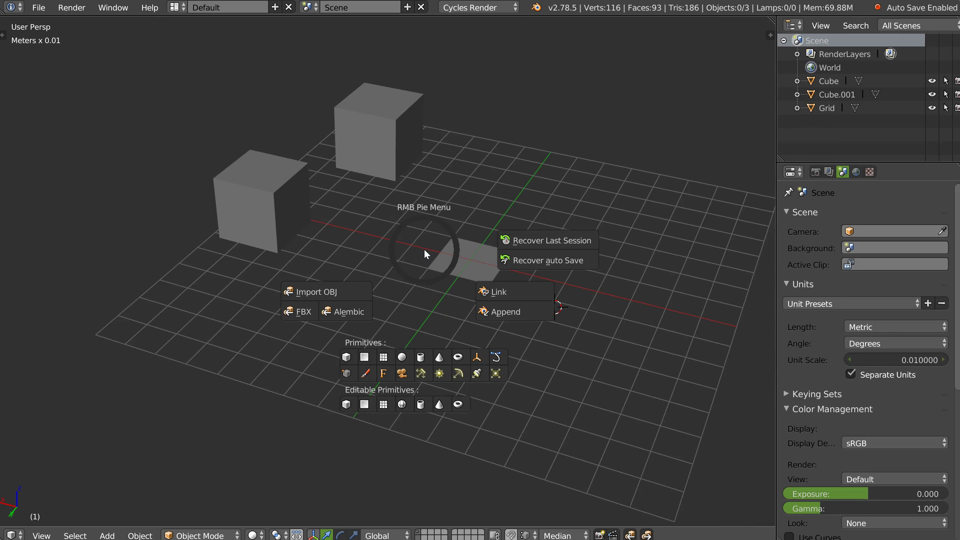
pyautogui.click(346, 357)
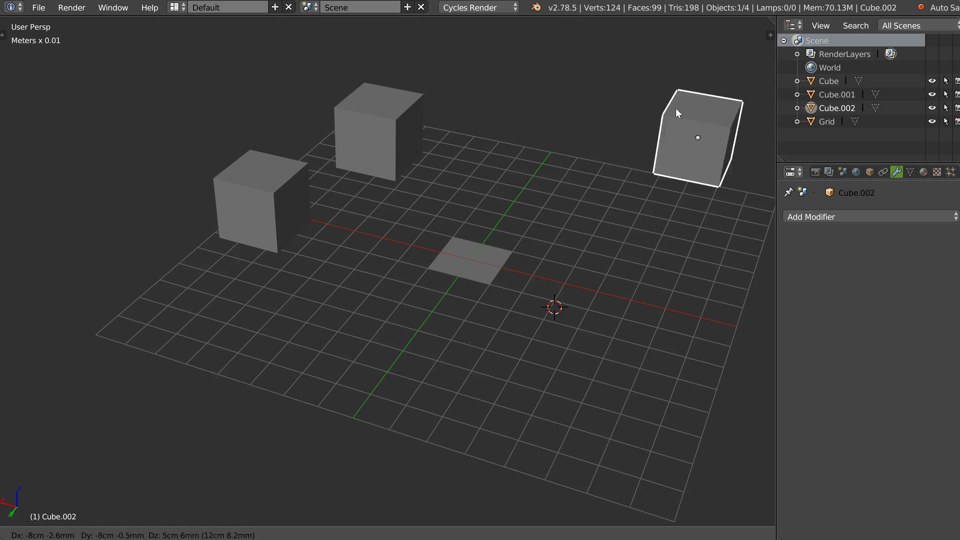
pyautogui.click(636, 149)
# Add a sphere in front of the original cube and a torus between the two far cubes, placing each freely
pyautogui.rightClick(526, 208)
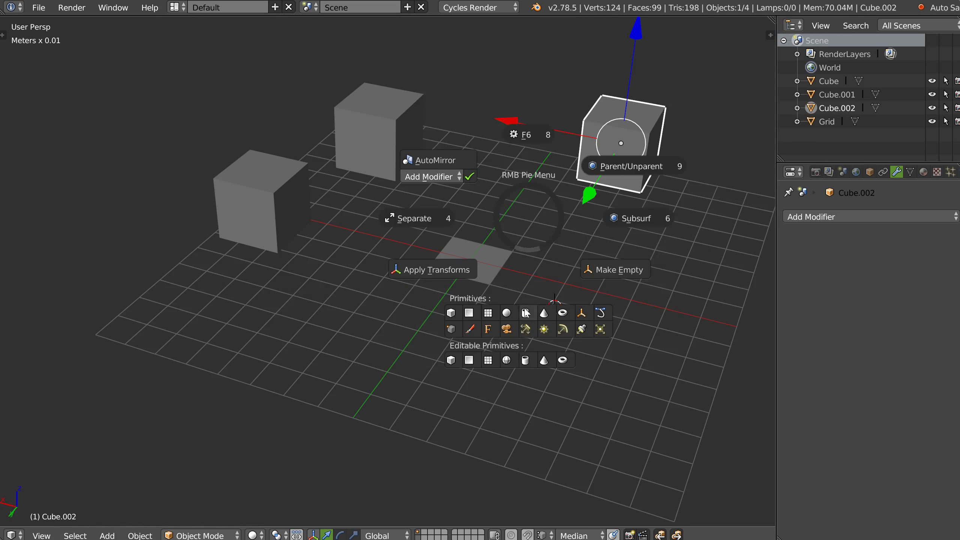
pyautogui.click(510, 329)
pyautogui.click(315, 279)
pyautogui.rightClick(422, 269)
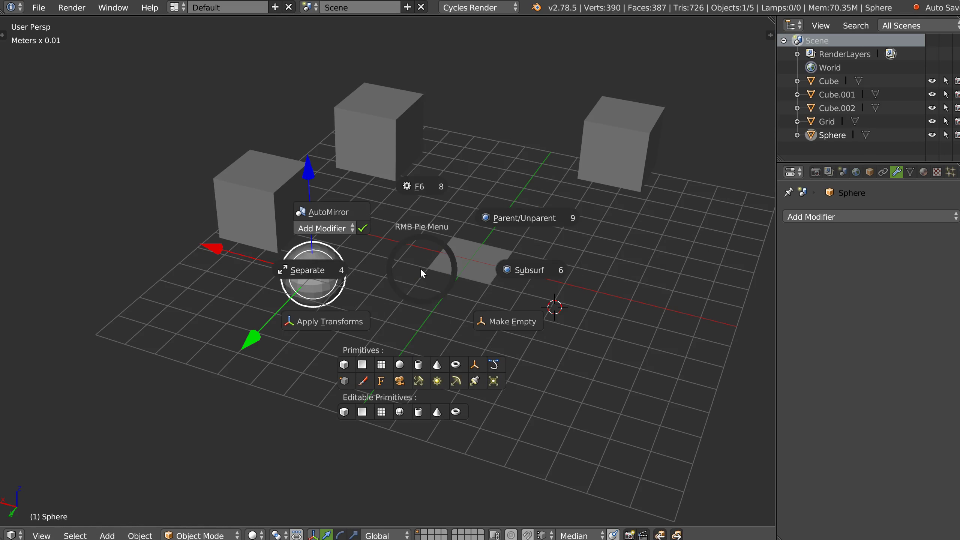
pyautogui.click(457, 365)
pyautogui.click(490, 178)
# Add a Sun lamp and place it above the floor, between the torus and the newest cube
pyautogui.rightClick(490, 180)
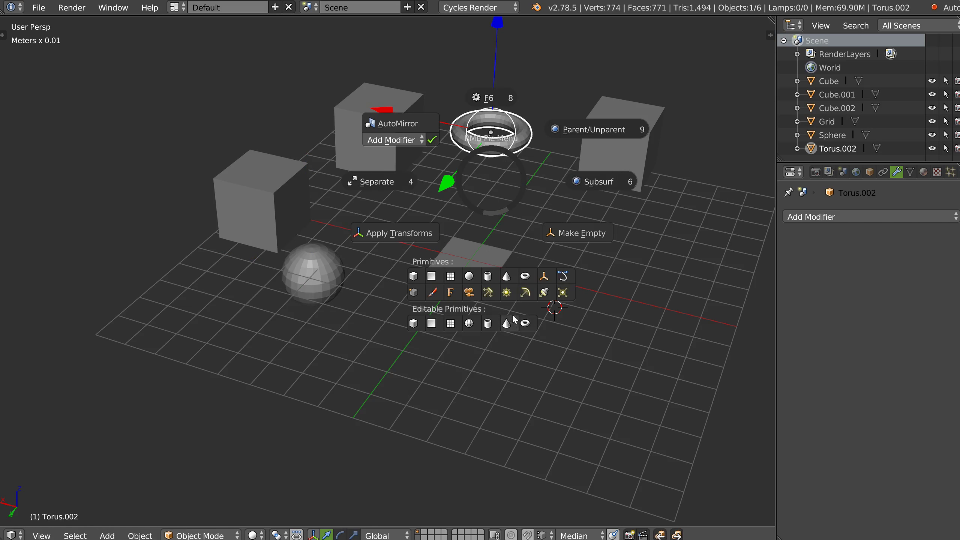
pyautogui.click(507, 292)
pyautogui.click(573, 57)
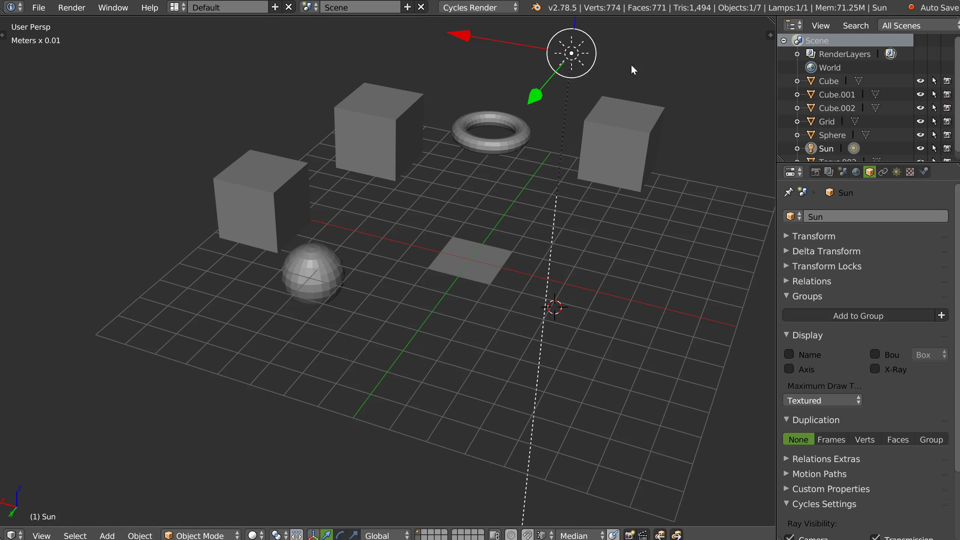
# Add a Hemi lamp above the two neighbouring cubes and a Spot lamp high above the floor, placing each freely
pyautogui.keyDown('shift'); pyautogui.moveTo(584, 179); pyautogui.dragTo(539, 223, button='middle'); pyautogui.keyUp('shift')
pyautogui.rightClick(537, 226)
pyautogui.click(571, 337)
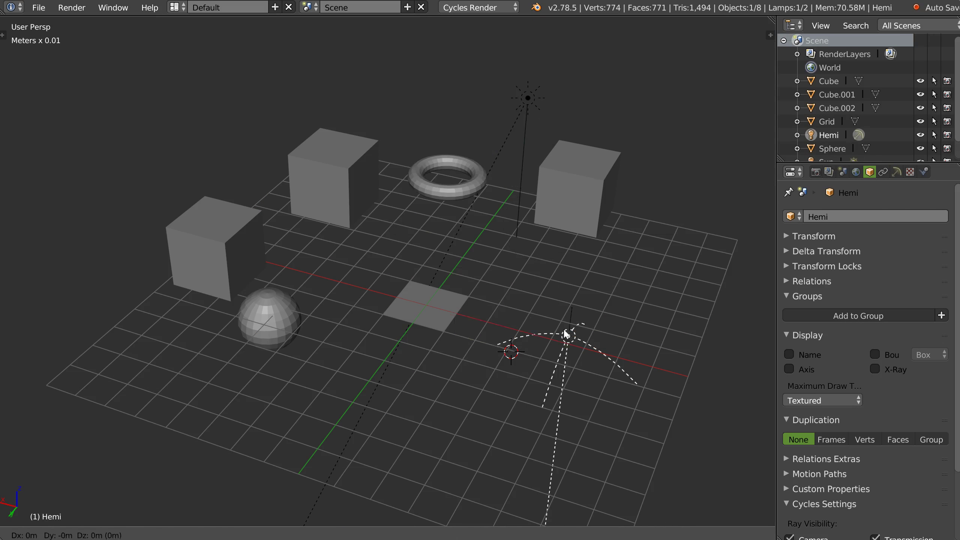
pyautogui.click(327, 64)
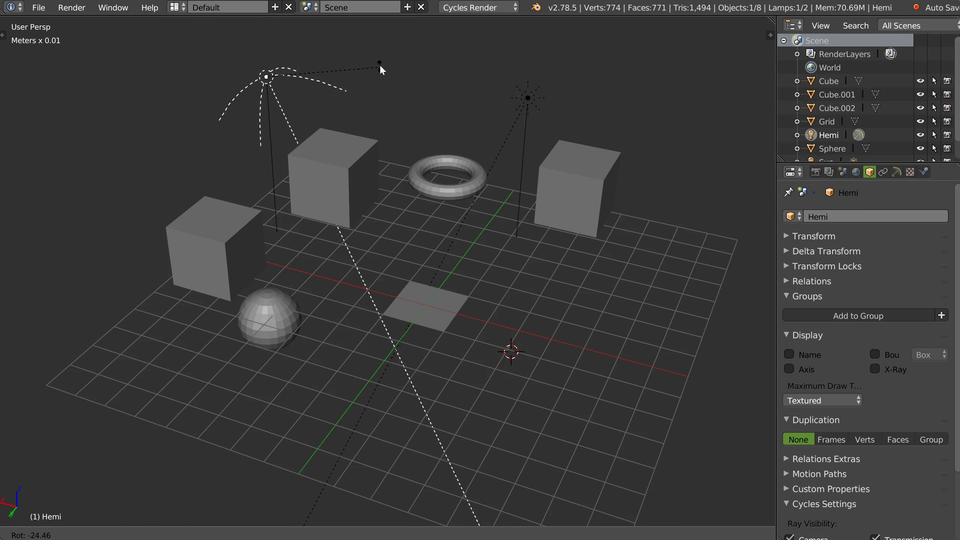
pyautogui.rightClick(427, 167)
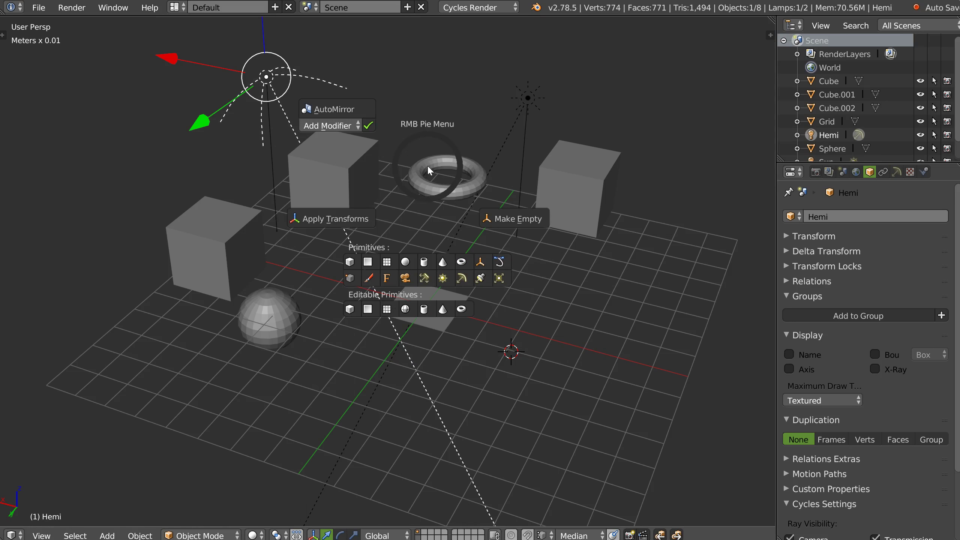
pyautogui.click(481, 279)
pyautogui.click(431, 33)
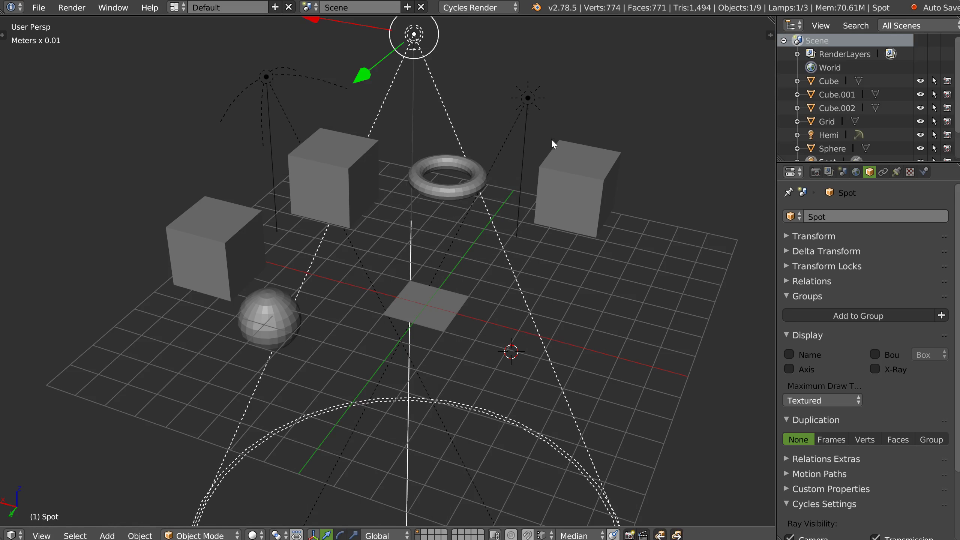
# Try the Strength adjustment from the Spot lamp's Specials
pyautogui.moveTo(499, 59); pyautogui.dragTo(488, 199, button='middle')
pyautogui.press('w')
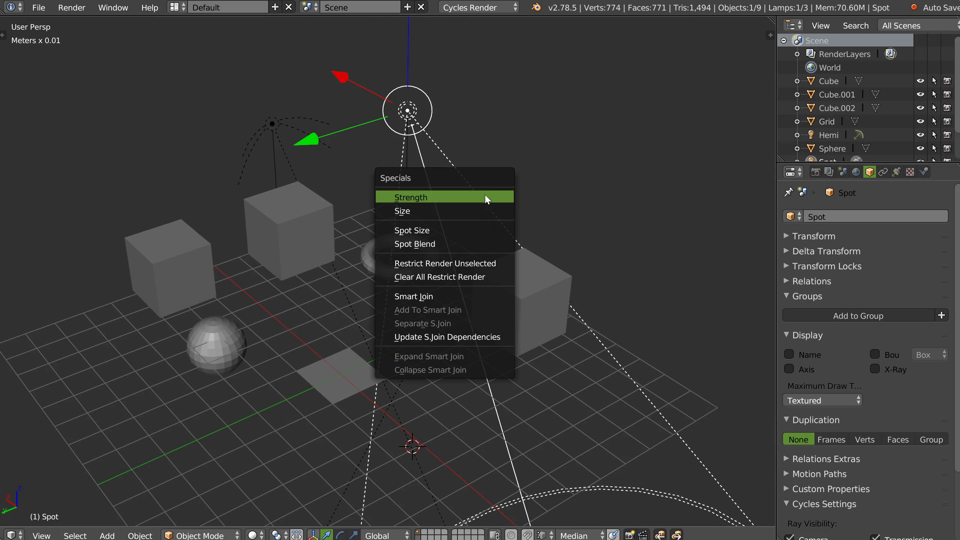
pyautogui.click(413, 197)
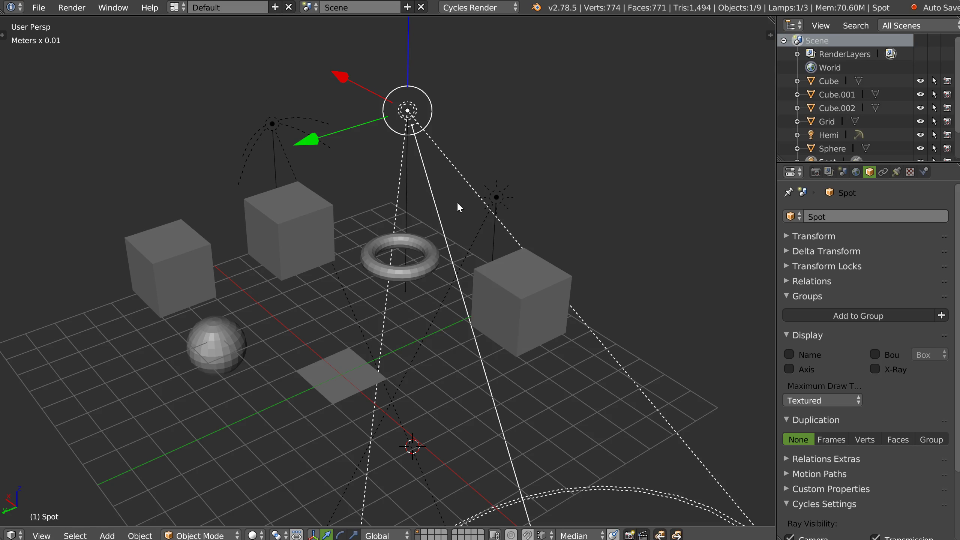
# Select the Spot, Sun and Hemi lamps together and delete them
pyautogui.moveTo(412, 228); pyautogui.dragTo(514, 188, button='middle')
pyautogui.keyDown('shift'); pyautogui.rightClick(487, 204); pyautogui.keyUp('shift')
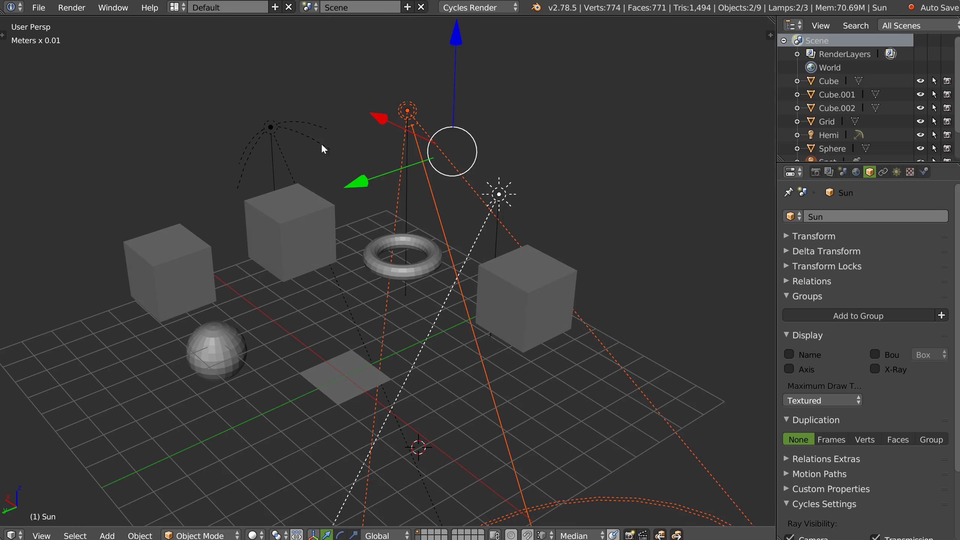
pyautogui.keyDown('shift'); pyautogui.rightClick(289, 180); pyautogui.keyUp('shift')
pyautogui.press('Delete')
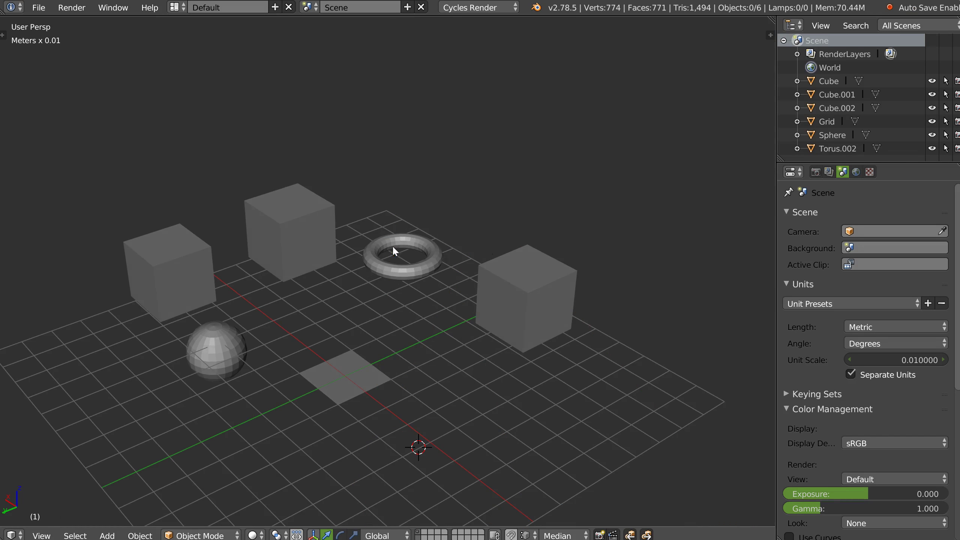
# Delete the sphere in front of the original cube
pyautogui.moveTo(392, 245); pyautogui.dragTo(280, 304, button='middle')
pyautogui.rightClick(280, 303)
pyautogui.press('x')
pyautogui.click(345, 297)
# Add a cube primitive at the 3D cursor directly in Edit Mode from the RMB Pie Menu
pyautogui.moveTo(345, 296); pyautogui.dragTo(393, 256, button='middle')
pyautogui.rightClick(393, 267)
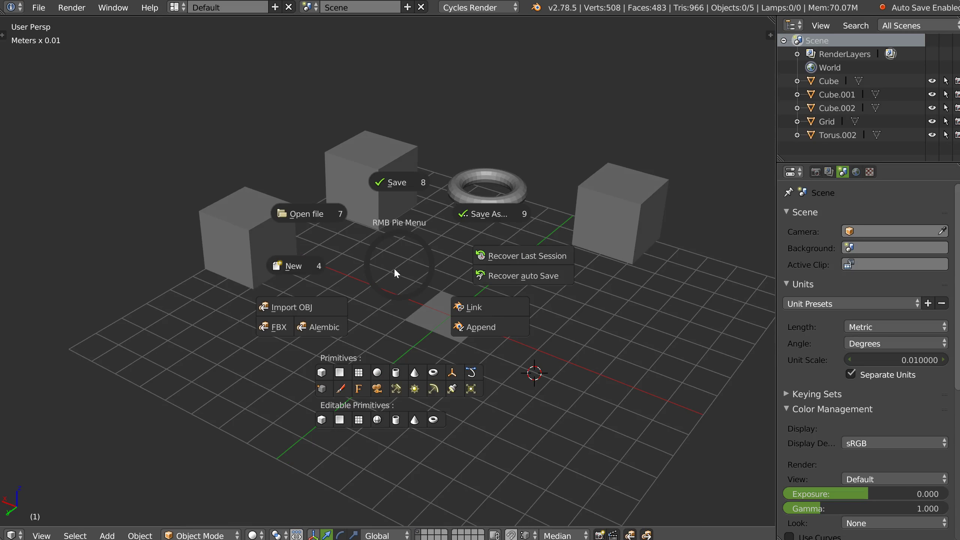
pyautogui.click(323, 373)
pyautogui.keyDown('shift'); pyautogui.moveTo(536, 275); pyautogui.dragTo(464, 227, button='middle'); pyautogui.keyUp('shift')
pyautogui.moveTo(484, 294); pyautogui.dragTo(468, 286, button='middle')
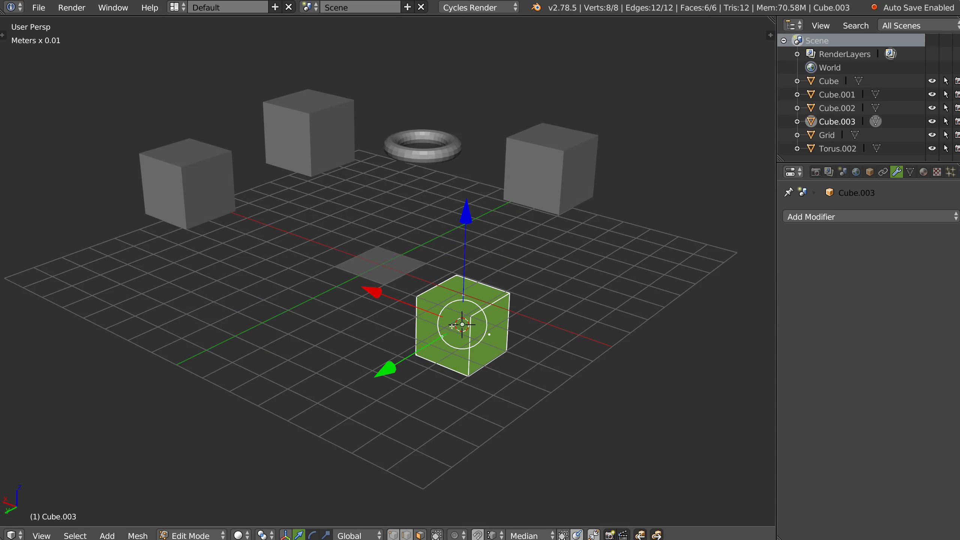
# Return to Object Mode and delete the cube at the 3D cursor
pyautogui.press('Tab')
pyautogui.press('x')
pyautogui.click(421, 305)
# Add a cube from the RMB Pie Menu, move it freely over the floor, and delete it
pyautogui.rightClick(408, 285)
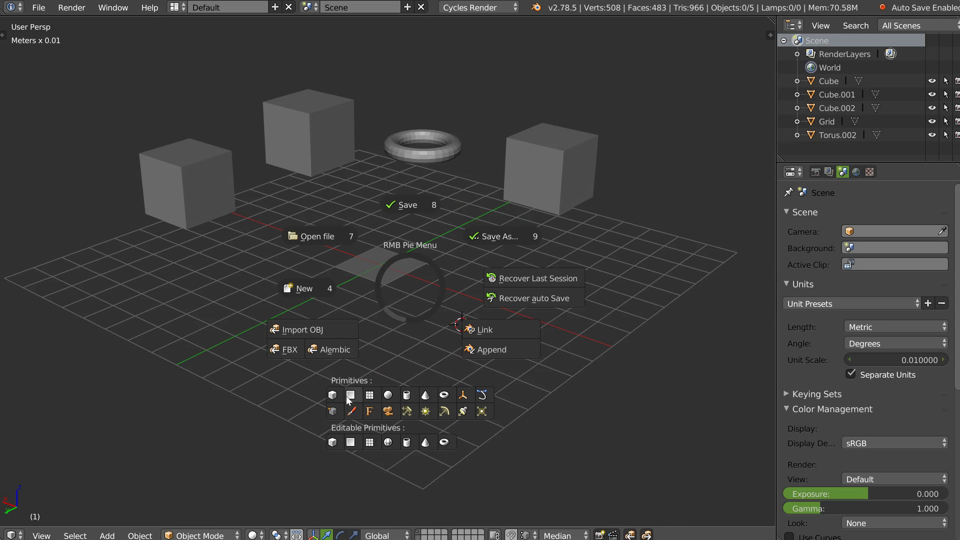
pyautogui.click(333, 394)
pyautogui.press('g')
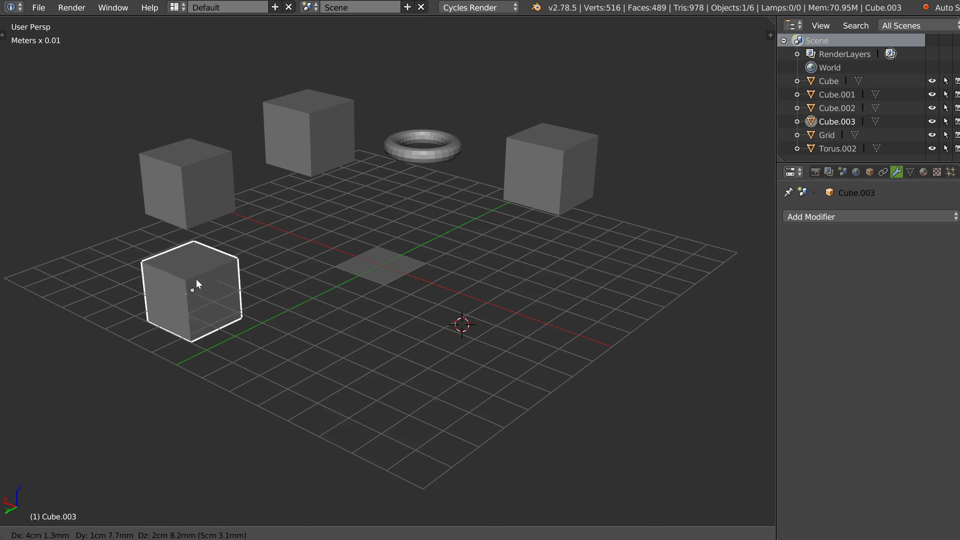
pyautogui.rightClick(297, 329)
pyautogui.press('Delete')
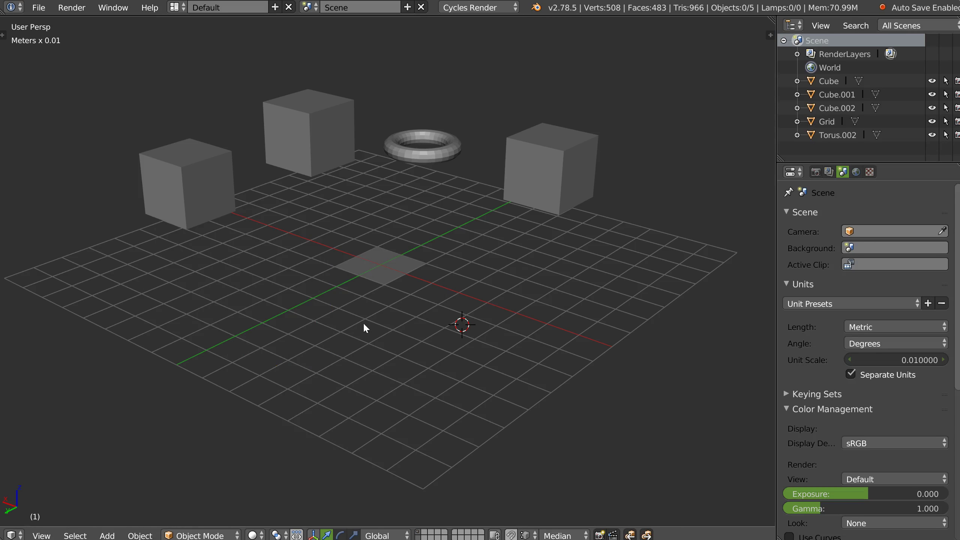
# Add a cube in Edit Mode with free placement and set it down just behind the 3D cursor
pyautogui.rightClick(363, 322)
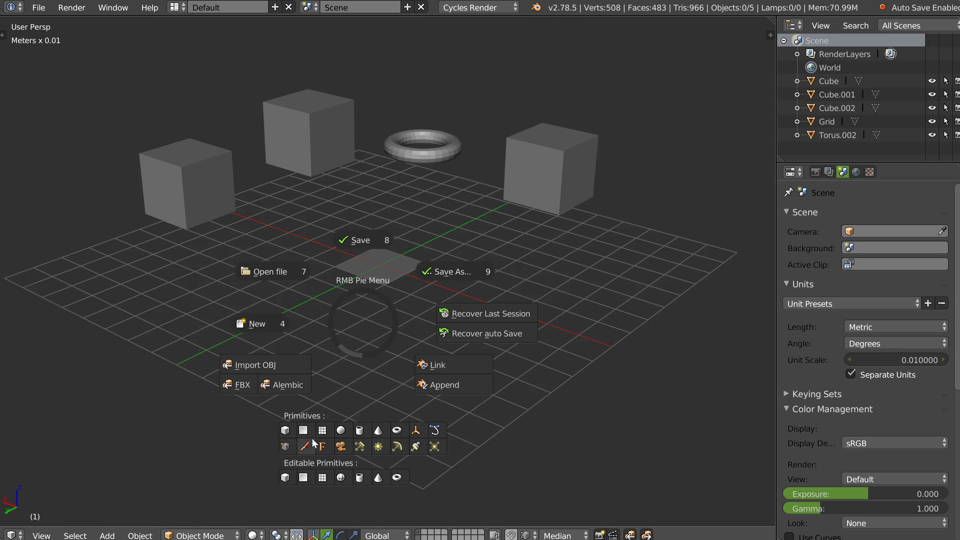
pyautogui.click(286, 433)
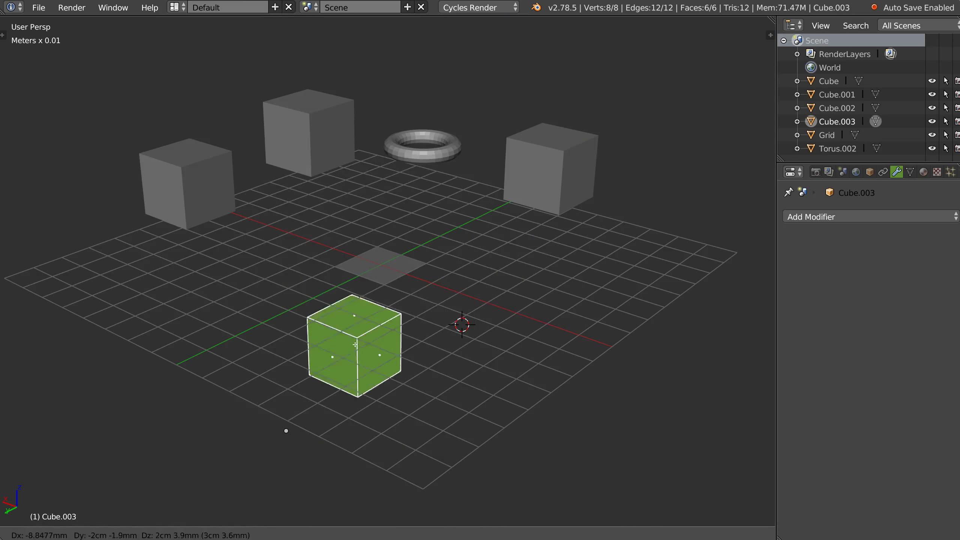
pyautogui.click(516, 287)
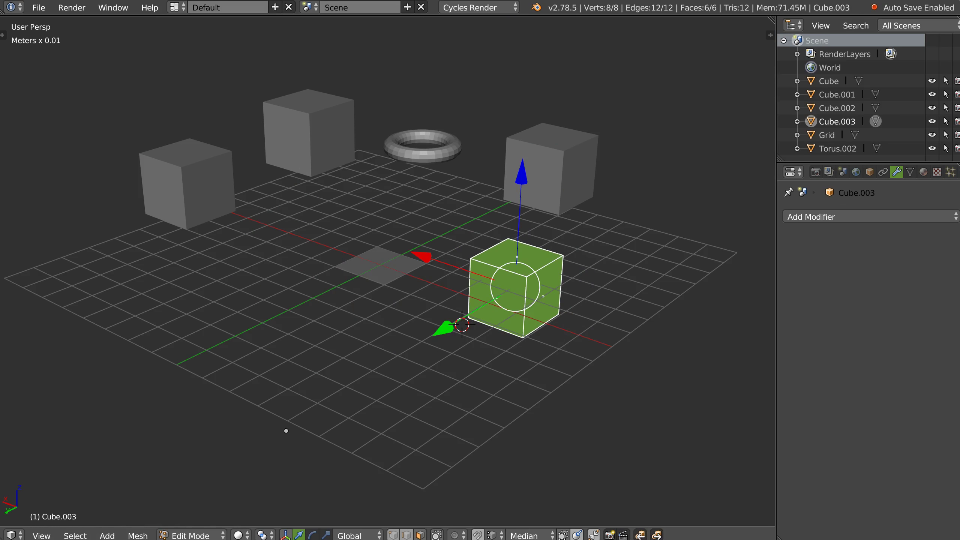
# Leave Edit Mode and delete the freely placed cube near the 3D cursor
pyautogui.moveTo(472, 263); pyautogui.dragTo(453, 282, button='middle')
pyautogui.press('Tab')
pyautogui.press('x')
pyautogui.click(435, 279)
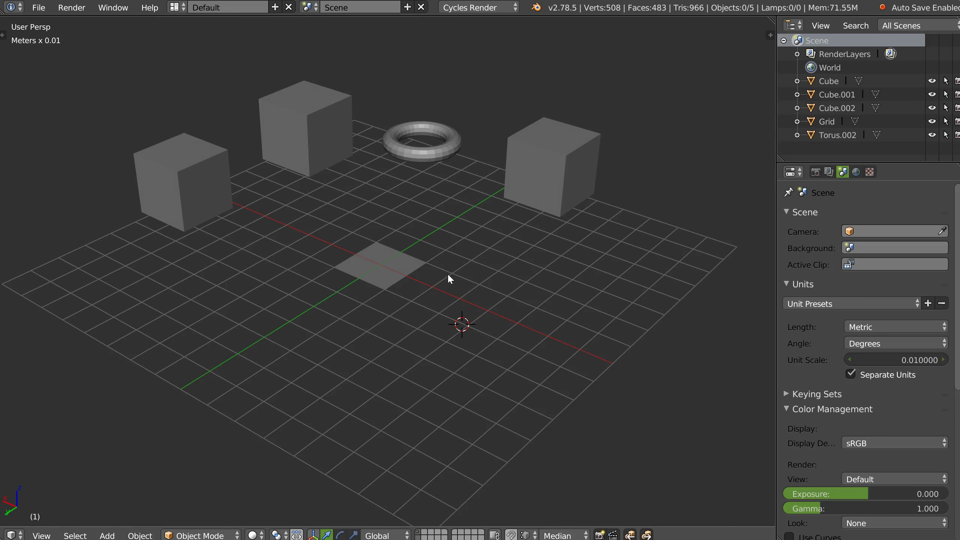
# Edit the cube beside the torus, add a cylinder on its top face and scale it down to fit within the face
pyautogui.rightClick(272, 153)
pyautogui.press('Tab')
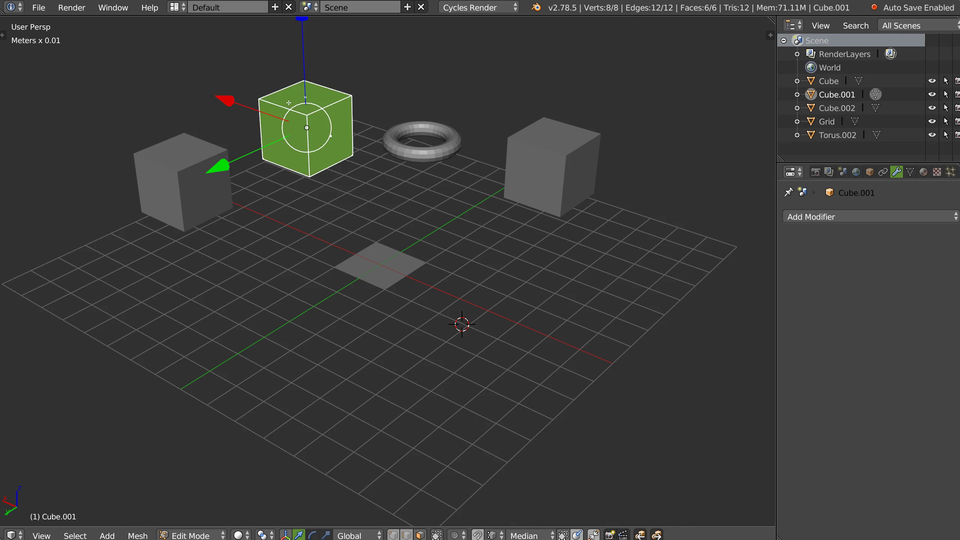
pyautogui.click(318, 95)
pyautogui.keyDown('shift'); pyautogui.moveTo(298, 114); pyautogui.dragTo(318, 165, button='middle'); pyautogui.keyUp('shift')
pyautogui.rightClick(317, 164)
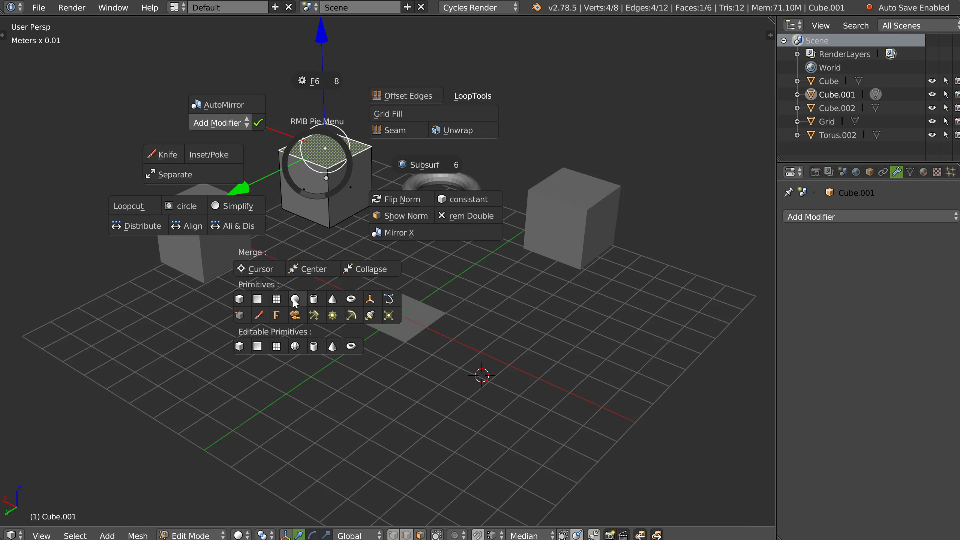
pyautogui.click(315, 301)
pyautogui.press('s')
pyautogui.click(300, 200)
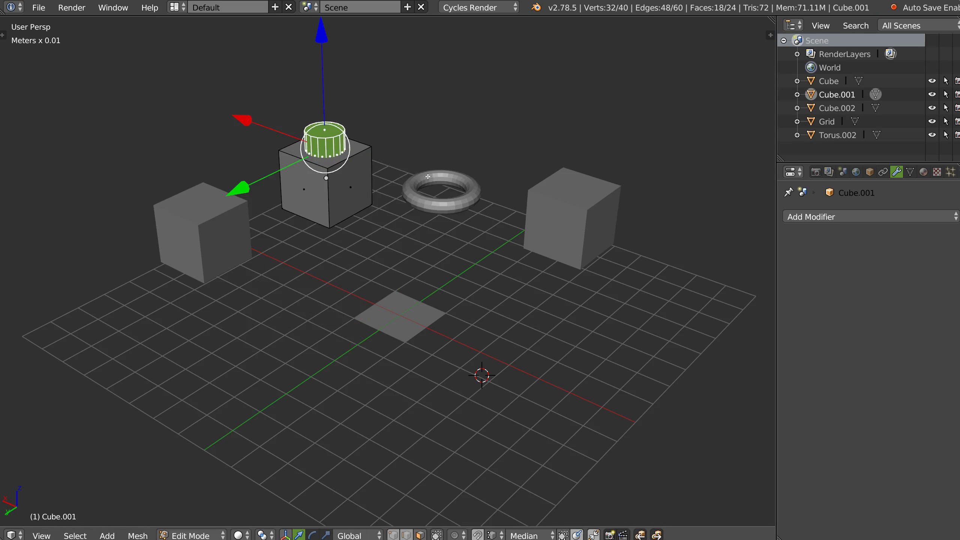
# Cut the cylinder out of the cube's top with Intersect (Boolean) and return to Object Mode
pyautogui.keyDown('shift'); pyautogui.moveTo(294, 207); pyautogui.dragTo(304, 249, button='middle'); pyautogui.keyUp('shift')
pyautogui.press('Tab')
pyautogui.press('KP_Decimal')
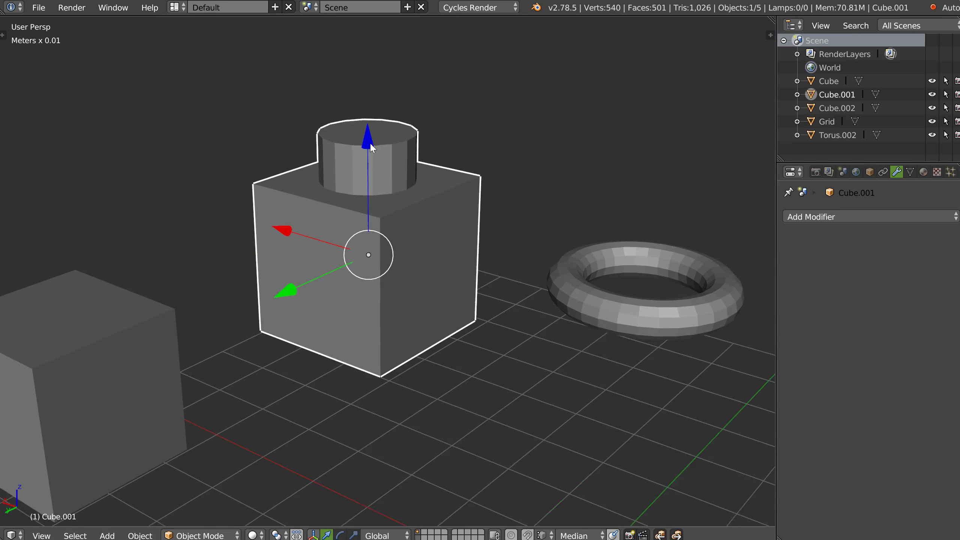
pyautogui.press('Tab')
pyautogui.hotkey('ctrl', 'f')
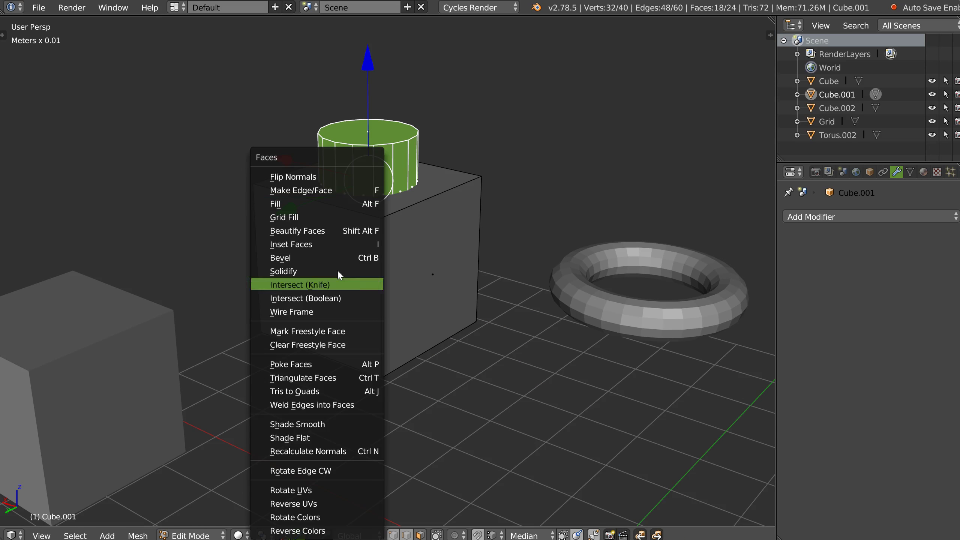
pyautogui.click(320, 299)
pyautogui.moveTo(323, 260); pyautogui.dragTo(331, 240, button='middle')
pyautogui.press('Tab')
pyautogui.click(342, 195)
pyautogui.scroll(-5, 449, 148)
pyautogui.keyDown('shift'); pyautogui.moveTo(386, 263); pyautogui.dragTo(311, 131, button='middle'); pyautogui.keyUp('shift')
pyautogui.keyDown('shift'); pyautogui.moveTo(371, 203); pyautogui.dragTo(361, 227, button='middle'); pyautogui.keyUp('shift')
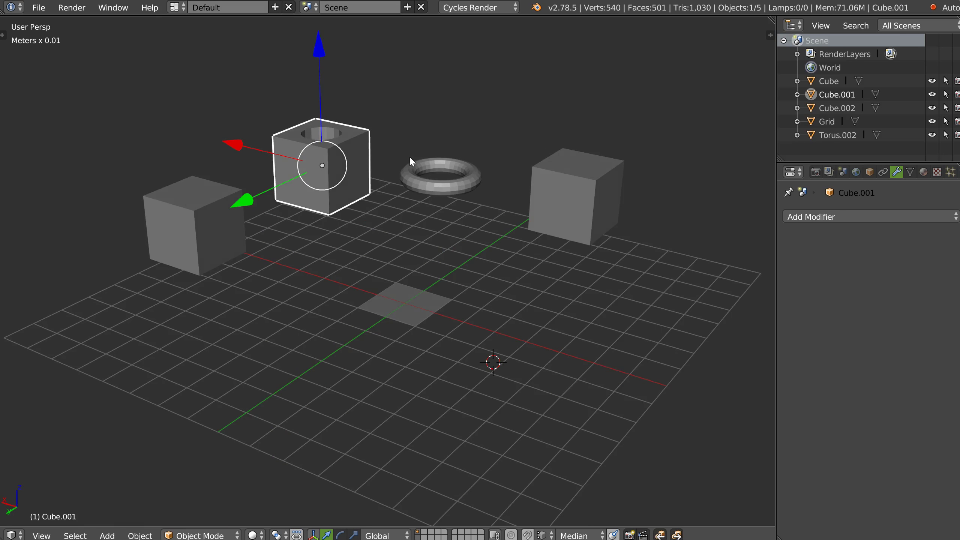
# Review the Primitives shortcut notes in the add-on's preferences window
pyautogui.moveTo(931, 45); pyautogui.dragTo(284, 31)
pyautogui.scroll(10, 386, 198)
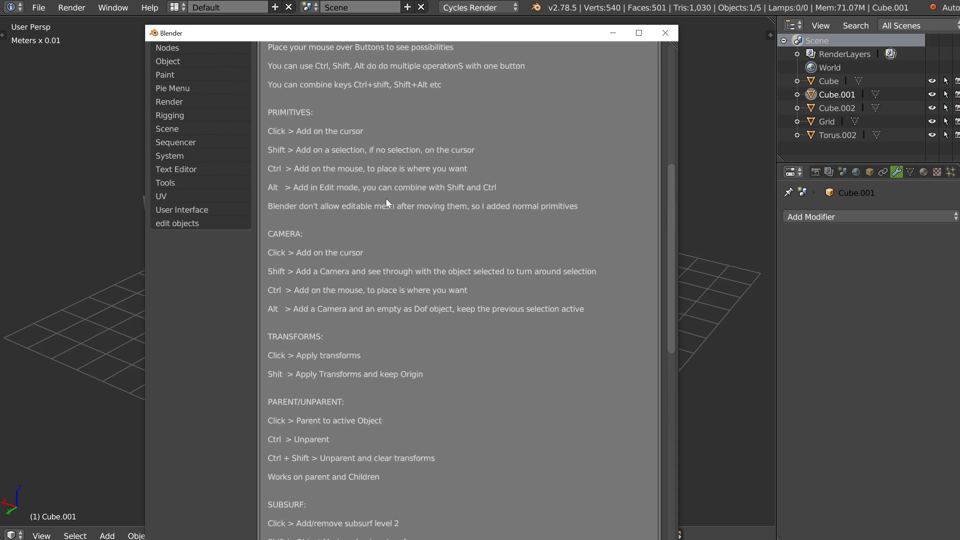
pyautogui.scroll(2, 387, 203)
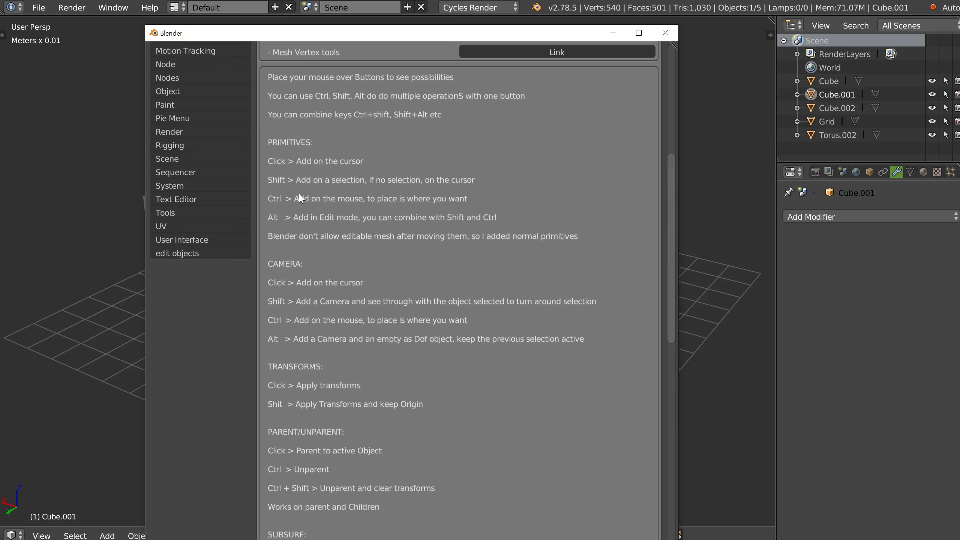
pyautogui.moveTo(355, 40); pyautogui.dragTo(959, 64)
# Add an Empty from the RMB Pie Menu and place it freely on the floor in front of the original cube
pyautogui.moveTo(377, 226); pyautogui.dragTo(372, 232, button='middle')
pyautogui.rightClick(395, 308)
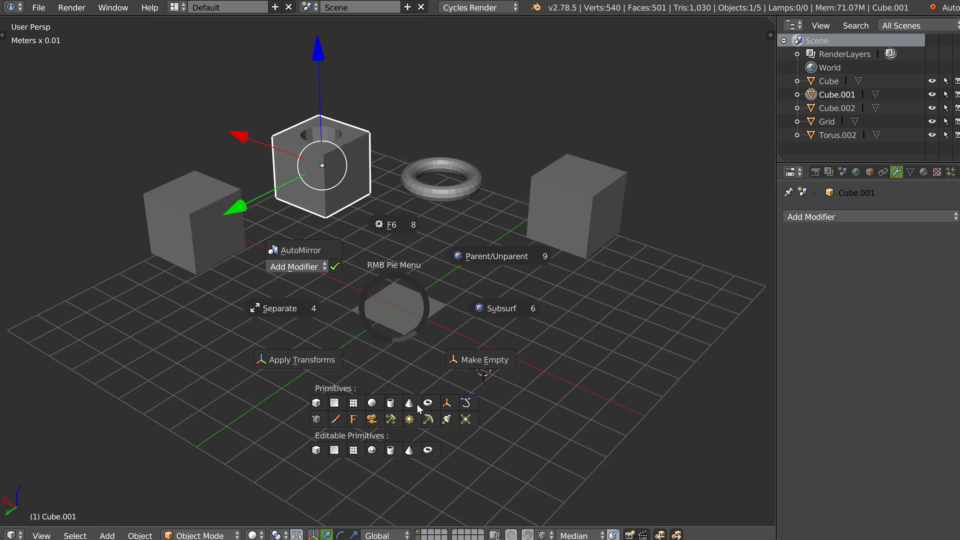
pyautogui.click(450, 406)
# Edit the original cube and add an Empty on its selected top face
pyautogui.rightClick(188, 218)
pyautogui.press('Tab')
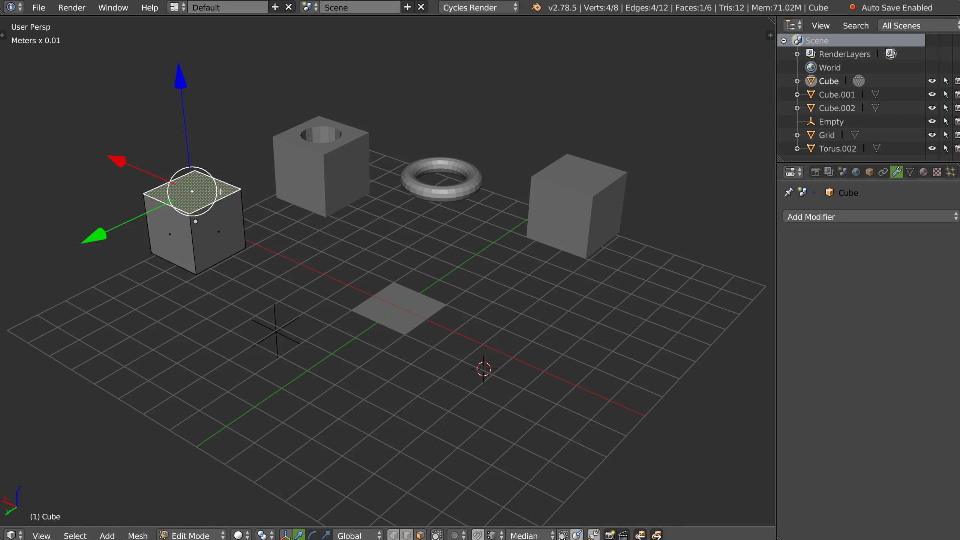
pyautogui.rightClick(240, 258)
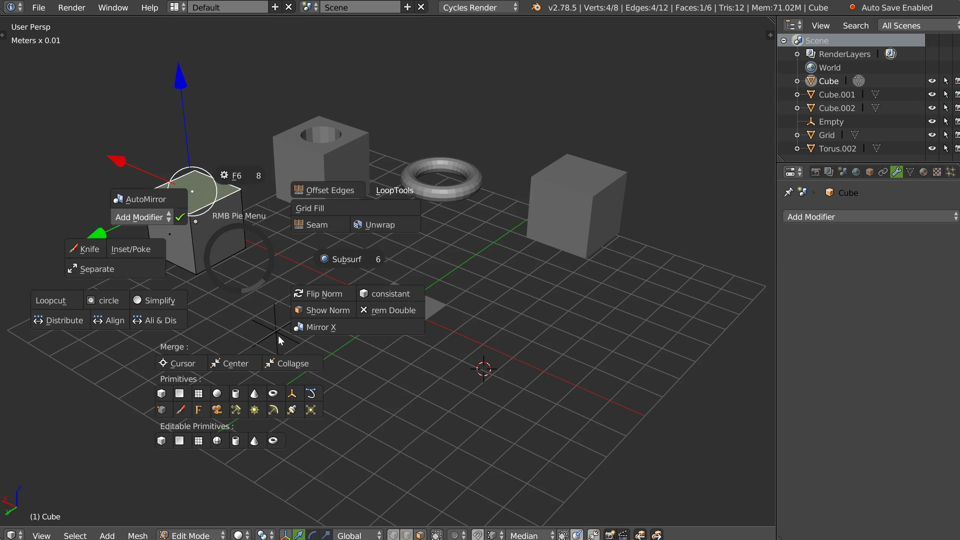
pyautogui.click(293, 394)
# Select both Empties and delete them
pyautogui.moveTo(253, 274); pyautogui.dragTo(342, 209, button='middle')
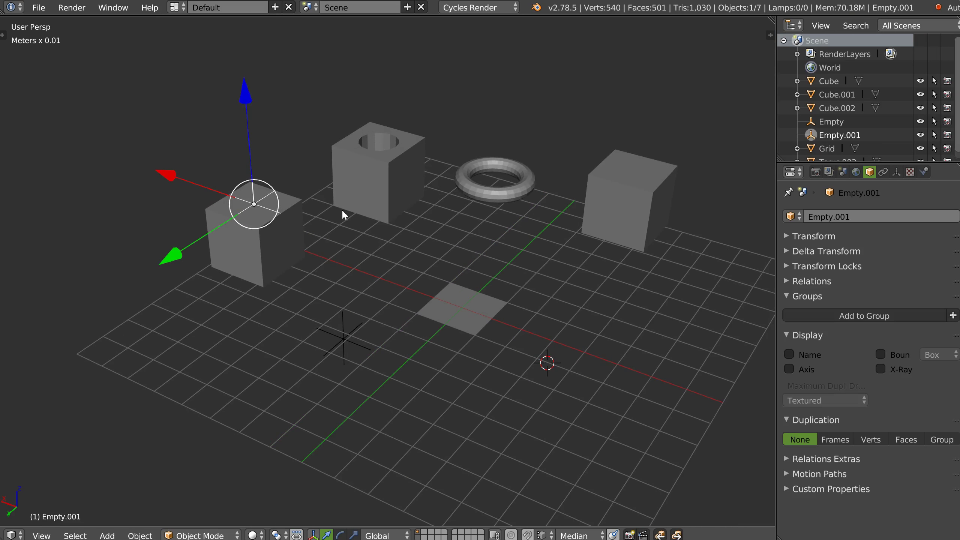
pyautogui.keyDown('shift'); pyautogui.rightClick(350, 343); pyautogui.keyUp('shift')
pyautogui.press('x')
# Add a Bezier curve at the 3D cursor and another placed freely between the original cube and the plane
pyautogui.rightClick(395, 310)
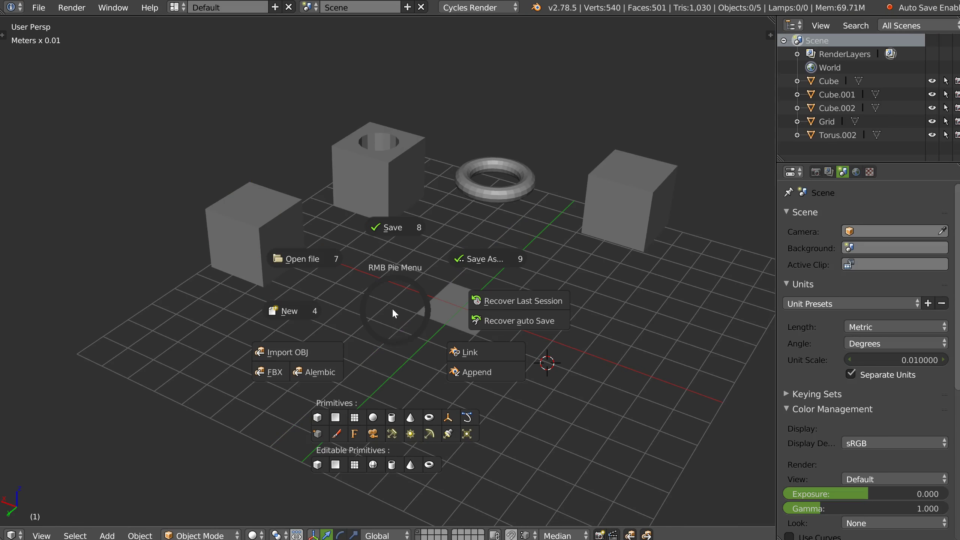
pyautogui.click(468, 417)
pyautogui.rightClick(467, 323)
pyautogui.click(533, 422)
pyautogui.click(359, 287)
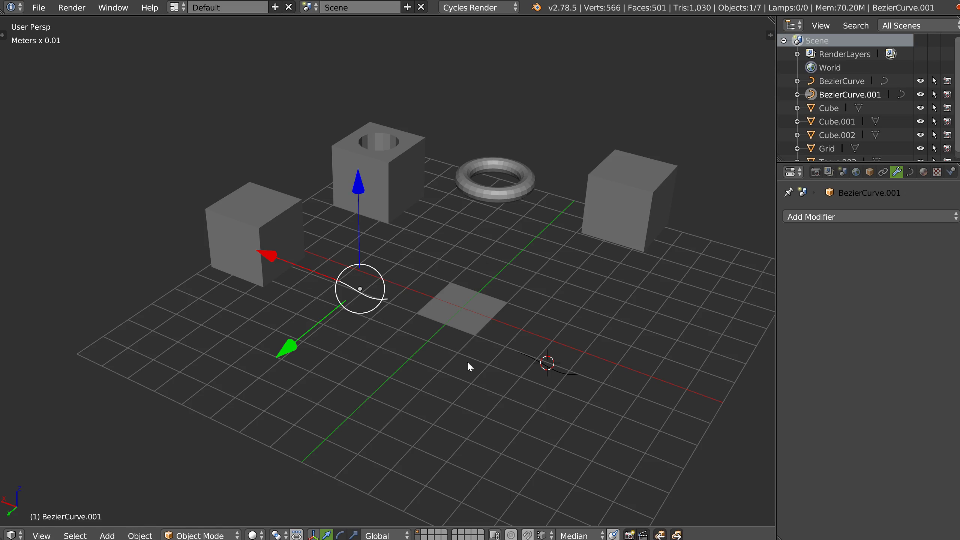
# Add a Bezier curve in Edit Mode and place it freely between the plane and the torus
pyautogui.rightClick(467, 363)
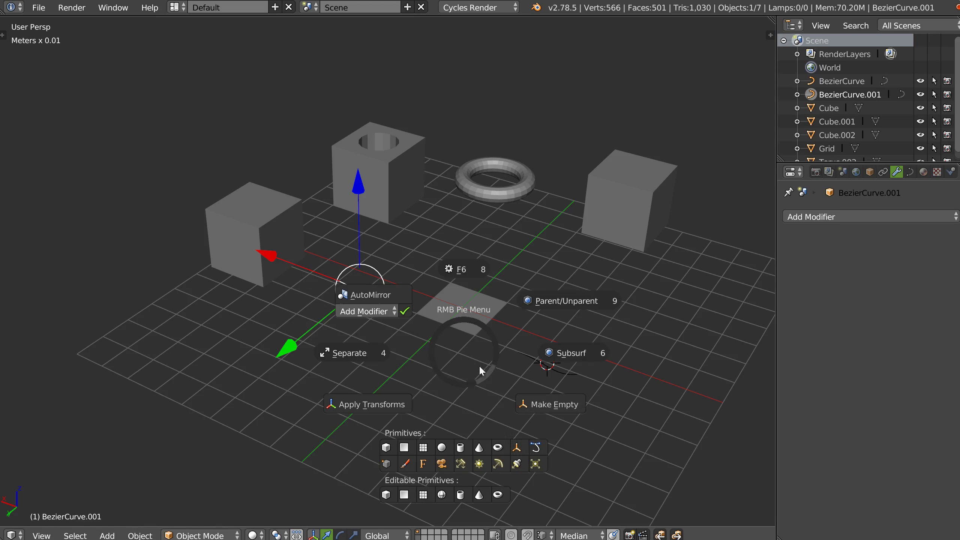
pyautogui.click(537, 448)
pyautogui.click(513, 304)
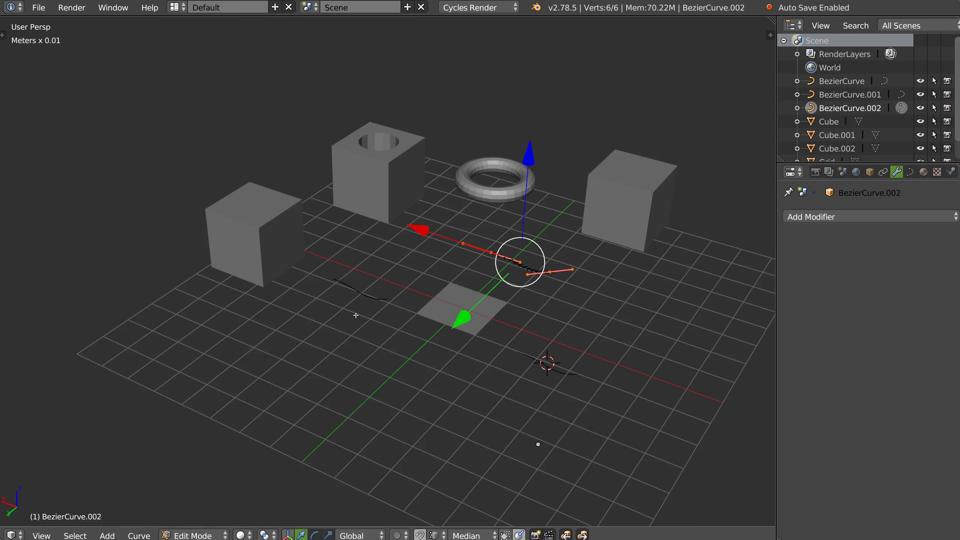
# Switch to editing the original cube and add a Bezier curve on its selected top face
pyautogui.press('Tab')
pyautogui.click(280, 240)
pyautogui.press('Tab')
pyautogui.rightClick(293, 227)
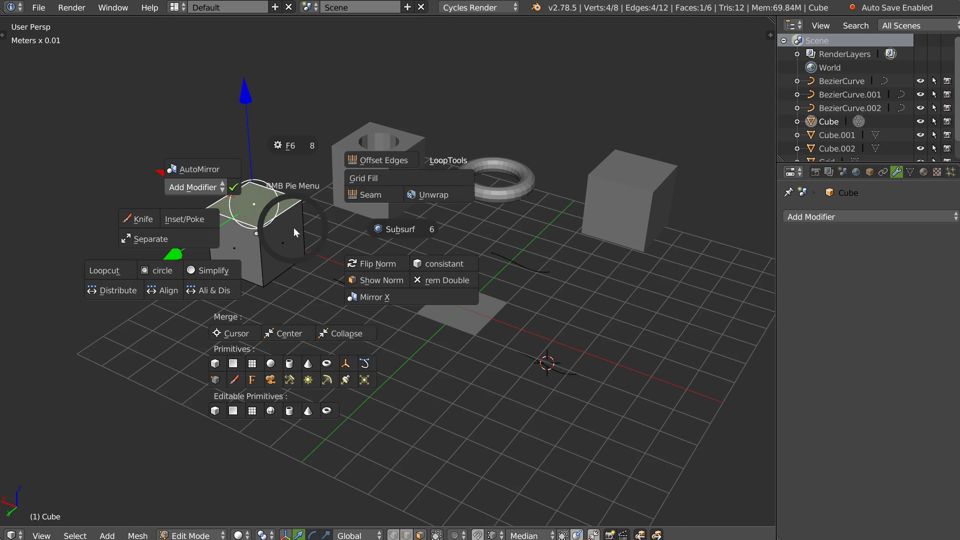
pyautogui.click(365, 362)
# Return to Object Mode, select all the Bezier curves and delete them
pyautogui.moveTo(321, 230); pyautogui.dragTo(359, 282, button='middle')
pyautogui.press('Tab')
pyautogui.keyDown('shift'); pyautogui.click(359, 282); pyautogui.keyUp('shift')
pyautogui.keyDown('shift'); pyautogui.click(504, 217); pyautogui.keyUp('shift')
pyautogui.keyDown('shift'); pyautogui.click(499, 290); pyautogui.keyUp('shift')
pyautogui.press('Delete')
# Delete the flat grid plane at the centre of the floor
pyautogui.moveTo(463, 303); pyautogui.dragTo(431, 282, button='middle')
pyautogui.click(445, 306)
pyautogui.press('x')
pyautogui.click(443, 310)
# Add a single-vertex mesh near the grid centre and extrude it into a chain of edges, including extrusions along X and Z
pyautogui.rightClick(432, 283)
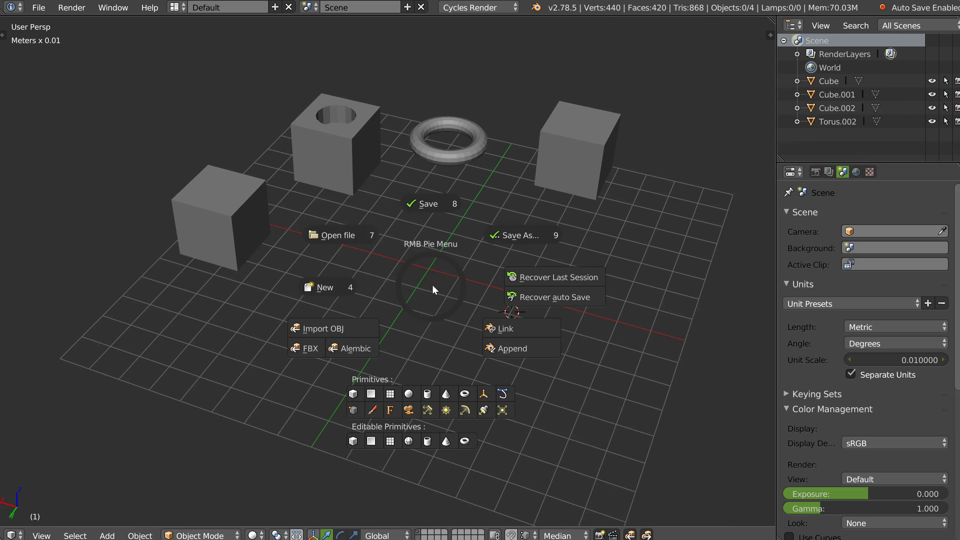
pyautogui.click(354, 411)
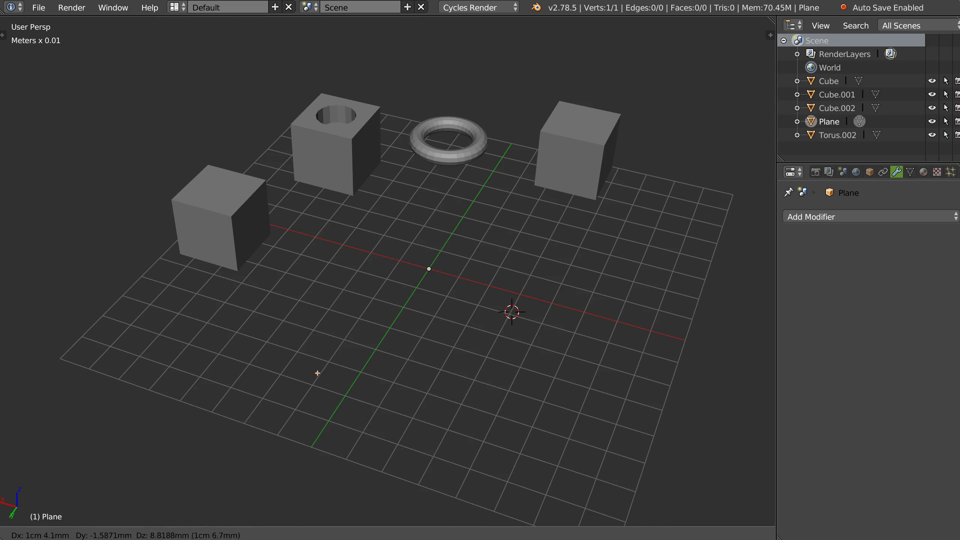
pyautogui.click(305, 363)
pyautogui.press('e')
pyautogui.click(312, 252)
pyautogui.press('e')
pyautogui.press('x')
pyautogui.click(387, 285)
pyautogui.press('e')
pyautogui.press('z')
pyautogui.click(390, 207)
# Return to Object Mode and delete the extruded edge chain
pyautogui.moveTo(389, 207); pyautogui.dragTo(355, 315, button='middle')
pyautogui.press('Tab')
pyautogui.press('x')
pyautogui.click(353, 306)
# Add a freehand Bezier curve, drawing a wavy stroke that rises from the front of the floor past the torus
pyautogui.rightClick(404, 327)
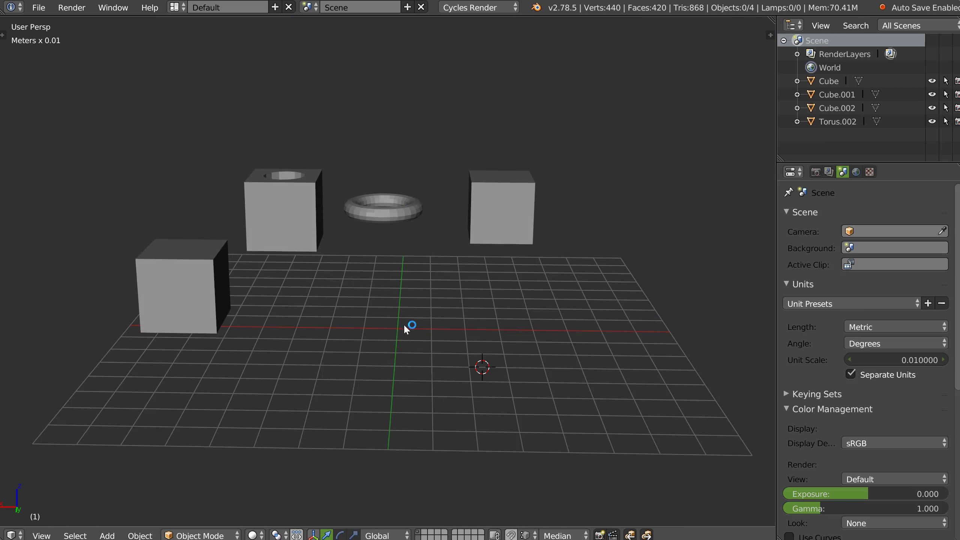
pyautogui.click(346, 451)
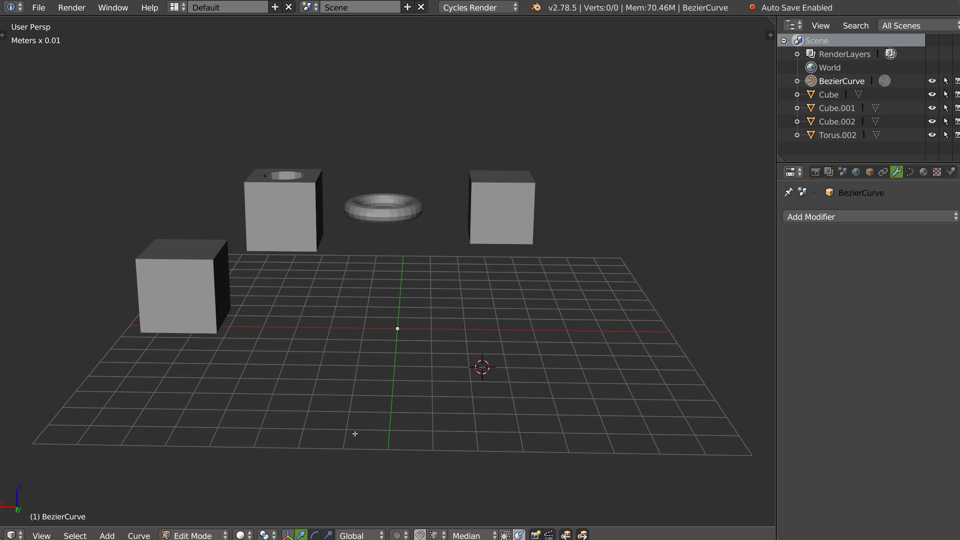
pyautogui.moveTo(440, 334); pyautogui.dragTo(449, 176)
pyautogui.moveTo(438, 322)
pyautogui.mouseDown(button='middle')
pyautogui.moveTo(378, 307)
pyautogui.moveTo(402, 312)
pyautogui.mouseUp(button='middle')
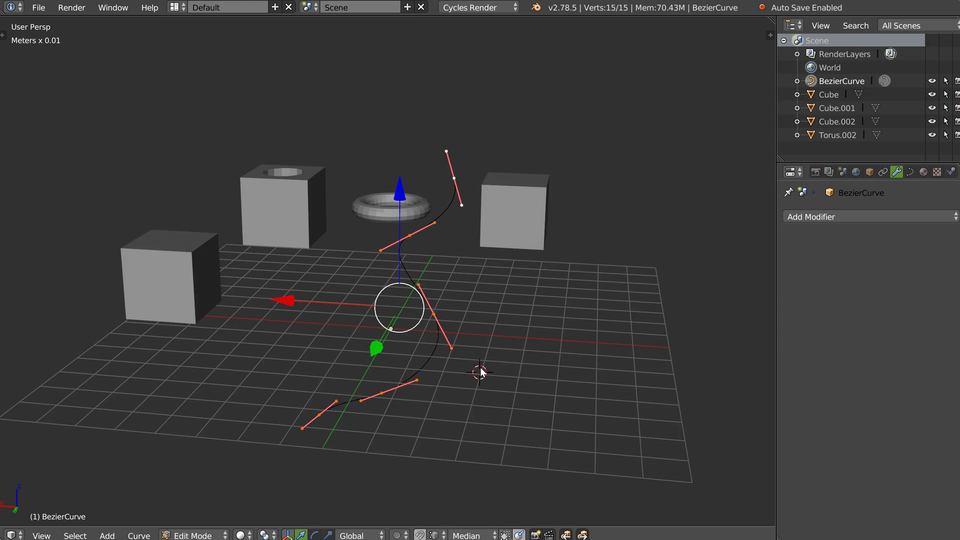
# Add a tiny extra segment to the curve being edited and move it toward the front of the floor
pyautogui.rightClick(479, 368)
pyautogui.click(418, 499)
pyautogui.press('g')
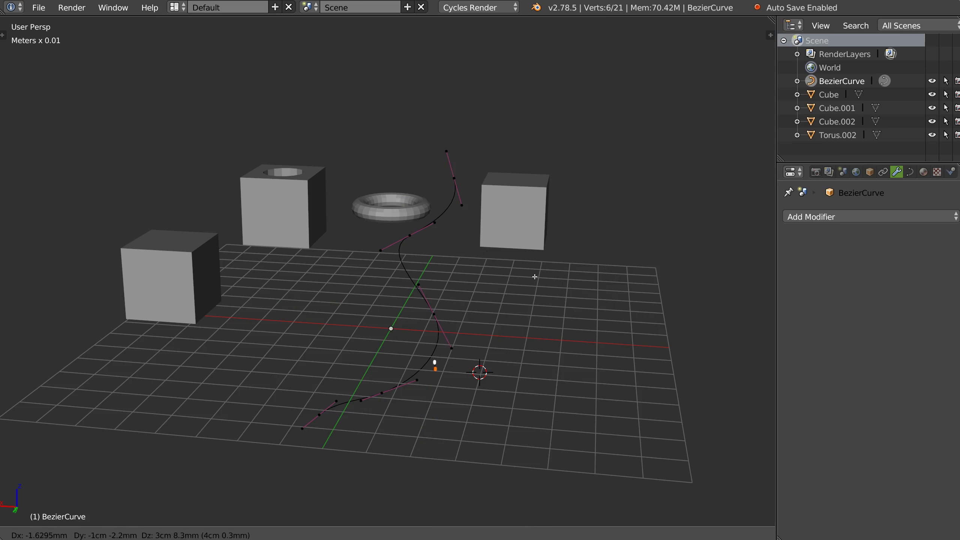
pyautogui.click(563, 332)
pyautogui.rightClick(524, 417)
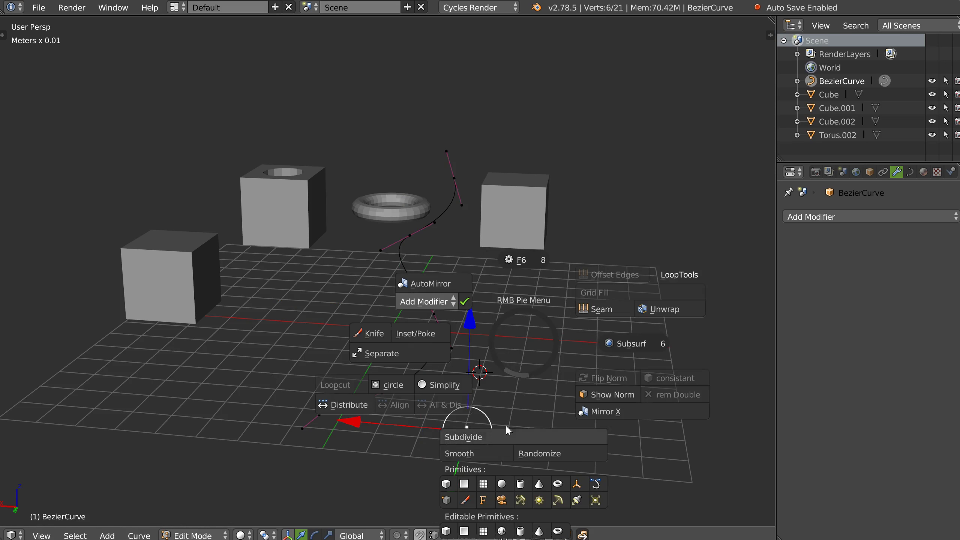
pyautogui.click(467, 500)
pyautogui.hotkey('ctrl', 'z')
# Draw a second wavy freehand stroke within the same curve, beside the first one, and return to Object Mode
pyautogui.keyDown('shift'); pyautogui.moveTo(410, 252); pyautogui.dragTo(331, 195, button='middle'); pyautogui.keyUp('shift')
pyautogui.rightClick(457, 250)
pyautogui.click(401, 404)
pyautogui.moveTo(459, 245); pyautogui.dragTo(539, 104)
pyautogui.moveTo(427, 238); pyautogui.dragTo(439, 246, button='middle')
pyautogui.press('Tab')
# Draw a separate freehand Bezier curve object beyond the second stroke and return to Object Mode
pyautogui.rightClick(459, 270)
pyautogui.click(430, 361)
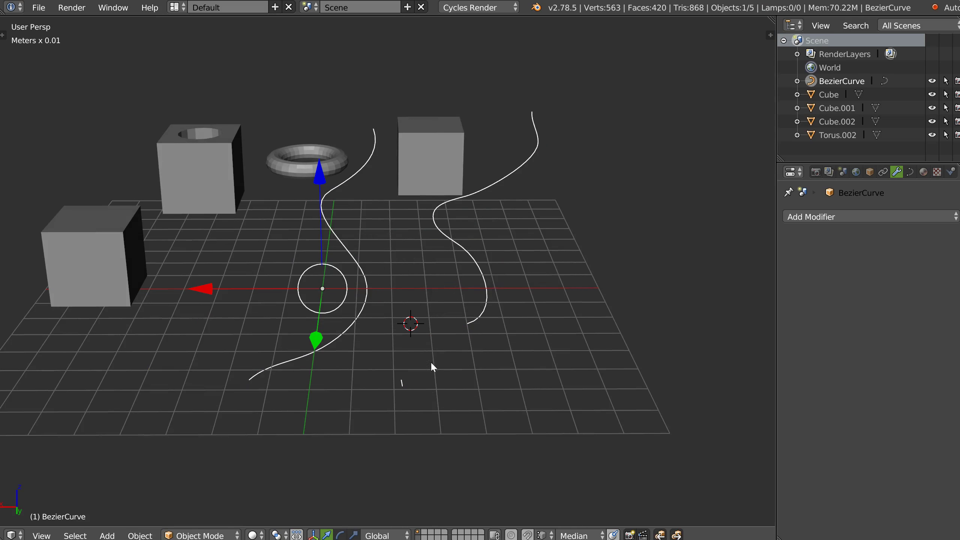
pyautogui.rightClick(459, 282)
pyautogui.click(417, 392)
pyautogui.moveTo(573, 311); pyautogui.dragTo(642, 182)
pyautogui.press('Tab')
pyautogui.moveTo(551, 310)
pyautogui.mouseDown(button='middle')
pyautogui.moveTo(488, 251)
pyautogui.moveTo(533, 308)
pyautogui.mouseUp(button='middle')
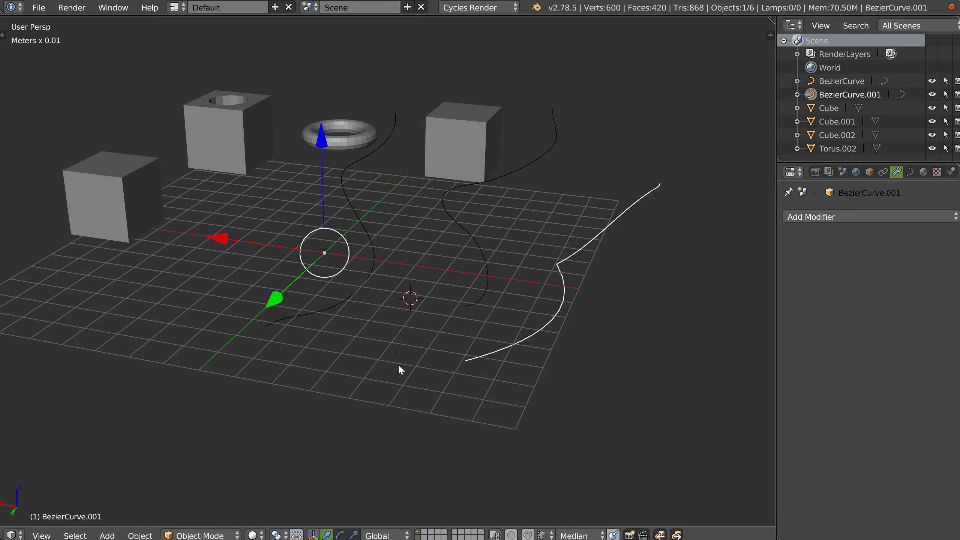
# Select both freehand curve objects and delete them
pyautogui.keyDown('shift'); pyautogui.rightClick(415, 336); pyautogui.keyUp('shift')
pyautogui.press('x')
pyautogui.click(418, 296)
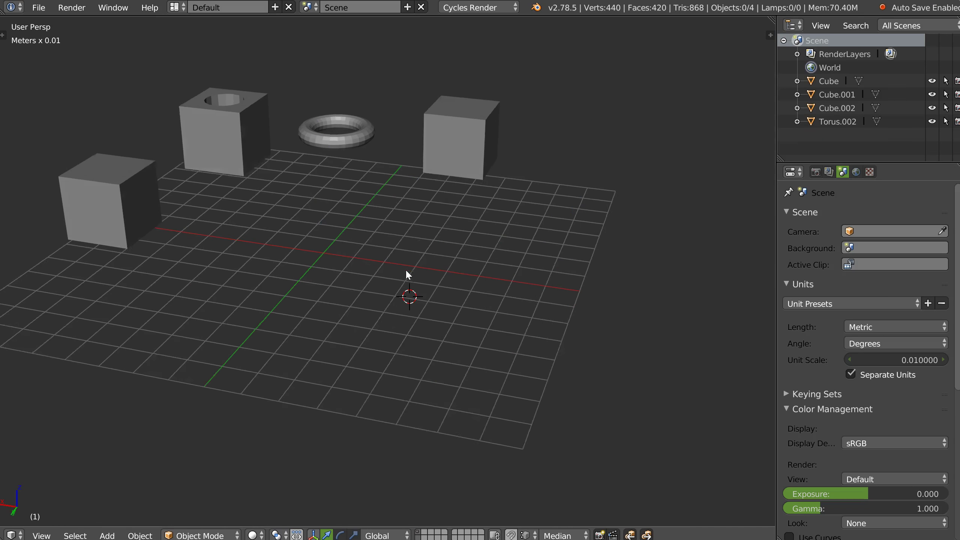
# Add a text object and place it freely on the floor near the 3D cursor
pyautogui.rightClick(411, 281)
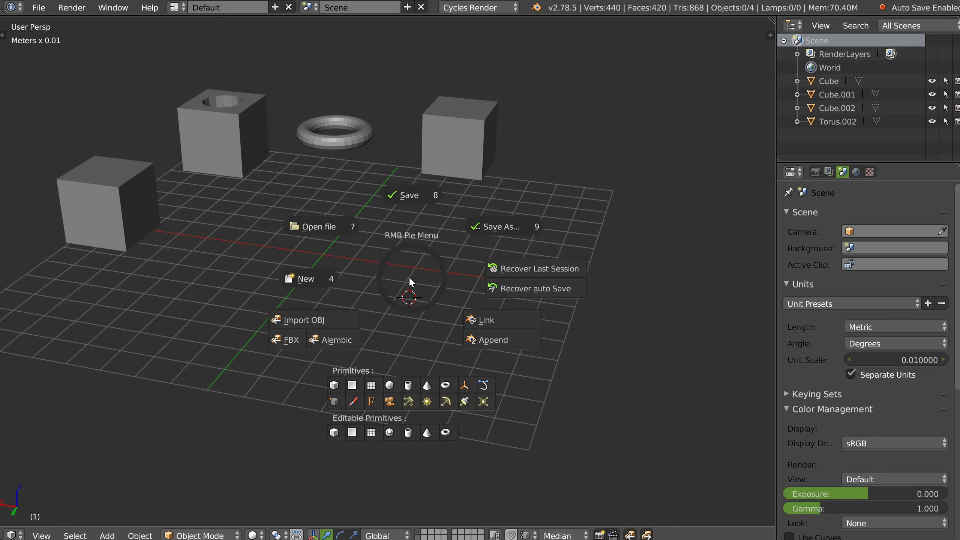
pyautogui.click(374, 404)
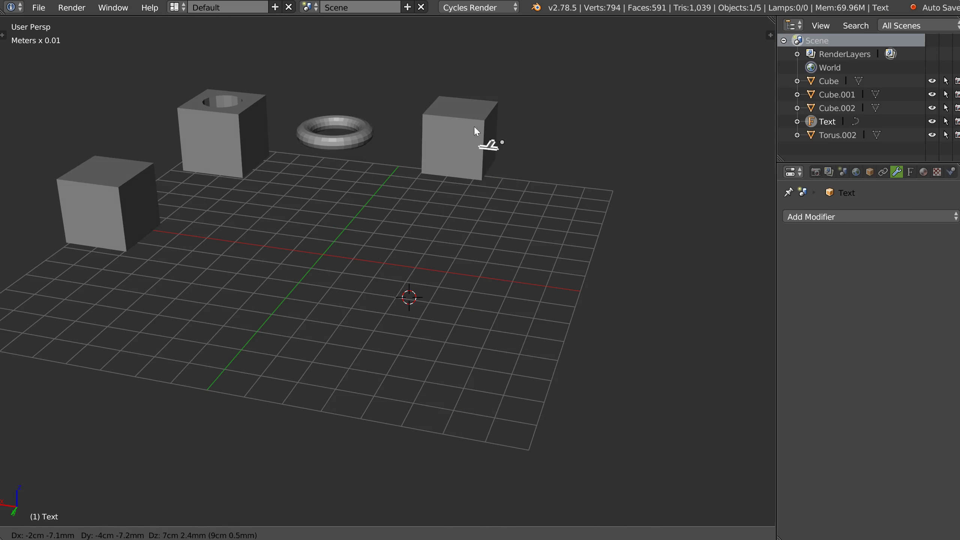
pyautogui.click(445, 269)
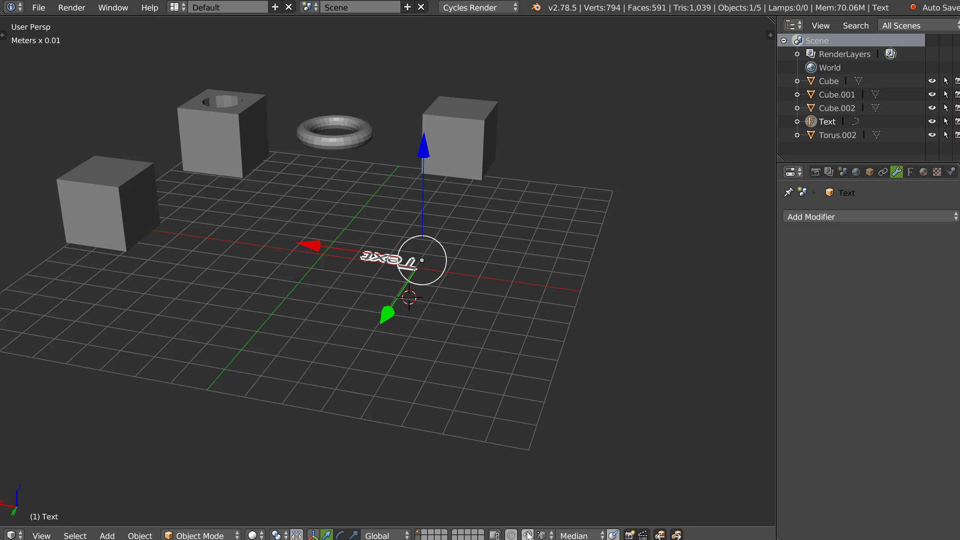
pyautogui.click(511, 534)
pyautogui.click(526, 534)
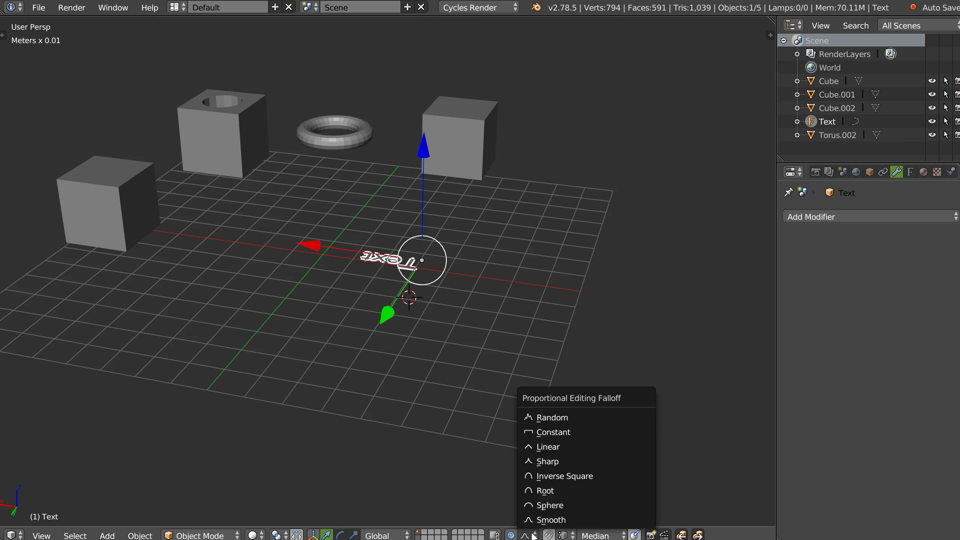
pyautogui.click(511, 534)
# Enable snapping with the Face snap element and move the text onto the front face of the cube beyond the torus
pyautogui.click(544, 535)
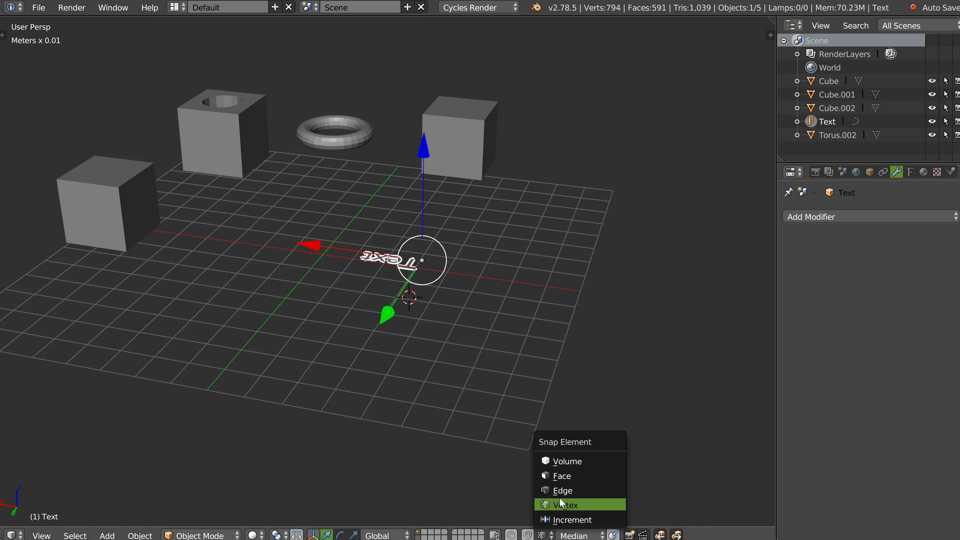
pyautogui.click(559, 480)
pyautogui.click(528, 534)
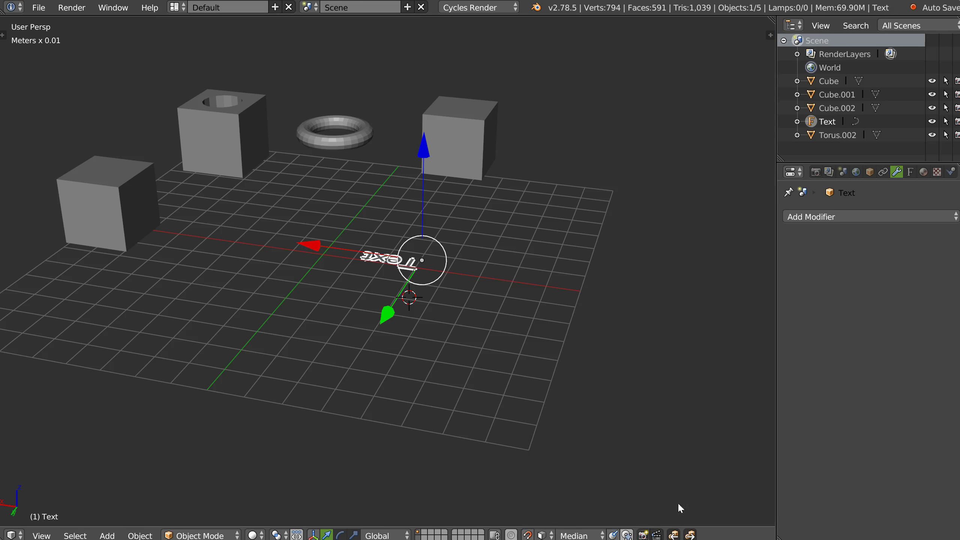
pyautogui.press('g')
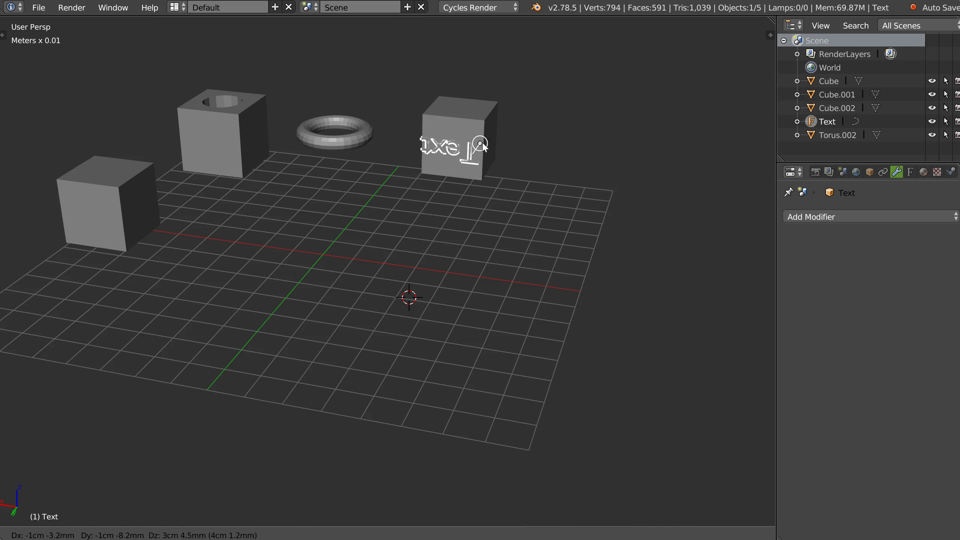
pyautogui.click(463, 145)
# Add a second text object and snap it onto the front face of the cube with the hole
pyautogui.keyDown('shift'); pyautogui.moveTo(404, 208); pyautogui.dragTo(402, 227, button='middle'); pyautogui.keyUp('shift')
pyautogui.rightClick(404, 231)
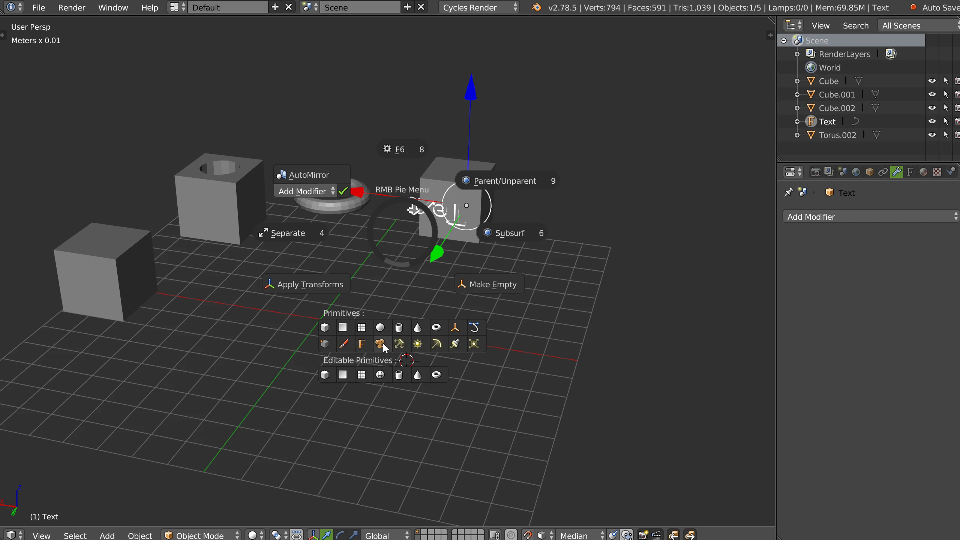
pyautogui.click(361, 344)
pyautogui.press('g')
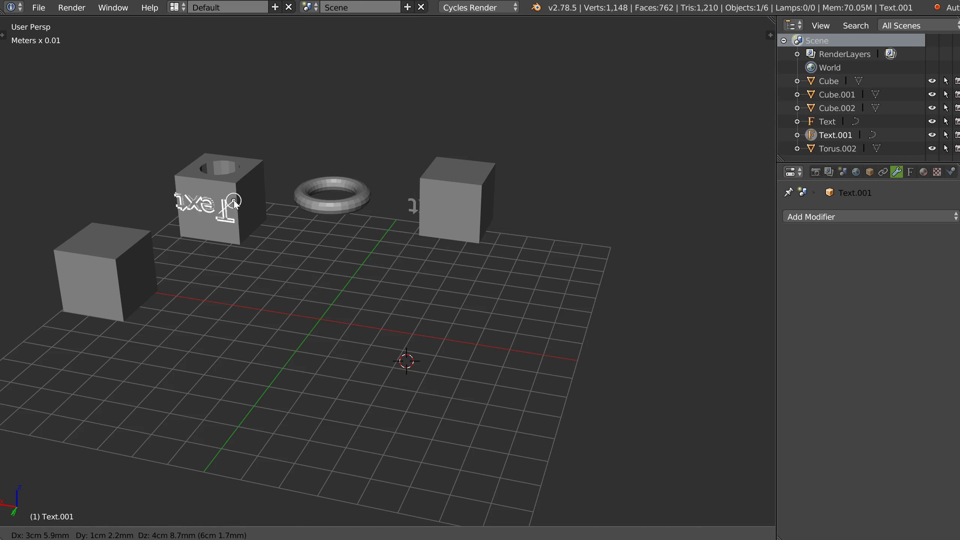
pyautogui.click(235, 204)
# Delete both text objects from the cubes
pyautogui.moveTo(292, 215); pyautogui.dragTo(252, 204, button='middle')
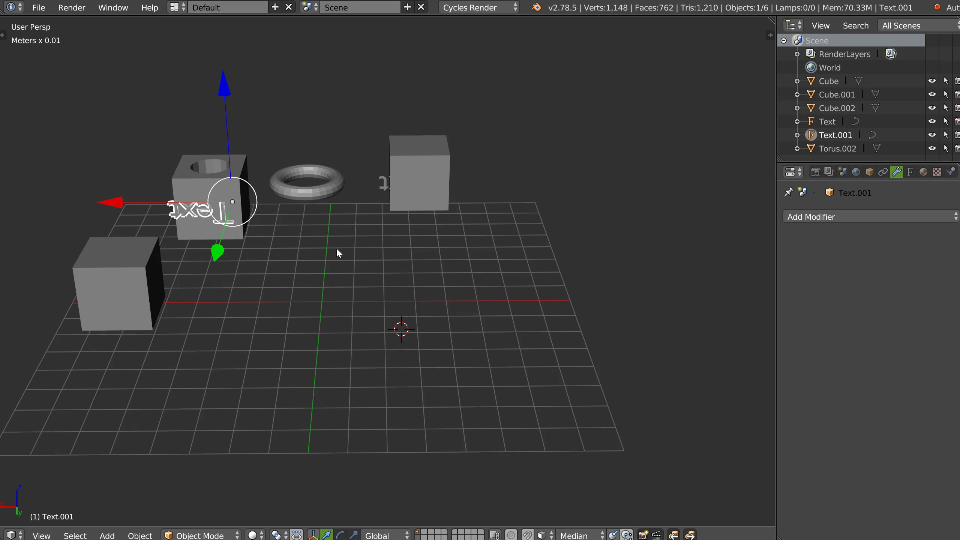
pyautogui.moveTo(336, 248); pyautogui.dragTo(334, 237, button='middle')
pyautogui.press('x')
pyautogui.click(334, 237)
pyautogui.rightClick(402, 199)
pyautogui.press('x')
pyautogui.click(401, 209)
# Add a text object from the opposite viewing side and snap it onto the facing side of the cube with the hole
pyautogui.moveTo(400, 209); pyautogui.dragTo(434, 223, button='middle')
pyautogui.press('KP_7')
pyautogui.moveTo(325, 336); pyautogui.dragTo(367, 167, button='middle')
pyautogui.rightClick(387, 258)
pyautogui.rightClick(389, 264)
pyautogui.rightClick(399, 255)
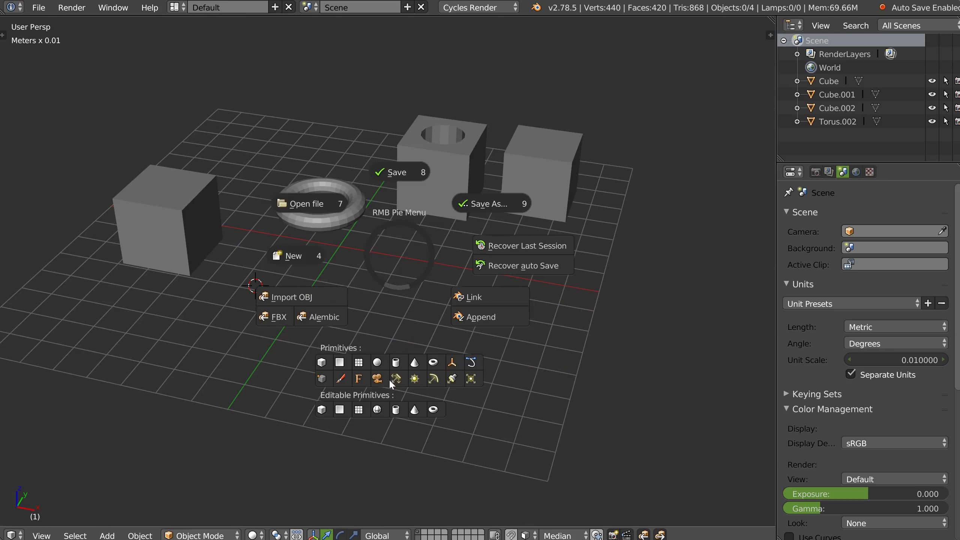
pyautogui.click(352, 379)
pyautogui.press('g')
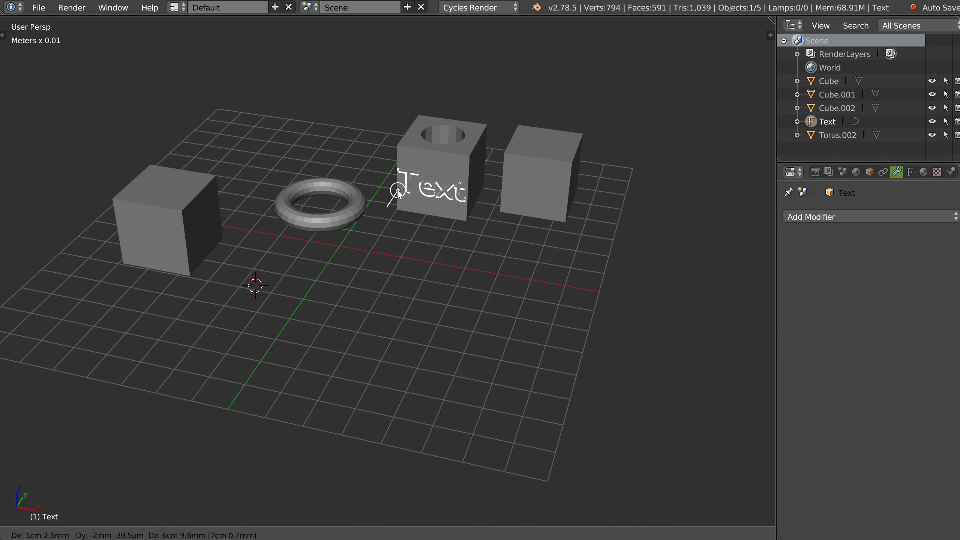
pyautogui.click(399, 195)
pyautogui.moveTo(402, 229); pyautogui.dragTo(415, 228, button='middle')
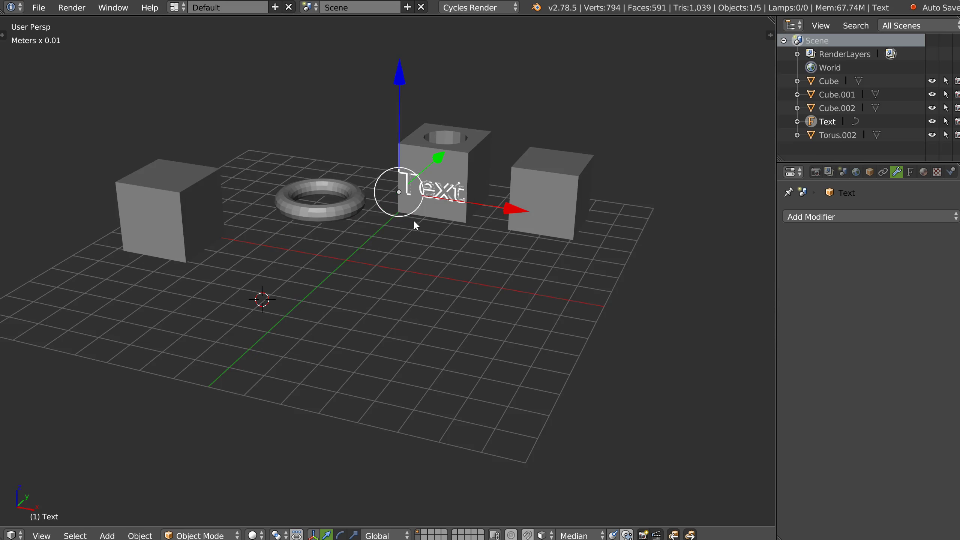
# Delete the text object on the cube with the hole
pyautogui.press('x')
pyautogui.click(390, 241)
pyautogui.rightClick(387, 244)
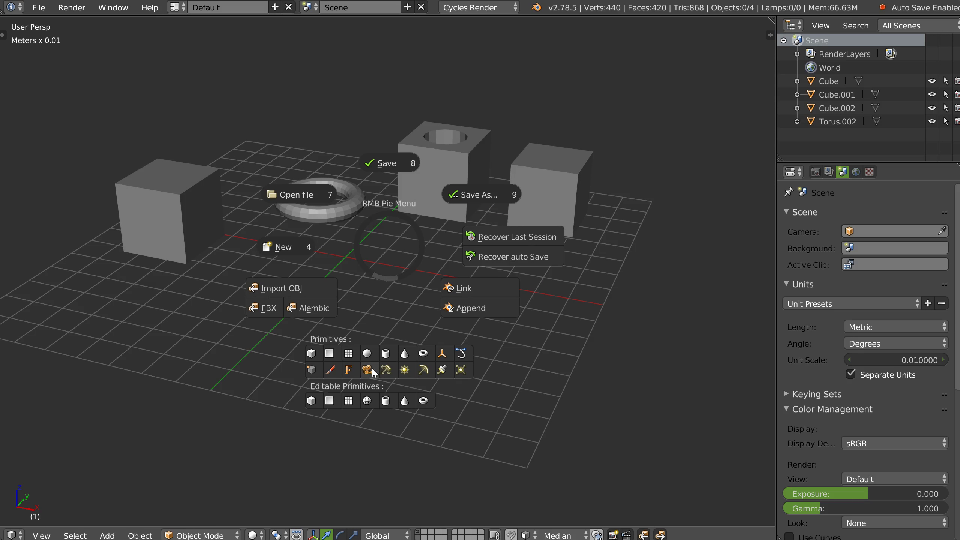
pyautogui.press('Escape')
# Delete the torus and all three cubes so the scene holds no objects
pyautogui.rightClick(350, 198)
pyautogui.keyDown('shift'); pyautogui.rightClick(401, 207); pyautogui.keyUp('shift')
pyautogui.keyDown('shift'); pyautogui.rightClick(546, 192); pyautogui.keyUp('shift')
pyautogui.press('Delete')
pyautogui.press('a')
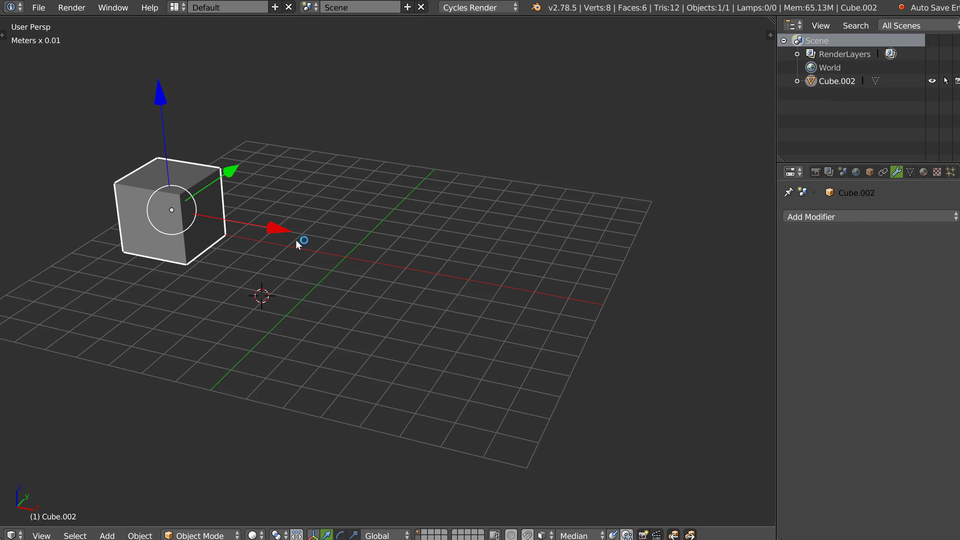
pyautogui.press('x')
pyautogui.click(362, 241)
# Reset the 3D cursor to the world origin and add a sphere there
pyautogui.rightClick(362, 241)
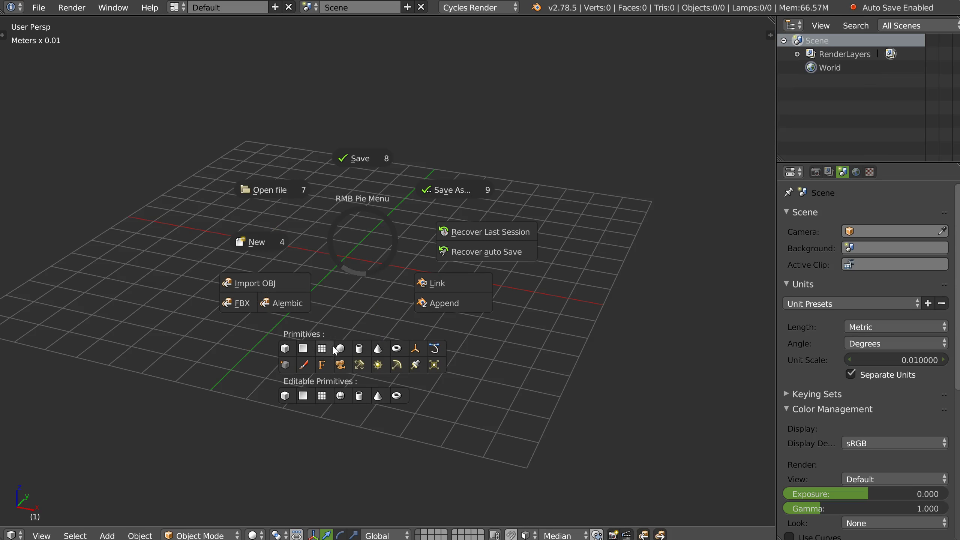
pyautogui.press('Escape')
pyautogui.hotkey('shift', 'c')
pyautogui.rightClick(363, 274)
pyautogui.click(347, 381)
pyautogui.moveTo(369, 279); pyautogui.dragTo(395, 225, button='middle')
# Add a camera while the sphere is selected and delete it
pyautogui.rightClick(395, 225)
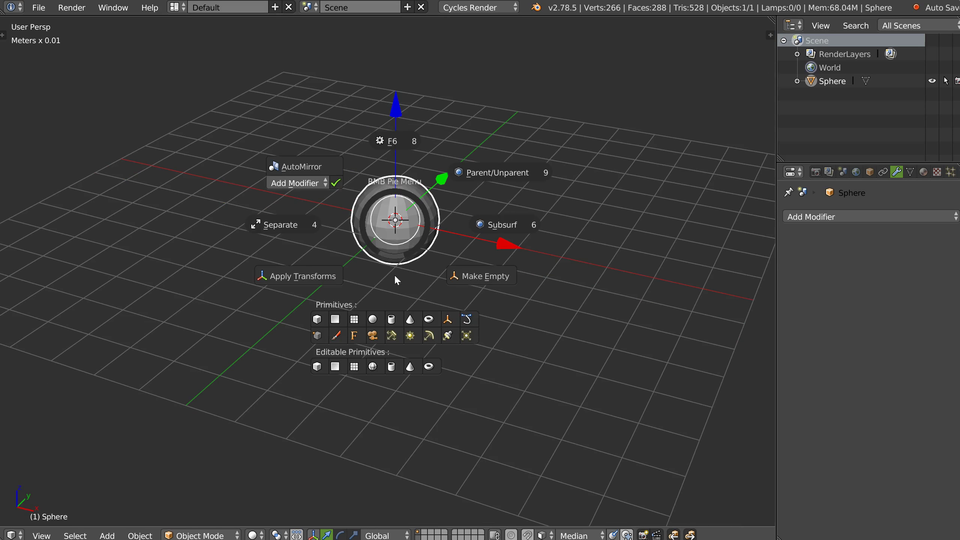
pyautogui.click(373, 335)
pyautogui.moveTo(378, 306); pyautogui.dragTo(389, 286, button='middle')
pyautogui.press('Delete')
# Add a camera with nothing selected, place it freely in front of the sphere, and delete it
pyautogui.rightClick(389, 275)
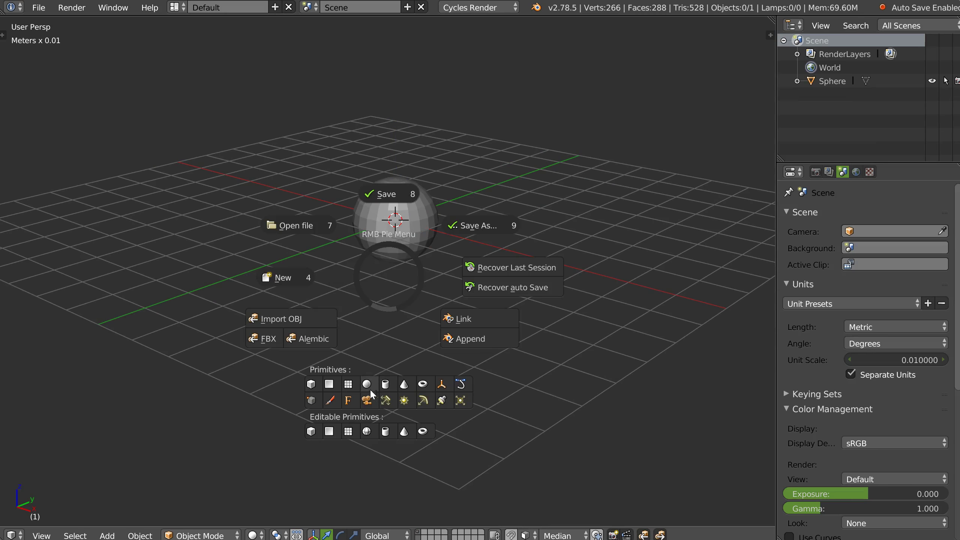
pyautogui.click(367, 400)
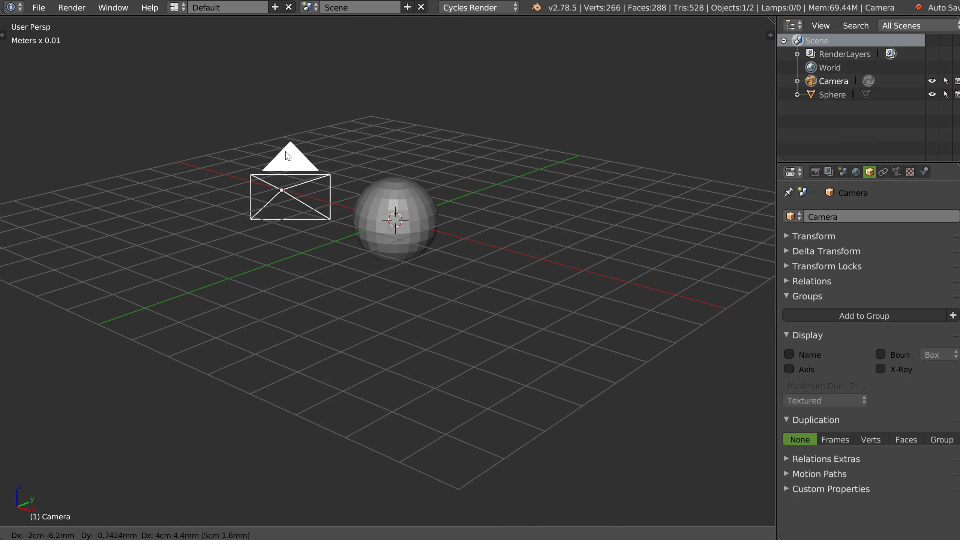
pyautogui.click(455, 300)
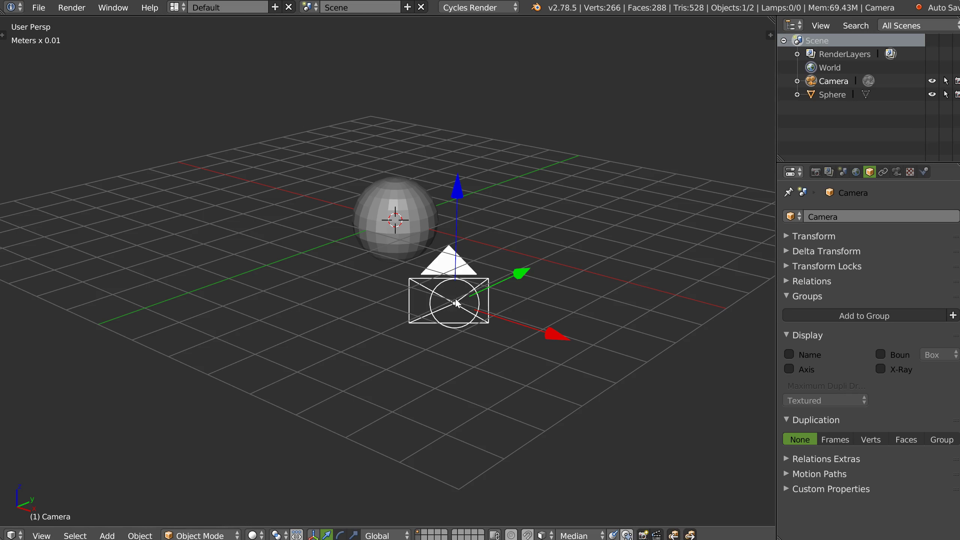
pyautogui.press('Delete')
# Add a camera aligned to the current view, look through it, and delete it
pyautogui.rightClick(416, 271)
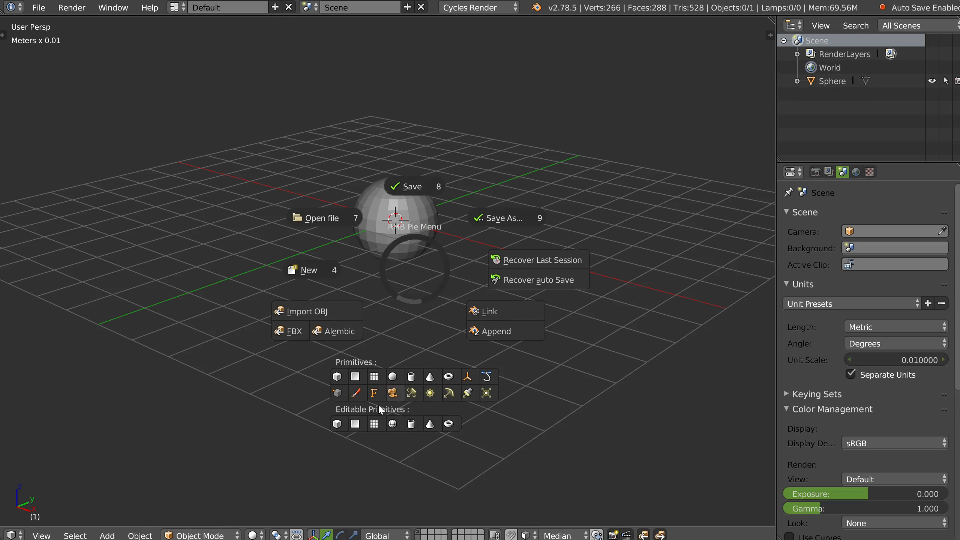
pyautogui.click(393, 393)
pyautogui.moveTo(462, 261); pyautogui.dragTo(491, 257, button='middle')
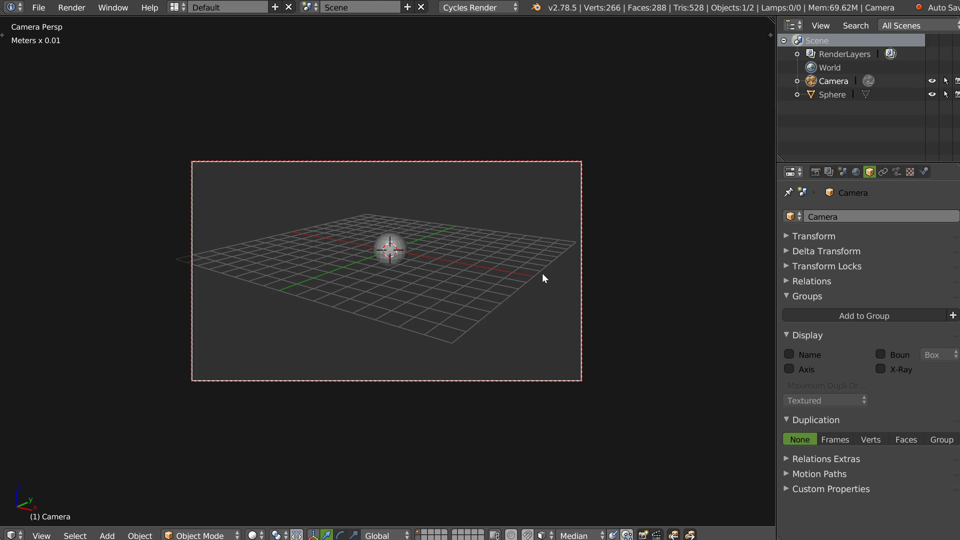
pyautogui.press('Delete')
# Select the sphere and add a camera looking at it
pyautogui.rightClick(413, 241)
pyautogui.scroll(3, 410, 236)
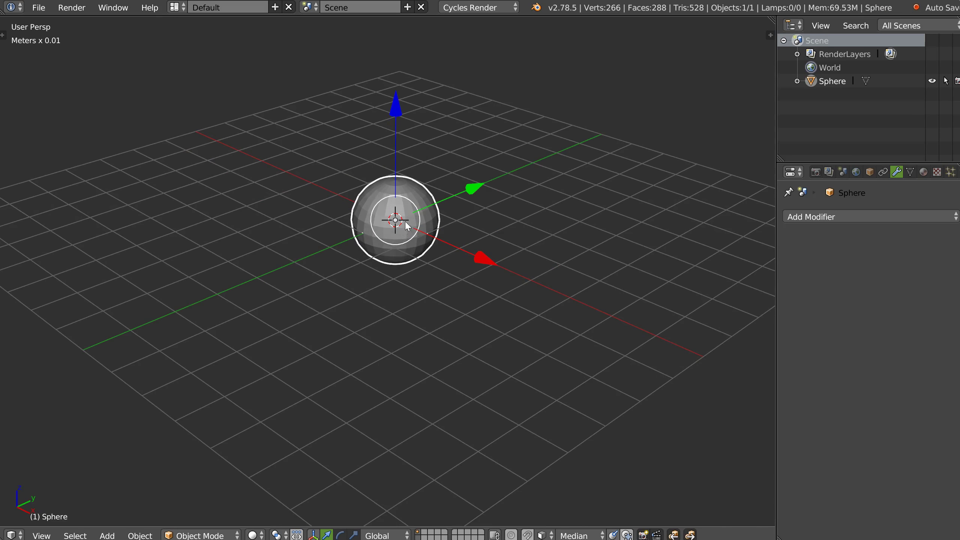
pyautogui.rightClick(404, 237)
pyautogui.click(385, 346)
pyautogui.moveTo(455, 236); pyautogui.dragTo(559, 261, button='middle')
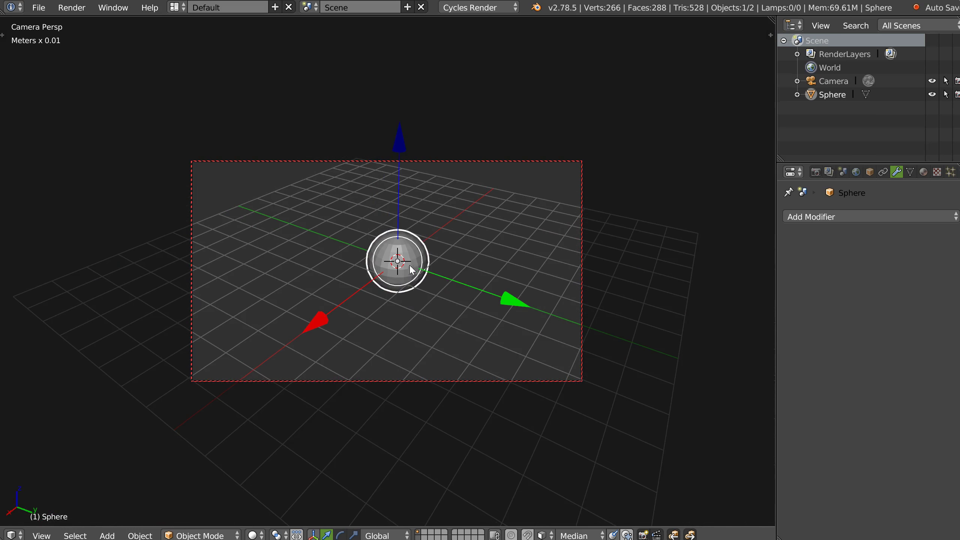
# Select the camera looking at the sphere and delete it
pyautogui.rightClick(580, 258)
pyautogui.press('x')
pyautogui.click(572, 268)
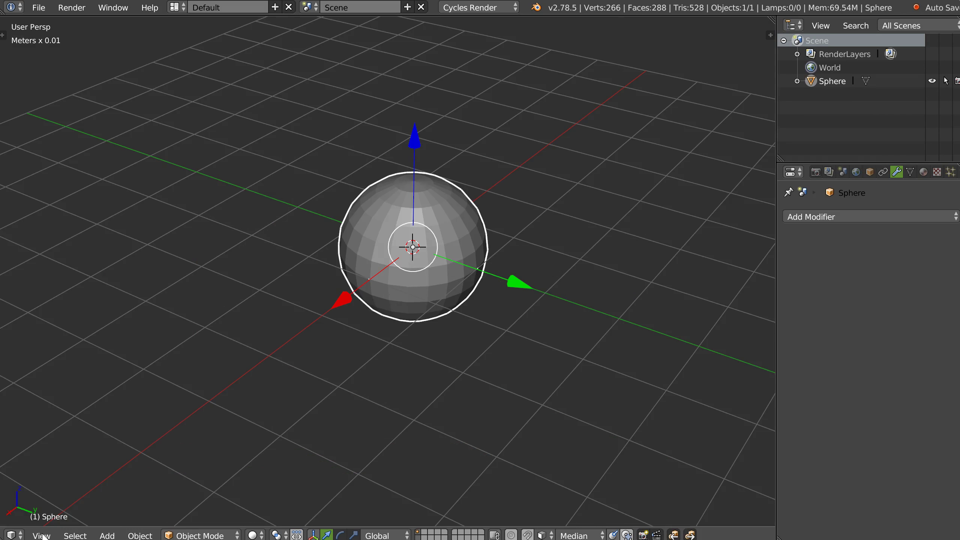
# Add a camera with a depth-of-field focus empty for the selected sphere, and select that empty
pyautogui.moveTo(445, 267); pyautogui.dragTo(439, 257, button='middle')
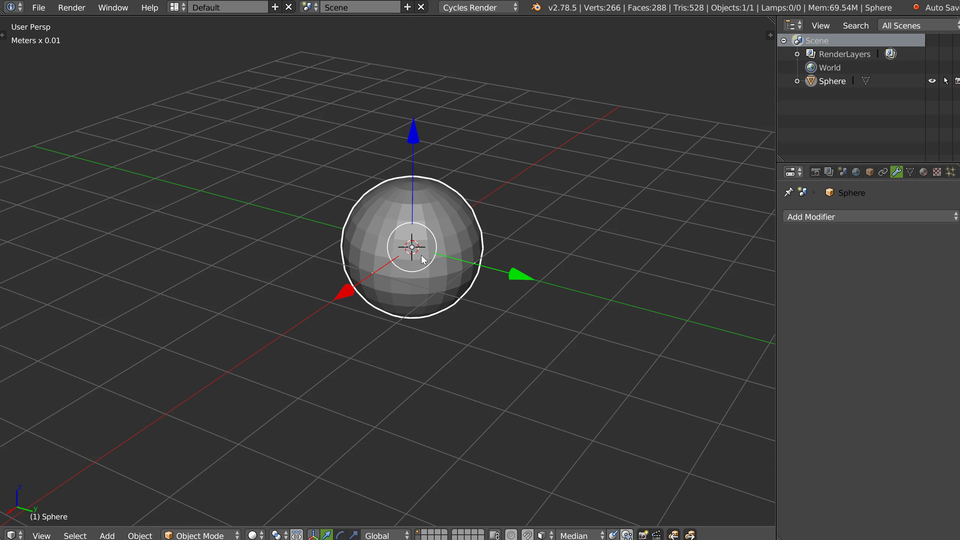
pyautogui.rightClick(424, 256)
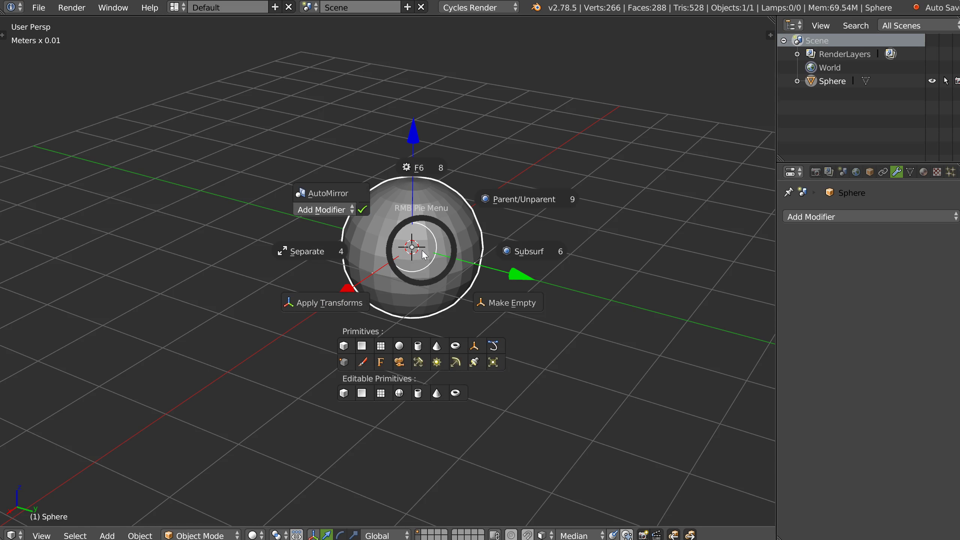
pyautogui.click(401, 363)
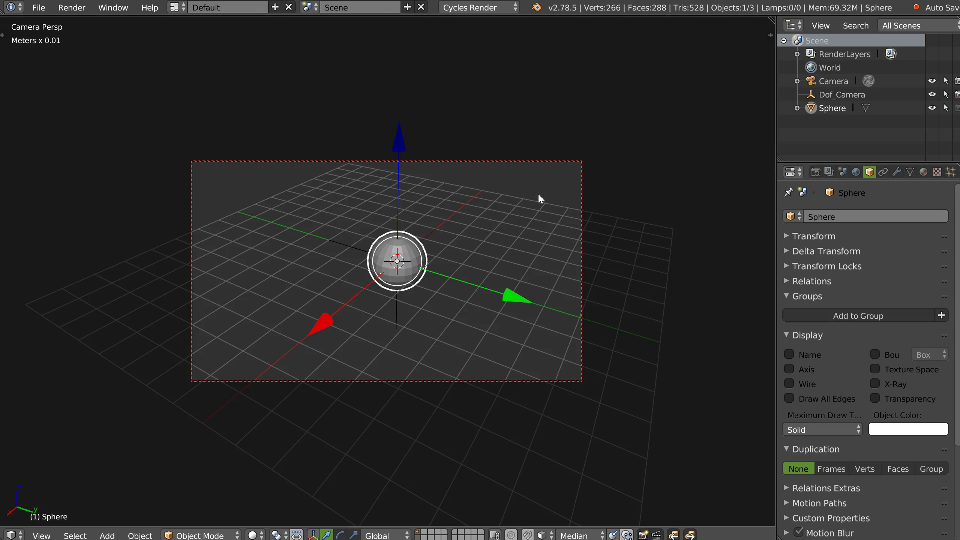
pyautogui.moveTo(354, 244)
pyautogui.mouseDown()
pyautogui.moveTo(350, 236)
pyautogui.moveTo(399, 232)
pyautogui.moveTo(371, 250)
pyautogui.mouseUp()
pyautogui.rightClick(372, 249)
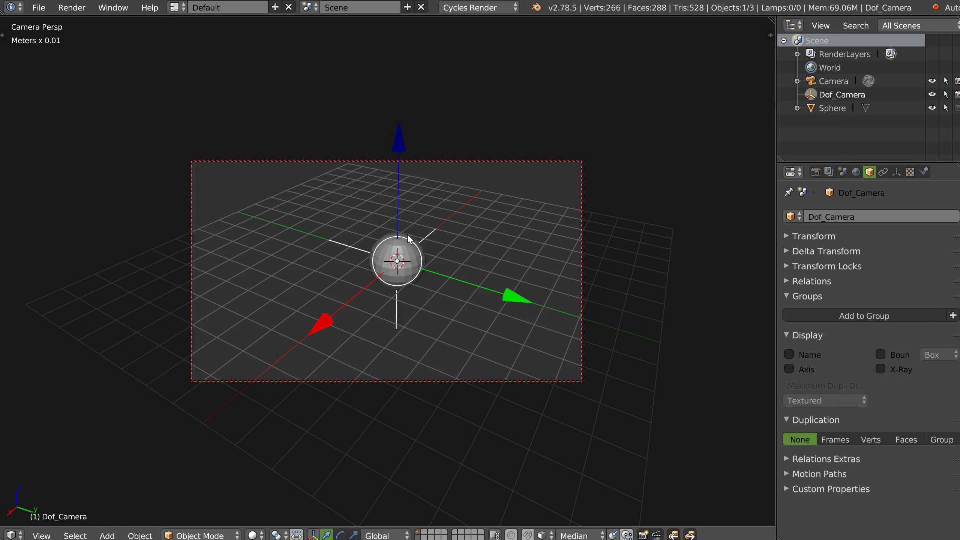
# Select the camera together with its focus empty and delete both, keeping the sphere
pyautogui.moveTo(417, 250); pyautogui.dragTo(446, 269, button='middle')
pyautogui.rightClick(423, 238)
pyautogui.rightClick(446, 269)
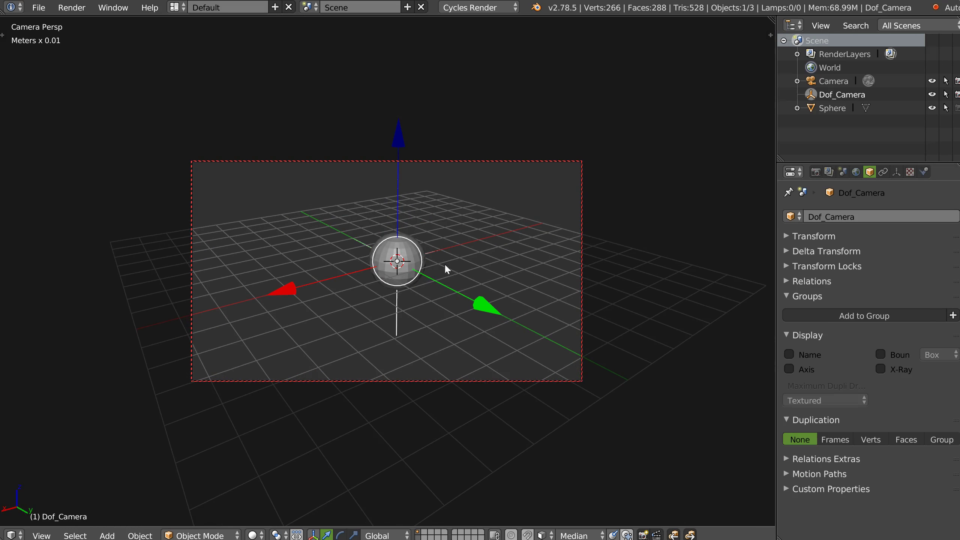
pyautogui.keyDown('shift'); pyautogui.rightClick(581, 283); pyautogui.keyUp('shift')
pyautogui.press('x')
pyautogui.click(478, 282)
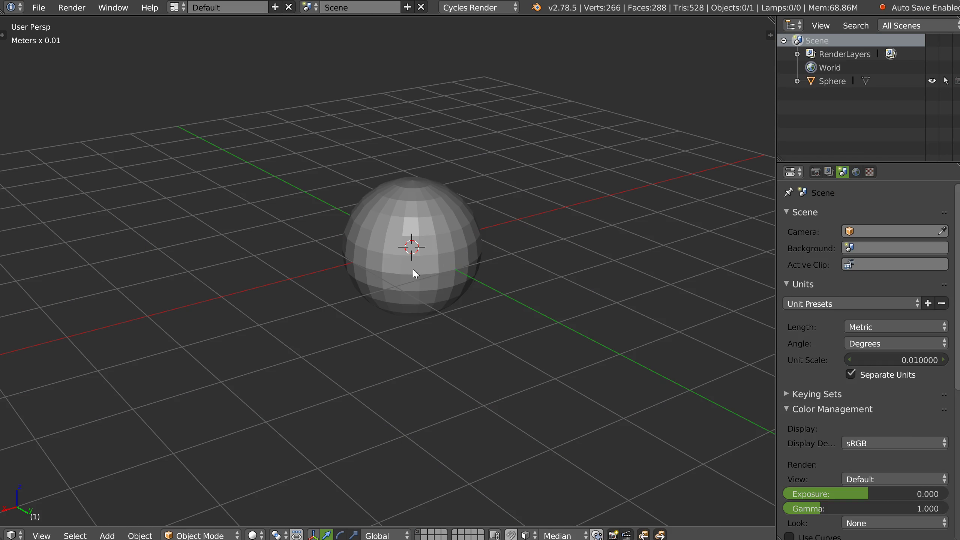
# Select the sphere and add a camera with a depth-of-field empty from the new viewing angle
pyautogui.rightClick(412, 268)
pyautogui.click(402, 373)
pyautogui.moveTo(423, 310); pyautogui.dragTo(404, 288, button='middle')
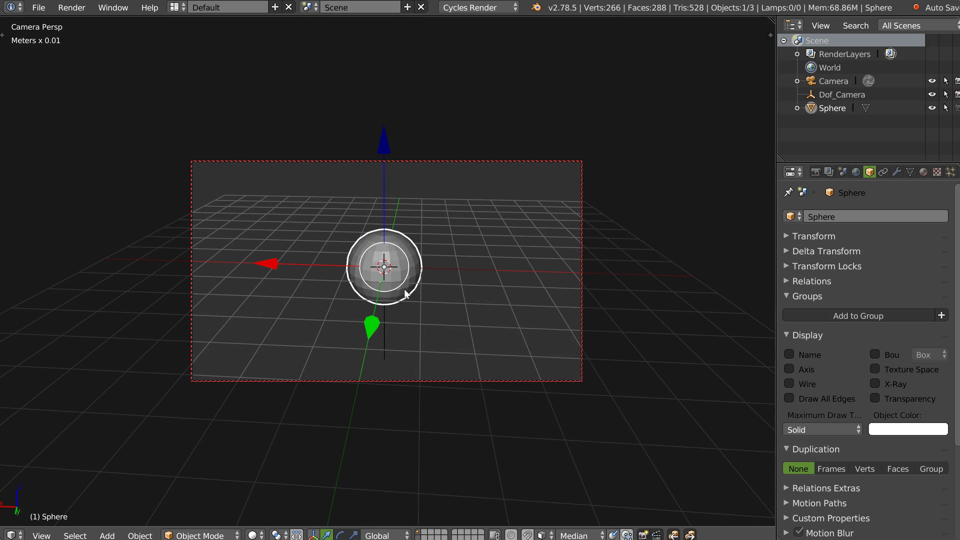
# Select the camera and examine the focus object and aperture in its Depth of Field settings
pyautogui.click(833, 81)
pyautogui.click(896, 172)
pyautogui.scroll(-5, 822, 366)
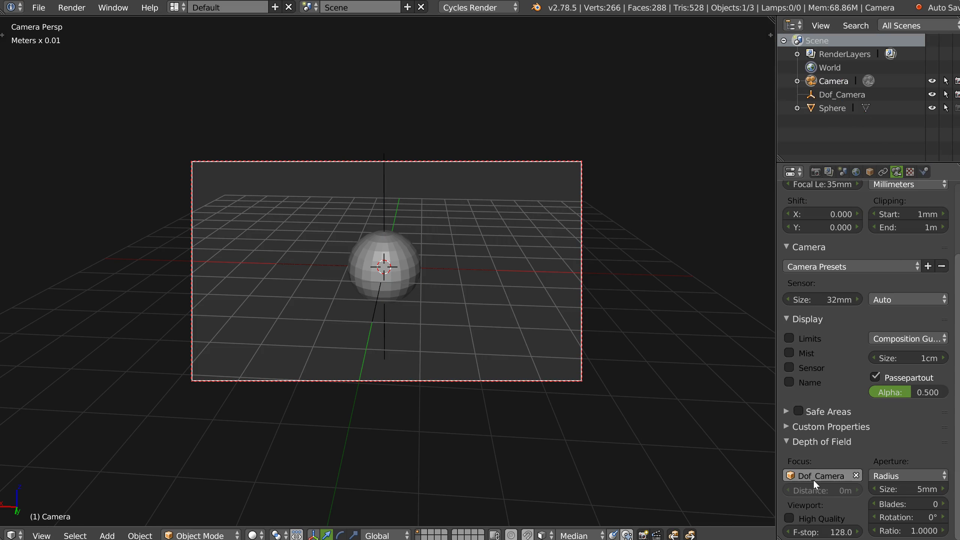
pyautogui.rightClick(382, 198)
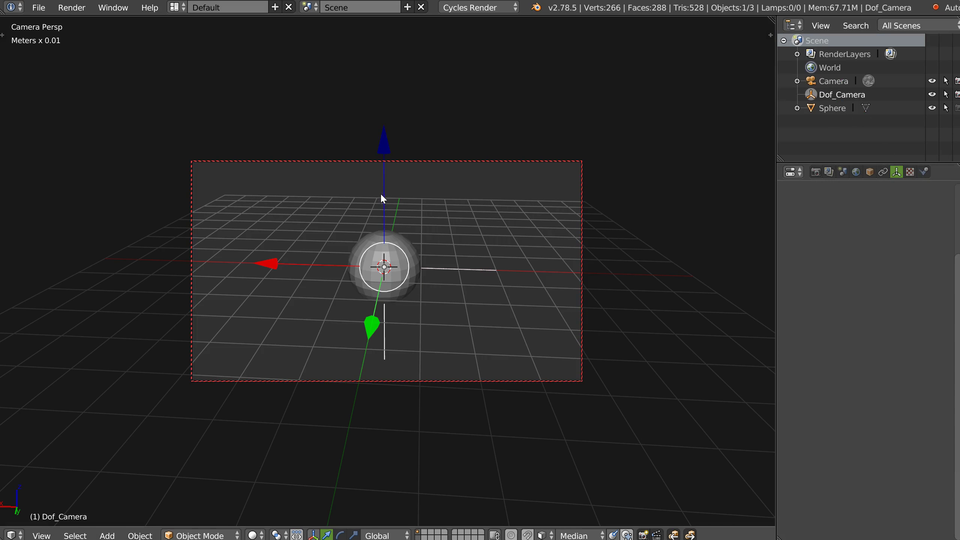
pyautogui.click(839, 82)
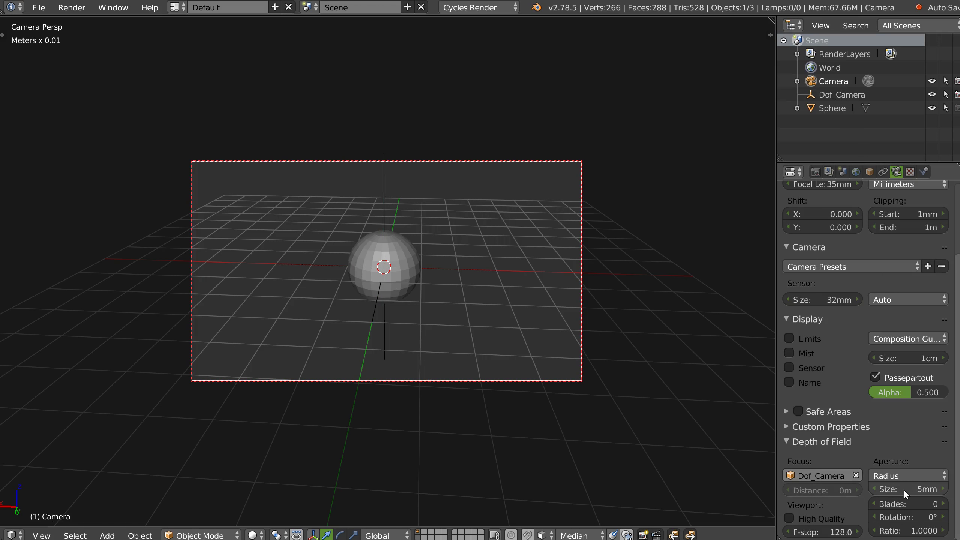
pyautogui.moveTo(474, 263); pyautogui.dragTo(442, 269, button='middle')
pyautogui.keyDown('shift'); pyautogui.moveTo(499, 279); pyautogui.dragTo(413, 246, button='middle'); pyautogui.keyUp('shift')
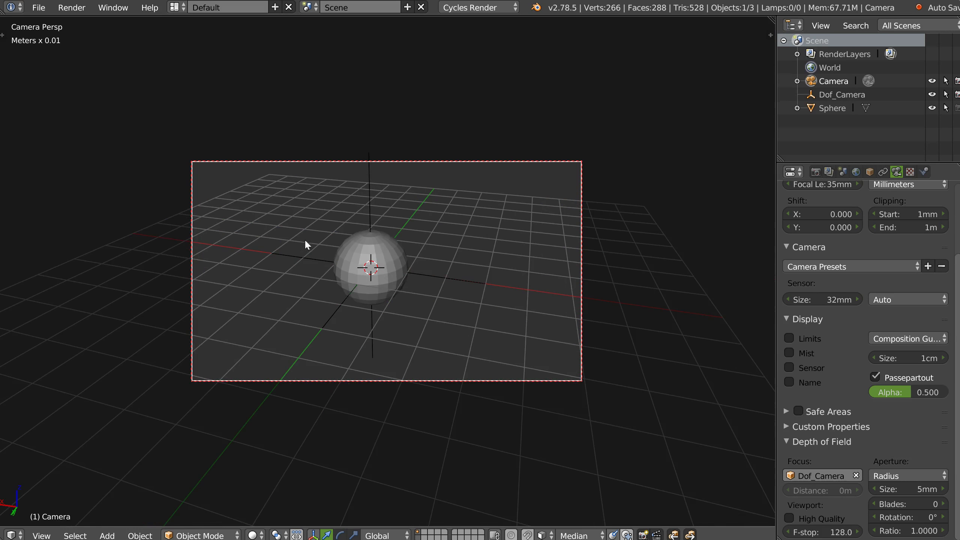
pyautogui.scroll(2, 413, 247)
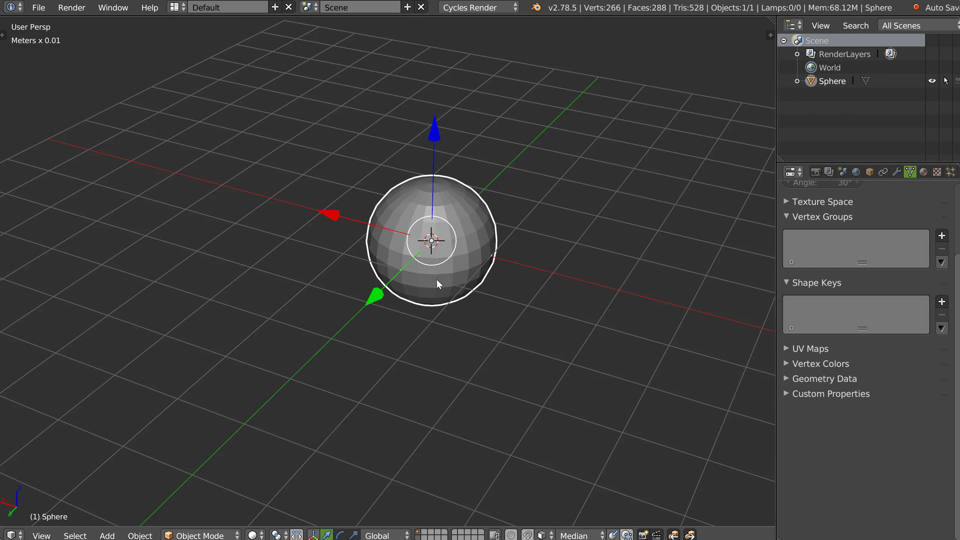
# Delete the sphere to empty the scene
pyautogui.rightClick(444, 276)
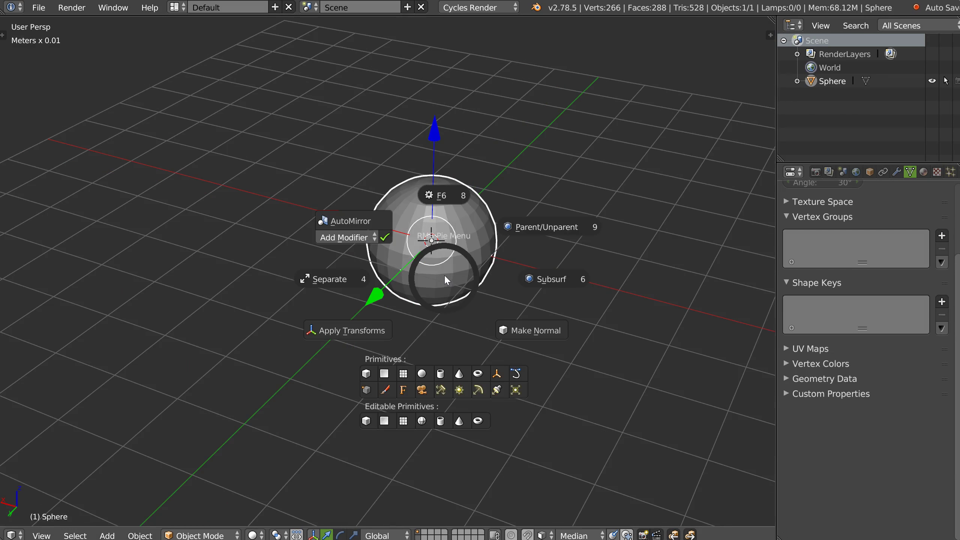
pyautogui.press('Escape')
pyautogui.press('x')
pyautogui.click(435, 296)
# Add a standard primitive cylinder and open the options of the last operation
pyautogui.rightClick(437, 284)
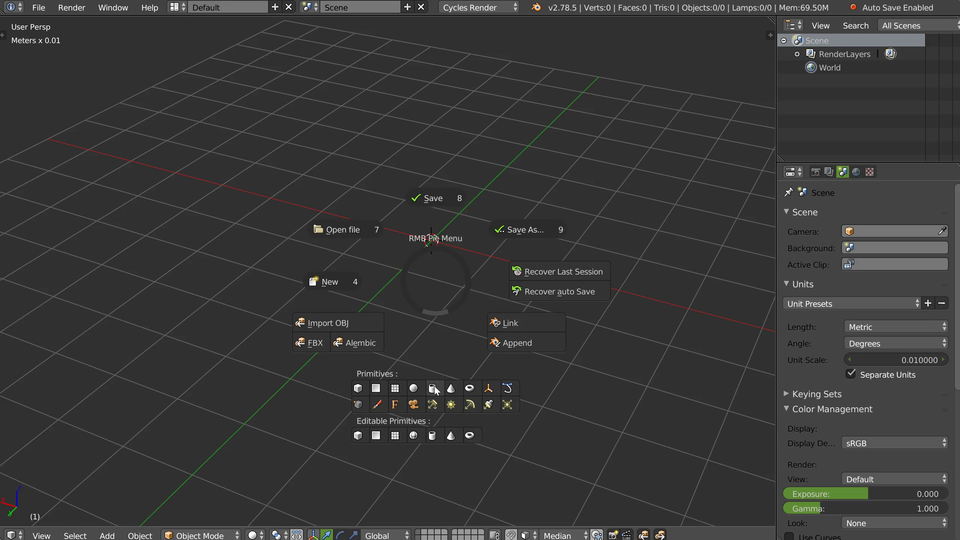
pyautogui.click(433, 388)
pyautogui.rightClick(451, 285)
pyautogui.click(465, 269)
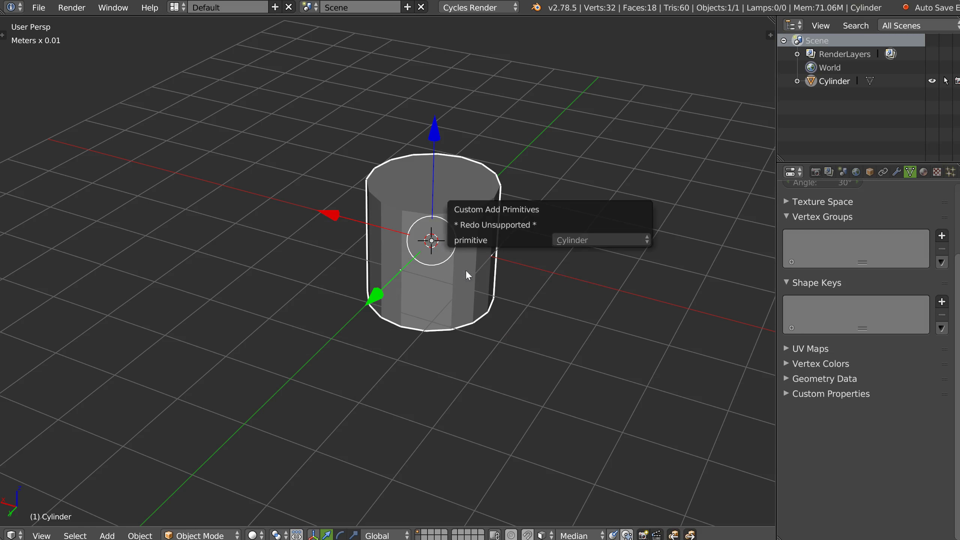
# Add an editable primitive cylinder and reduce its vertex count until it is a triangular prism
pyautogui.moveTo(500, 231); pyautogui.dragTo(389, 172, button='middle')
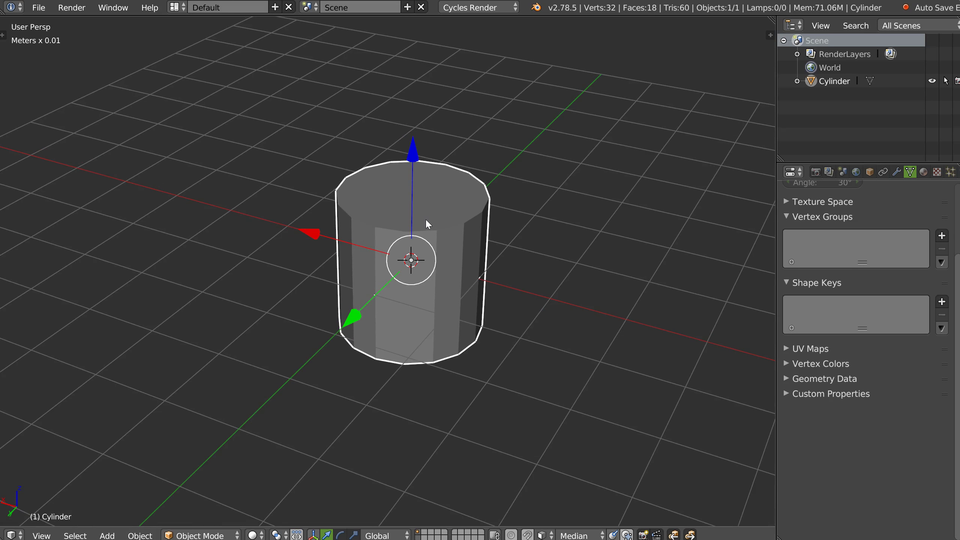
pyautogui.scroll(-2, 429, 287)
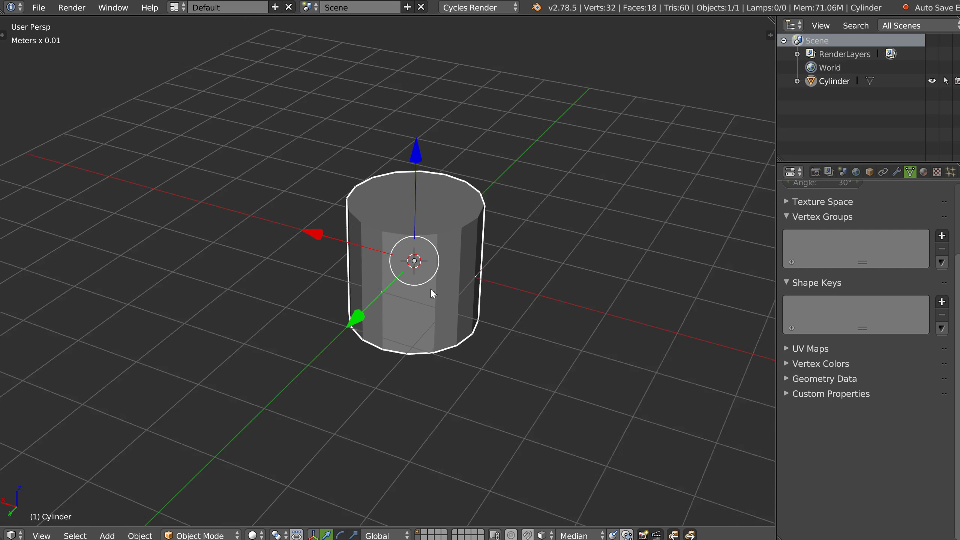
pyautogui.rightClick(423, 283)
pyautogui.click(418, 429)
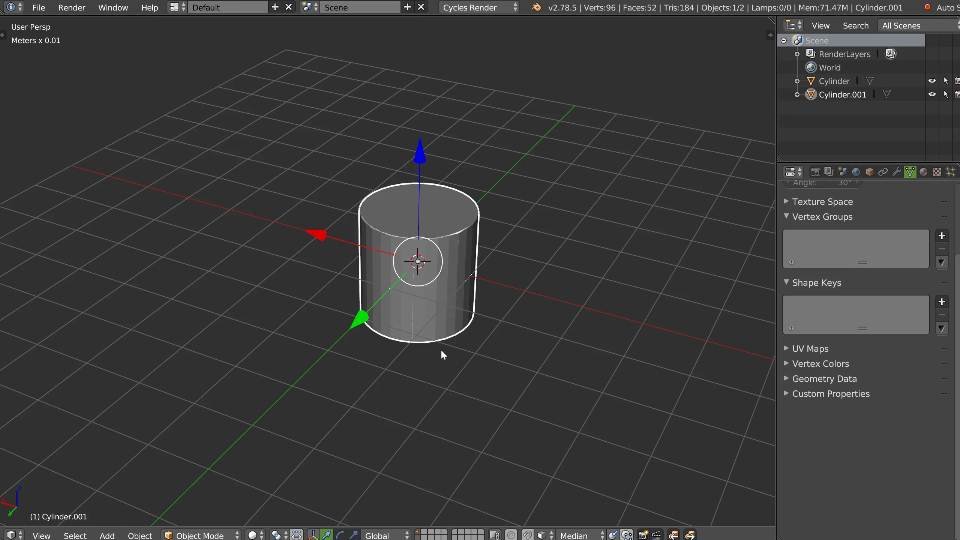
pyautogui.press('F6')
pyautogui.moveTo(587, 264); pyautogui.dragTo(422, 288)
# Delete the editable cylinder and the standard cylinder
pyautogui.press('x')
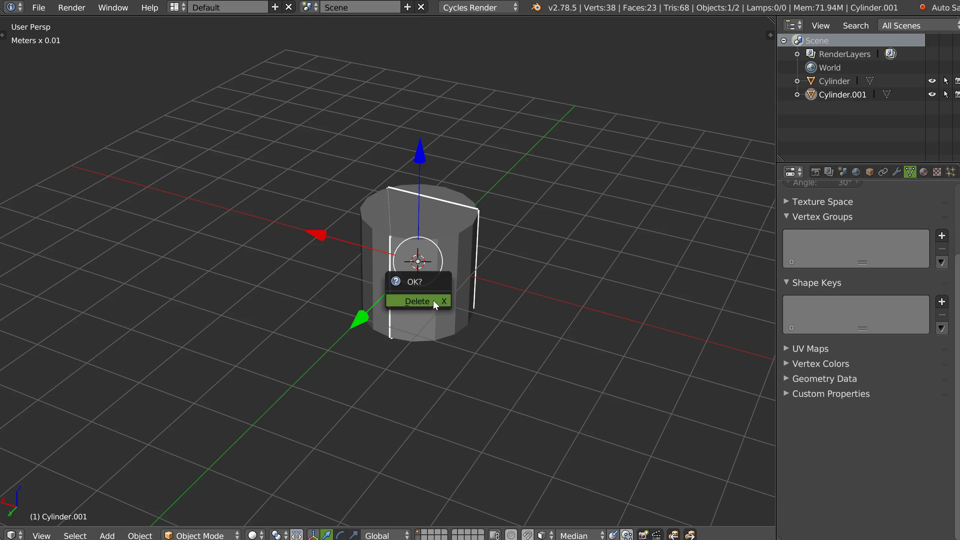
pyautogui.click(435, 302)
pyautogui.press('Delete')
pyautogui.rightClick(411, 315)
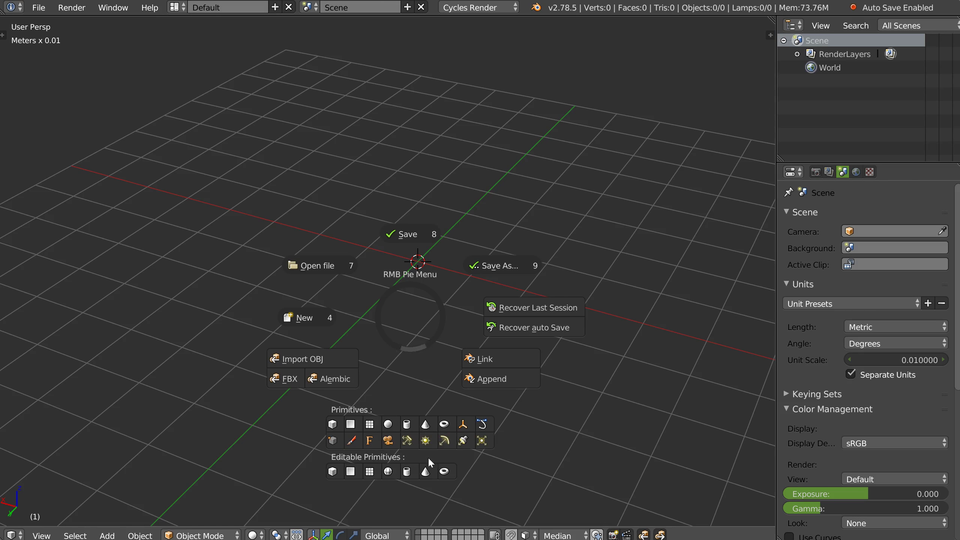
pyautogui.press('Escape')
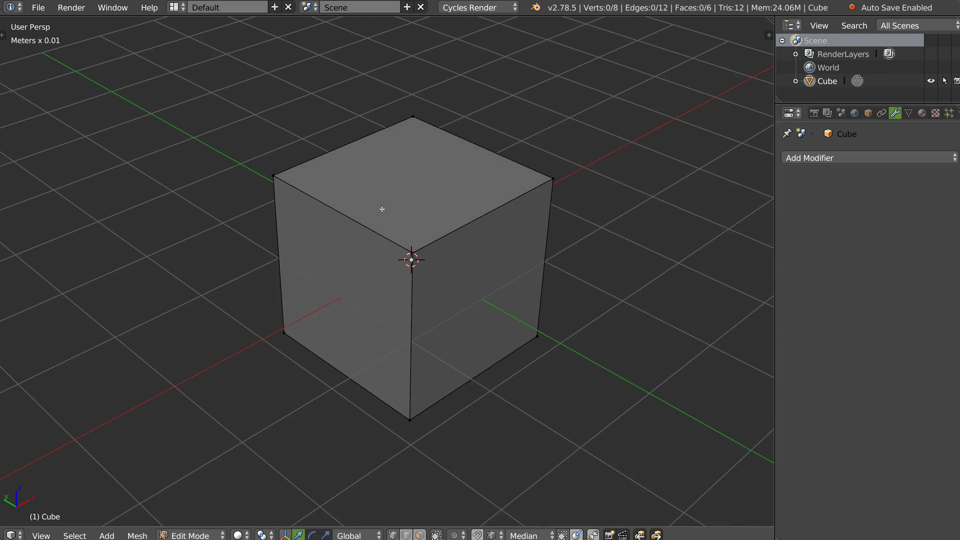
# Cut one edge across the cube's top face with the Knife tool, between two opposite edges
pyautogui.rightClick(404, 219)
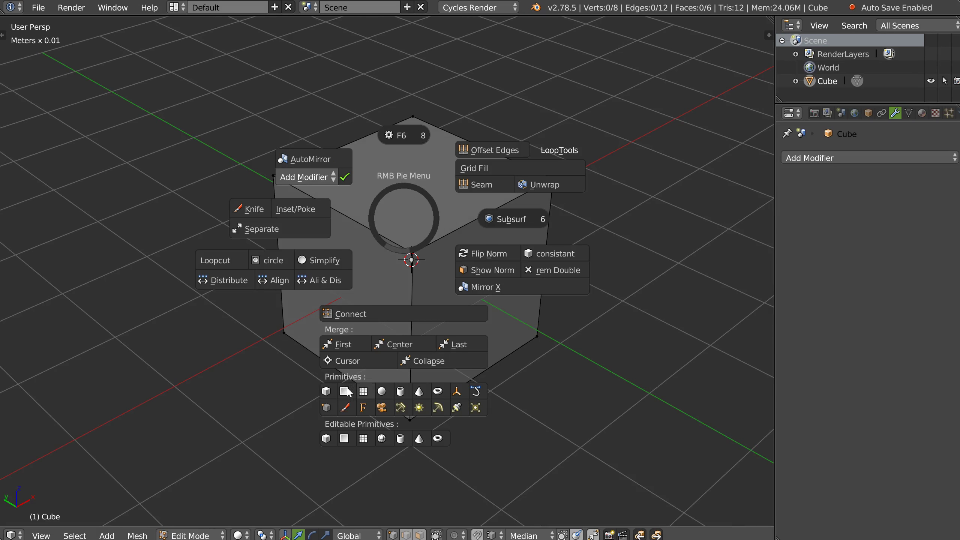
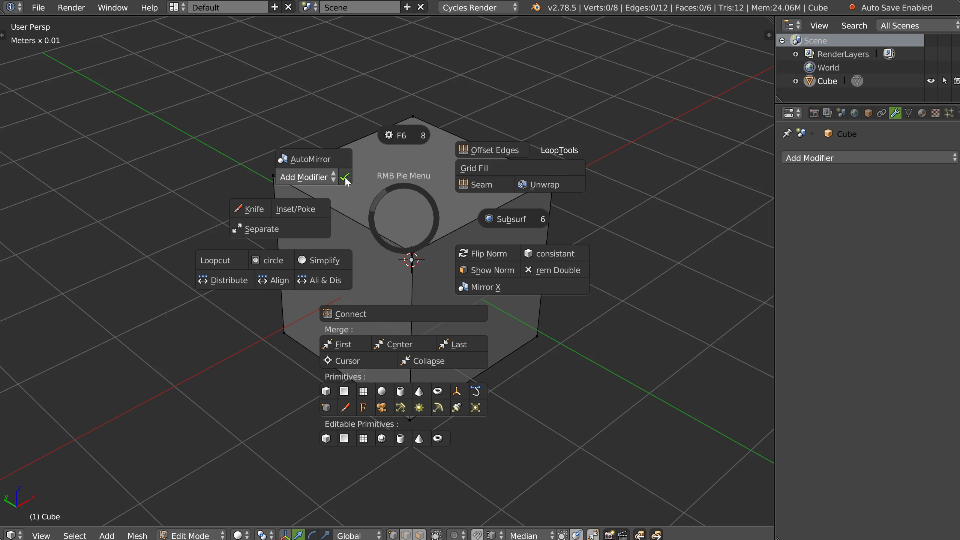
pyautogui.click(253, 210)
pyautogui.click(335, 197)
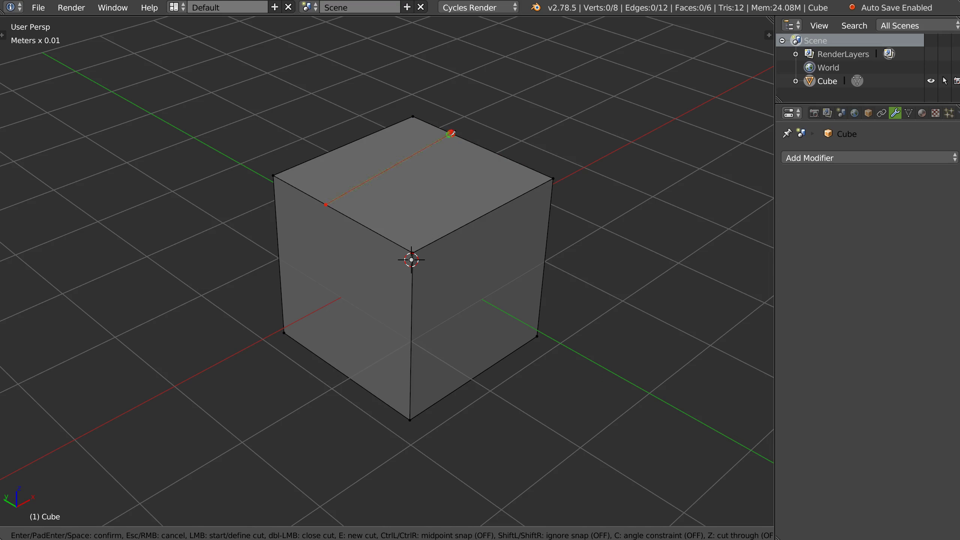
pyautogui.click(451, 135)
pyautogui.press('Return')
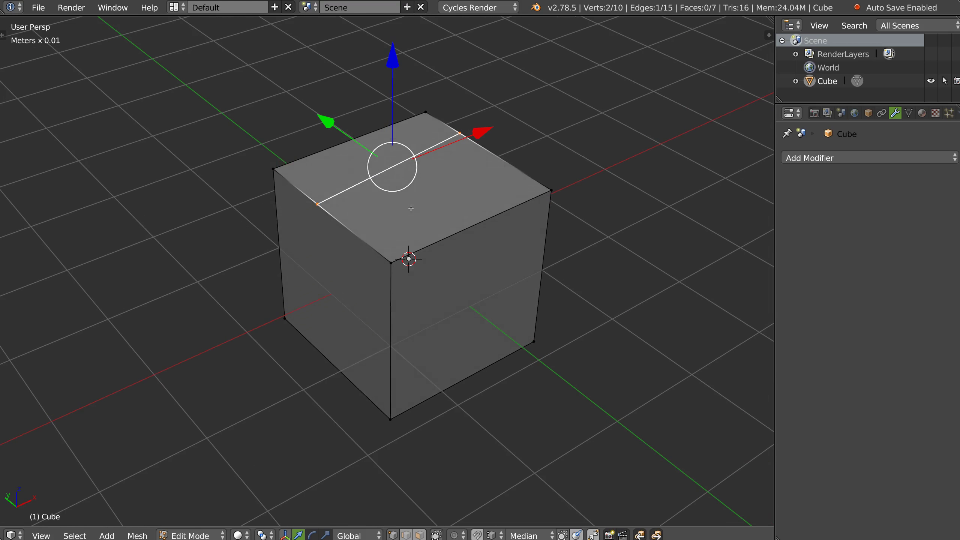
# Make a second knife cut across the cube's top and side faces, starting and ending outside the mesh
pyautogui.rightClick(407, 217)
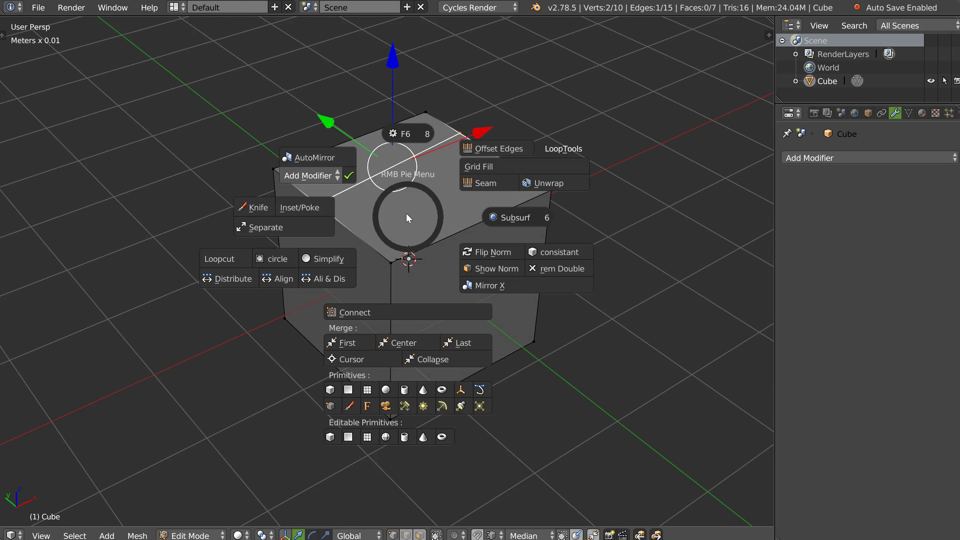
pyautogui.click(262, 209)
pyautogui.click(235, 279)
pyautogui.click(569, 148)
pyautogui.press('Return')
# Undo both knife cuts on the cube
pyautogui.moveTo(526, 189); pyautogui.dragTo(327, 185, button='middle')
pyautogui.rightClick(363, 222)
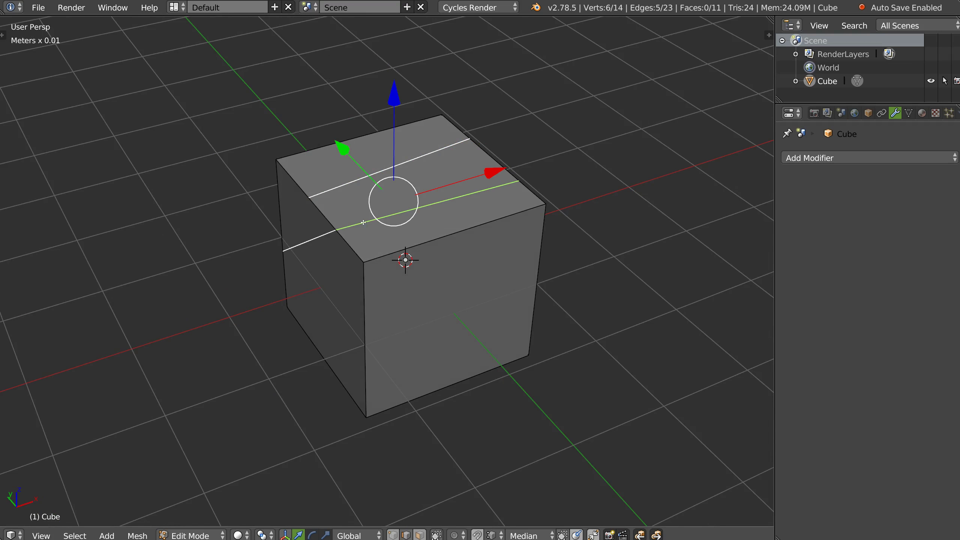
pyautogui.hotkey('ctrl', 'z')
# In top view, cut through the whole cube with an angle-constrained knife path: one straight line and one stepped line
pyautogui.press('KP_7')
pyautogui.keyDown('shift'); pyautogui.moveTo(338, 326); pyautogui.dragTo(370, 216, button='middle'); pyautogui.keyUp('shift')
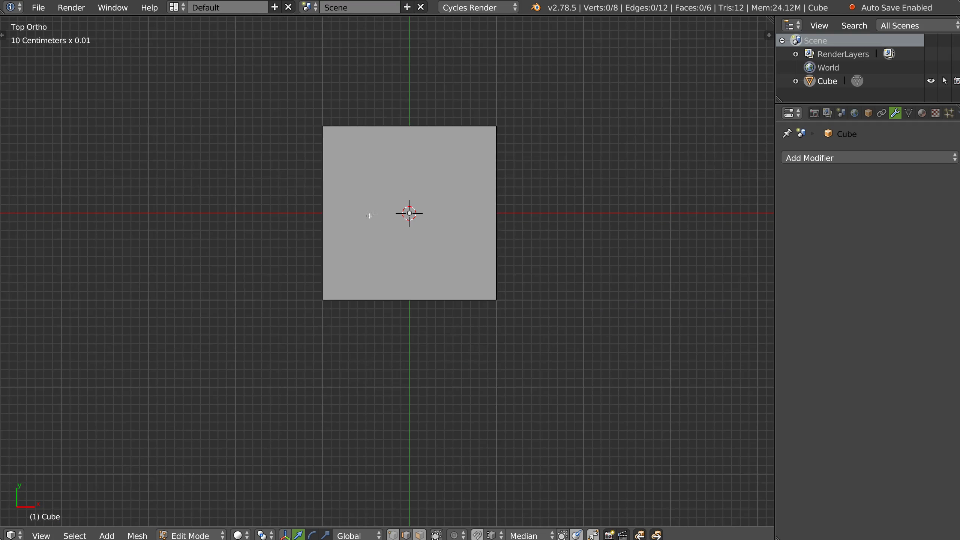
pyautogui.rightClick(398, 225)
pyautogui.click(250, 215)
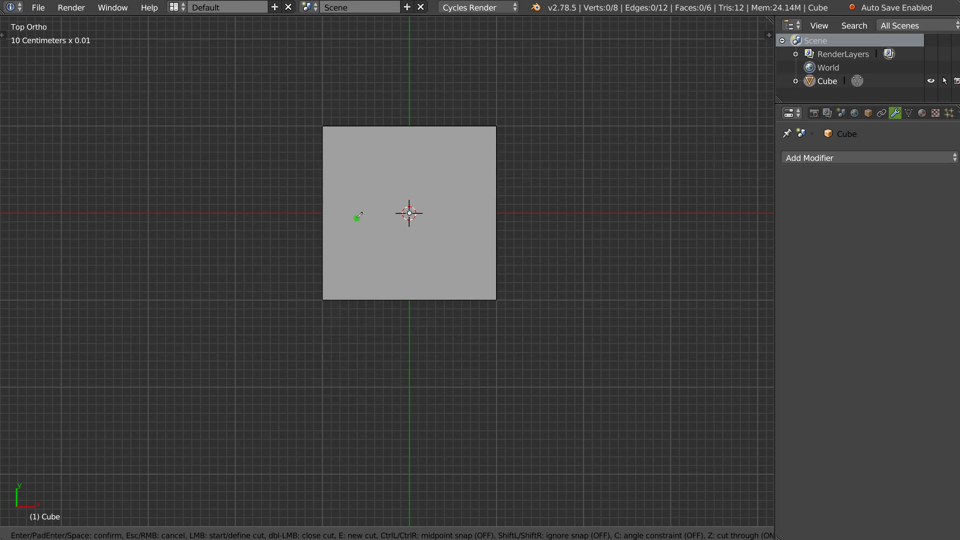
pyautogui.click(304, 155)
pyautogui.click(537, 154)
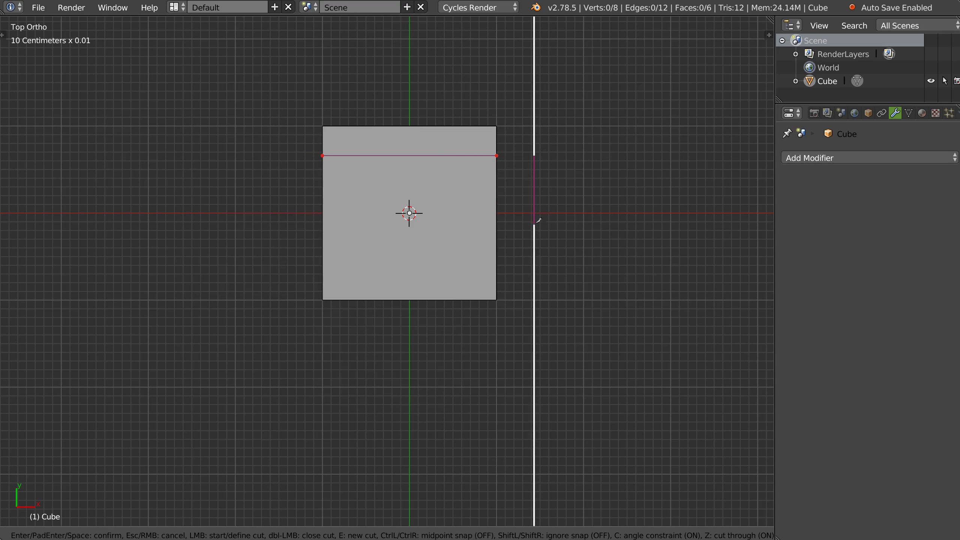
pyautogui.click(544, 235)
pyautogui.click(443, 236)
pyautogui.click(414, 264)
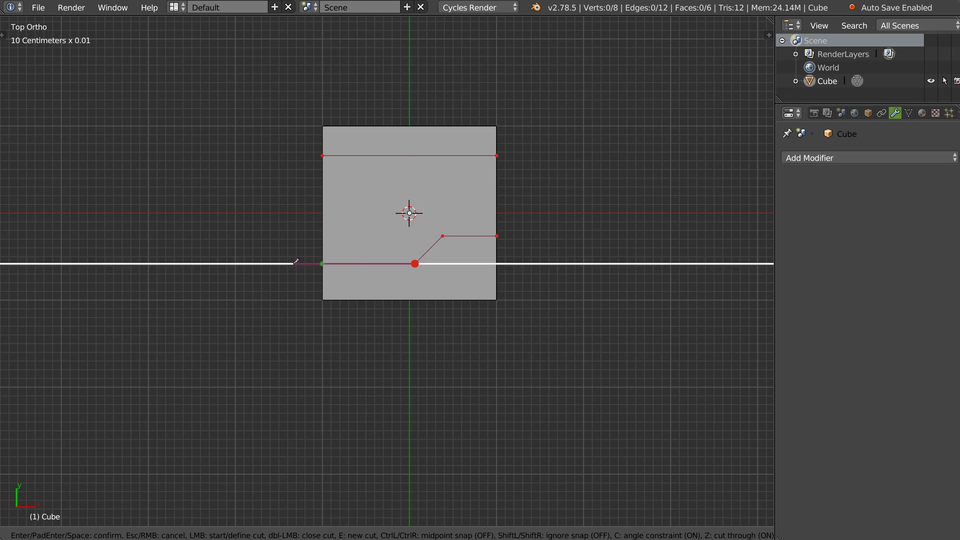
pyautogui.click(278, 264)
pyautogui.press('Return')
pyautogui.moveTo(279, 264); pyautogui.dragTo(382, 193, button='middle')
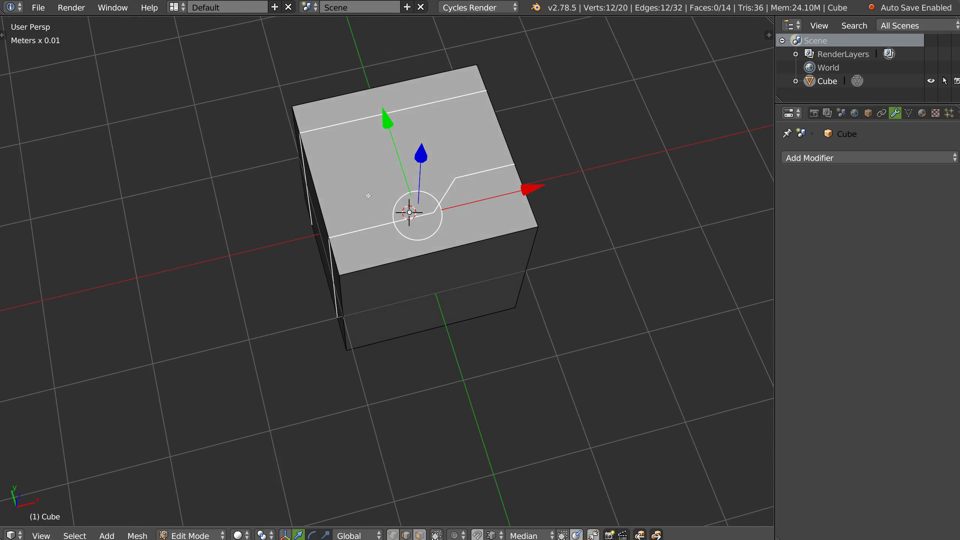
# Undo the cut-through knife path, leave Edit Mode and delete the cube
pyautogui.moveTo(409, 224); pyautogui.dragTo(379, 206, button='middle')
pyautogui.hotkey('ctrl', 'z')
pyautogui.press('Tab')
pyautogui.press('Delete')
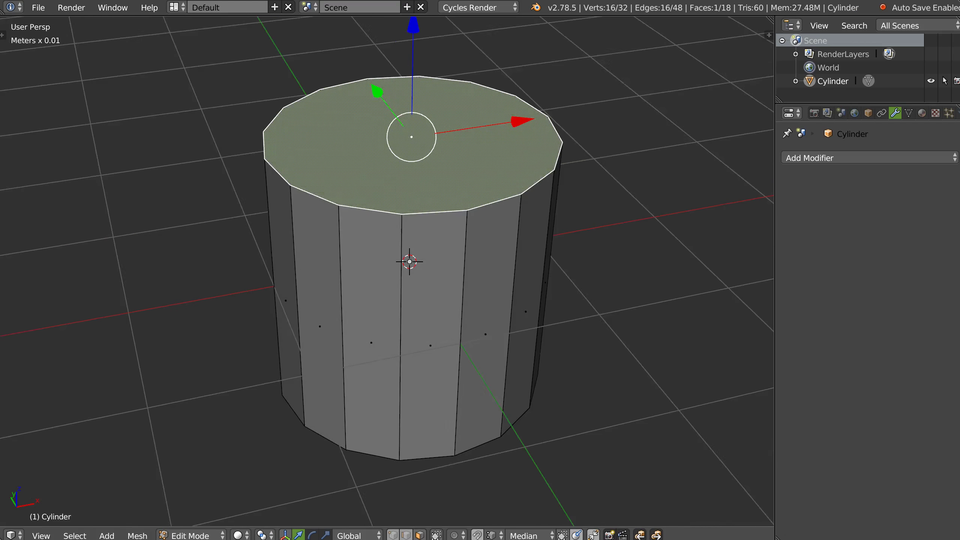
# Inset the cylinder's top face and poke the inner face into a triangle fan with Inset/Poke
pyautogui.rightClick(416, 223)
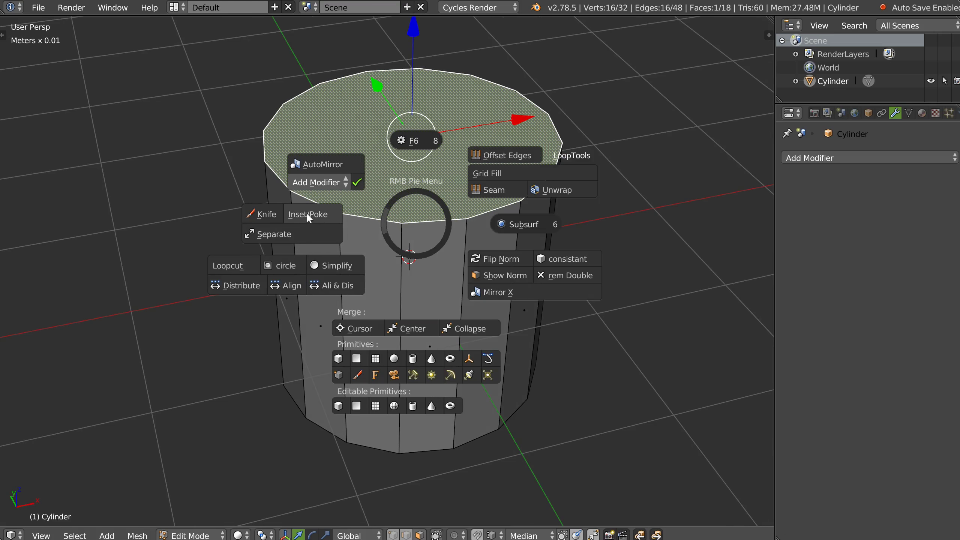
pyautogui.rightClick(307, 213)
pyautogui.rightClick(426, 220)
pyautogui.rightClick(425, 220)
pyautogui.rightClick(400, 201)
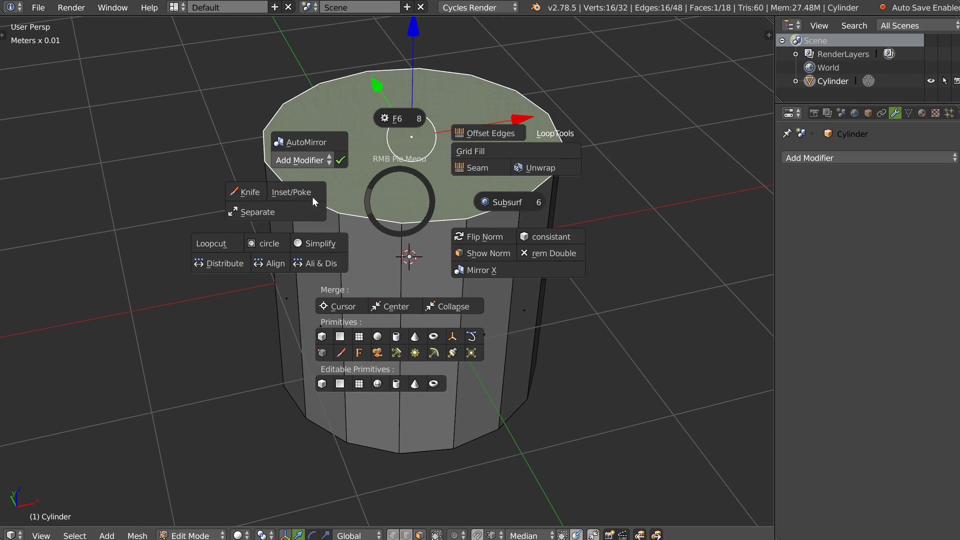
pyautogui.click(292, 190)
pyautogui.click(430, 198)
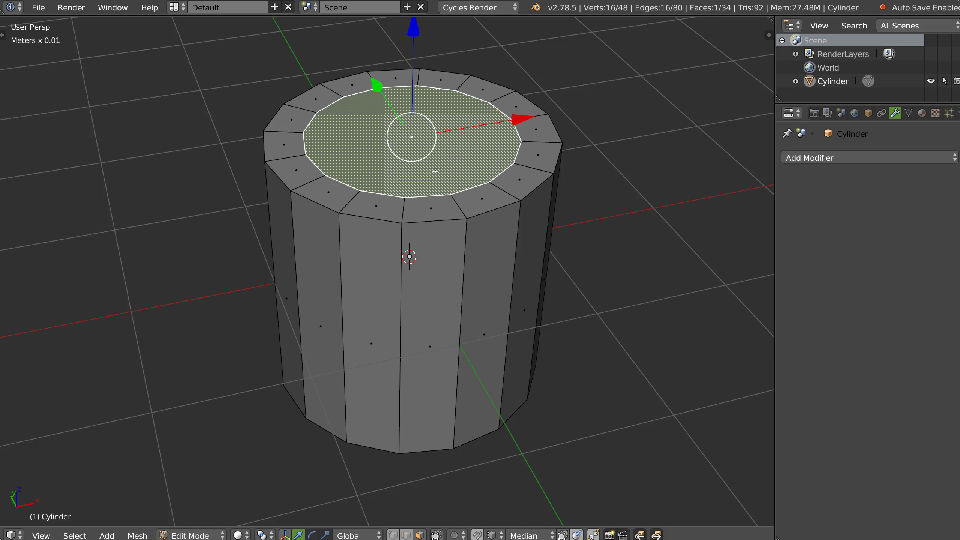
pyautogui.rightClick(422, 180)
pyautogui.click(318, 166)
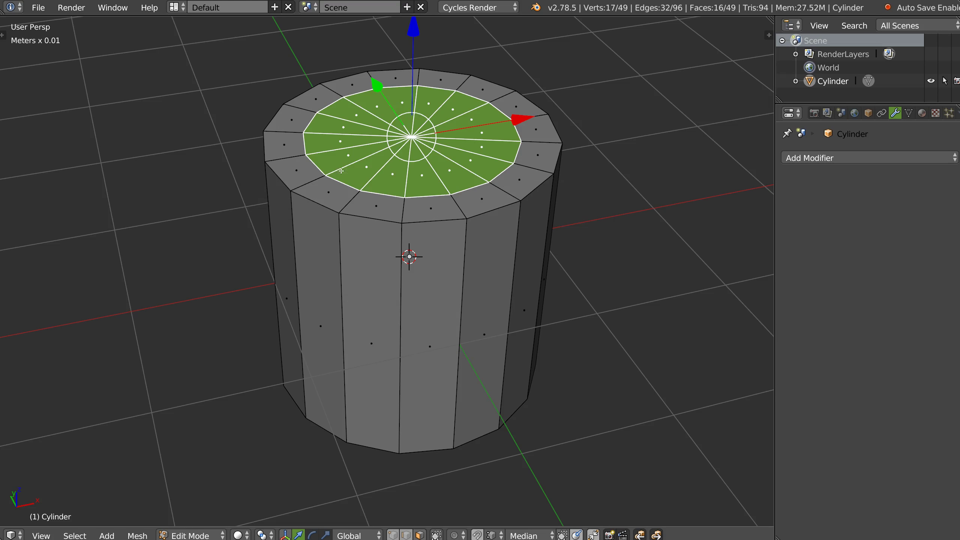
# Grow the selection to the whole top cap, delete its faces and switch to edge selection
pyautogui.press('ctrl+KP_Add')
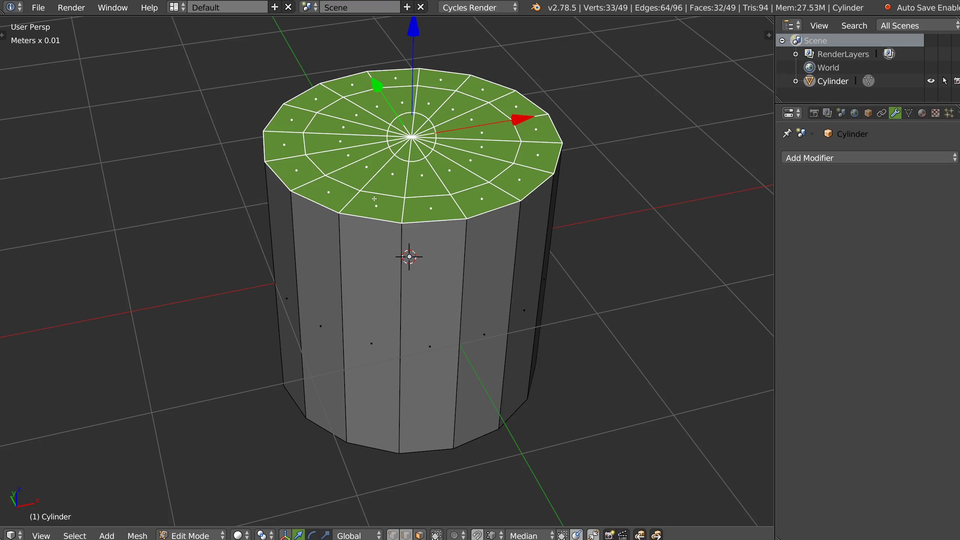
pyautogui.press('x')
pyautogui.click(452, 210)
pyautogui.press('2')
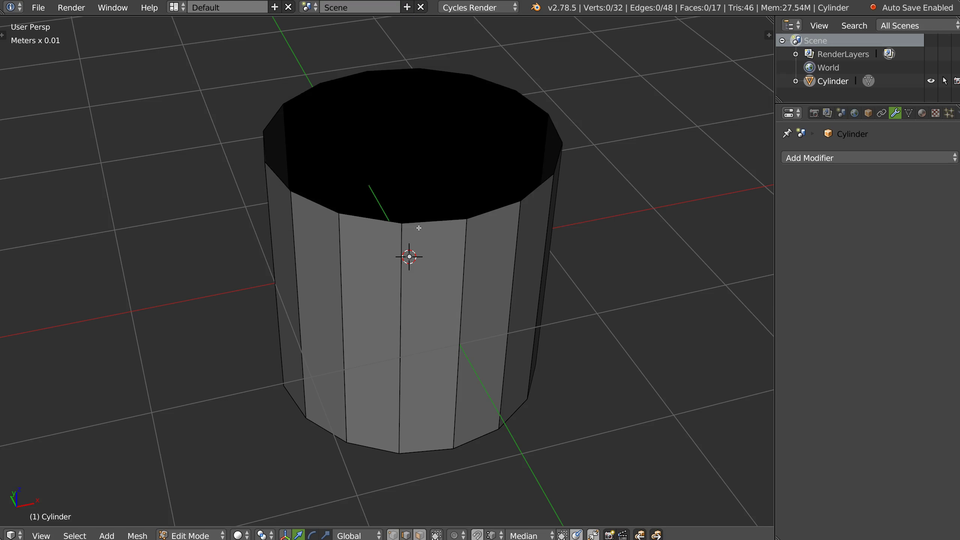
# Select the cylinder's open top edge loop, then fill and inset it with Inset/Poke
pyautogui.keyDown('alt'); pyautogui.click(409, 228); pyautogui.keyUp('alt')
pyautogui.hotkey('shift', 'z')
pyautogui.click(467, 167)
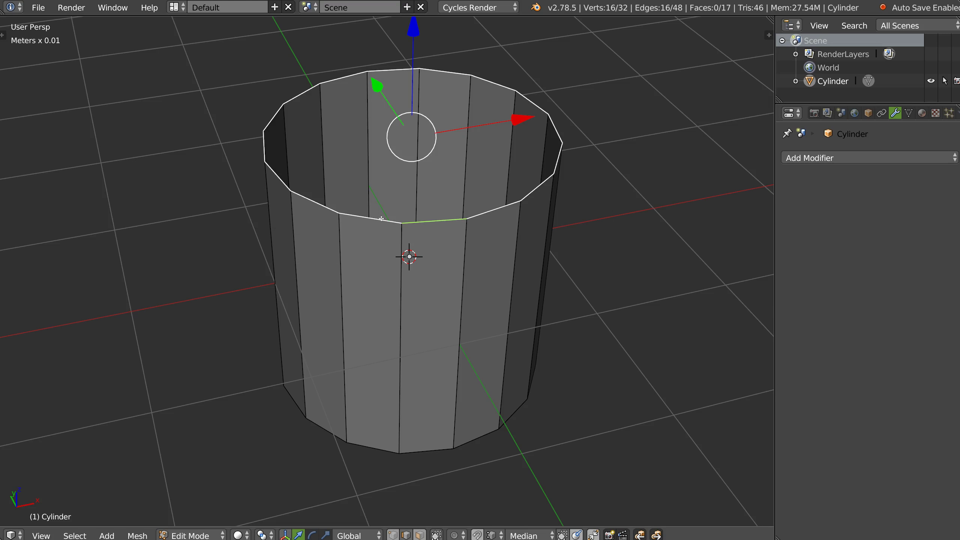
pyautogui.rightClick(421, 215)
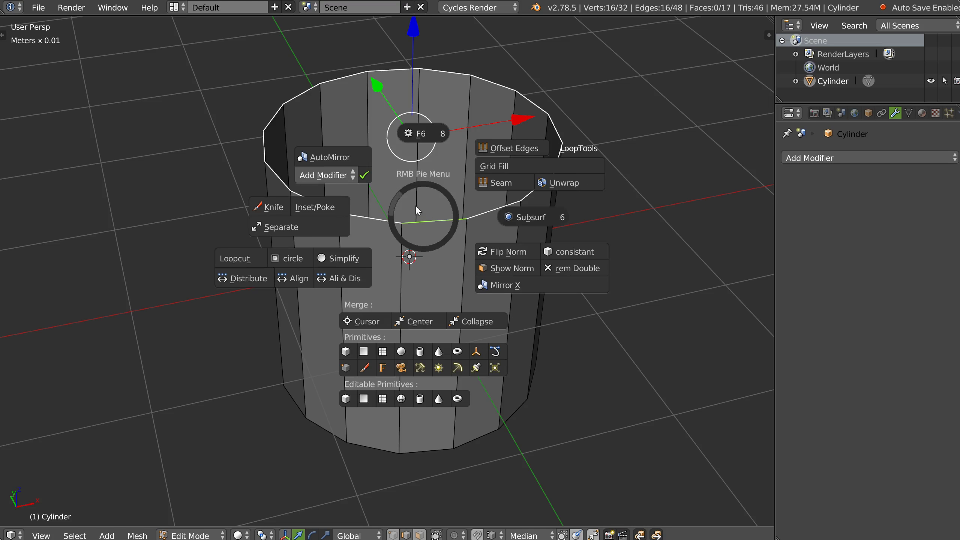
pyautogui.click(314, 206)
pyautogui.click(334, 201)
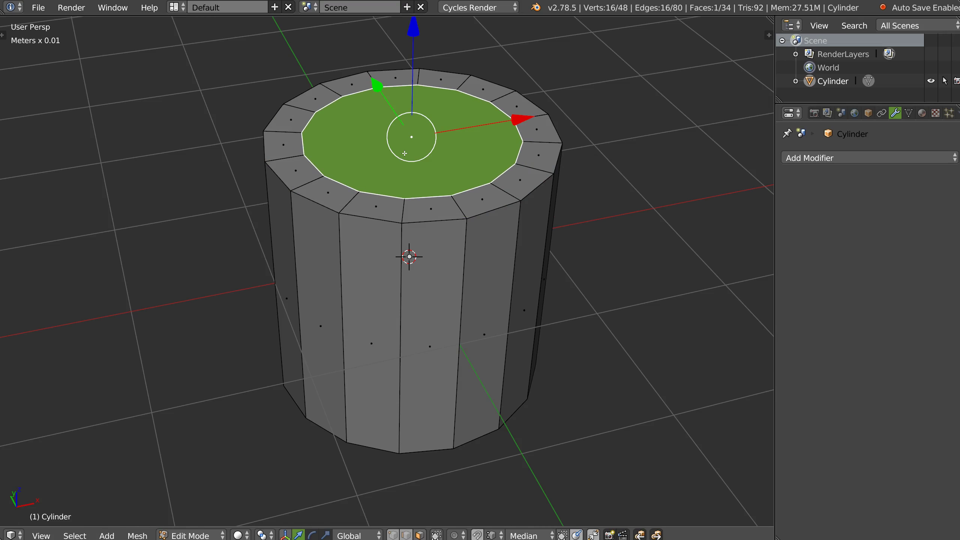
# Expand the selection from the inset face to the surrounding ring and delete all the top faces
pyautogui.press('ctrl+KP_Add')
pyautogui.press('x')
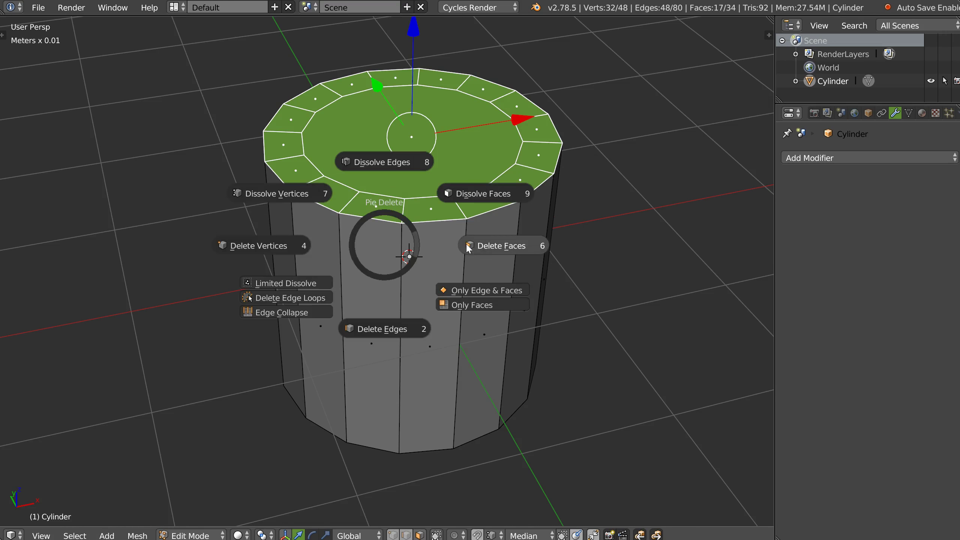
pyautogui.click(468, 244)
pyautogui.press('Tab')
# Select the open top rim and close it with a triangle fan meeting at the centre, using Inset/Poke
pyautogui.click(428, 254)
pyautogui.keyDown('alt'); pyautogui.click(426, 221); pyautogui.keyUp('alt')
pyautogui.rightClick(437, 225)
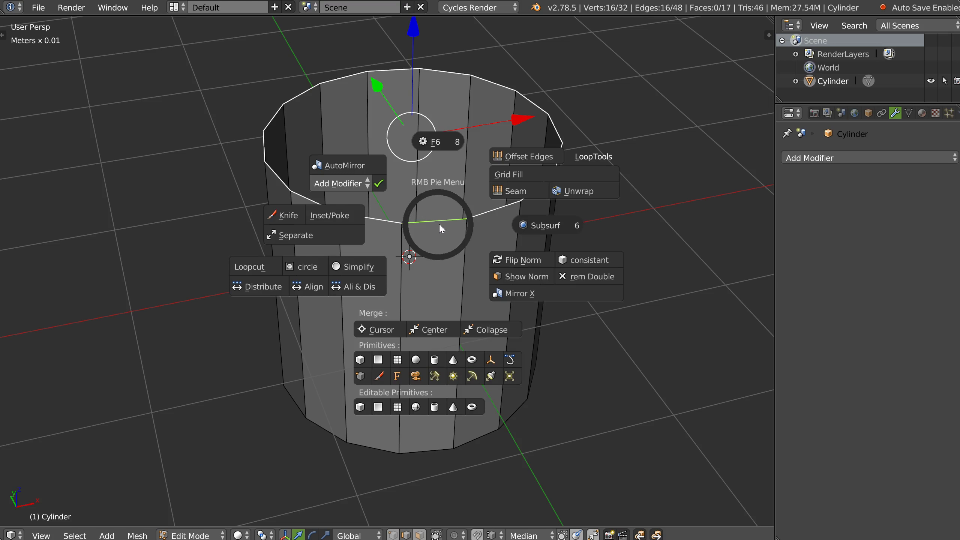
pyautogui.click(330, 212)
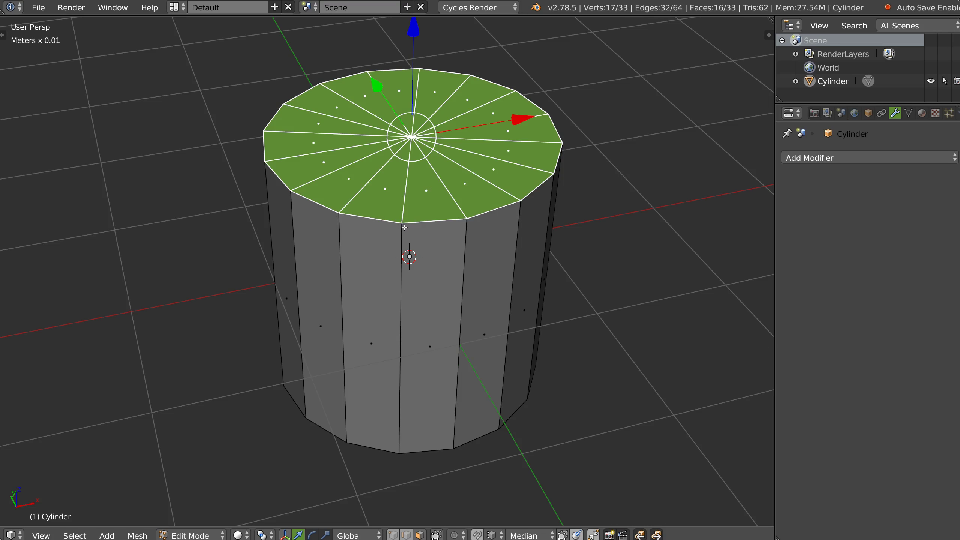
# Delete the triangle fan closing the top of the cylinder
pyautogui.press('x')
pyautogui.click(417, 238)
pyautogui.press('Tab')
# Select the open top rim and fill, inset and poke it in one Inset/Poke operation, about 0.288 thick
pyautogui.keyDown('alt'); pyautogui.click(422, 220); pyautogui.keyUp('alt')
pyautogui.rightClick(431, 224)
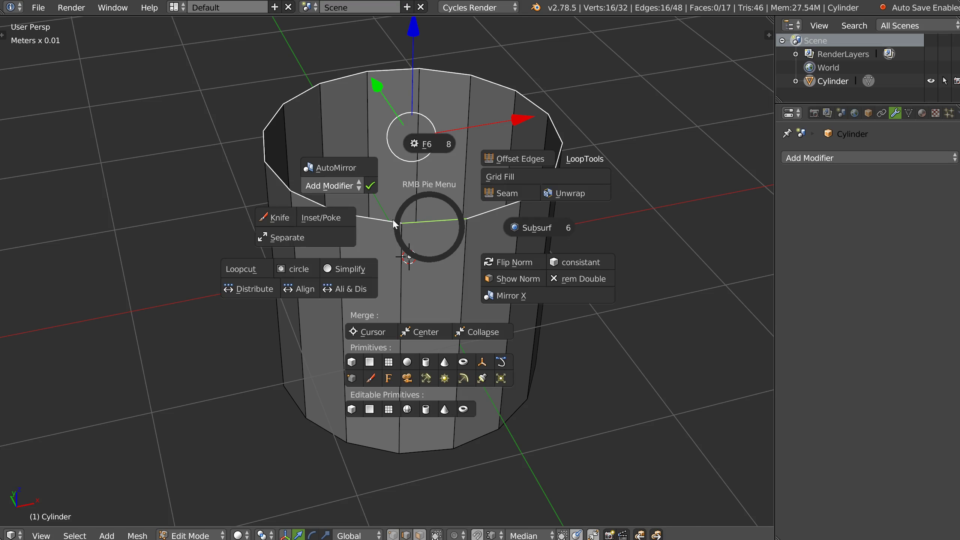
pyautogui.click(323, 216)
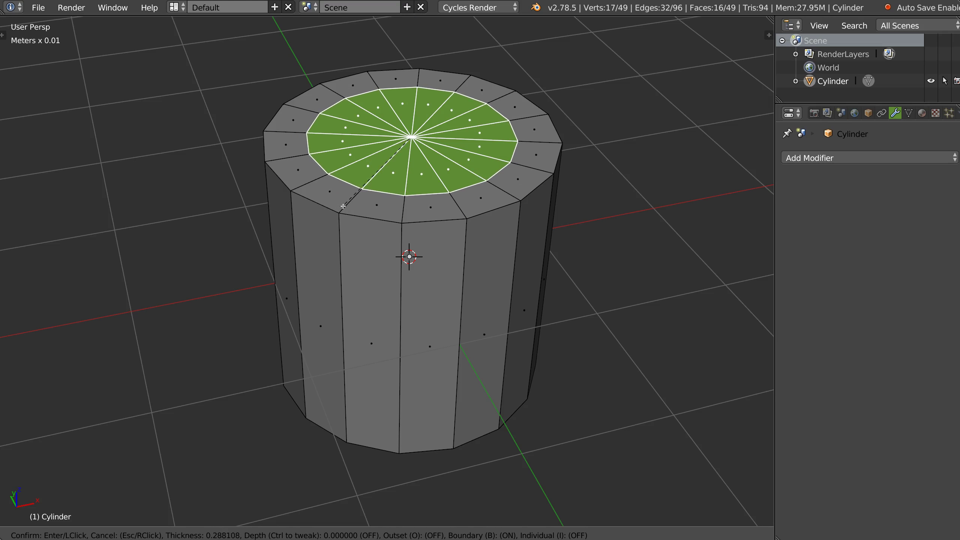
pyautogui.click(343, 208)
pyautogui.moveTo(380, 248); pyautogui.dragTo(385, 242, button='middle')
pyautogui.moveTo(454, 109); pyautogui.dragTo(398, 218, button='middle')
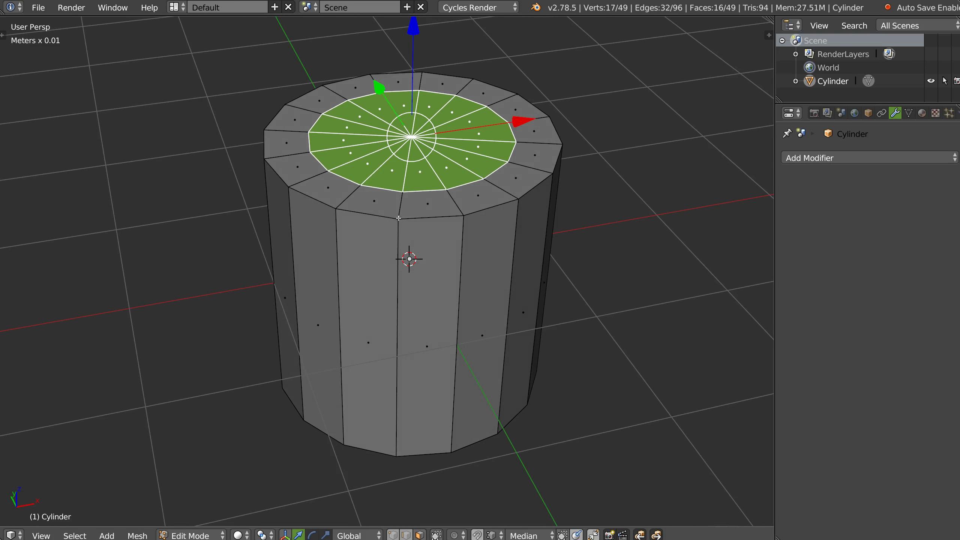
# Select the ring of side faces around the cylinder and inset it with Inset/Poke
pyautogui.keyDown('alt'); pyautogui.click(448, 301); pyautogui.keyUp('alt')
pyautogui.rightClick(451, 295)
pyautogui.click(350, 286)
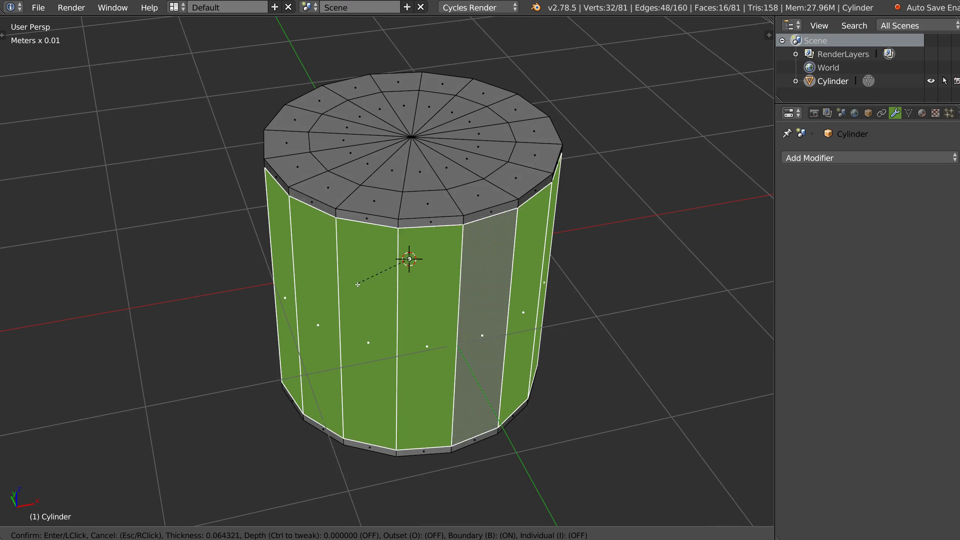
pyautogui.click(388, 285)
pyautogui.moveTo(388, 285); pyautogui.dragTo(424, 267, button='middle')
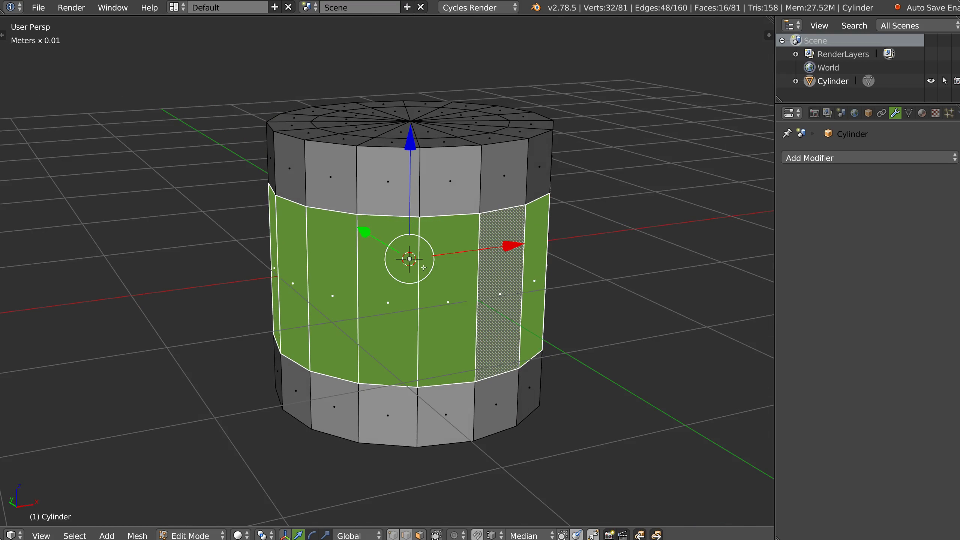
# Set the last inset's thickness to 4.3411 mm in its operation settings
pyautogui.rightClick(448, 287)
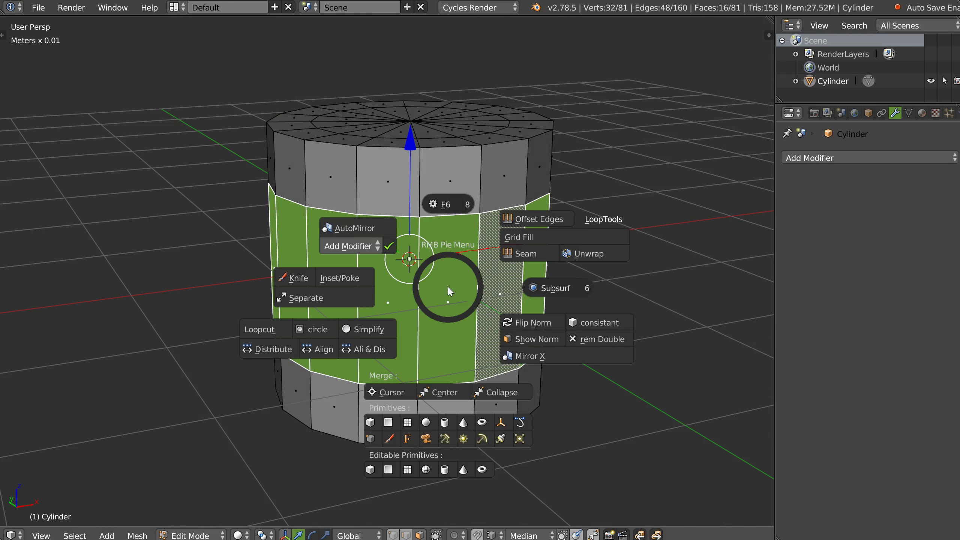
pyautogui.click(449, 204)
pyautogui.moveTo(584, 283); pyautogui.dragTo(729, 275)
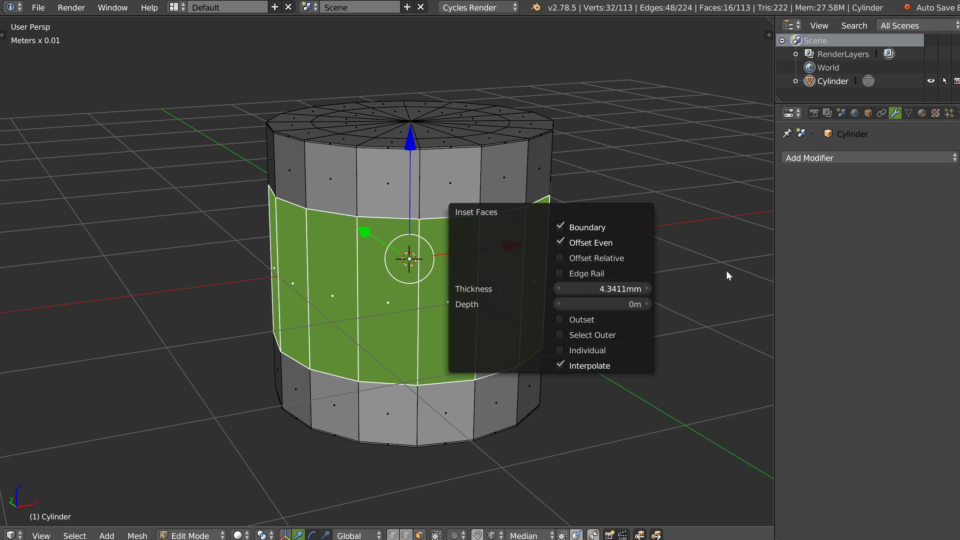
pyautogui.keyDown('alt'); pyautogui.click(444, 148); pyautogui.keyUp('alt')
pyautogui.keyDown('alt'); pyautogui.keyDown('shift'); pyautogui.click(443, 440); pyautogui.keyUp('shift'); pyautogui.keyUp('alt')
pyautogui.moveTo(443, 440); pyautogui.dragTo(426, 349, button='middle')
pyautogui.press('x')
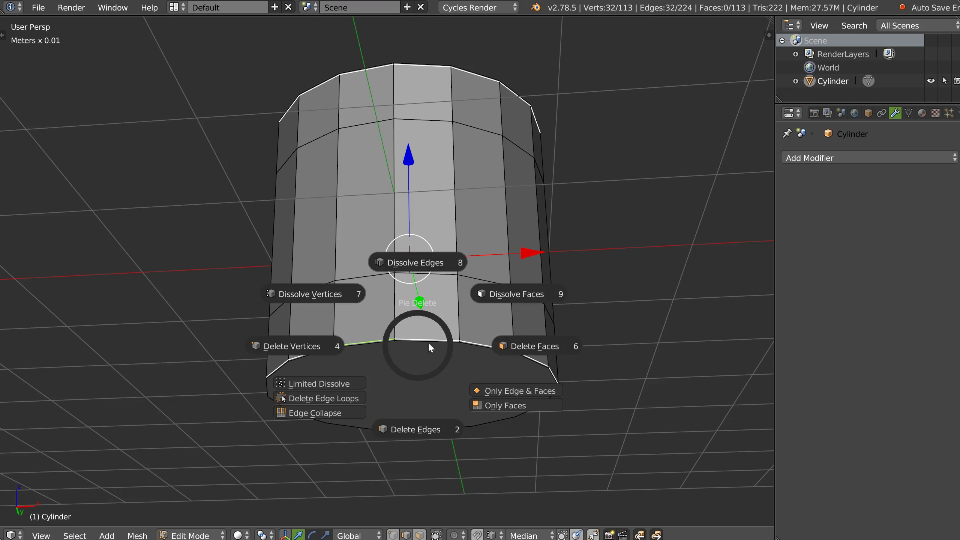
pyautogui.click(516, 344)
pyautogui.hotkey('ctrl', 'Tab')
pyautogui.click(418, 349)
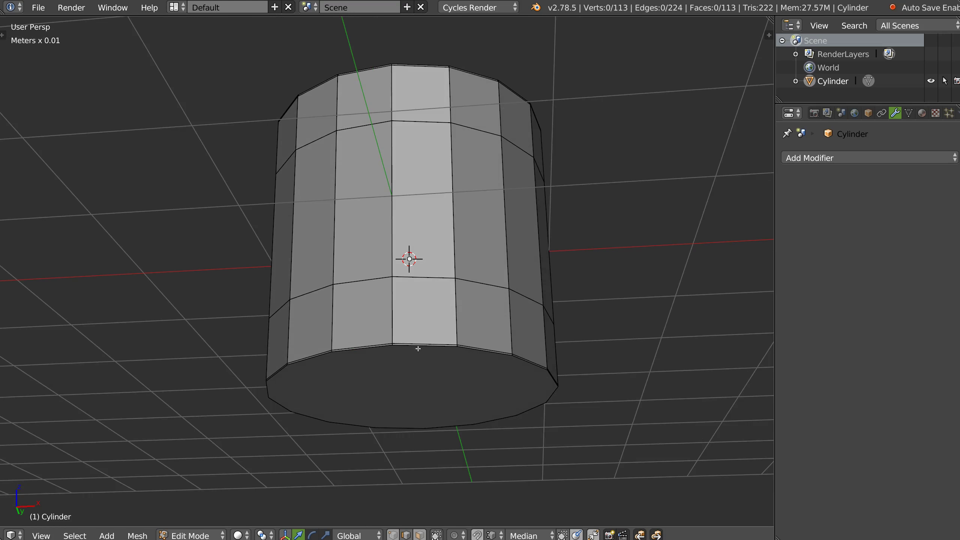
# Dissolve the thin extra edge loops next to the cylinder's top and bottom rims
pyautogui.keyDown('alt'); pyautogui.click(415, 345); pyautogui.keyUp('alt')
pyautogui.hotkey('ctrl', 'x')
pyautogui.moveTo(392, 285); pyautogui.dragTo(417, 337, button='middle')
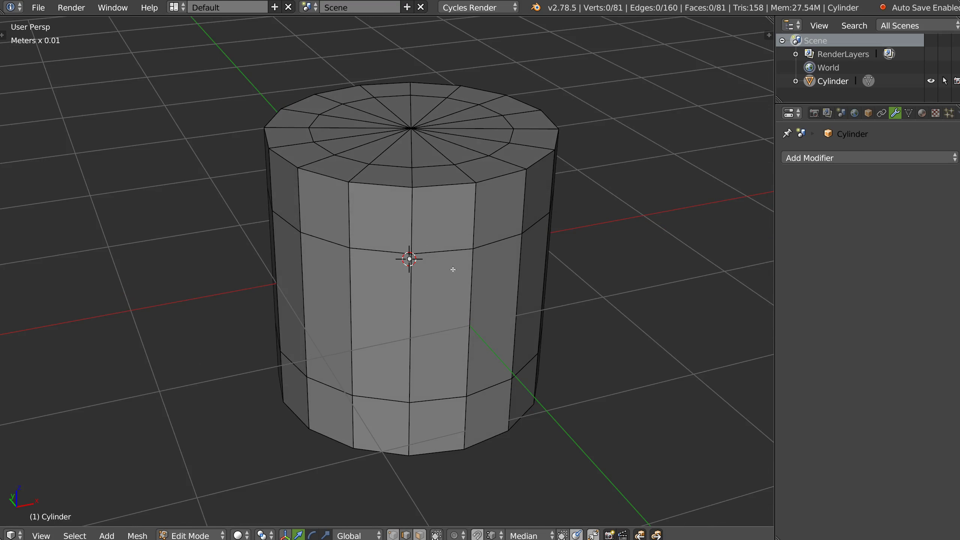
pyautogui.moveTo(449, 218); pyautogui.dragTo(409, 210, button='middle')
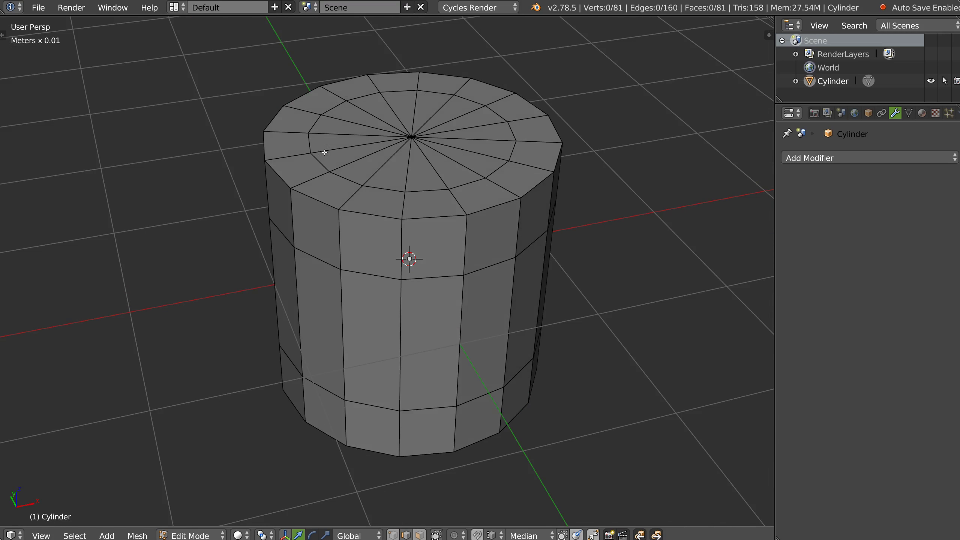
# In face selection, select the middle ring of side faces and inset it again with the Inset tool
pyautogui.moveTo(410, 172); pyautogui.dragTo(321, 153, button='middle')
pyautogui.rightClick(429, 198)
pyautogui.click(314, 192)
pyautogui.press('3')
pyautogui.keyDown('alt'); pyautogui.click(469, 317); pyautogui.keyUp('alt')
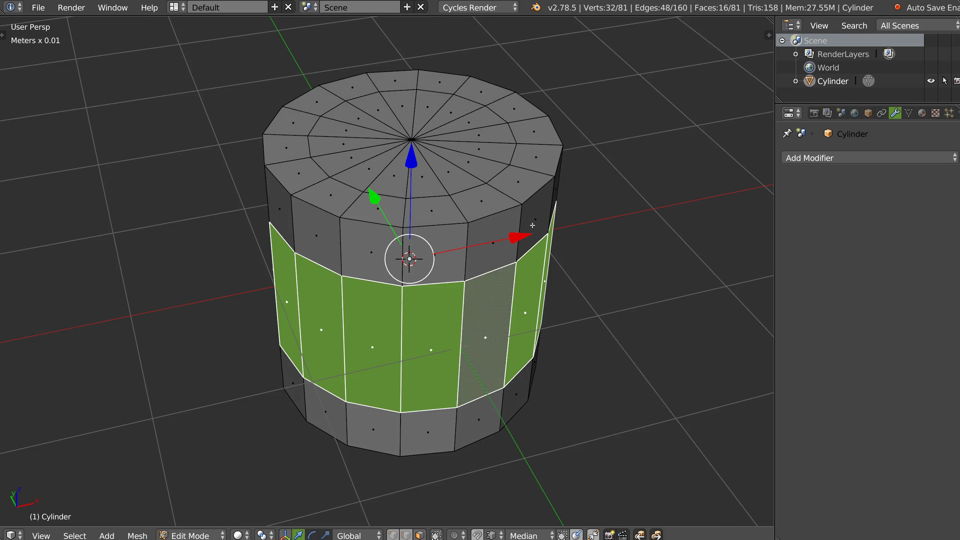
pyautogui.press('i')
pyautogui.click(563, 300)
pyautogui.moveTo(488, 305); pyautogui.dragTo(494, 232, button='middle')
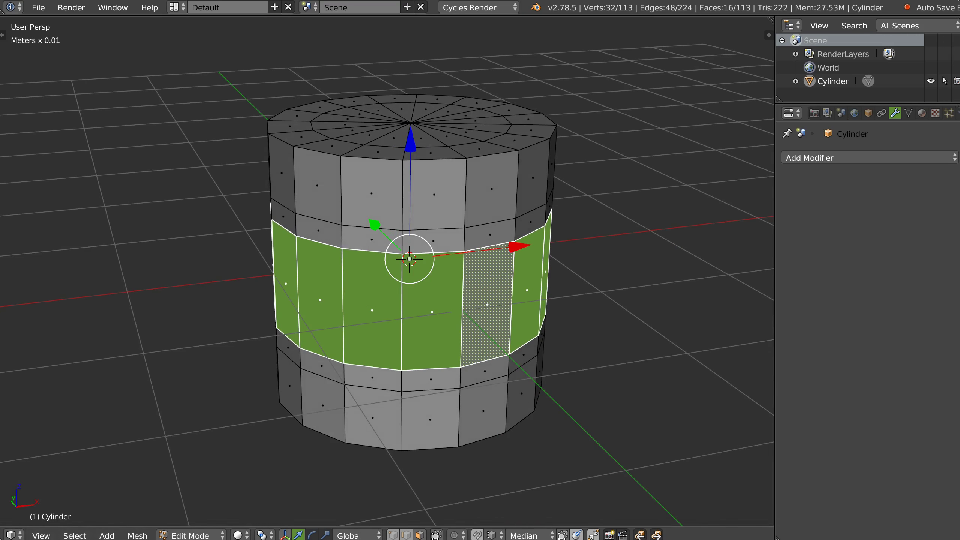
pyautogui.moveTo(491, 187)
pyautogui.mouseDown(button='middle')
pyautogui.moveTo(481, 206)
pyautogui.moveTo(474, 196)
pyautogui.mouseUp(button='middle')
# Switch to edge selection and select the edge loops running around the cylinder's side
pyautogui.press('Tab')
pyautogui.press('2')
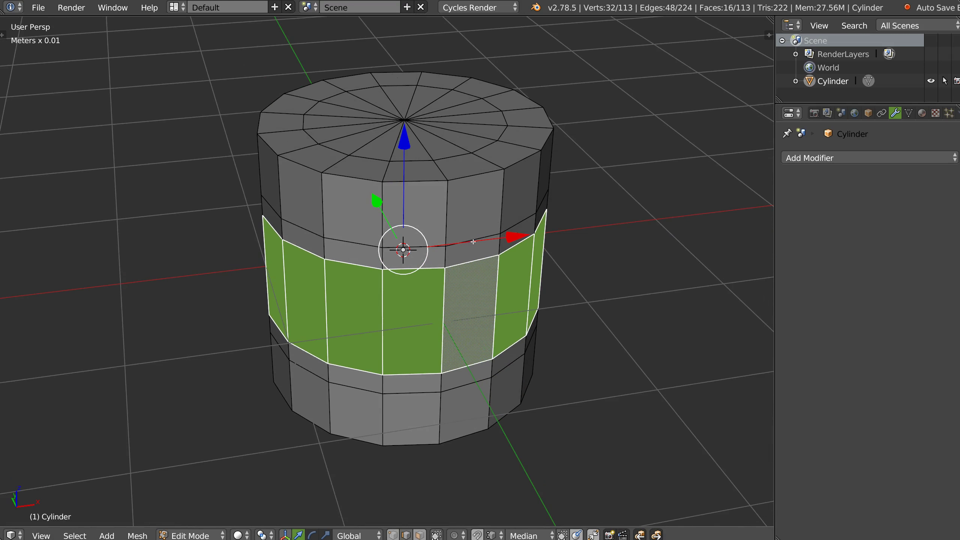
pyautogui.keyDown('alt'); pyautogui.click(530, 219); pyautogui.keyUp('alt')
pyautogui.keyDown('alt'); pyautogui.keyDown('shift'); pyautogui.click(459, 394); pyautogui.keyUp('shift'); pyautogui.keyUp('alt')
pyautogui.keyDown('alt'); pyautogui.keyDown('shift'); pyautogui.click(454, 364); pyautogui.keyUp('shift'); pyautogui.keyUp('alt')
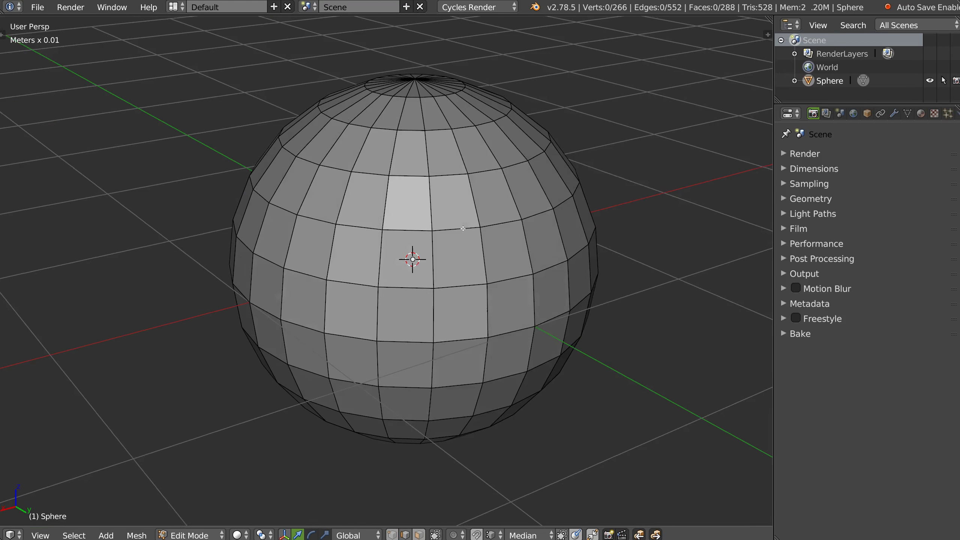
# Add a single loop cut around the upper part of the sphere with Loopcut and call up its operation settings
pyautogui.rightClick(467, 232)
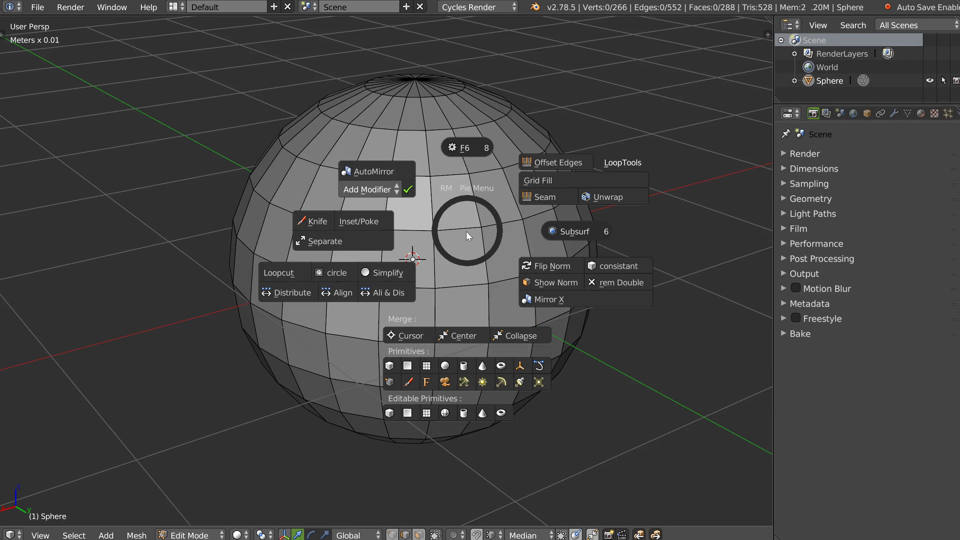
pyautogui.click(288, 277)
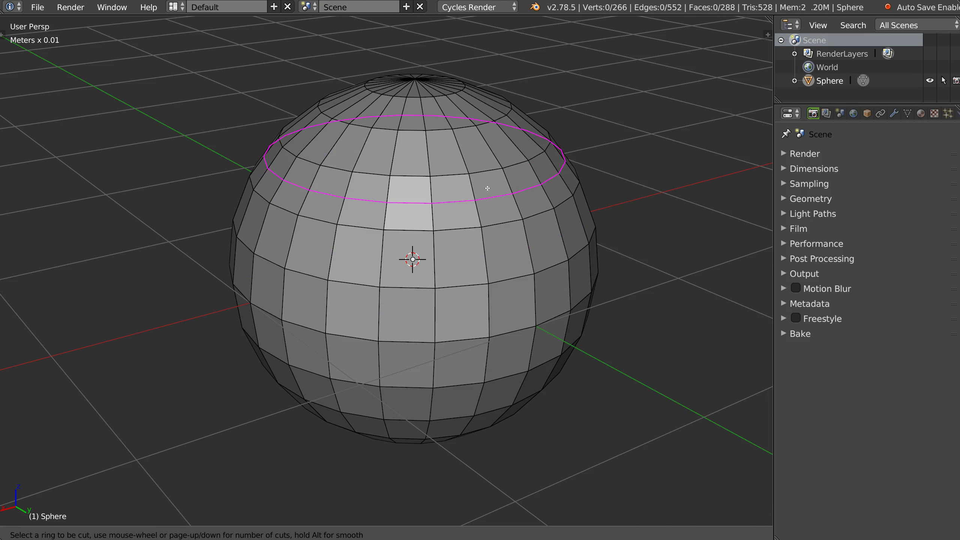
pyautogui.click(463, 155)
pyautogui.moveTo(463, 155); pyautogui.dragTo(553, 120, button='middle')
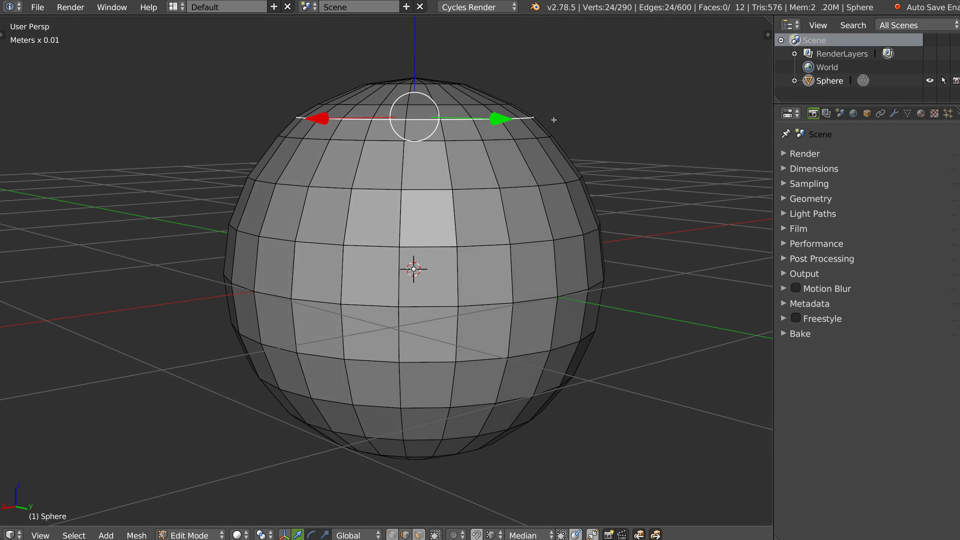
pyautogui.rightClick(523, 116)
pyautogui.click(524, 106)
# Scale the new edge loop to 0.990 and display the Resize settings
pyautogui.press('s')
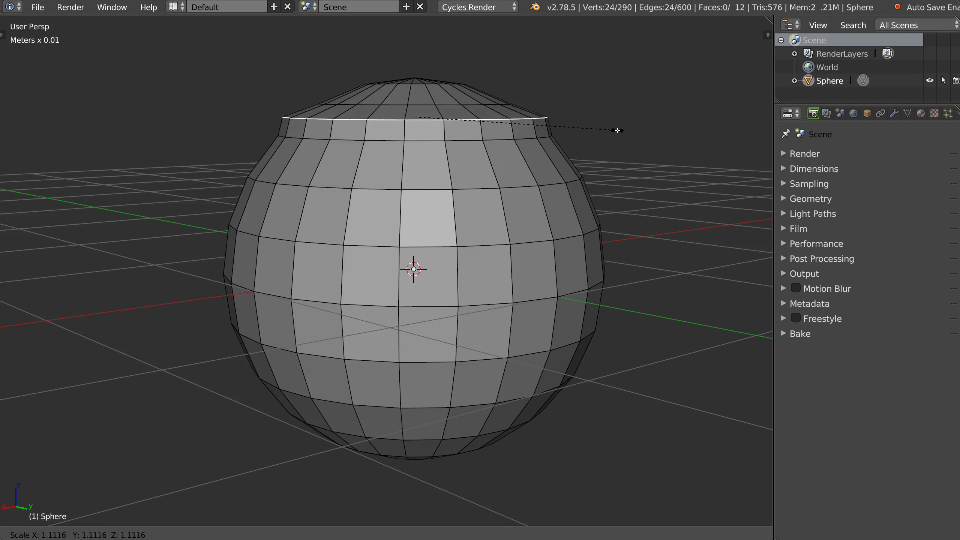
pyautogui.click(591, 128)
pyautogui.rightClick(527, 174)
pyautogui.click(535, 108)
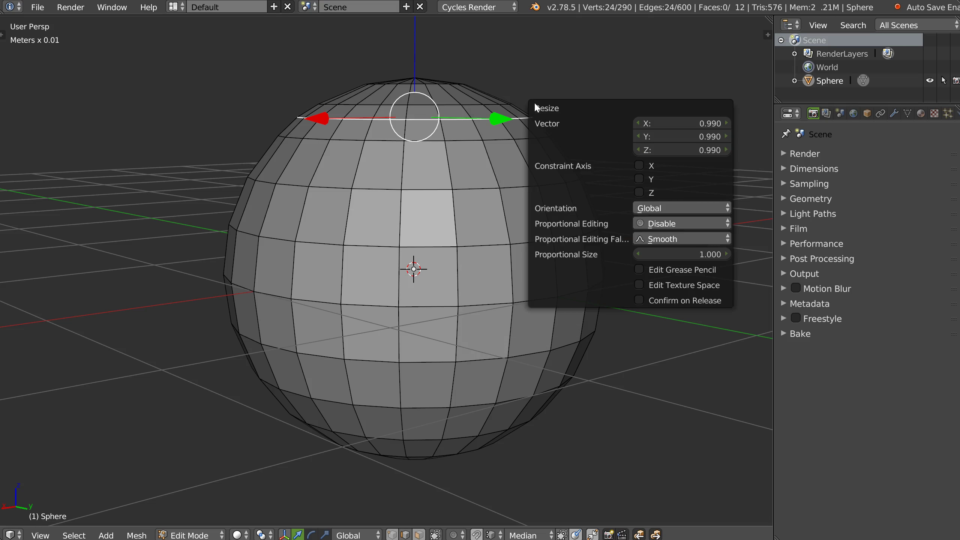
pyautogui.moveTo(499, 183); pyautogui.dragTo(474, 177, button='middle')
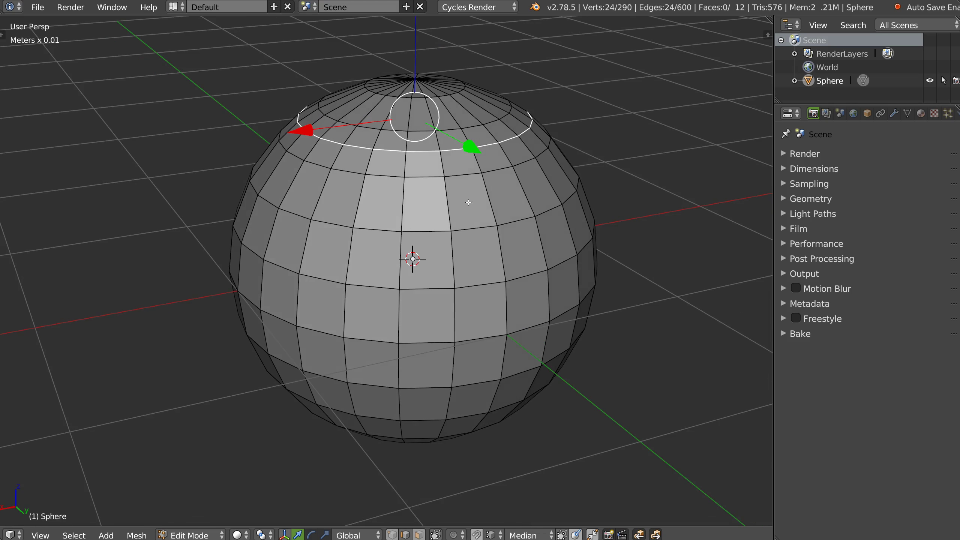
# Leave Edit Mode, replace the sphere with a Grid primitive and switch to top view
pyautogui.press('Tab')
pyautogui.press('Delete')
pyautogui.rightClick(442, 205)
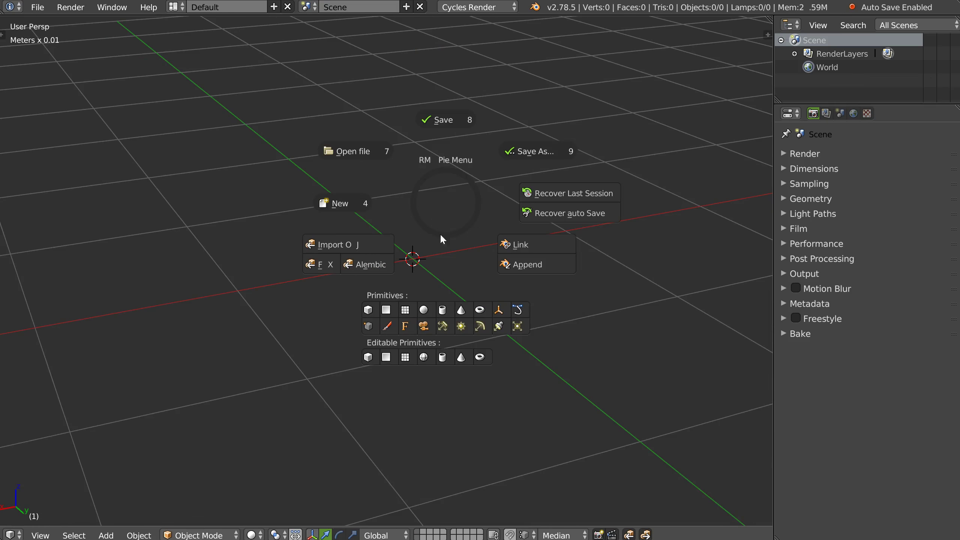
pyautogui.click(407, 309)
pyautogui.press('q')
pyautogui.click(435, 180)
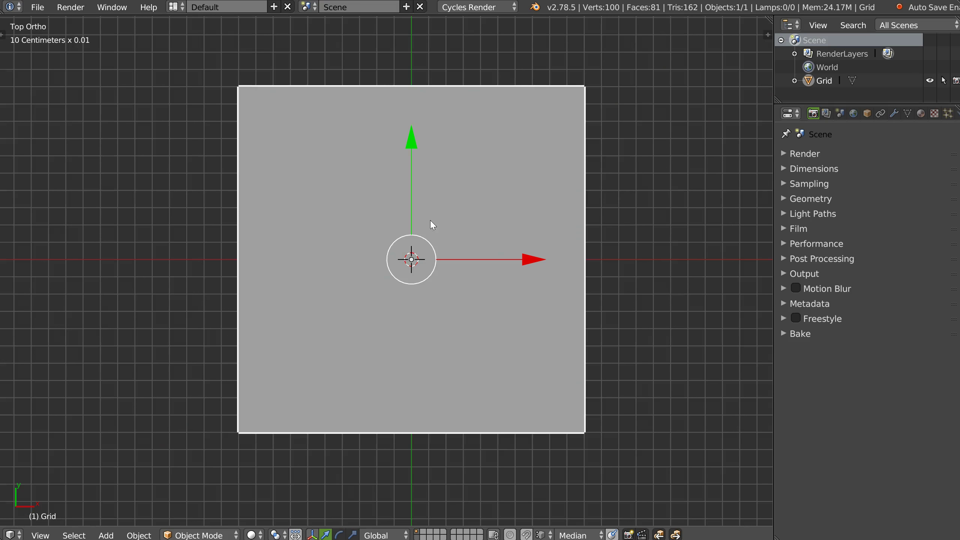
# Enter Edit Mode on the Grid, select its upper-left corner face and apply the circle tool as a single square inset
pyautogui.press('Tab')
pyautogui.scroll(3, 385, 172)
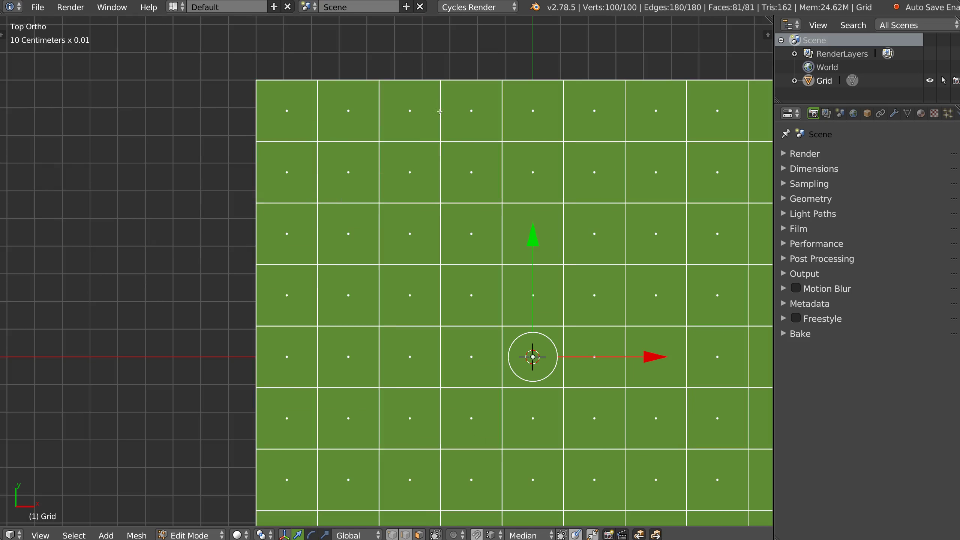
pyautogui.click(311, 106)
pyautogui.keyDown('shift'); pyautogui.moveTo(311, 105); pyautogui.dragTo(285, 110, button='middle'); pyautogui.keyUp('shift')
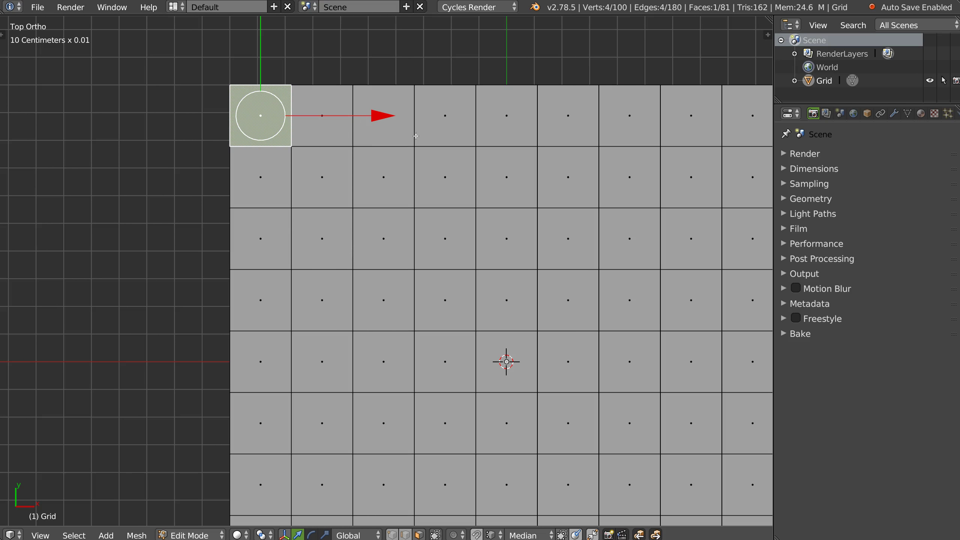
pyautogui.keyDown('shift'); pyautogui.moveTo(342, 147); pyautogui.dragTo(344, 168, button='middle'); pyautogui.keyUp('shift')
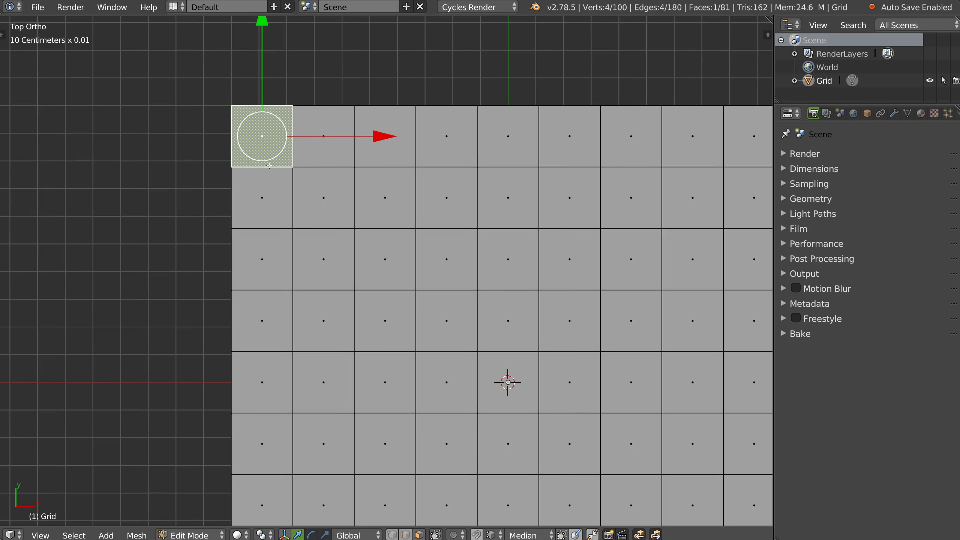
pyautogui.rightClick(355, 206)
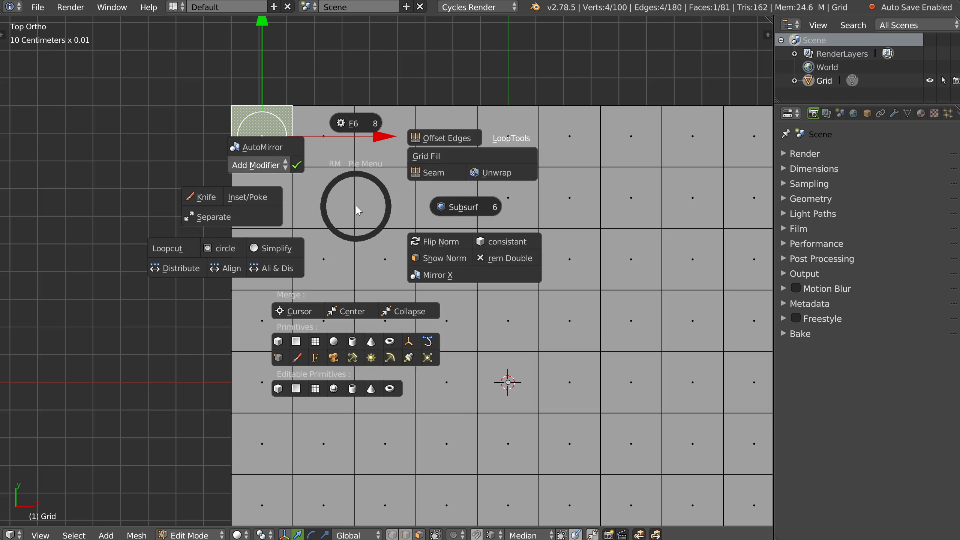
pyautogui.click(220, 248)
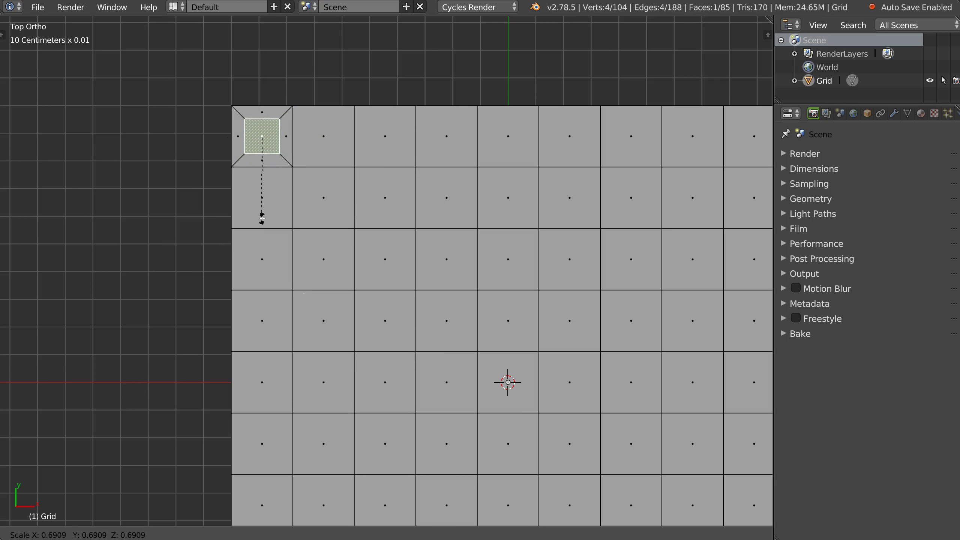
pyautogui.click(258, 144)
# Inset the second face of the top row with circle, undo that inset, and reapply circle as a nested double inset
pyautogui.click(333, 156)
pyautogui.rightClick(333, 156)
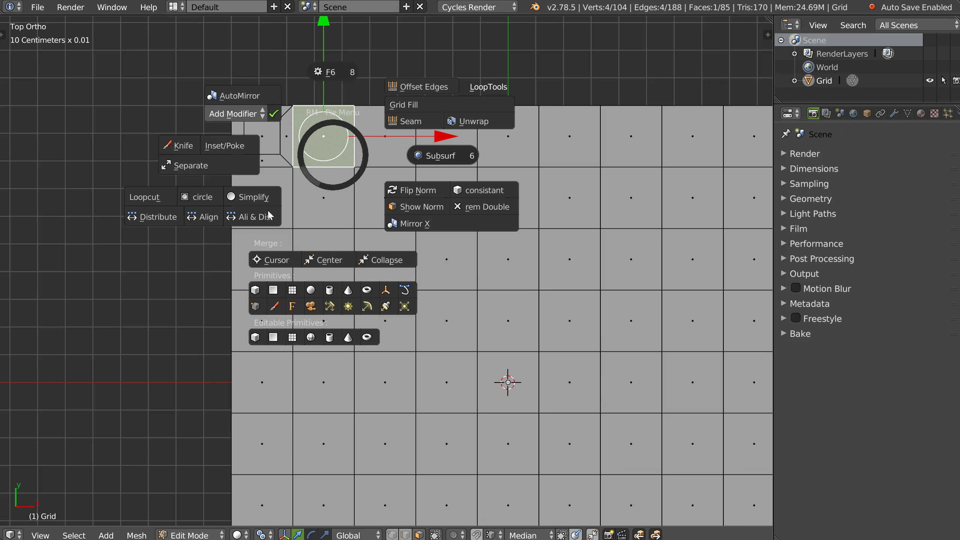
pyautogui.click(202, 195)
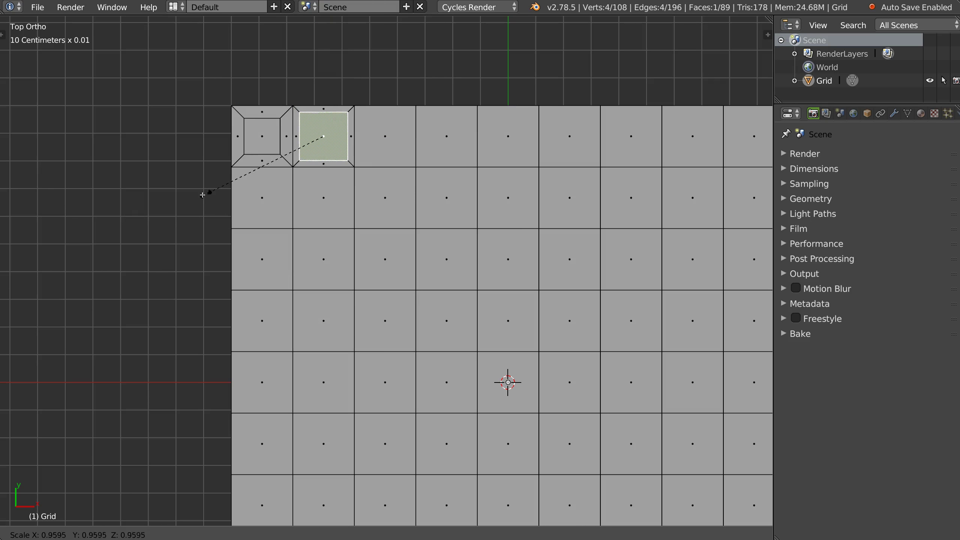
pyautogui.click(243, 196)
pyautogui.hotkey('ctrl', 'z')
pyautogui.hotkey('ctrl', 'z')
pyautogui.rightClick(317, 193)
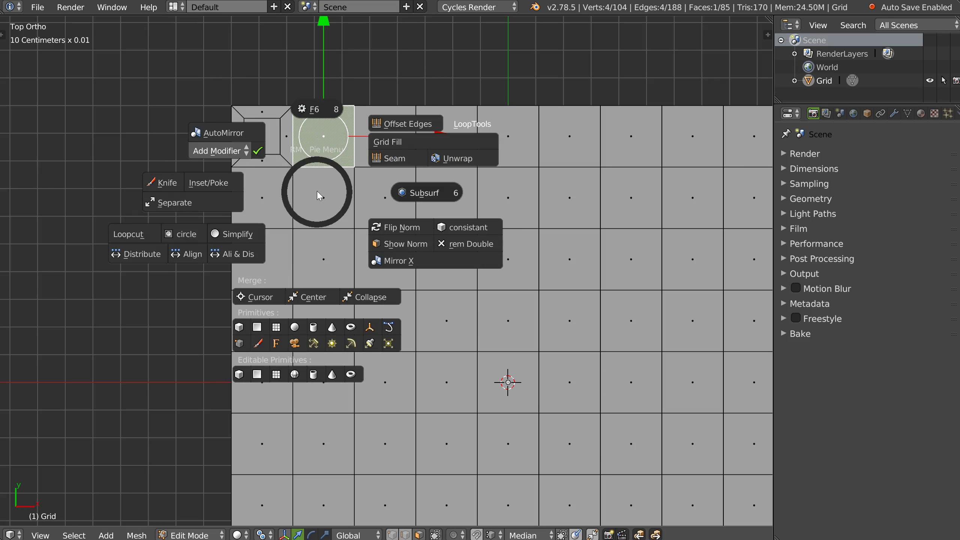
pyautogui.click(183, 232)
pyautogui.click(202, 227)
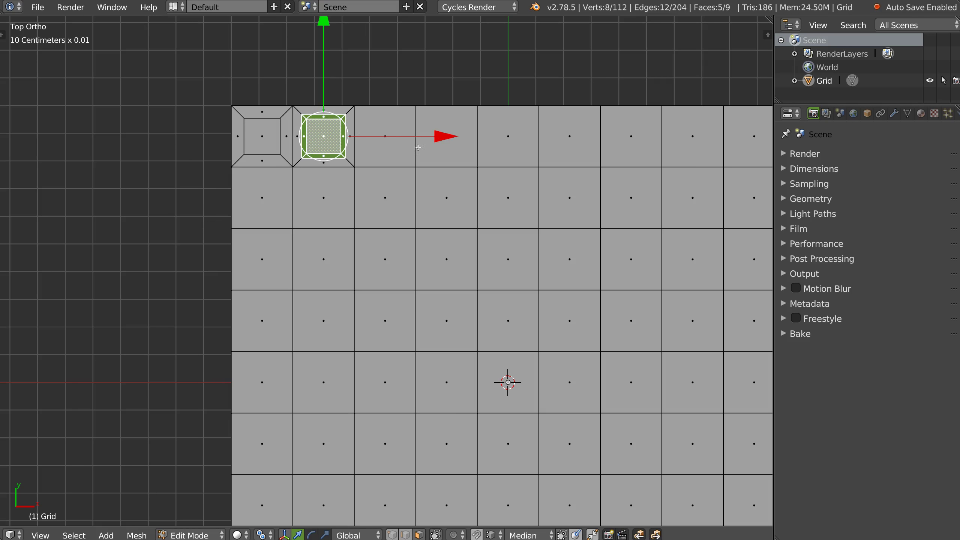
# Select the third and fourth faces of the top row together and give each a single square inset with circle
pyautogui.rightClick(389, 155)
pyautogui.keyDown('shift'); pyautogui.rightClick(444, 158); pyautogui.keyUp('shift')
pyautogui.rightClick(444, 158)
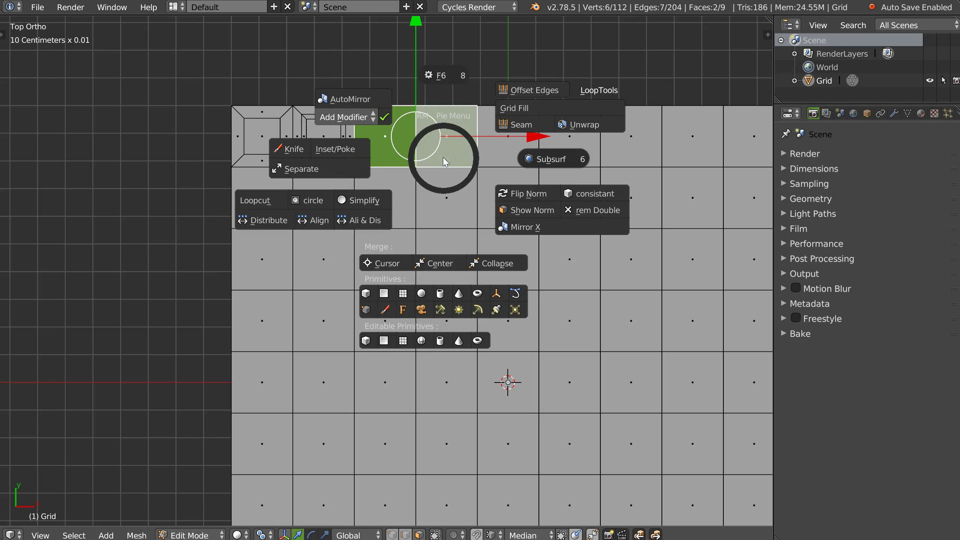
pyautogui.click(312, 199)
pyautogui.press('s')
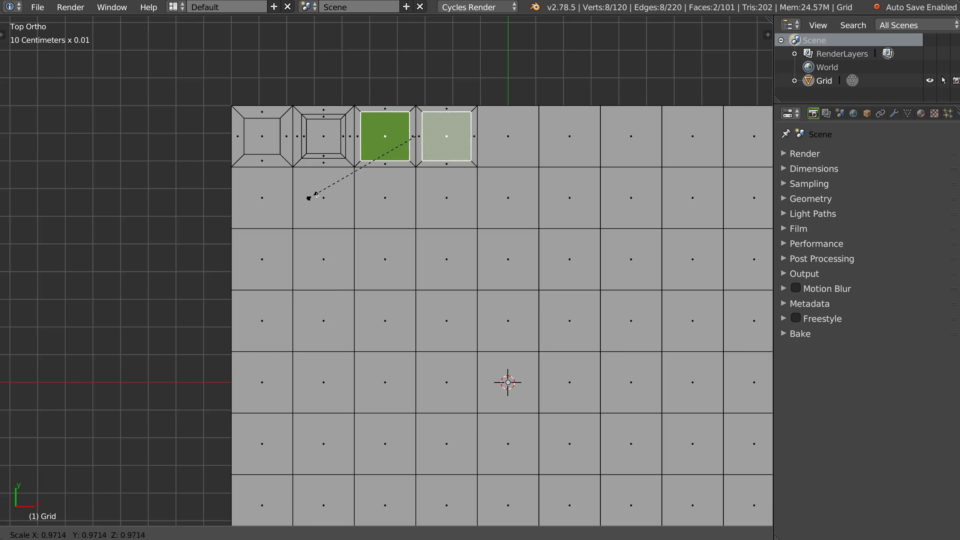
pyautogui.click(328, 196)
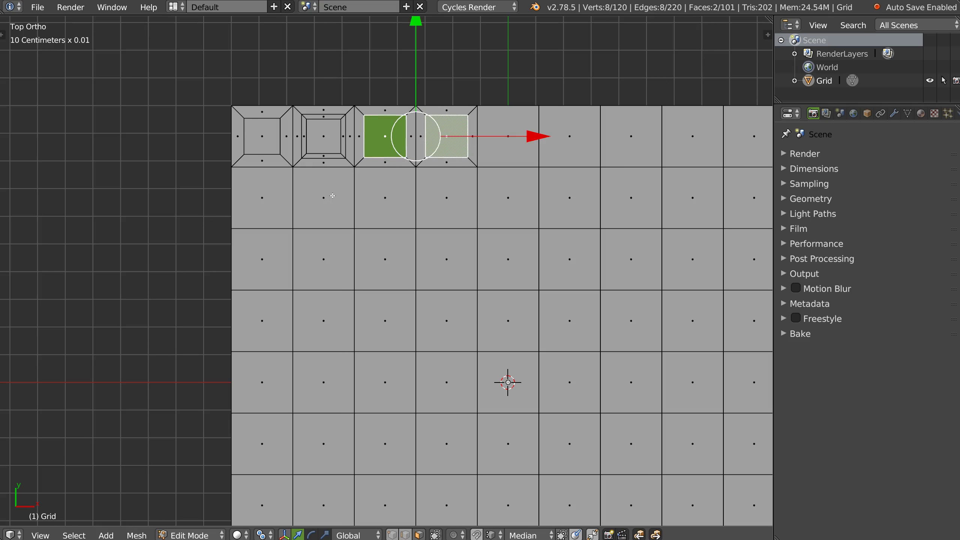
# Select the two-by-two block of faces beneath the first two insets and turn it into one octagon with circle
pyautogui.rightClick(262, 197)
pyautogui.keyDown('shift'); pyautogui.rightClick(322, 259); pyautogui.keyUp('shift')
pyautogui.keyDown('shift'); pyautogui.click(322, 199); pyautogui.keyUp('shift')
pyautogui.keyDown('shift'); pyautogui.click(261, 260); pyautogui.keyUp('shift')
pyautogui.rightClick(305, 247)
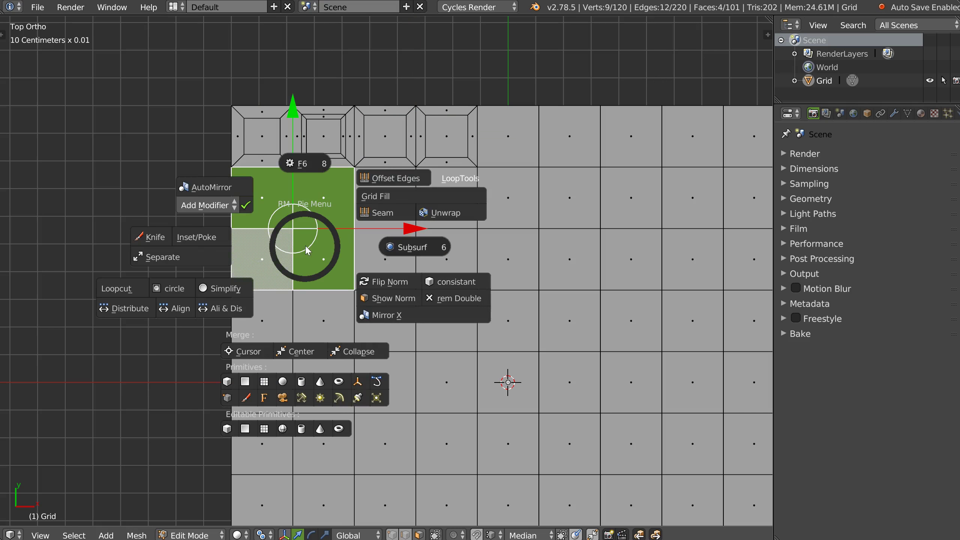
pyautogui.click(169, 290)
pyautogui.click(214, 272)
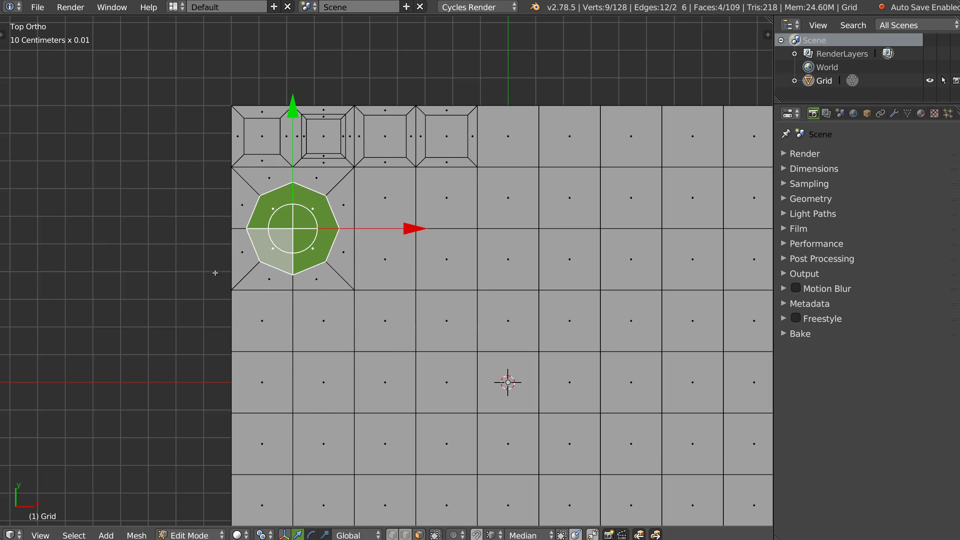
# Select the second-row face just right of the octagon and apply circle as an eight-sided disc with spokes
pyautogui.keyDown('shift'); pyautogui.moveTo(214, 272); pyautogui.dragTo(192, 263, button='middle'); pyautogui.keyUp('shift')
pyautogui.rightClick(368, 195)
pyautogui.rightClick(367, 194)
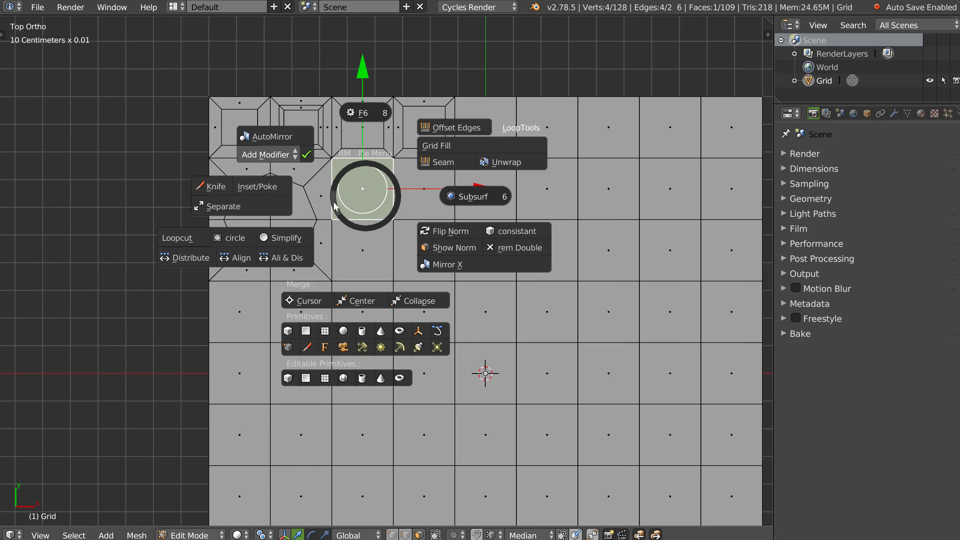
pyautogui.click(236, 240)
pyautogui.click(271, 229)
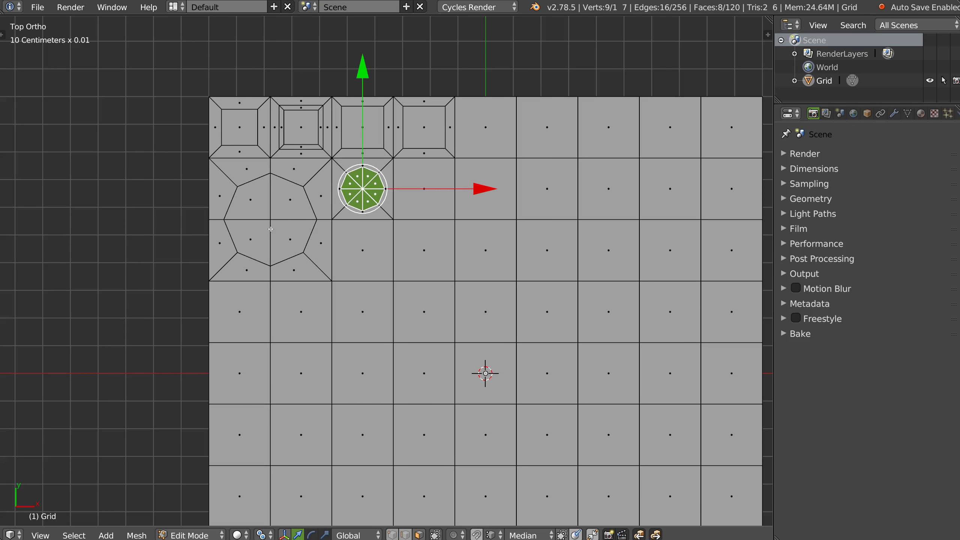
# Select the next three faces of the second row and turn each into a spoked octagon with an inner ring using circle
pyautogui.keyDown('shift'); pyautogui.moveTo(404, 193); pyautogui.dragTo(360, 193, button='middle'); pyautogui.keyUp('shift')
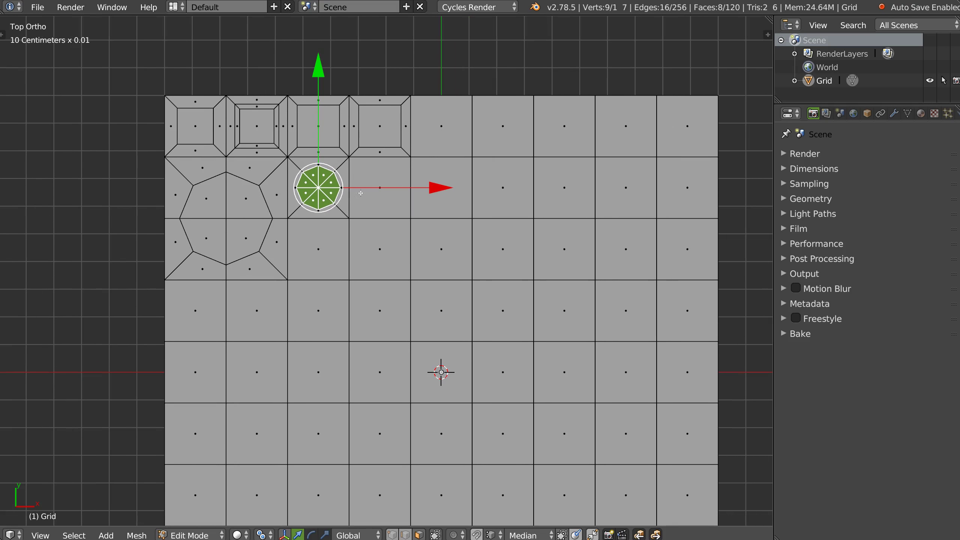
pyautogui.click(382, 201)
pyautogui.keyDown('shift'); pyautogui.click(444, 204); pyautogui.keyUp('shift')
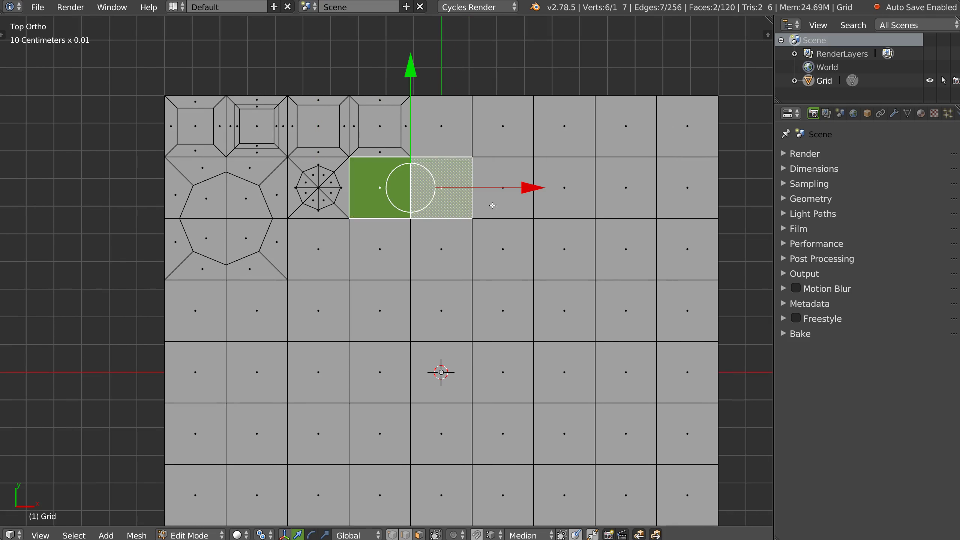
pyautogui.keyDown('shift'); pyautogui.click(490, 204); pyautogui.keyUp('shift')
pyautogui.rightClick(491, 207)
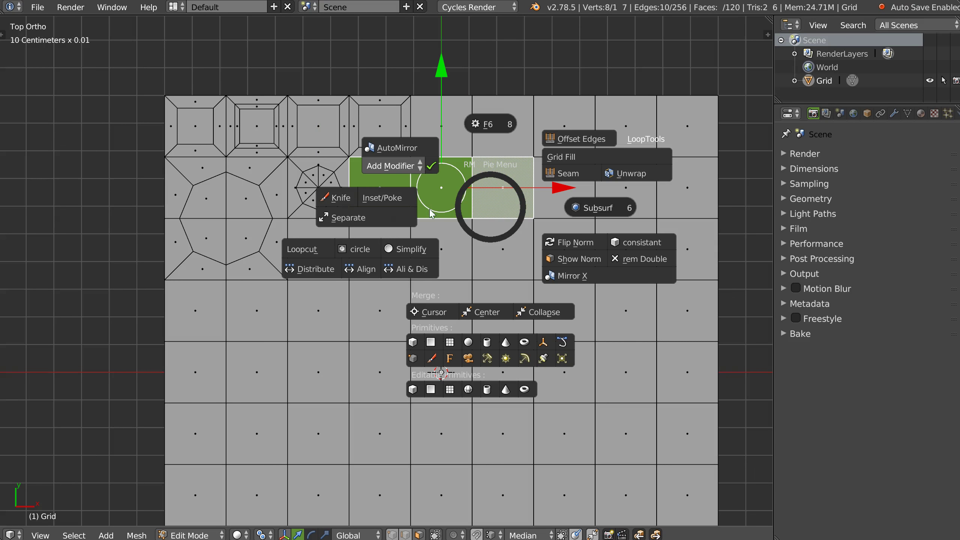
pyautogui.click(357, 249)
pyautogui.press('s')
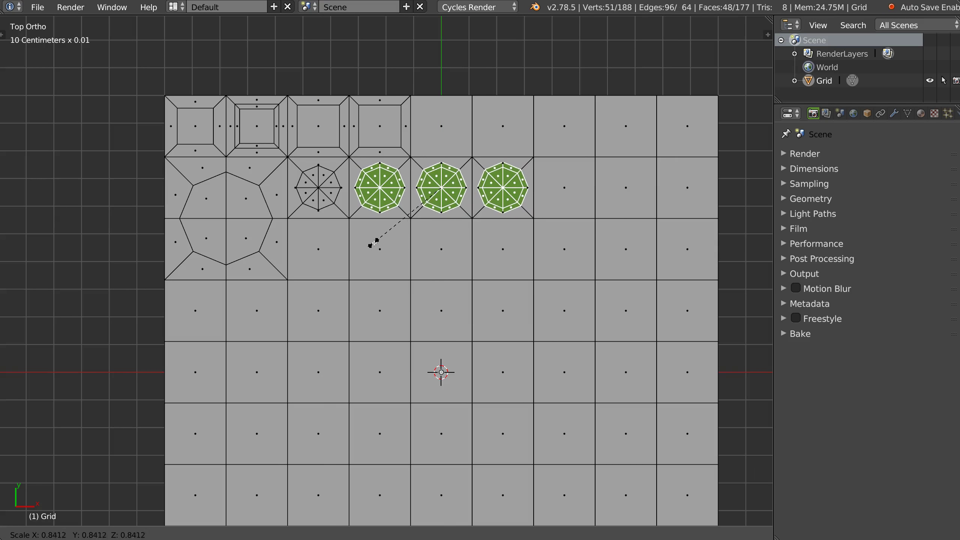
pyautogui.click(382, 240)
# Switch to vertex selection, select three adjacent vertices in the row below the spoked octagons and turn each into a diamond with circle
pyautogui.keyDown('shift'); pyautogui.moveTo(380, 242); pyautogui.dragTo(347, 235, button='middle'); pyautogui.keyUp('shift')
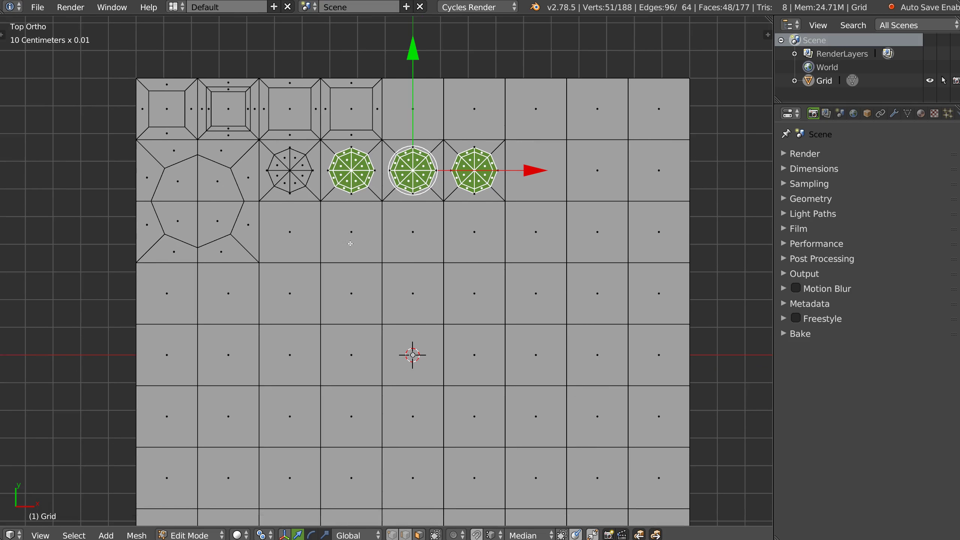
pyautogui.keyDown('shift'); pyautogui.moveTo(351, 235); pyautogui.dragTo(363, 153, button='middle'); pyautogui.keyUp('shift')
pyautogui.hotkey('ctrl', 'Tab')
pyautogui.keyDown('shift'); pyautogui.moveTo(336, 186); pyautogui.dragTo(329, 207, button='middle'); pyautogui.keyUp('shift')
pyautogui.rightClick(330, 208)
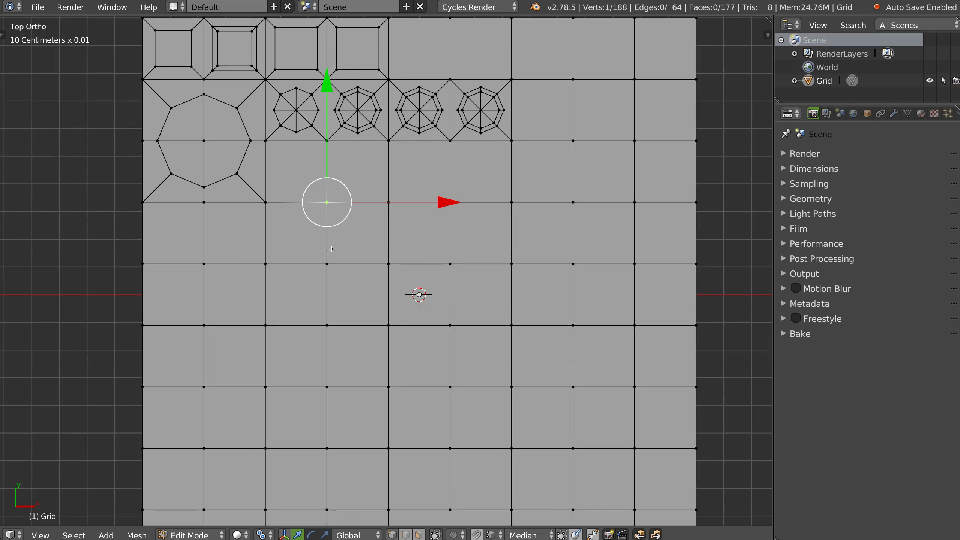
pyautogui.keyDown('shift'); pyautogui.rightClick(379, 222); pyautogui.keyUp('shift')
pyautogui.keyDown('shift'); pyautogui.rightClick(440, 223); pyautogui.keyUp('shift')
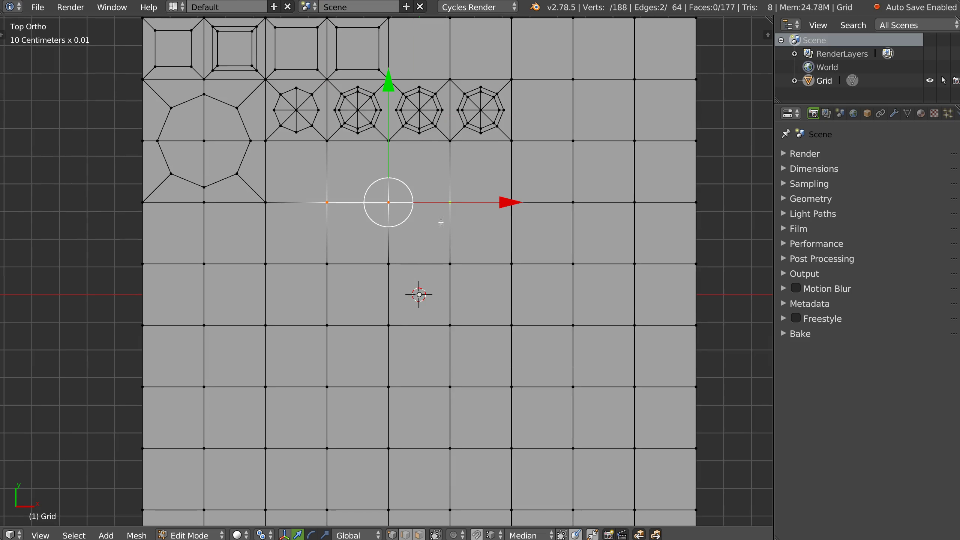
pyautogui.rightClick(440, 224)
pyautogui.click(307, 261)
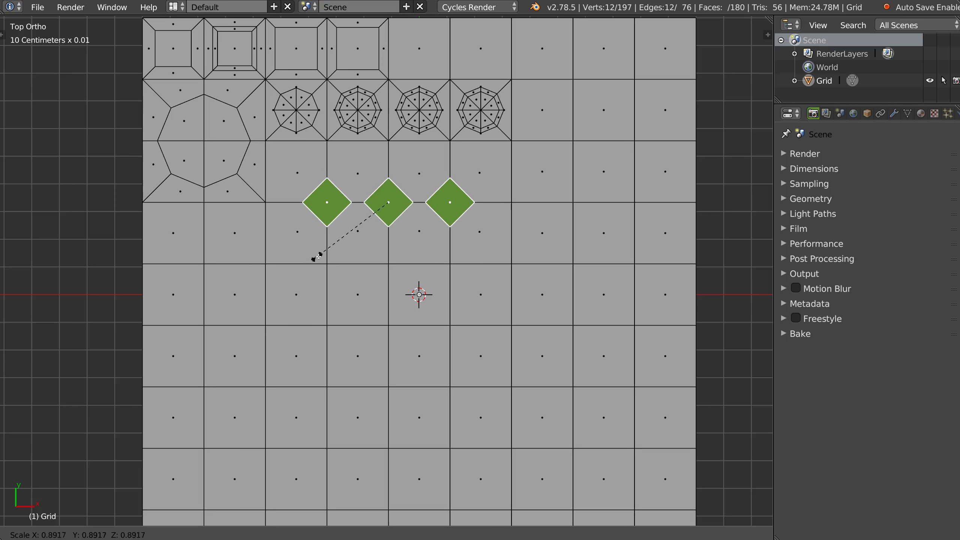
pyautogui.click(318, 259)
# Select the three vertices directly below the diamonds and apply circle to make double-ring diamonds around them
pyautogui.press('1')
pyautogui.click(332, 267)
pyautogui.keyDown('shift'); pyautogui.click(389, 271); pyautogui.keyUp('shift')
pyautogui.keyDown('shift'); pyautogui.click(455, 273); pyautogui.keyUp('shift')
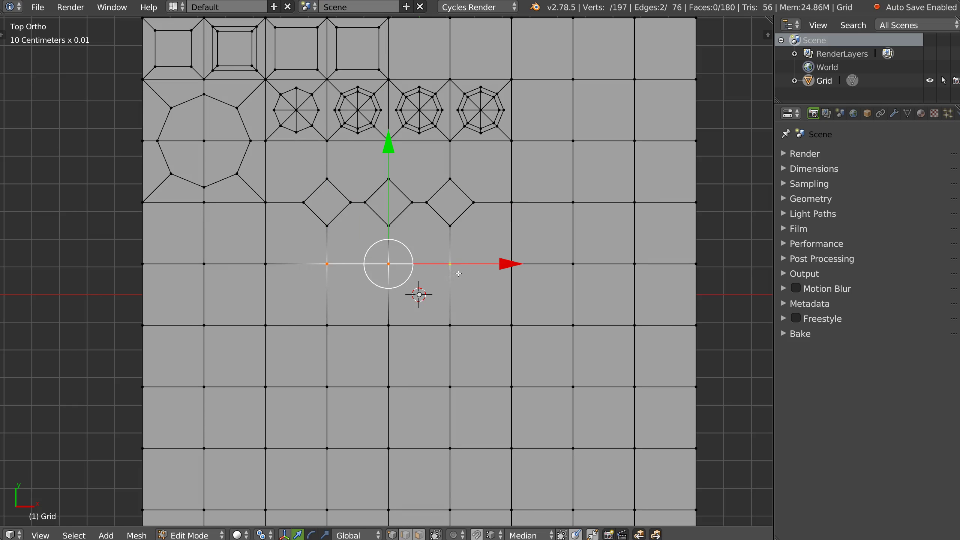
pyautogui.rightClick(457, 274)
pyautogui.click(324, 316)
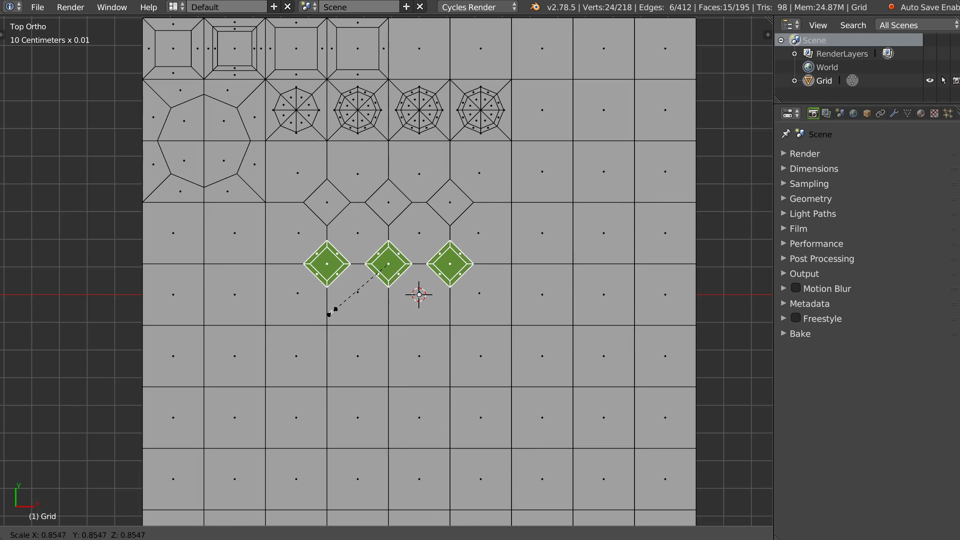
# Select the single vertex to the right of the upper diamond row and apply circle as a spoked octagon with an inner ring
pyautogui.keyDown('shift'); pyautogui.moveTo(330, 315); pyautogui.dragTo(349, 239, button='middle'); pyautogui.keyUp('shift')
pyautogui.press('1')
pyautogui.click(458, 195)
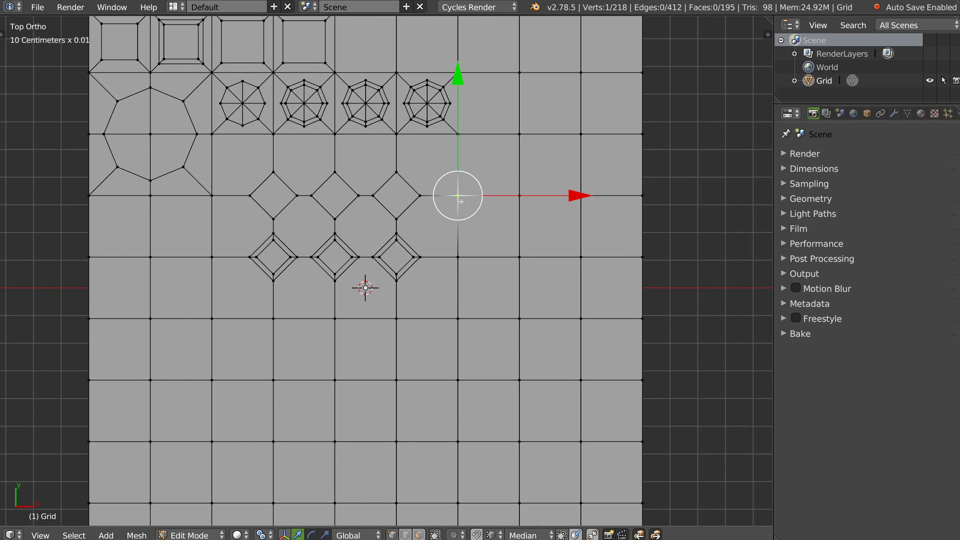
pyautogui.rightClick(458, 195)
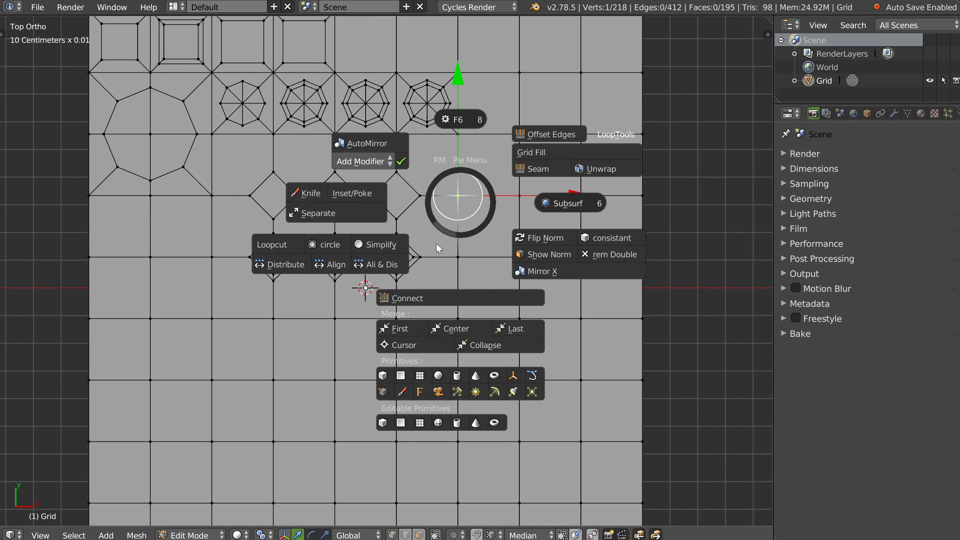
pyautogui.click(328, 243)
# Select the four corner vertices of a face right of the diamonds and make a double-ring diamond at each with circle
pyautogui.keyDown('shift'); pyautogui.moveTo(522, 208); pyautogui.dragTo(465, 193, button='middle'); pyautogui.keyUp('shift')
pyautogui.press('1')
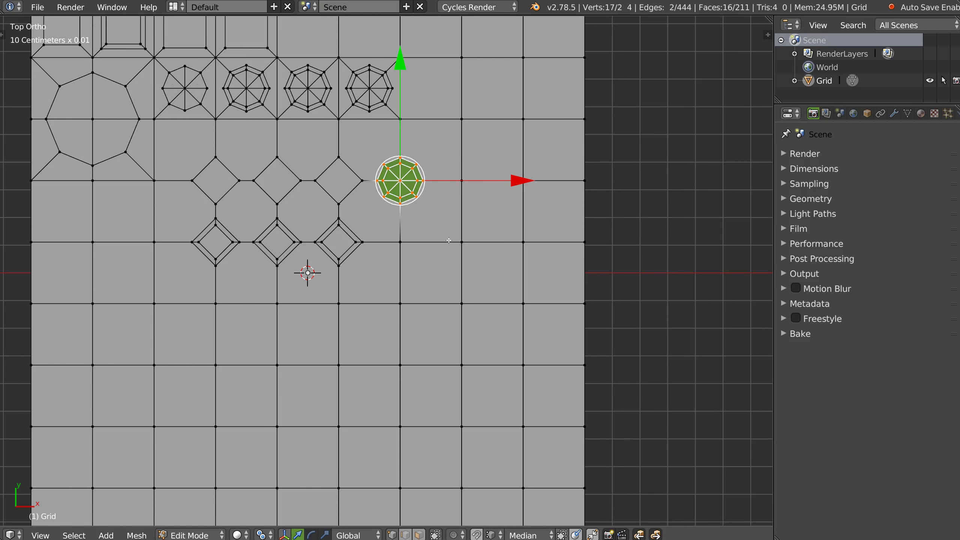
pyautogui.click(461, 242)
pyautogui.keyDown('shift'); pyautogui.click(523, 242); pyautogui.keyUp('shift')
pyautogui.moveTo(511, 256); pyautogui.dragTo(489, 270)
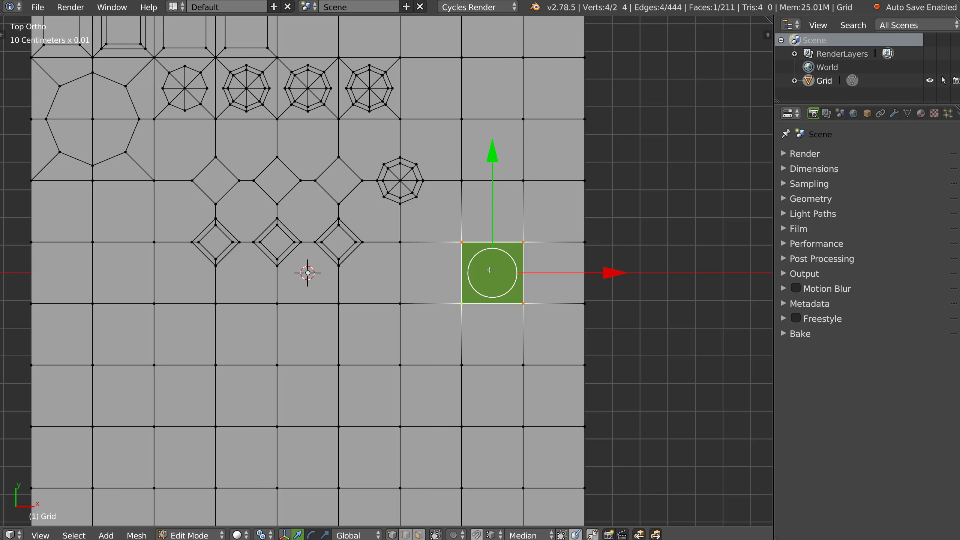
pyautogui.rightClick(487, 253)
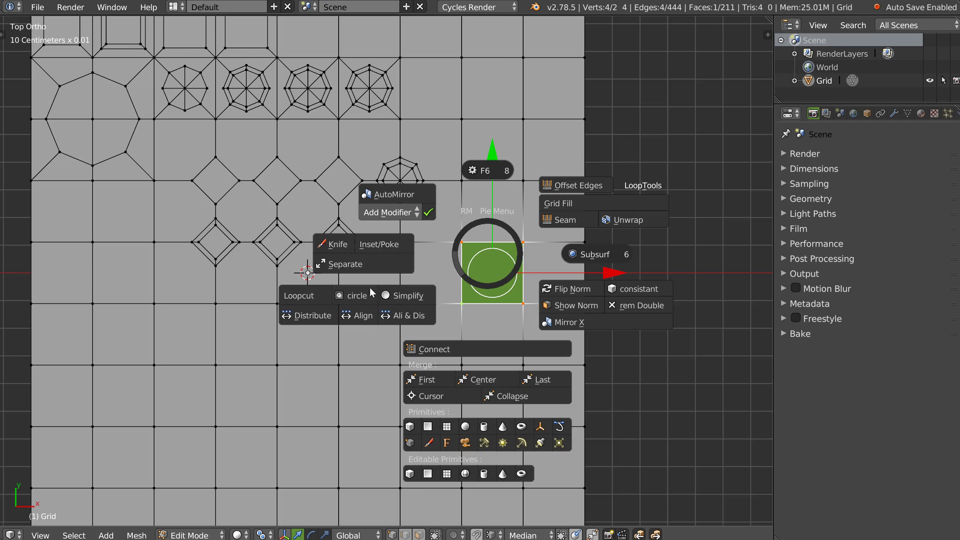
pyautogui.click(357, 299)
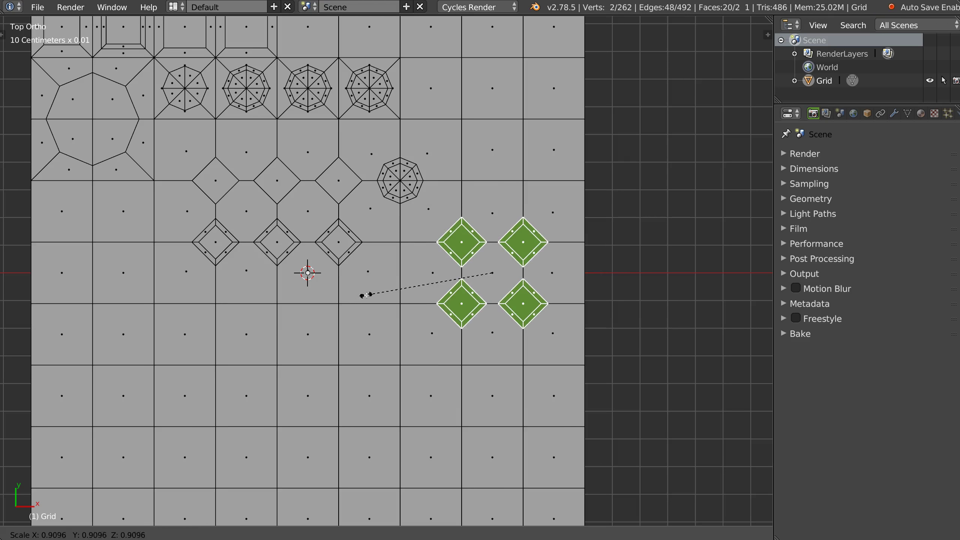
pyautogui.click(467, 318)
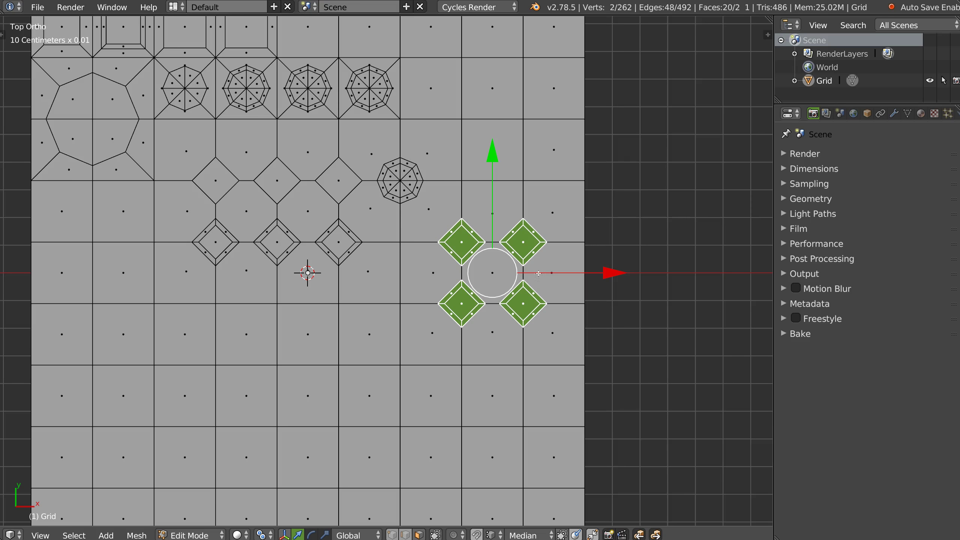
# Show the whole grid and return to Object Mode
pyautogui.keyDown('shift'); pyautogui.moveTo(425, 224); pyautogui.dragTo(455, 244, button='middle'); pyautogui.keyUp('shift')
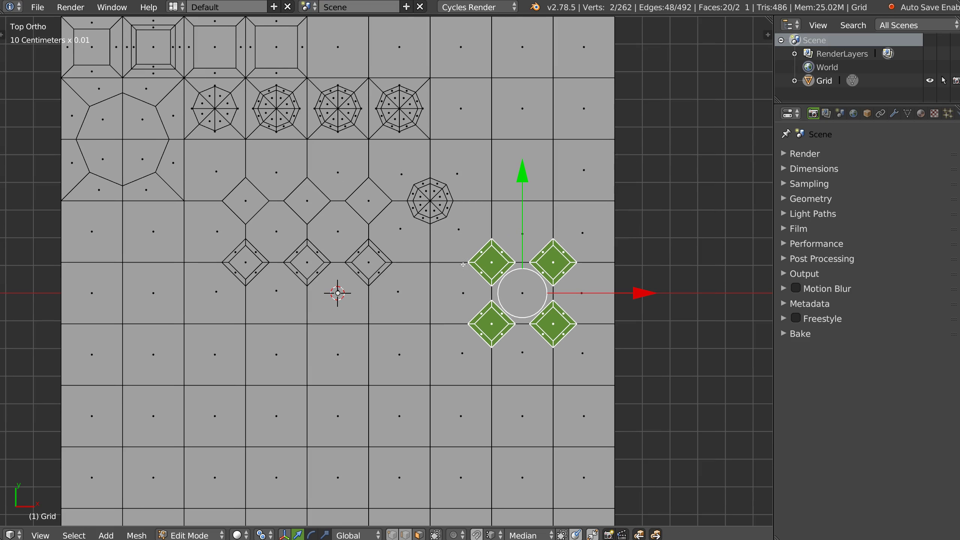
pyautogui.scroll(-4, 410, 256)
pyautogui.press('Tab')
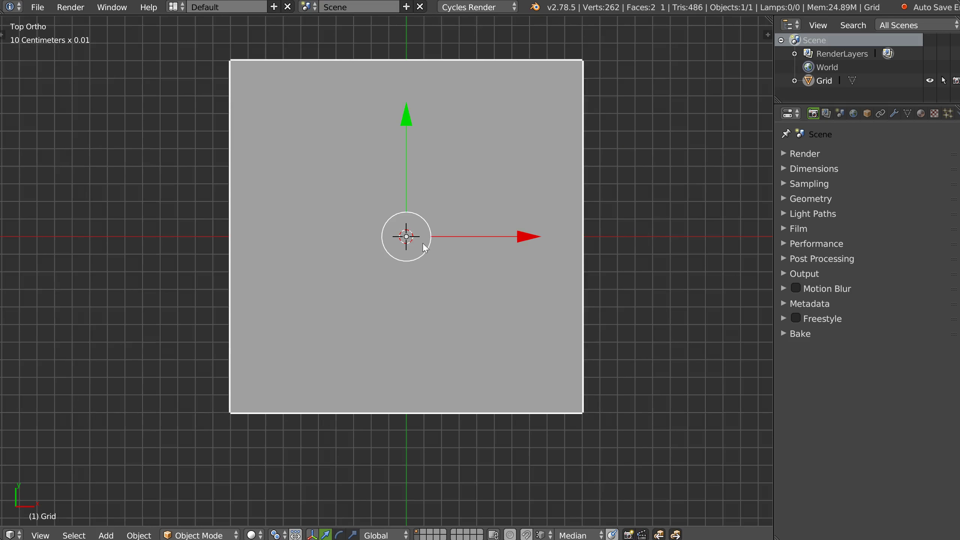
# Delete the grid and replace it with a cube opened in Edit Mode
pyautogui.moveTo(423, 242); pyautogui.dragTo(416, 190, button='middle')
pyautogui.press('x')
pyautogui.click(387, 258)
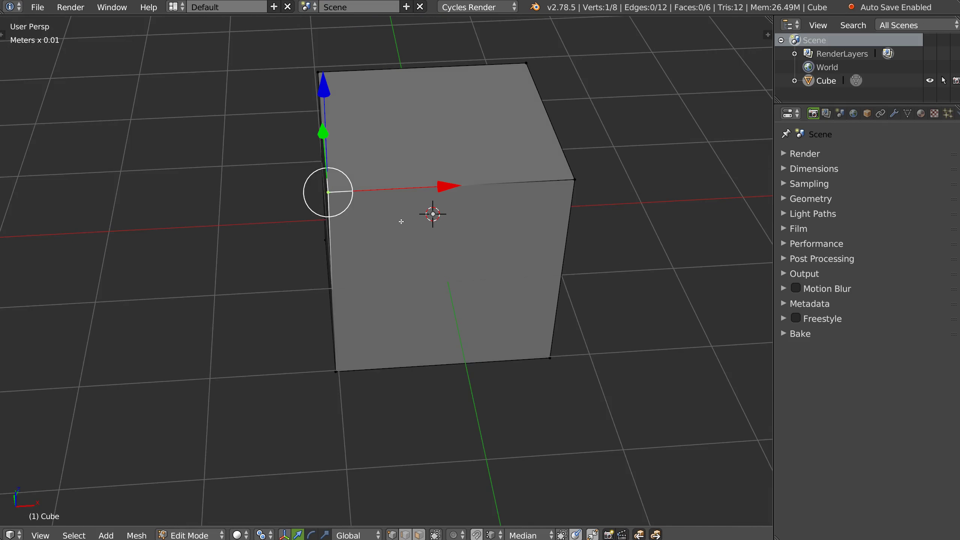
# Connect the cube's near top corner vertex to the diagonally opposite vertex of the top face
pyautogui.rightClick(401, 219)
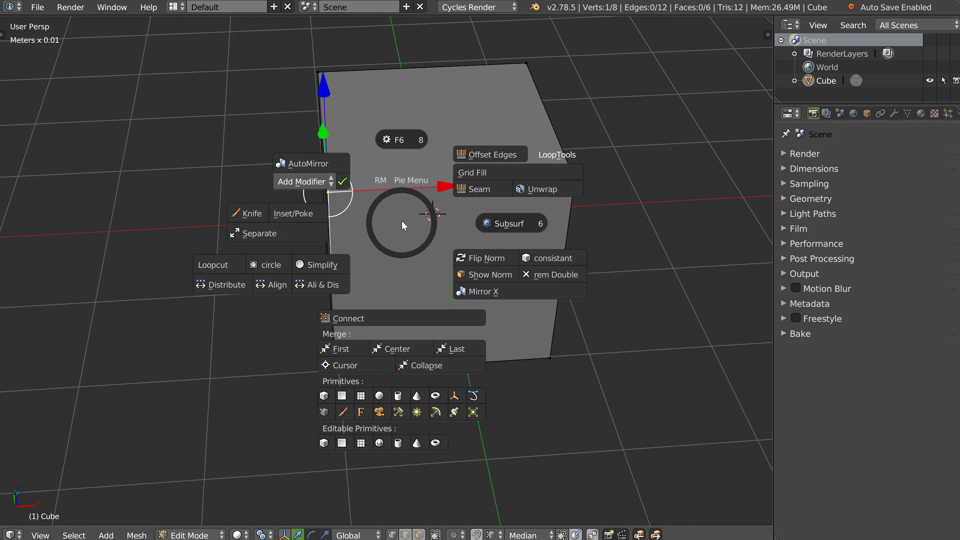
pyautogui.click(358, 317)
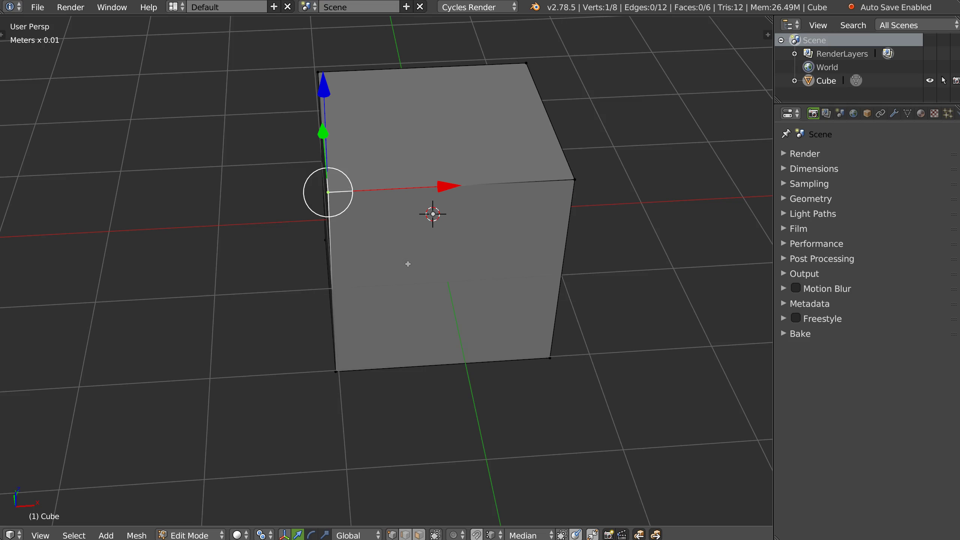
pyautogui.keyDown('shift'); pyautogui.rightClick(526, 65); pyautogui.keyUp('shift')
pyautogui.rightClick(490, 154)
pyautogui.click(480, 251)
# Connect the near top corner vertex diagonally to the opposite lower vertex of the front face
pyautogui.moveTo(461, 216); pyautogui.dragTo(495, 205, button='middle')
pyautogui.rightClick(355, 195)
pyautogui.keyDown('shift'); pyautogui.rightClick(554, 345); pyautogui.keyUp('shift')
pyautogui.press('j')
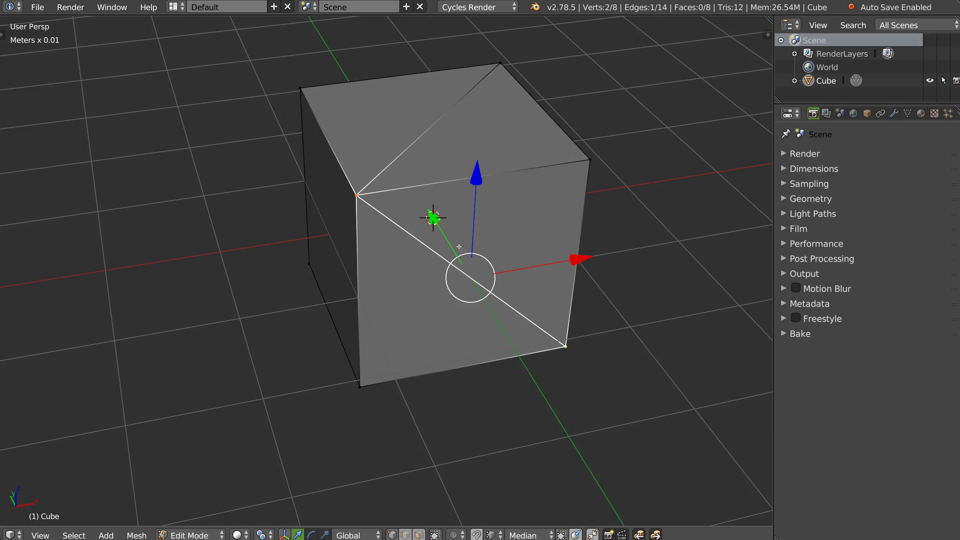
# Connect the same top corner vertex diagonally across the adjacent side face
pyautogui.moveTo(459, 246); pyautogui.dragTo(495, 254, button='middle')
pyautogui.rightClick(409, 250)
pyautogui.keyDown('shift'); pyautogui.click(228, 337); pyautogui.keyUp('shift')
pyautogui.rightClick(339, 312)
pyautogui.click(333, 403)
# Examine the connected edges on the cube and the Merge options offered for its two selected vertices
pyautogui.moveTo(424, 304); pyautogui.dragTo(361, 239, button='middle')
pyautogui.keyDown('shift'); pyautogui.moveTo(399, 267); pyautogui.dragTo(391, 234, button='middle'); pyautogui.keyUp('shift')
pyautogui.moveTo(473, 212); pyautogui.dragTo(394, 223, button='middle')
pyautogui.scroll(-2, 421, 217)
pyautogui.rightClick(389, 275)
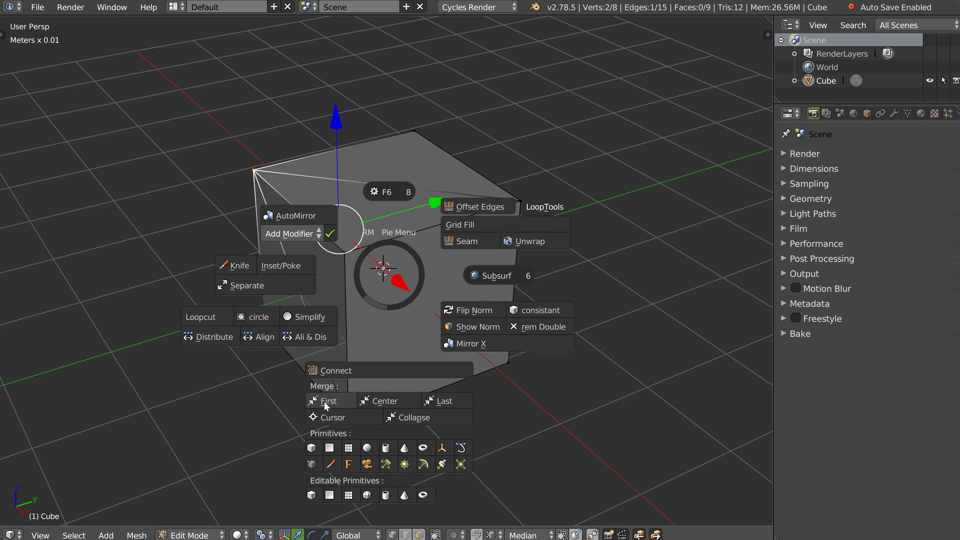
pyautogui.press('Escape')
pyautogui.moveTo(353, 274); pyautogui.dragTo(394, 293, button='middle')
# Replace the cube with a grid and enter Edit Mode on it
pyautogui.press('Tab')
pyautogui.press('x')
pyautogui.click(365, 250)
pyautogui.hotkey('shift', 'a')
pyautogui.click(329, 362)
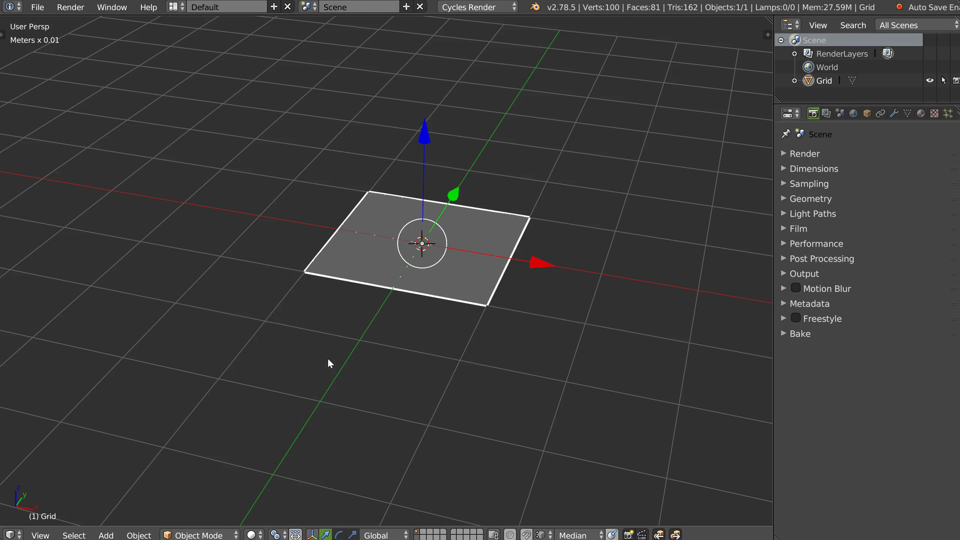
pyautogui.press('Tab')
# Show the grid from the top, select one vertex near its upper-left corner and examine the Merge options
pyautogui.moveTo(389, 343); pyautogui.dragTo(407, 275, button='middle')
pyautogui.scroll(2, 407, 275)
pyautogui.press('KP_7')
pyautogui.keyDown('shift'); pyautogui.moveTo(444, 191); pyautogui.dragTo(402, 241, button='middle'); pyautogui.keyUp('shift')
pyautogui.scroll(2, 386, 189)
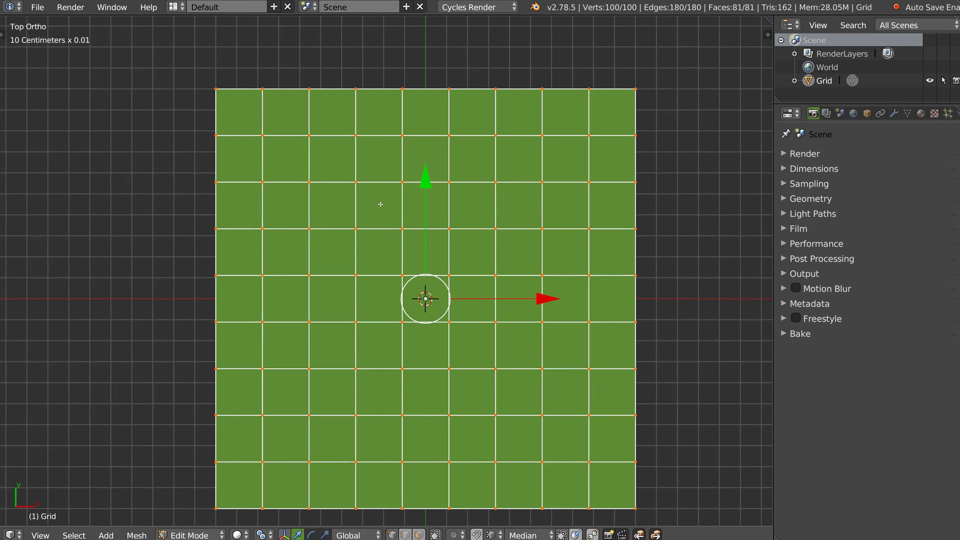
pyautogui.keyDown('shift'); pyautogui.moveTo(381, 204); pyautogui.dragTo(375, 195, button='middle'); pyautogui.keyUp('shift')
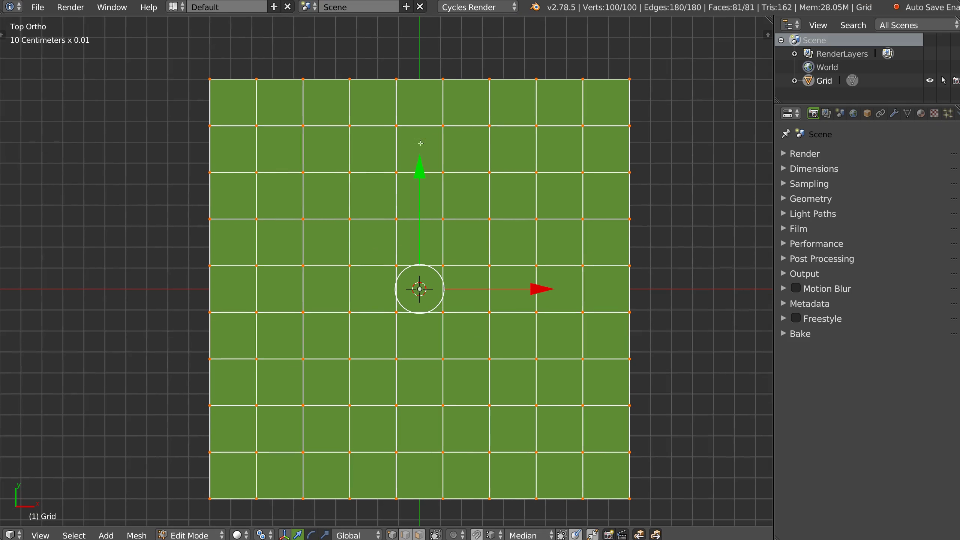
pyautogui.rightClick(300, 178)
pyautogui.press('w')
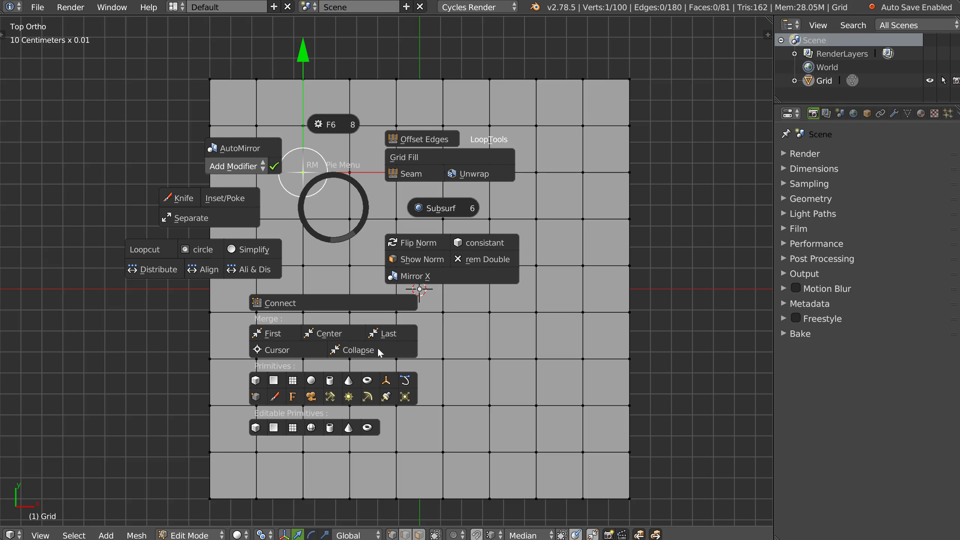
pyautogui.click(365, 359)
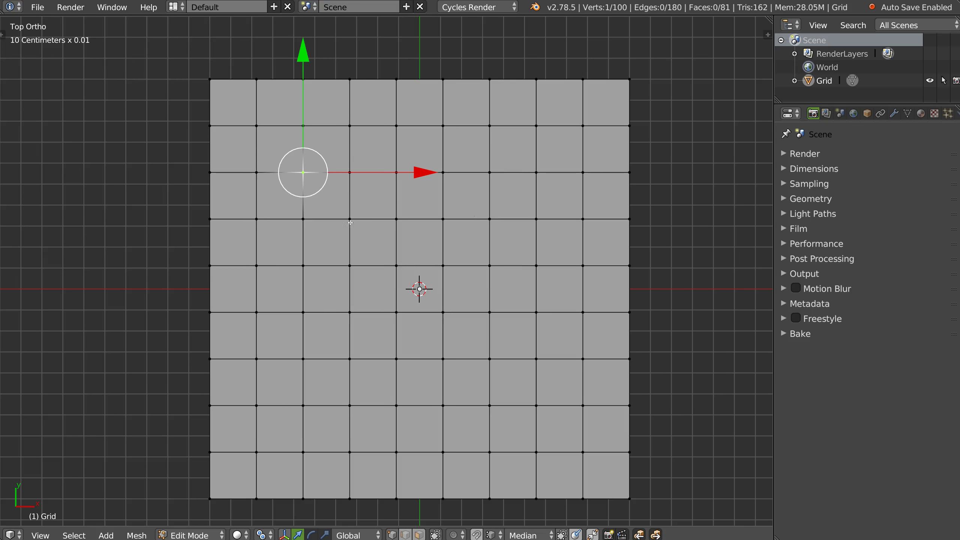
# Add a centred vertical loop cut through the third column of the grid
pyautogui.hotkey('ctrl', 'r')
pyautogui.click(332, 225)
pyautogui.rightClick(333, 224)
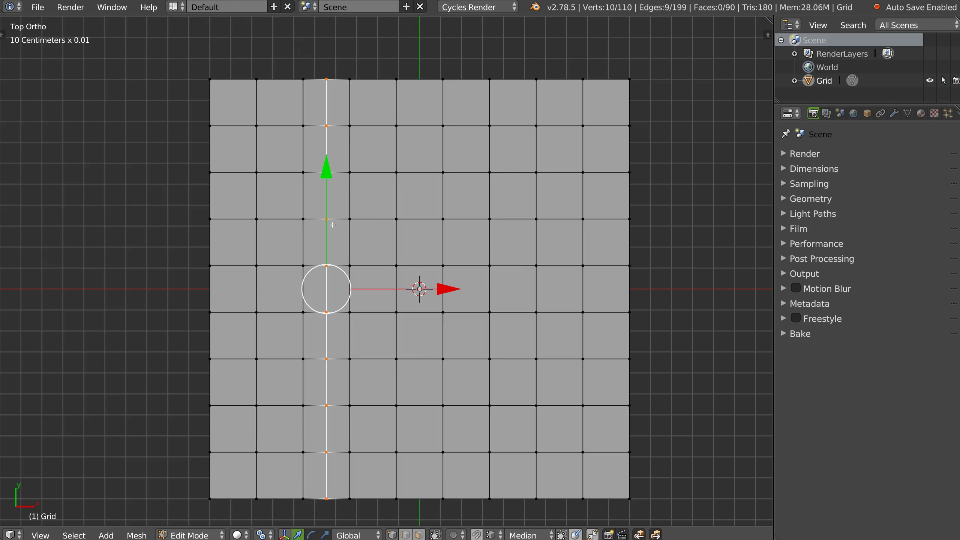
pyautogui.rightClick(331, 225)
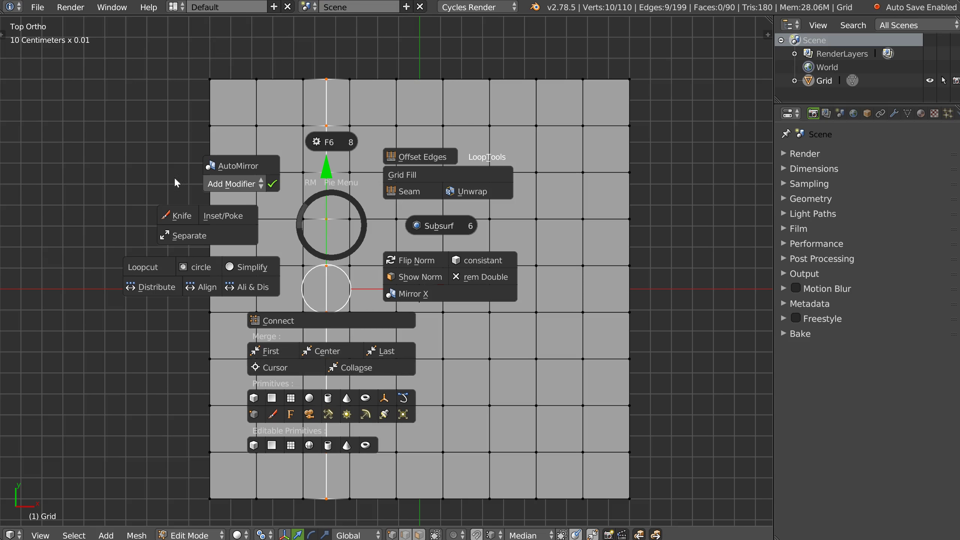
pyautogui.press('Escape')
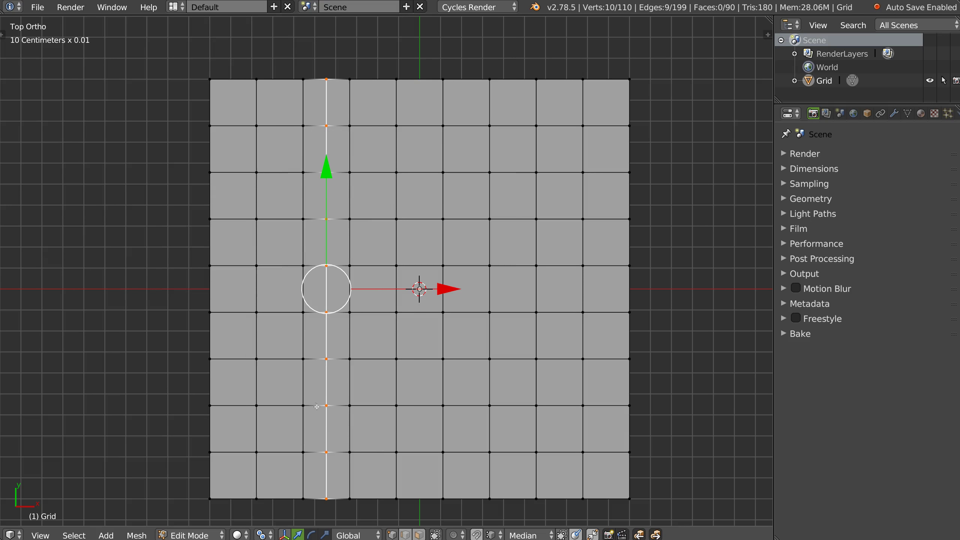
# Set the mesh selection mode to the Vertex/Edges combination
pyautogui.press('Tab')
pyautogui.click(410, 333)
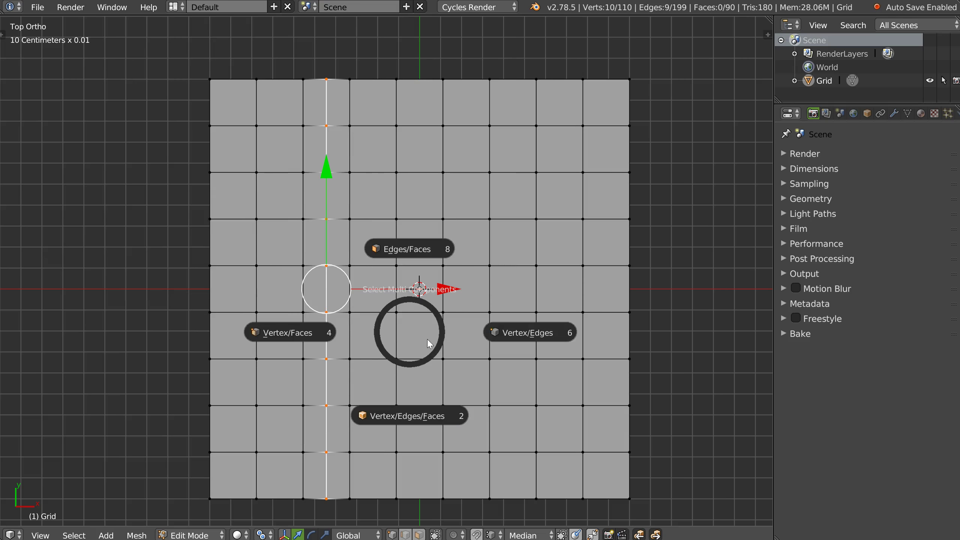
pyautogui.click(529, 332)
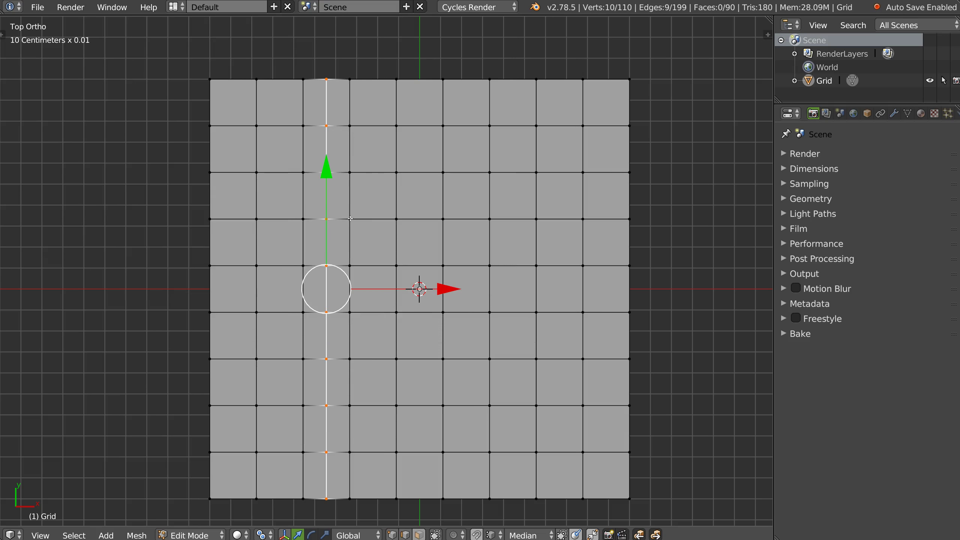
pyautogui.rightClick(367, 260)
pyautogui.press('Escape')
# Select a grid vertex plus the edges below it and check which Merge options are offered in combined selection mode
pyautogui.click(350, 218)
pyautogui.rightClick(362, 233)
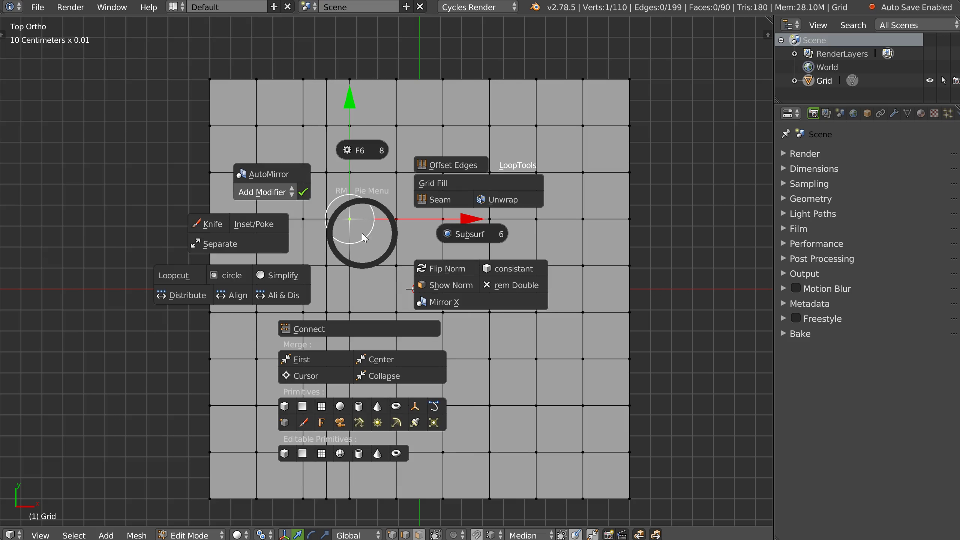
pyautogui.press('Escape')
pyautogui.keyDown('shift'); pyautogui.click(369, 265); pyautogui.keyUp('shift')
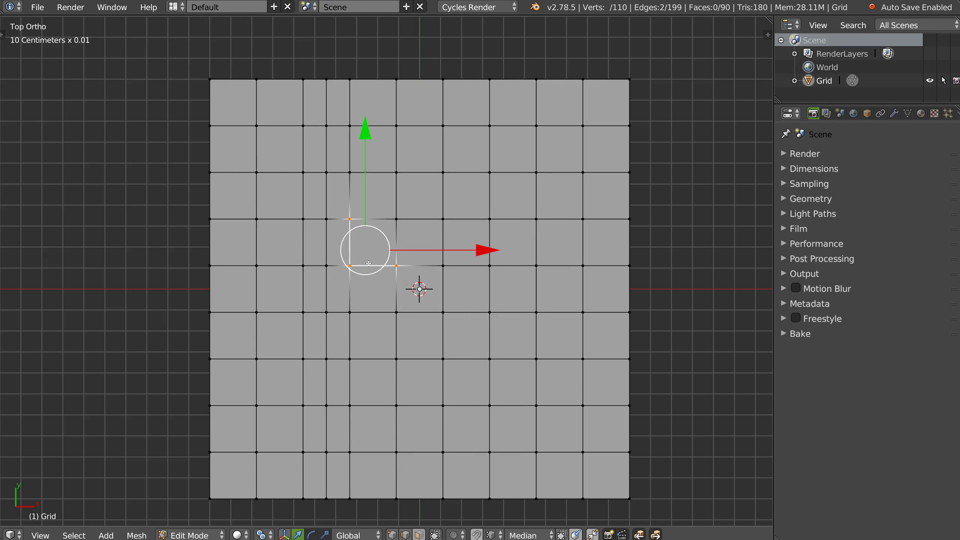
pyautogui.rightClick(369, 265)
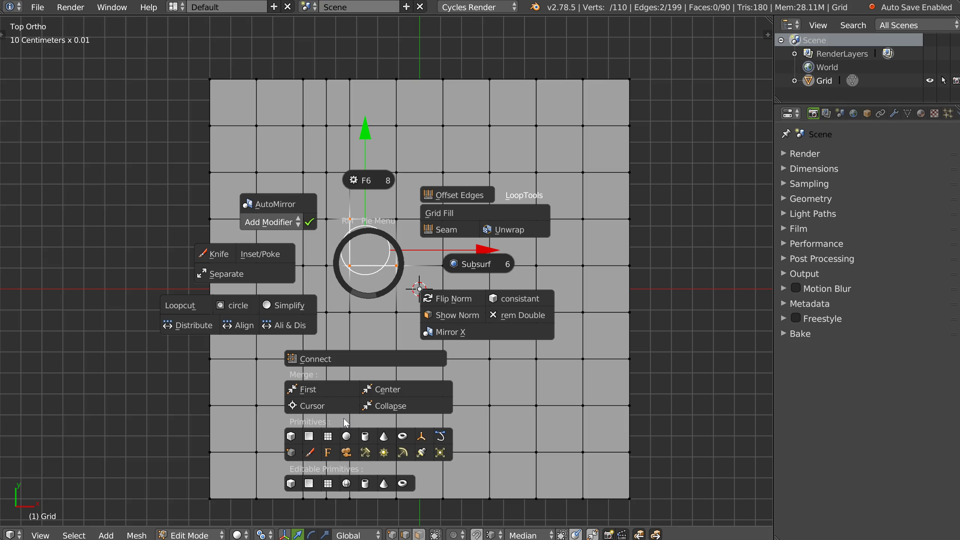
pyautogui.rightClick(350, 360)
pyautogui.rightClick(379, 295)
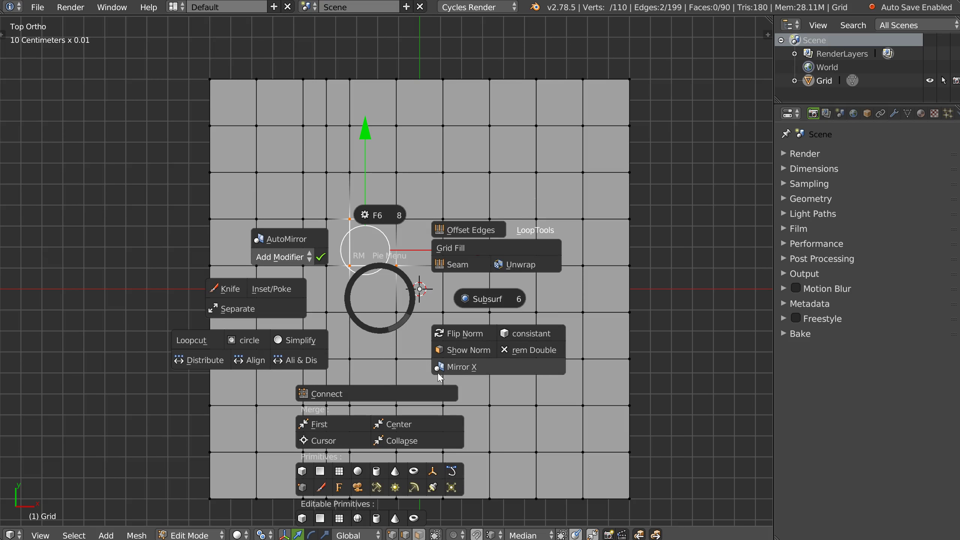
pyautogui.rightClick(449, 365)
# Replace the grid with a cube and enter Edit Mode on it
pyautogui.press('Tab')
pyautogui.rightClick(403, 355)
pyautogui.moveTo(403, 333); pyautogui.dragTo(392, 300, button='middle')
pyautogui.scroll(-5, 392, 299)
pyautogui.press('Tab')
pyautogui.press('x')
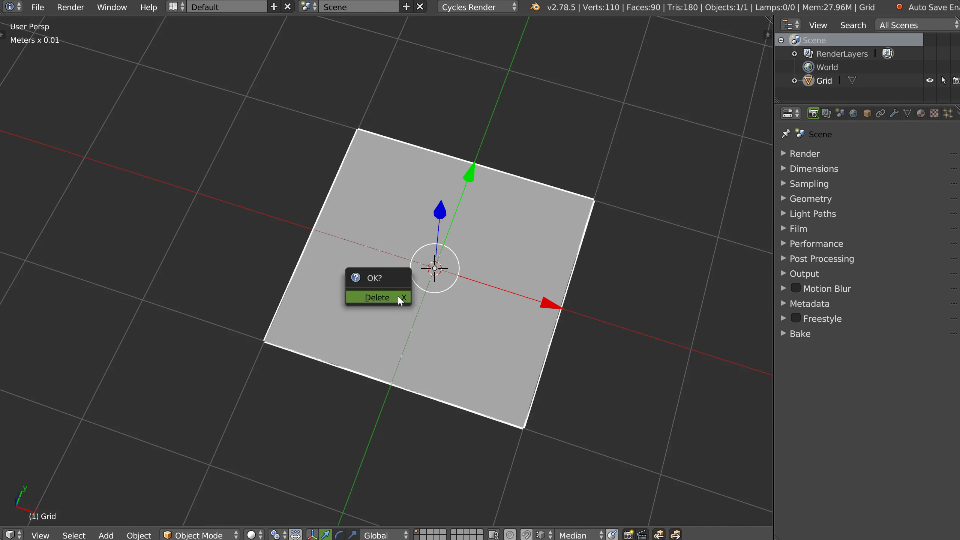
pyautogui.click(398, 295)
pyautogui.rightClick(402, 298)
pyautogui.press('Tab')
# Move the cube's near top corner vertex inward to make the shape asymmetrical
pyautogui.moveTo(480, 310); pyautogui.dragTo(555, 377, button='right')
pyautogui.keyDown('shift'); pyautogui.moveTo(543, 317); pyautogui.dragTo(493, 308, button='middle'); pyautogui.keyUp('shift')
pyautogui.moveTo(497, 276); pyautogui.dragTo(394, 223, button='right')
pyautogui.press('w')
pyautogui.press('Escape')
pyautogui.moveTo(447, 301); pyautogui.dragTo(437, 260, button='middle')
pyautogui.moveTo(401, 241); pyautogui.dragTo(449, 248, button='right')
pyautogui.moveTo(448, 248); pyautogui.dragTo(433, 262, button='middle')
# Symmetrize the deformed cube across its middle with the Speedflow Symmetrize tool
pyautogui.press('w')
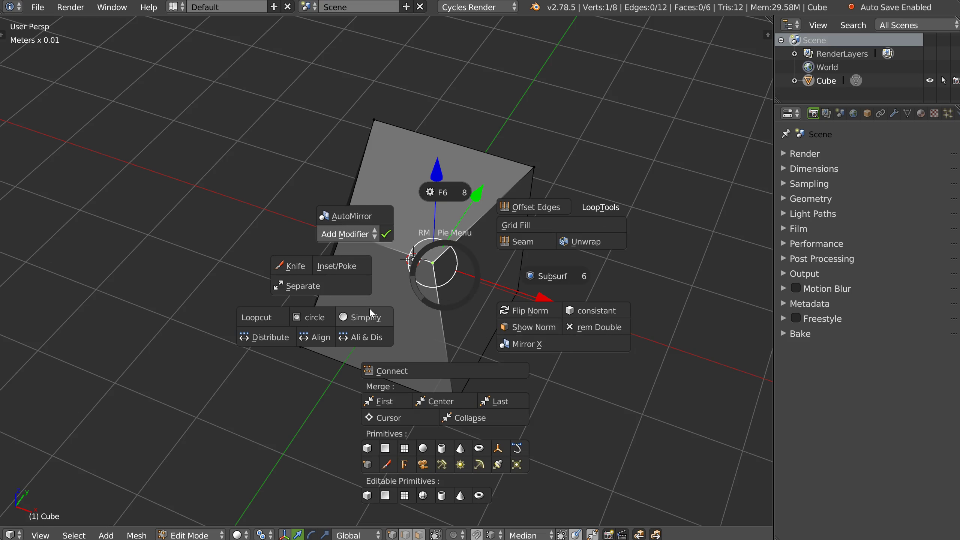
pyautogui.press('Escape')
pyautogui.press('w')
pyautogui.press('Escape')
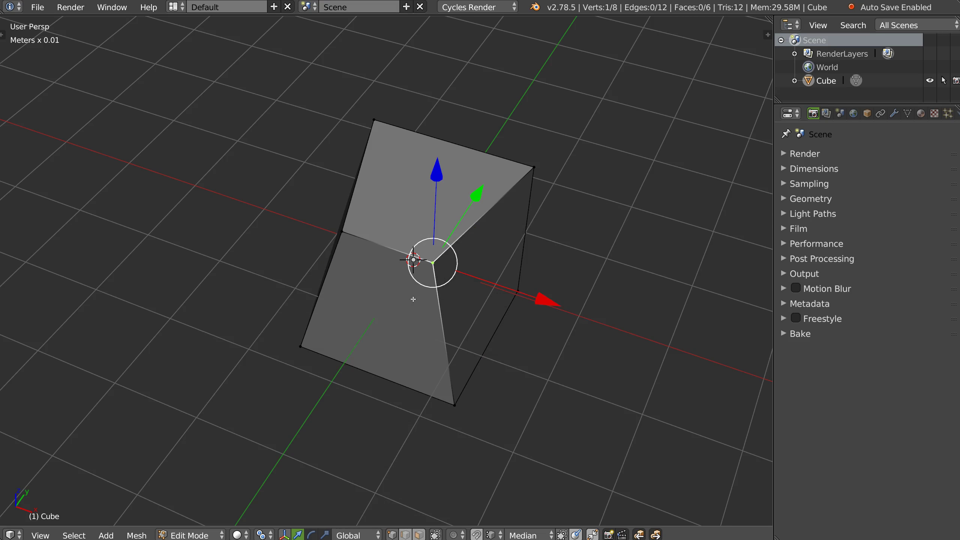
pyautogui.press('space')
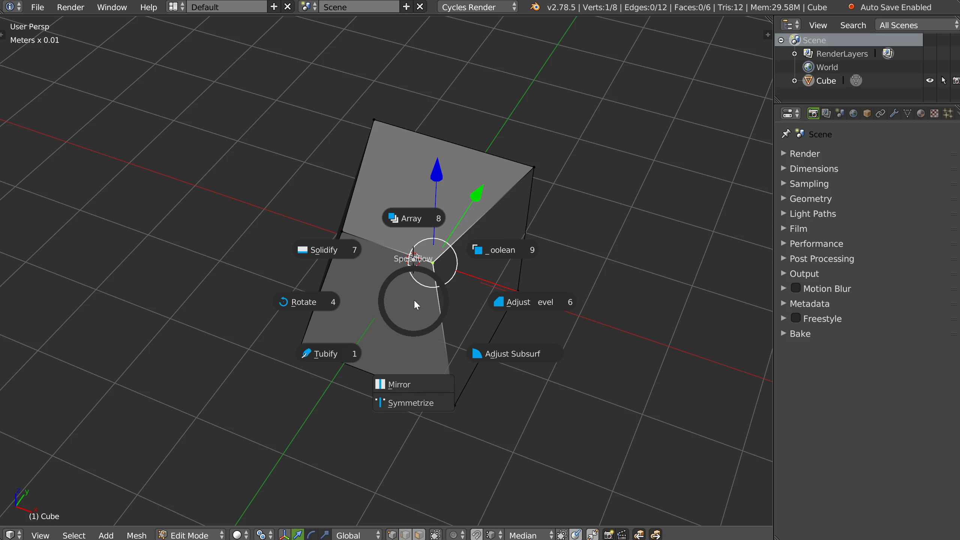
pyautogui.click(410, 401)
pyautogui.moveTo(434, 298); pyautogui.dragTo(445, 262, button='middle')
pyautogui.press('Escape')
# Turn the mesh normals display on for the symmetrized cube in Edit Mode and turn it off again
pyautogui.moveTo(369, 255); pyautogui.dragTo(379, 233, button='middle')
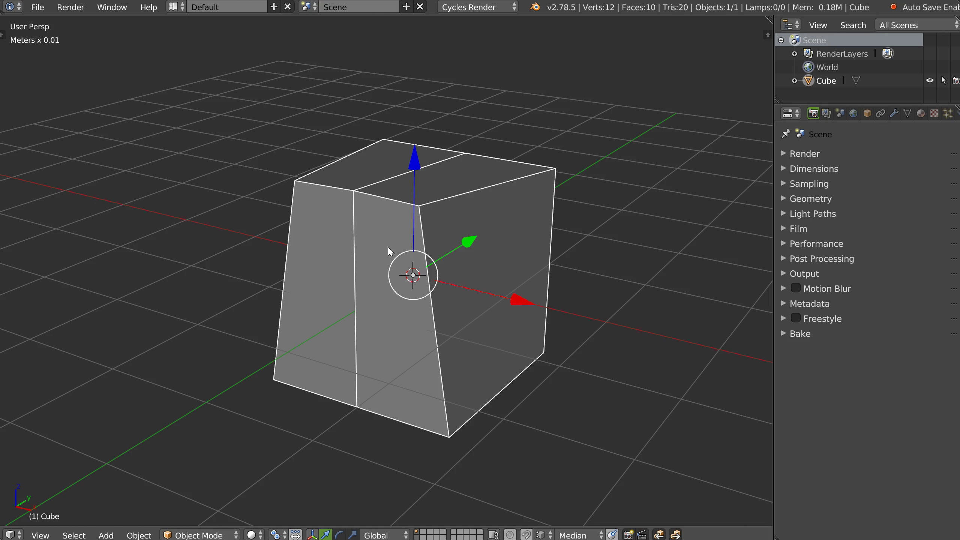
pyautogui.press('Tab')
pyautogui.rightClick(405, 274)
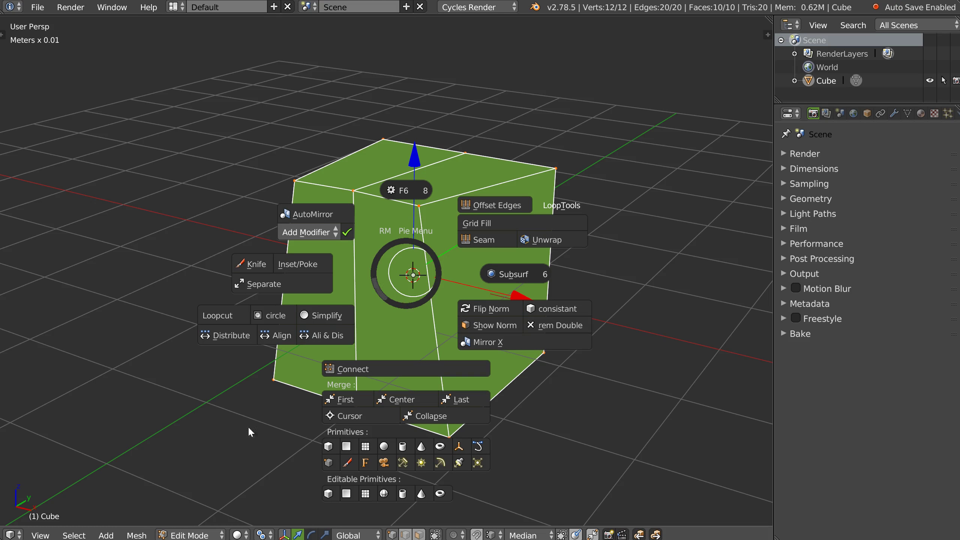
pyautogui.click(495, 325)
pyautogui.rightClick(478, 301)
pyautogui.click(533, 351)
pyautogui.rightClick(475, 302)
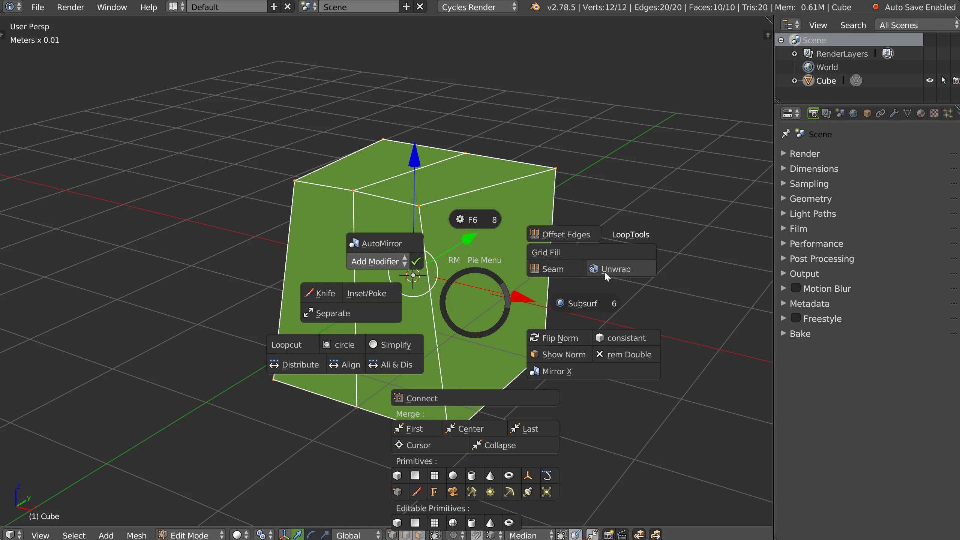
pyautogui.press('Escape')
# Delete the cube in Object Mode and add a cylinder
pyautogui.press('Tab')
pyautogui.click(423, 196)
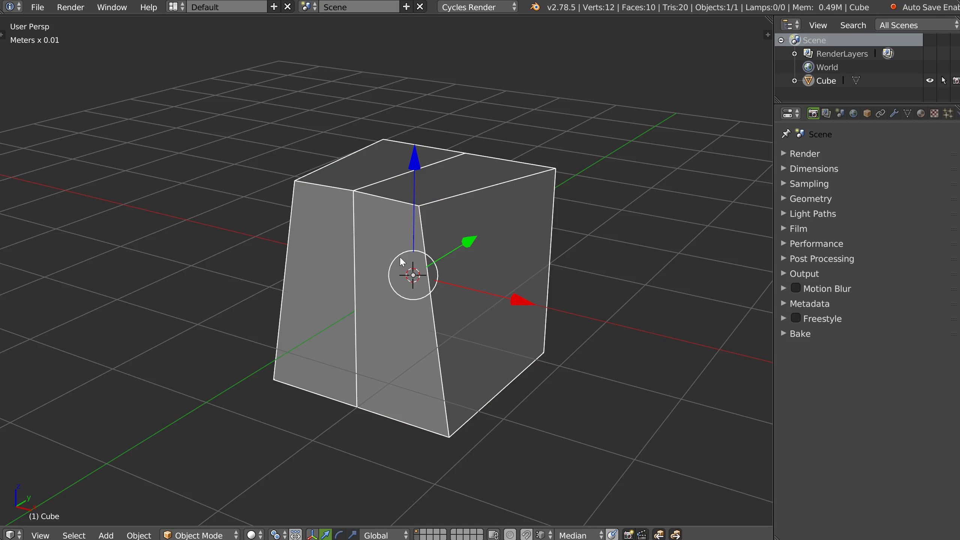
pyautogui.press('x')
pyautogui.click(399, 253)
pyautogui.rightClick(400, 254)
pyautogui.click(400, 358)
# Open an image editor beside the 3D view and enter Edit Mode on the cylinder
pyautogui.moveTo(405, 280); pyautogui.dragTo(419, 287, button='middle')
pyautogui.hotkey('shift', 'space')
pyautogui.hotkey('shift', 'F10')
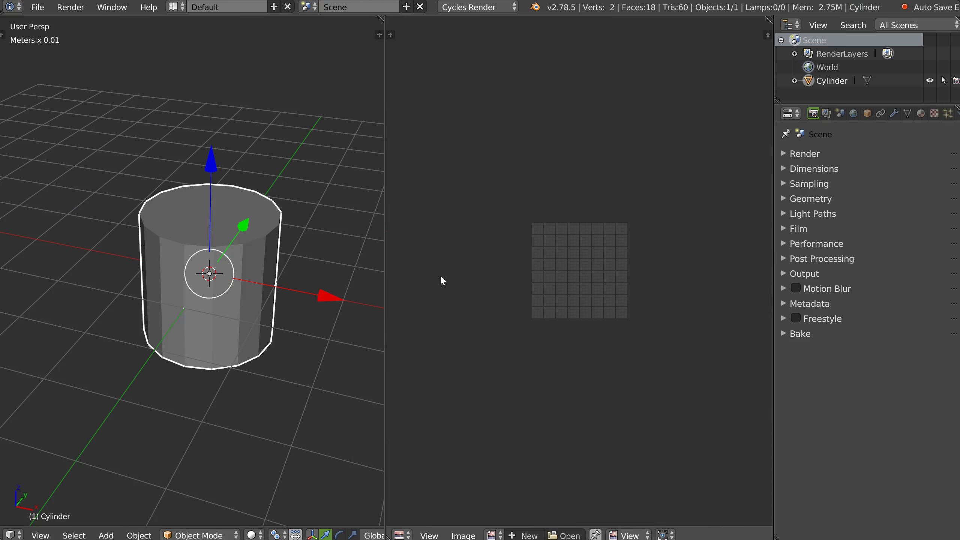
pyautogui.press('Tab')
pyautogui.scroll(2, 246, 311)
# Select the cylinder's top and bottom edge loops plus one vertical side edge and mark them as seams
pyautogui.keyDown('alt'); pyautogui.rightClick(180, 226); pyautogui.keyUp('alt')
pyautogui.keyDown('alt'); pyautogui.keyDown('shift'); pyautogui.rightClick(169, 403); pyautogui.keyUp('shift'); pyautogui.keyUp('alt')
pyautogui.keyDown('shift'); pyautogui.click(148, 355); pyautogui.keyUp('shift')
pyautogui.keyDown('shift'); pyautogui.moveTo(188, 294); pyautogui.dragTo(241, 255, button='middle'); pyautogui.keyUp('shift')
pyautogui.rightClick(210, 283)
pyautogui.click(281, 250)
# Toggle the seam on the selected cylinder edges off and on again
pyautogui.press('w')
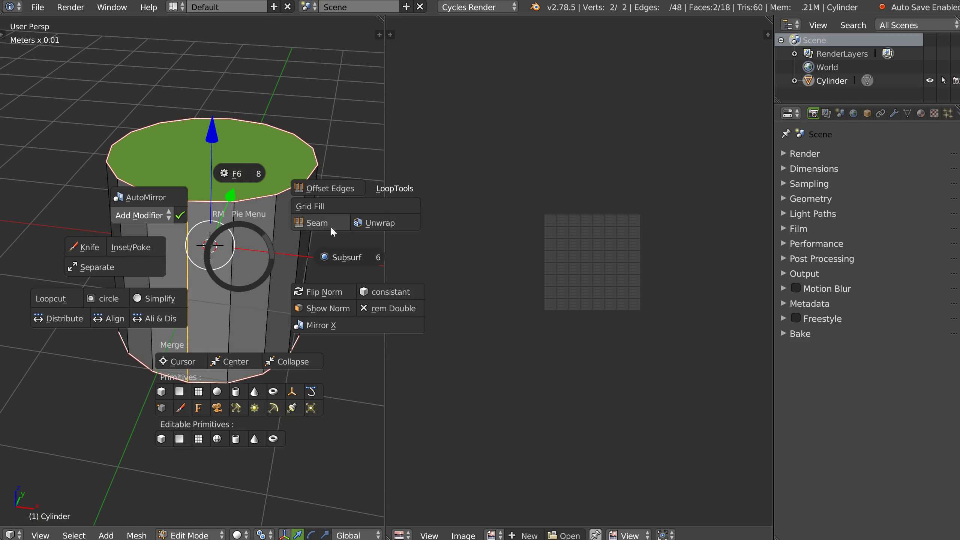
pyautogui.click(311, 224)
pyautogui.moveTo(267, 253); pyautogui.dragTo(264, 255, button='middle')
pyautogui.press('w')
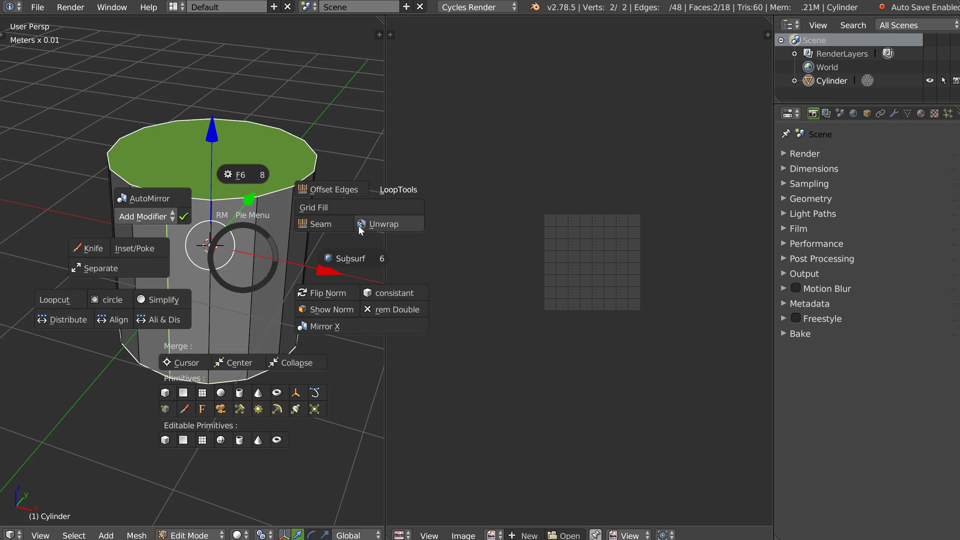
pyautogui.click(316, 220)
# Unwrap all of the cylinder's faces along the marked seams
pyautogui.press('w')
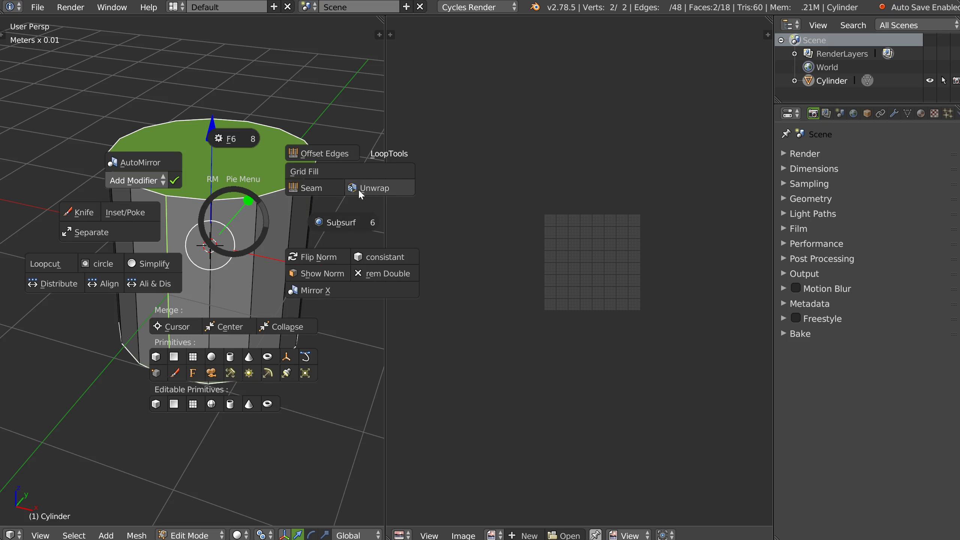
pyautogui.click(379, 192)
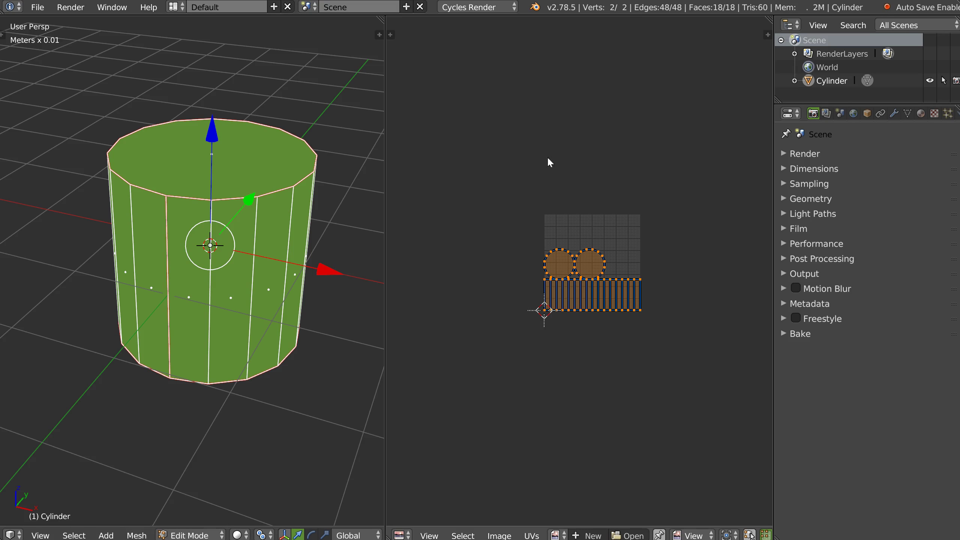
pyautogui.scroll(2, 594, 259)
pyautogui.moveTo(592, 255); pyautogui.dragTo(578, 256, button='middle')
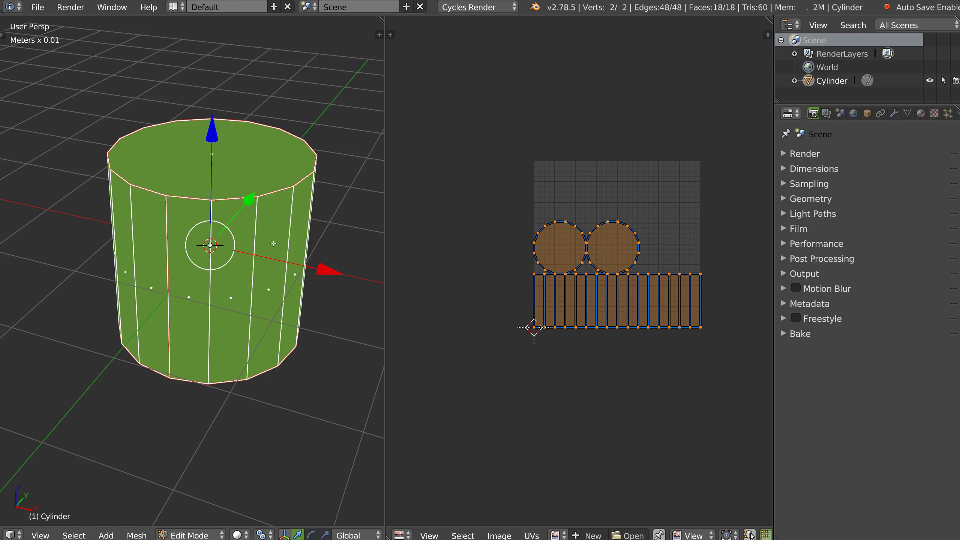
# Run Unwrap again on all cylinder faces so that each fills the whole UV square
pyautogui.scroll(-2, 235, 237)
pyautogui.rightClick(236, 237)
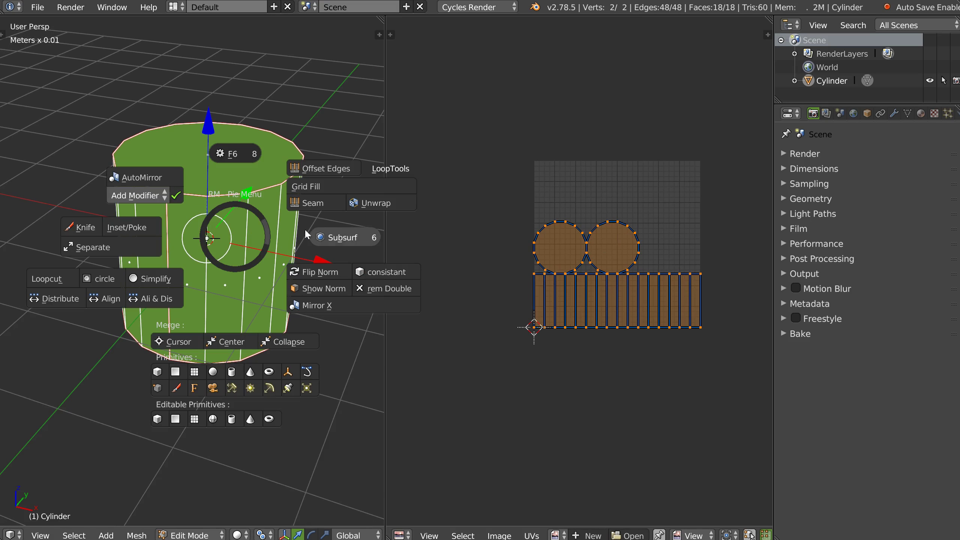
pyautogui.click(377, 206)
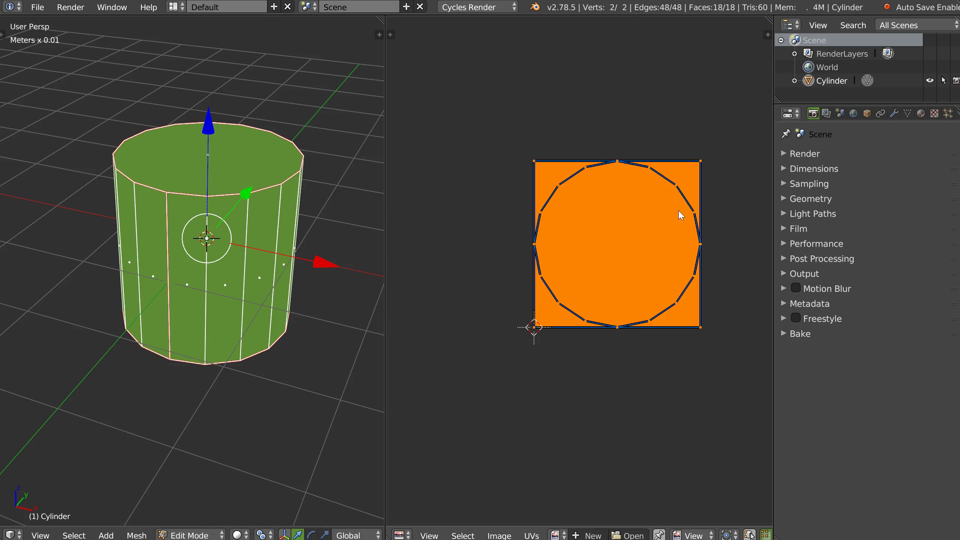
# Unwrap all of the cylinder's faces again so the caps and side strip follow the marked seams
pyautogui.moveTo(207, 263); pyautogui.dragTo(249, 286, button='middle')
pyautogui.rightClick(250, 286)
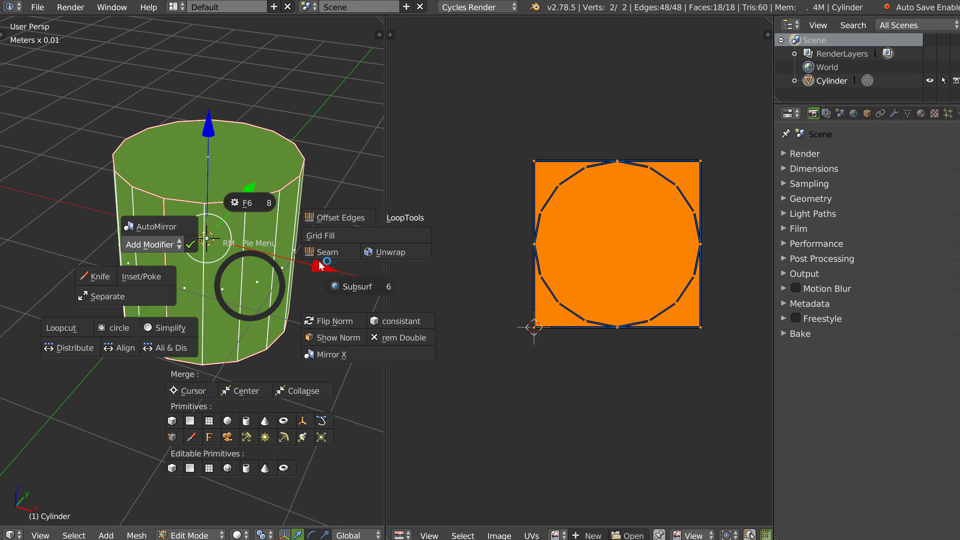
pyautogui.click(387, 256)
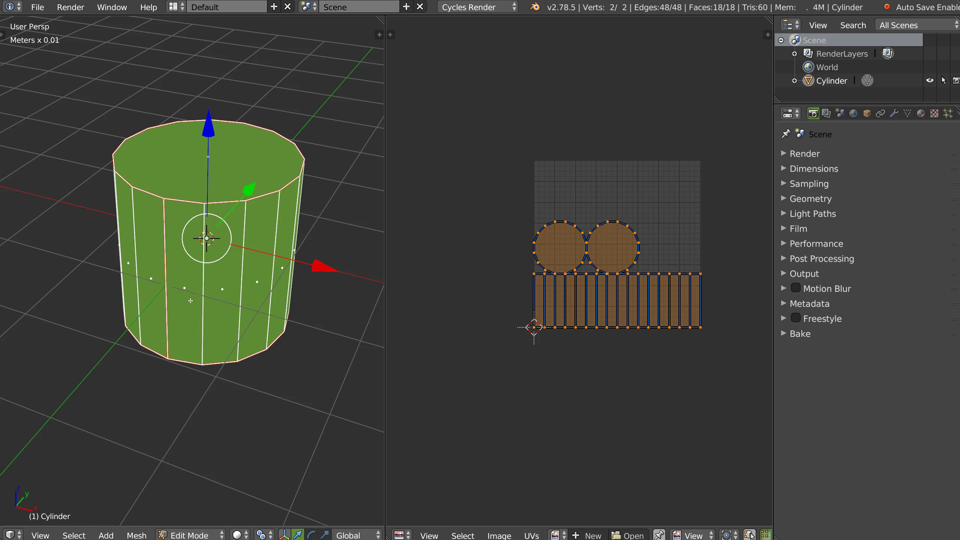
# Select the cylinder's top and bottom edge loops plus the vertical seam edge and clear their seams
pyautogui.press('Tab')
pyautogui.click(172, 296)
pyautogui.keyDown('alt'); pyautogui.click(179, 206); pyautogui.keyUp('alt')
pyautogui.keyDown('alt'); pyautogui.keyDown('shift'); pyautogui.click(167, 288); pyautogui.keyUp('shift'); pyautogui.keyUp('alt')
pyautogui.keyDown('alt'); pyautogui.keyDown('shift'); pyautogui.click(184, 360); pyautogui.keyUp('shift'); pyautogui.keyUp('alt')
pyautogui.rightClick(207, 338)
pyautogui.click(304, 301)
# Unwrap the cylinder without seams using the pie menu's Unwrap and show the operator's settings
pyautogui.rightClick(234, 298)
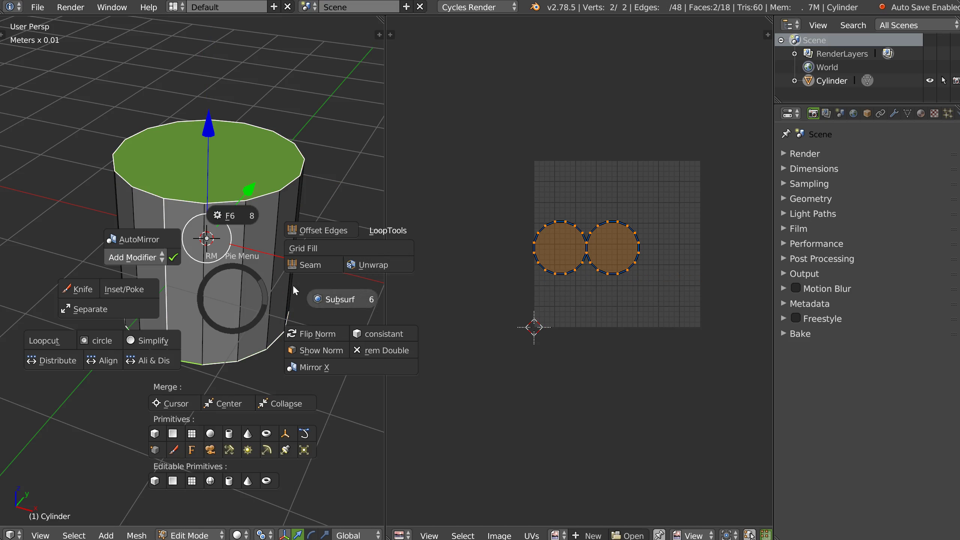
pyautogui.click(370, 264)
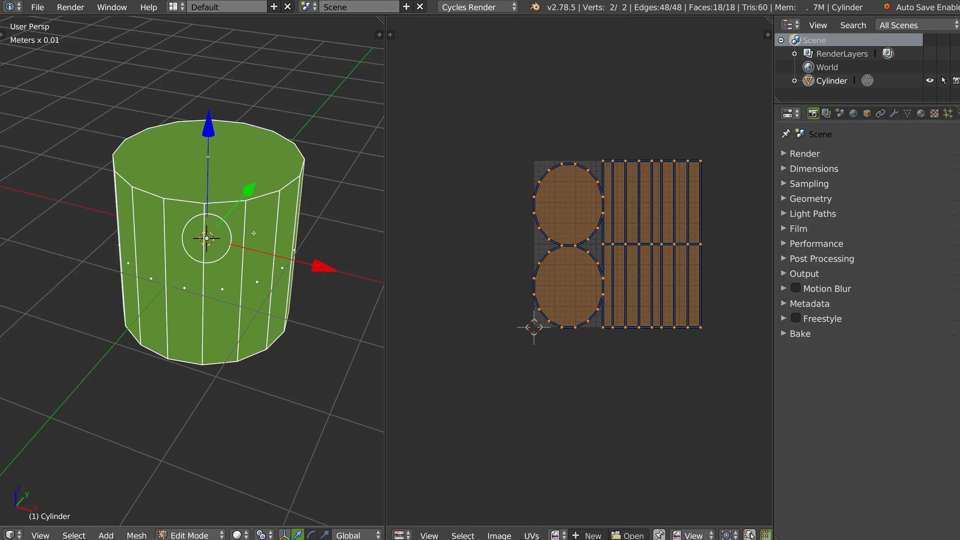
pyautogui.press('t')
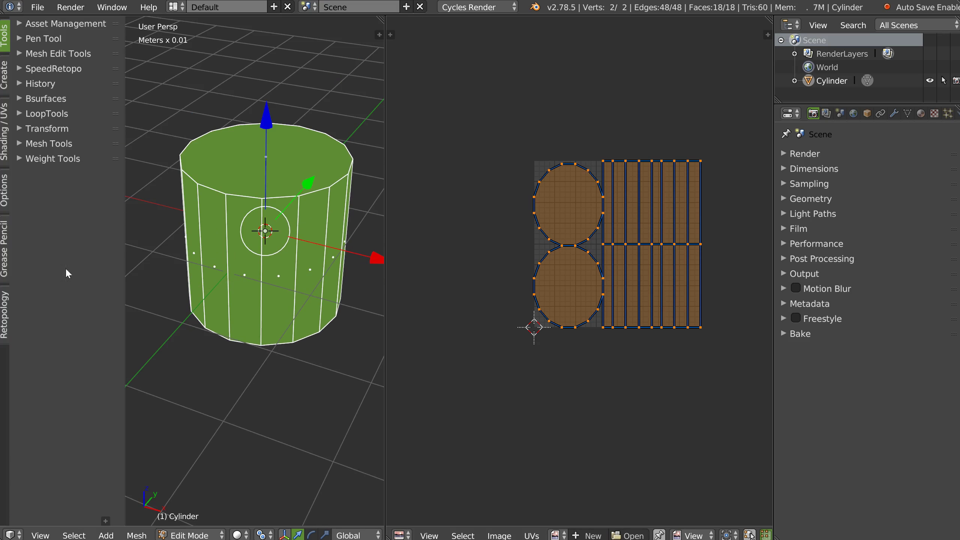
pyautogui.click(105, 520)
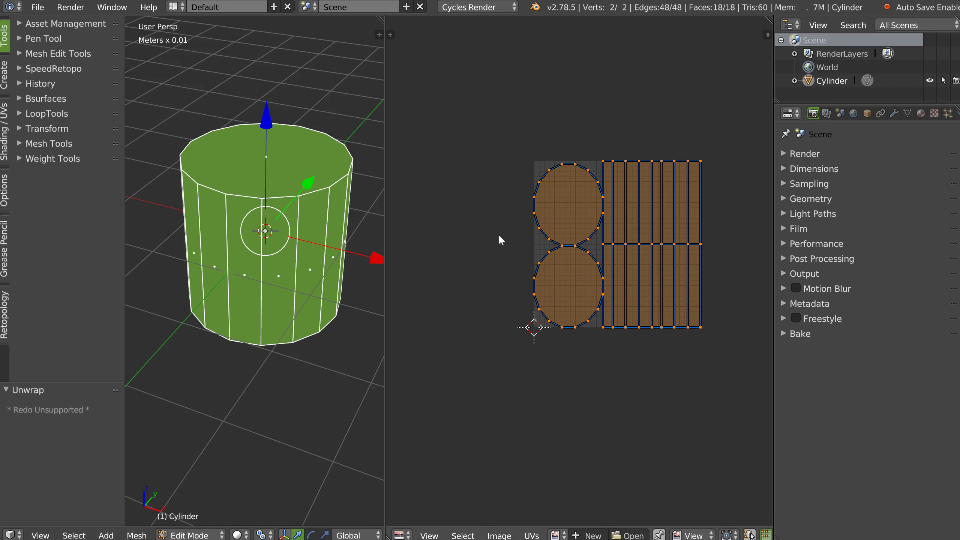
# Run Smart UV Project on the cylinder with angle limit 66, island margin 0 and area weight 0
pyautogui.press('u')
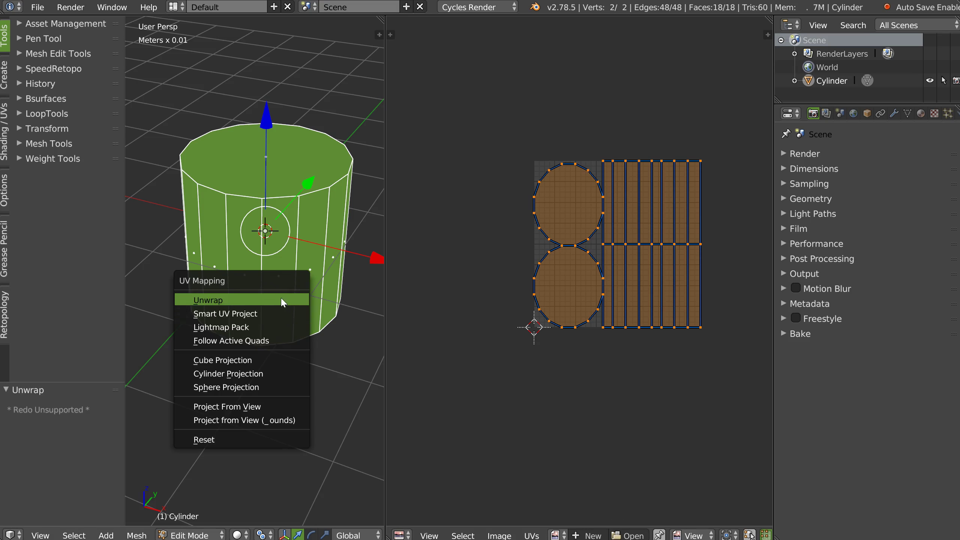
pyautogui.click(252, 310)
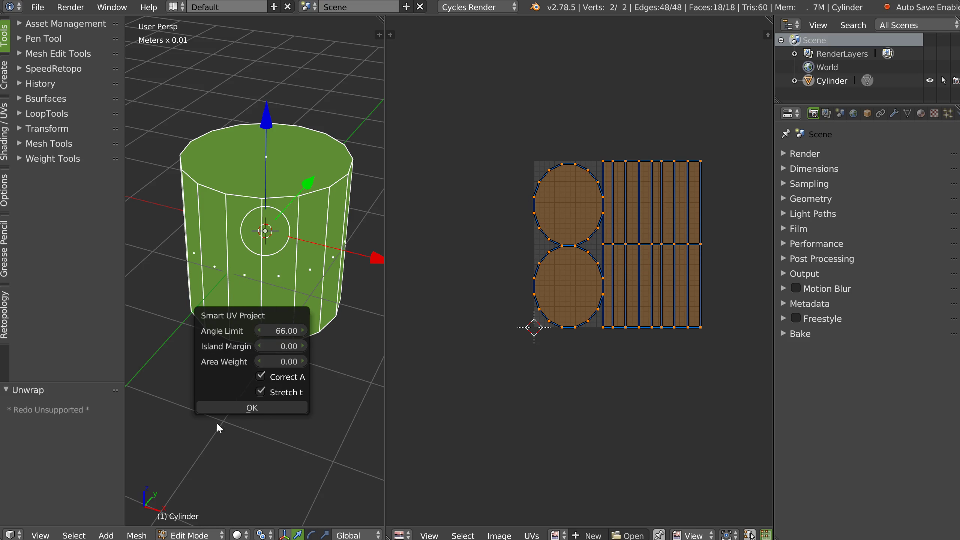
pyautogui.click(217, 406)
# Select both cap edge loops and one vertical side edge, and unwrap the cylinder using them as seams
pyautogui.moveTo(262, 287); pyautogui.dragTo(253, 309, button='middle')
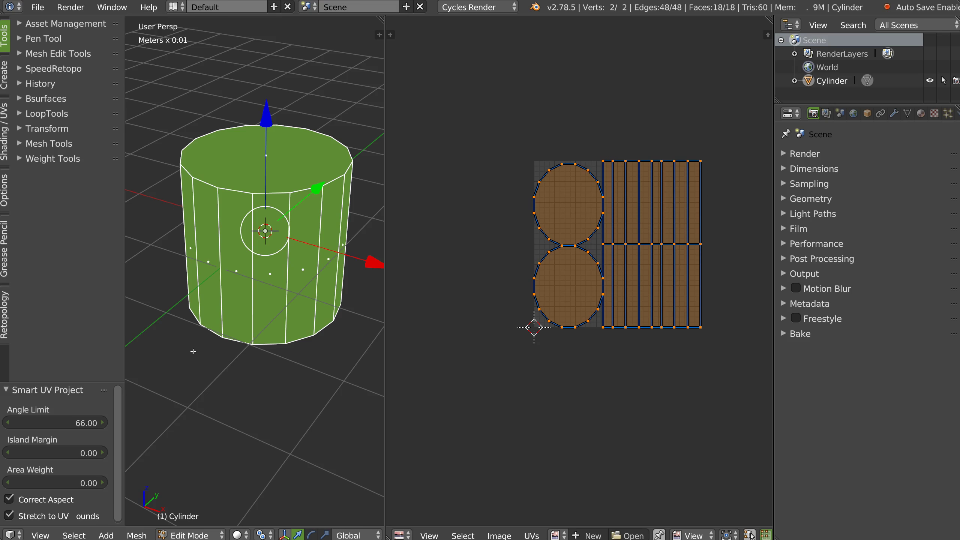
pyautogui.moveTo(242, 272); pyautogui.dragTo(248, 271, button='middle')
pyautogui.press('Tab')
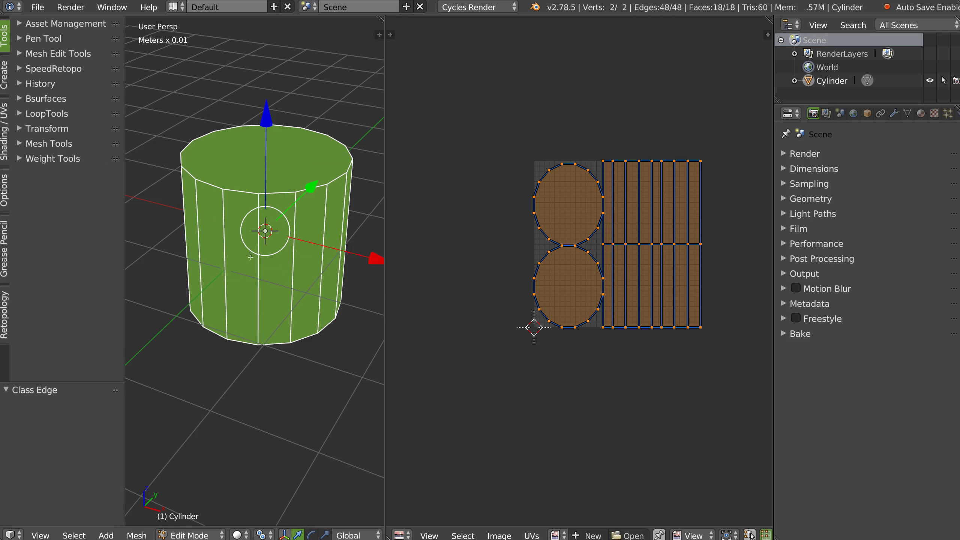
pyautogui.keyDown('alt'); pyautogui.click(242, 192); pyautogui.keyUp('alt')
pyautogui.keyDown('shift'); pyautogui.click(224, 229); pyautogui.keyUp('shift')
pyautogui.keyDown('alt'); pyautogui.keyDown('shift'); pyautogui.click(240, 341); pyautogui.keyUp('shift'); pyautogui.keyUp('alt')
pyautogui.rightClick(250, 311)
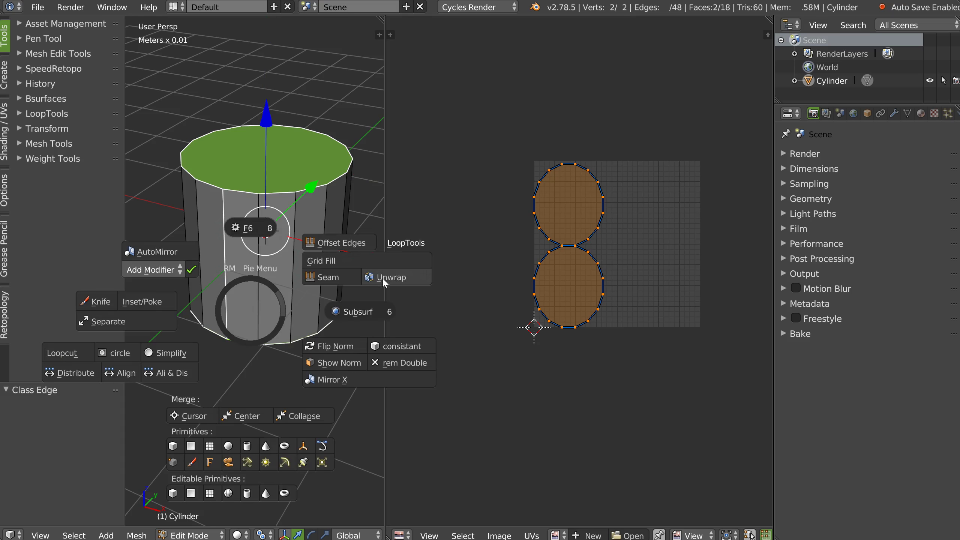
pyautogui.click(384, 279)
# Move one side face down out of the UV strip and unwrap the cylinder again to restore the layout
pyautogui.scroll(3, 641, 274)
pyautogui.moveTo(612, 283); pyautogui.dragTo(609, 314)
pyautogui.scroll(1, 609, 310)
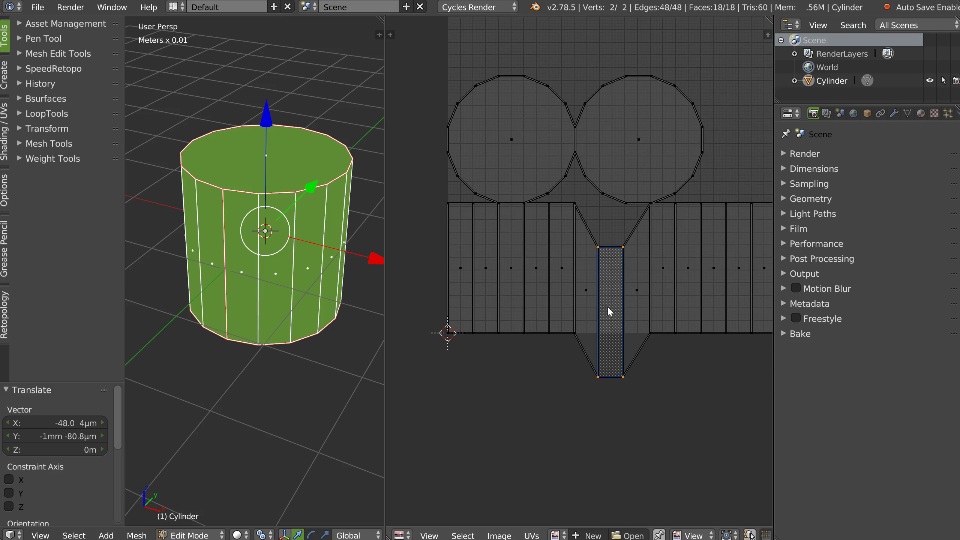
pyautogui.rightClick(248, 233)
pyautogui.click(379, 205)
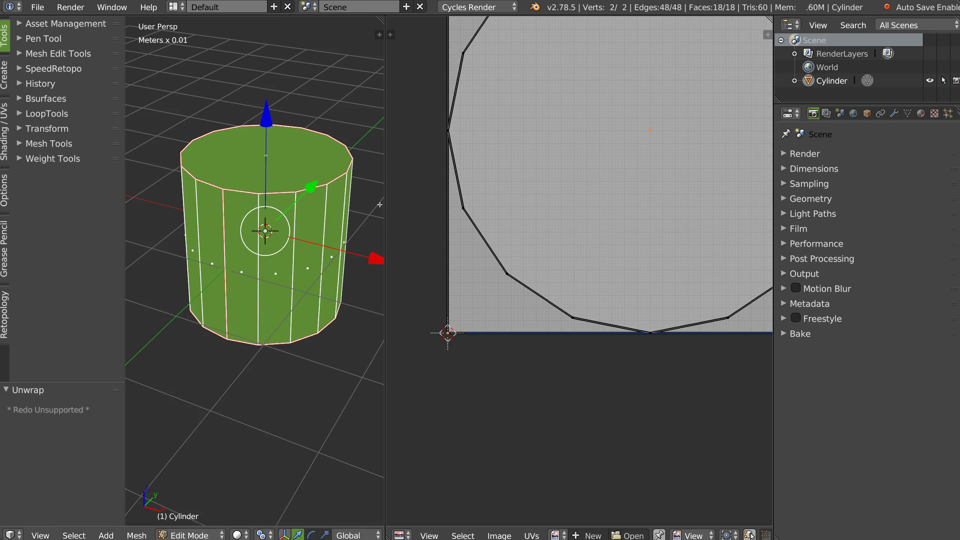
pyautogui.hotkey('ctrl', 'z')
pyautogui.rightClick(288, 239)
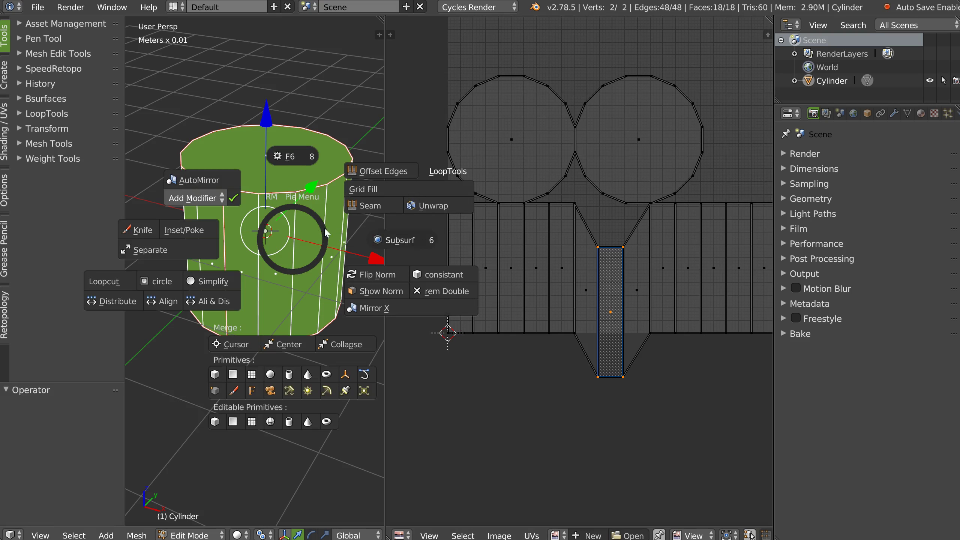
pyautogui.click(418, 210)
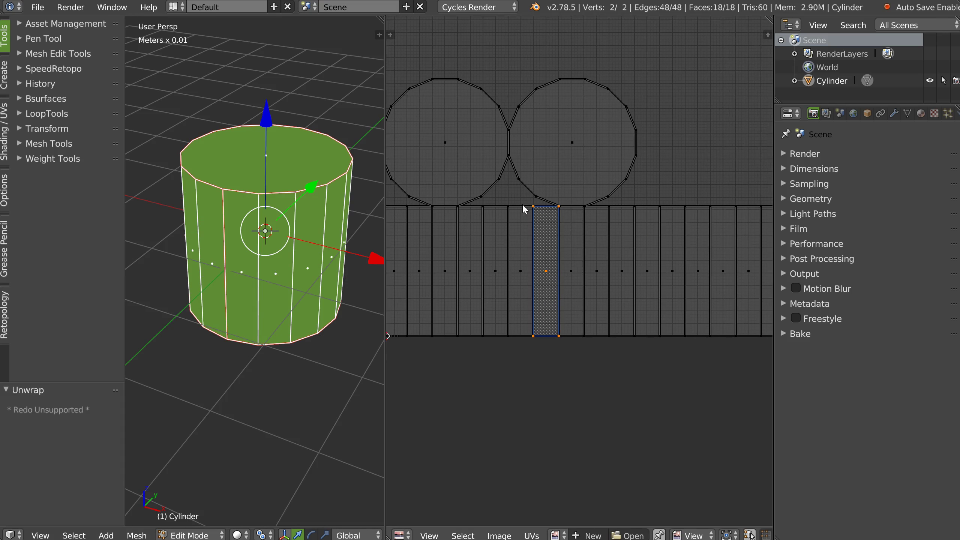
# Move the last face of the UV strip down and rotate it away from its neighbours
pyautogui.scroll(-2, 605, 265)
pyautogui.click(676, 269)
pyautogui.press('g')
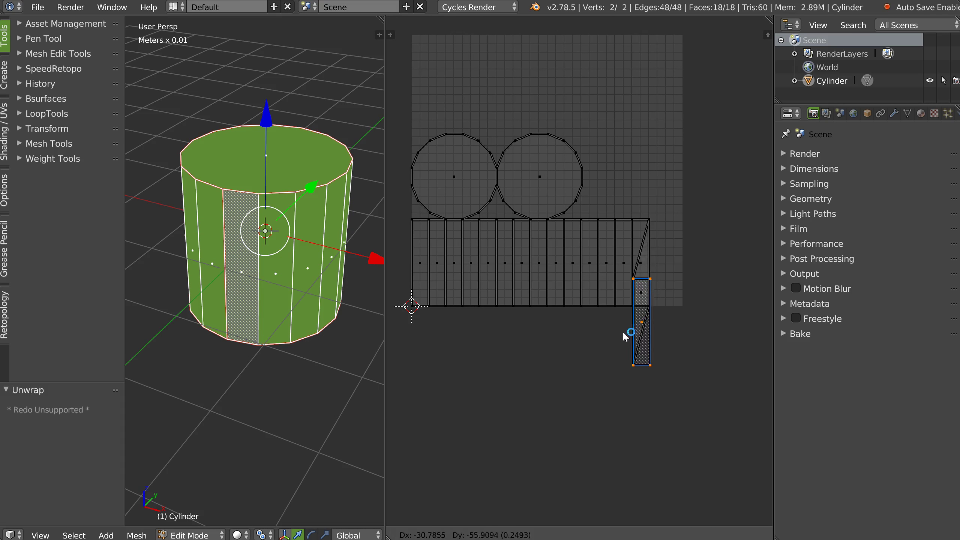
pyautogui.click(629, 330)
pyautogui.press('r')
pyautogui.click(711, 320)
# Move several more side faces out of the UV strip and unwrap the cylinder to reset the whole layout
pyautogui.click(593, 268)
pyautogui.moveTo(591, 268); pyautogui.dragTo(578, 301)
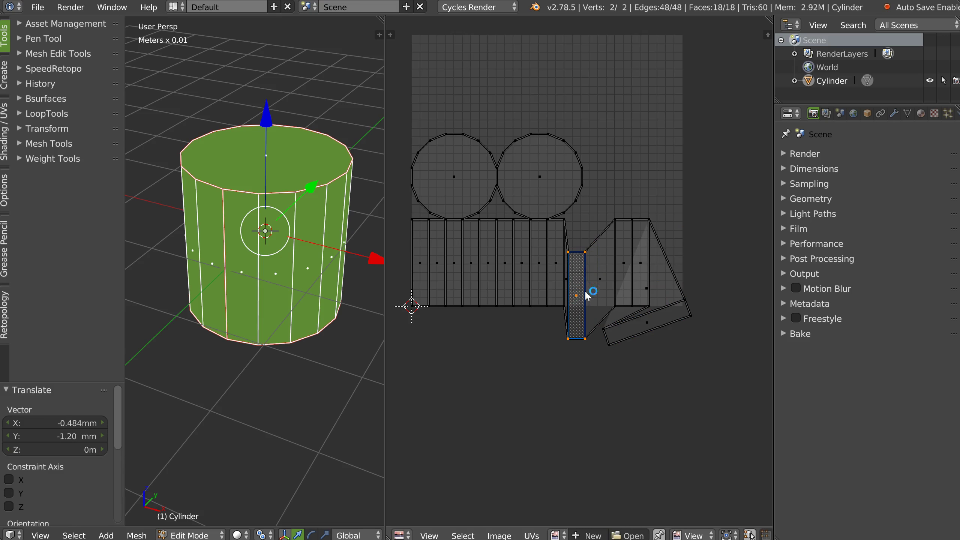
pyautogui.moveTo(429, 282); pyautogui.dragTo(435, 315)
pyautogui.moveTo(495, 286); pyautogui.dragTo(491, 314)
pyautogui.click(526, 271)
pyautogui.rightClick(295, 236)
pyautogui.click(435, 204)
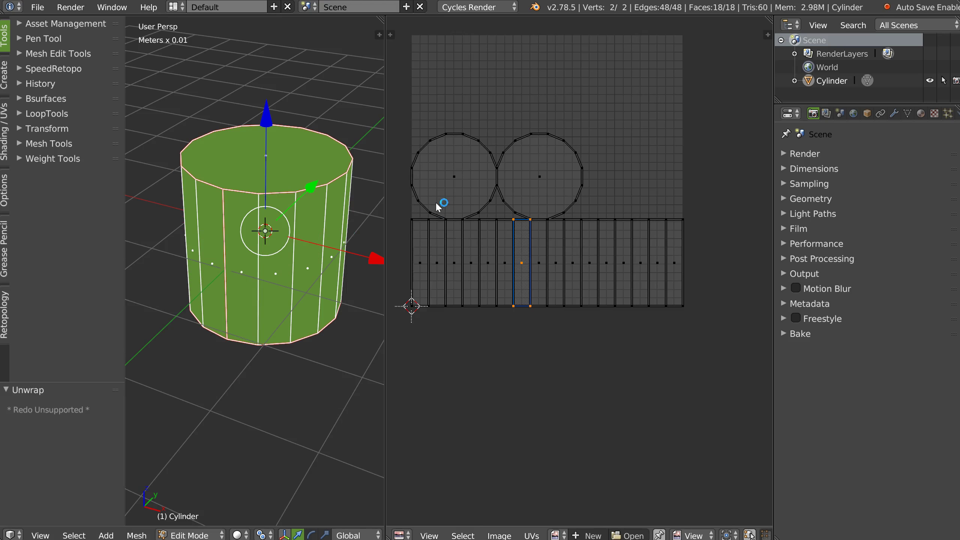
# Join the UV editor area into the 3D view and centre the cylinder in the enlarged viewport
pyautogui.keyDown('shift'); pyautogui.moveTo(270, 257); pyautogui.dragTo(255, 261, button='middle'); pyautogui.keyUp('shift')
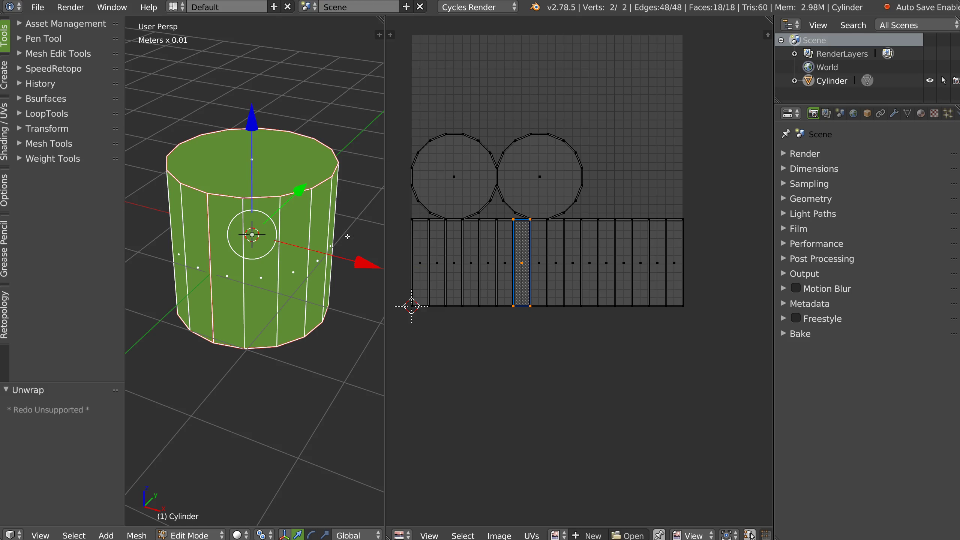
pyautogui.moveTo(382, 18); pyautogui.dragTo(472, 203)
pyautogui.keyDown('shift'); pyautogui.moveTo(449, 160); pyautogui.dragTo(393, 153, button='middle'); pyautogui.keyUp('shift')
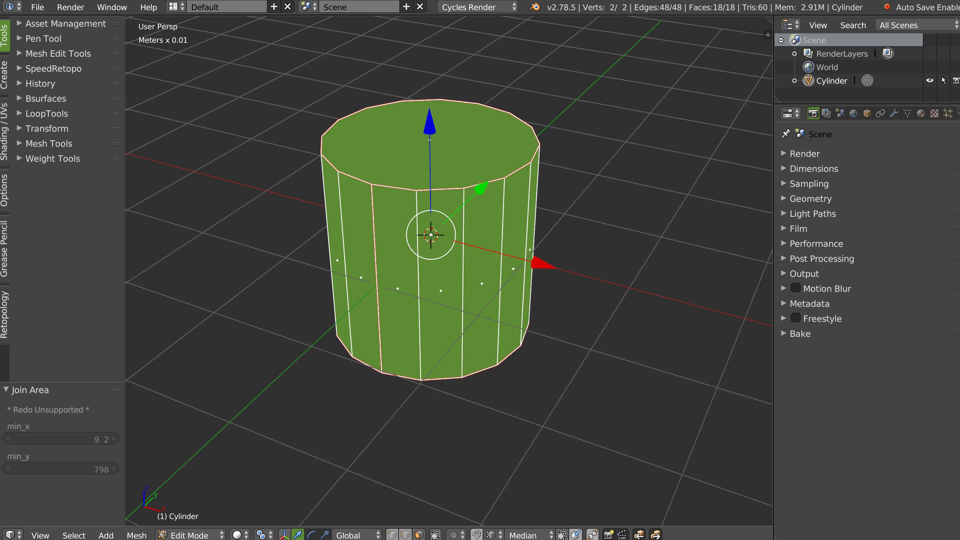
# Examine the pie menu and 3D cursor hotkeys in the RMB Pie Menu add-on's keymap preferences
pyautogui.hotkey('ctrl', 'alt', 'u')
pyautogui.scroll(10, 311, 150)
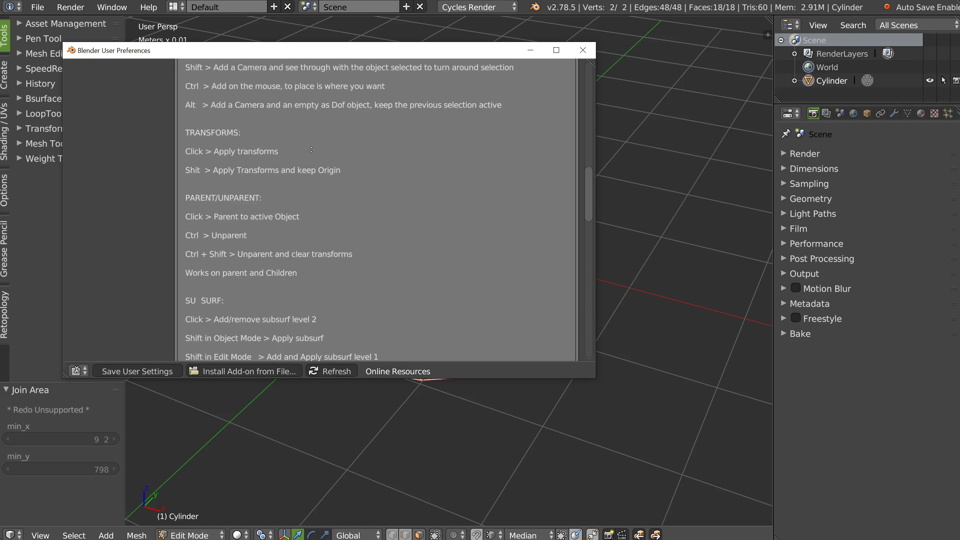
pyautogui.scroll(15, 311, 149)
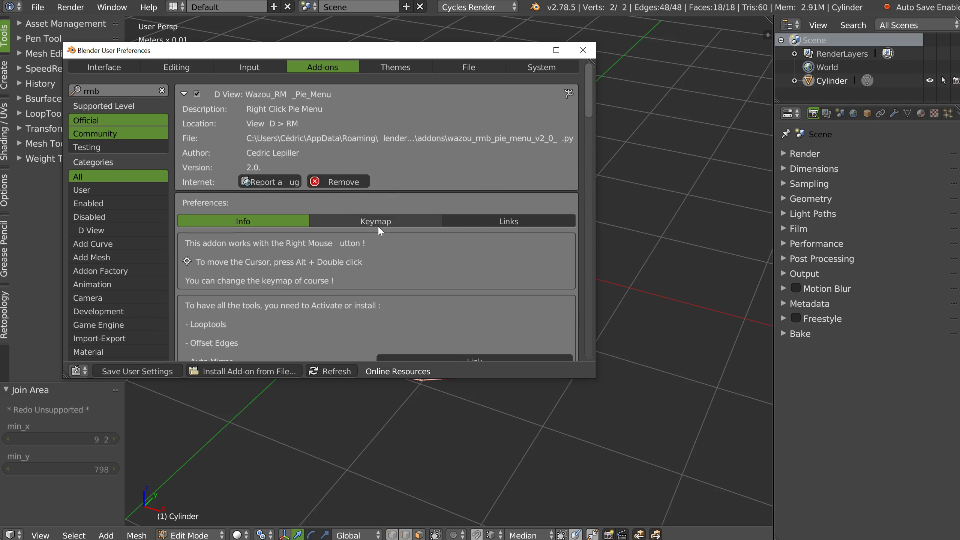
pyautogui.click(377, 227)
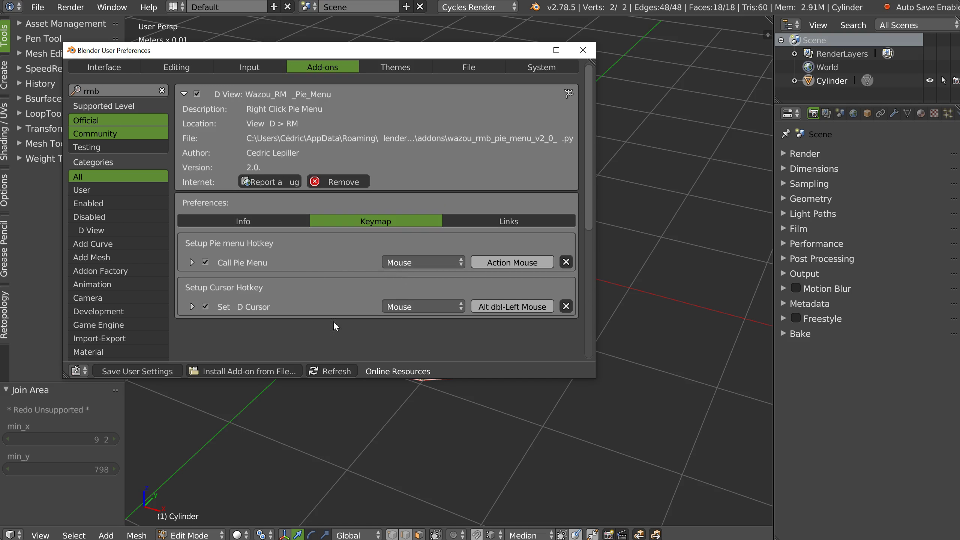
pyautogui.moveTo(316, 50); pyautogui.dragTo(392, 42)
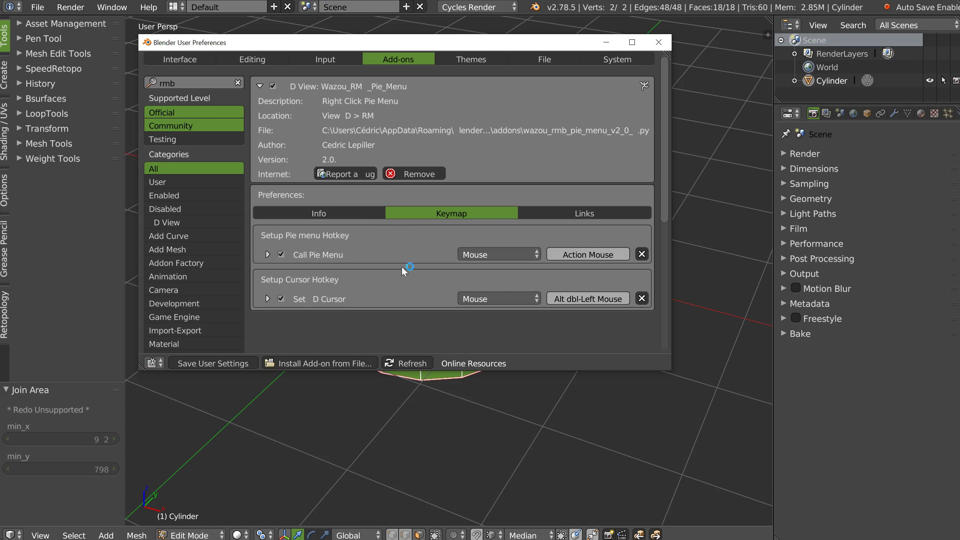
pyautogui.moveTo(491, 44); pyautogui.dragTo(530, 75)
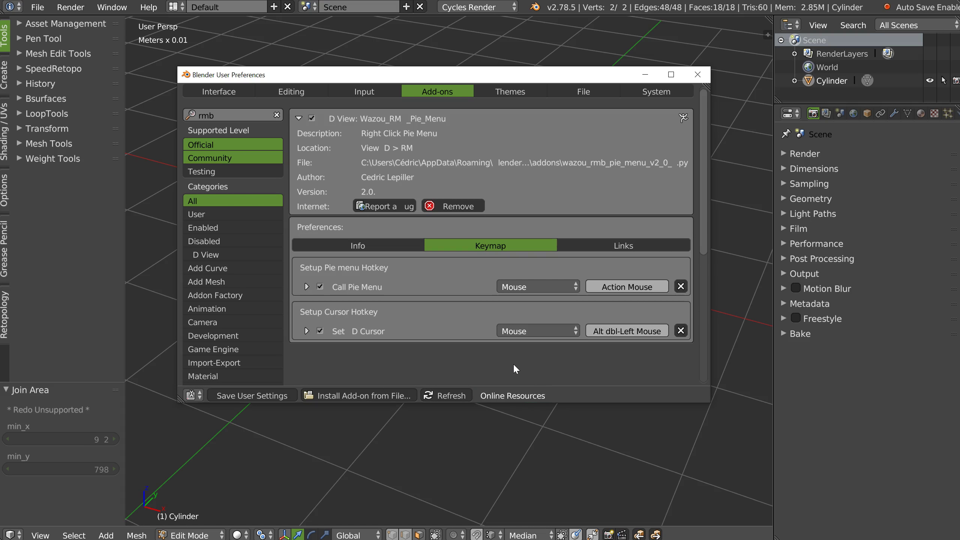
pyautogui.click(455, 485)
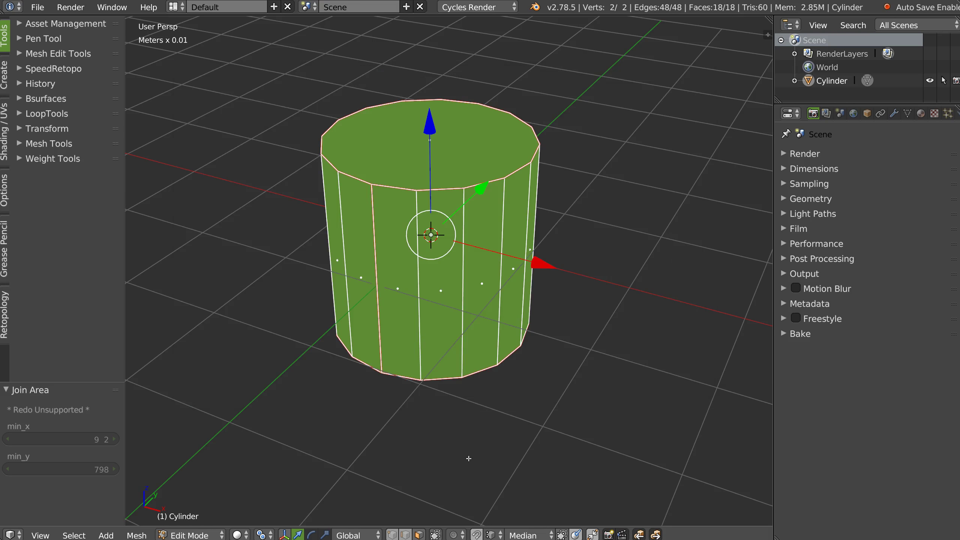
# Show the pie menu in Edit Mode, and switch the cylinder to Object Mode to show its object version
pyautogui.moveTo(436, 290); pyautogui.dragTo(445, 319, button='middle')
pyautogui.rightClick(445, 319)
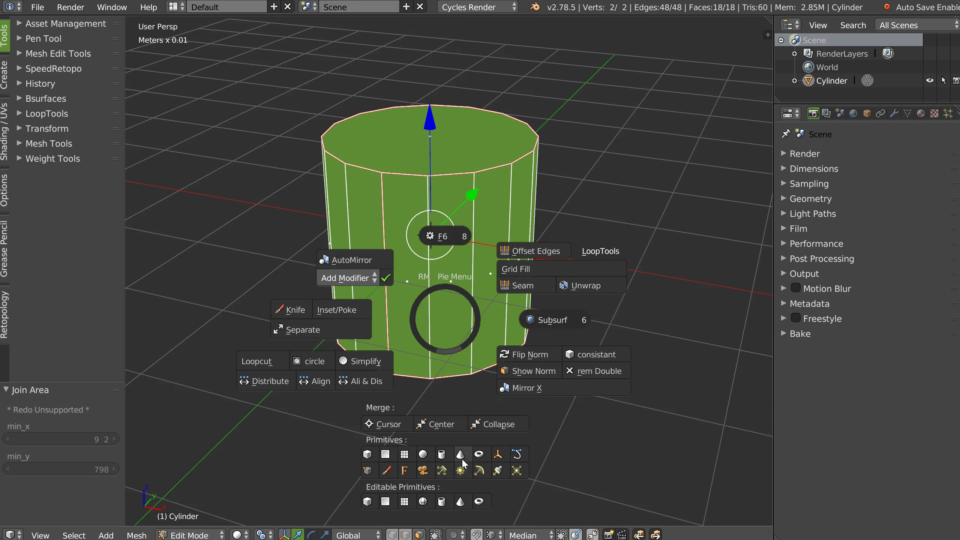
pyautogui.rightClick(473, 328)
pyautogui.press('Tab')
pyautogui.rightClick(441, 309)
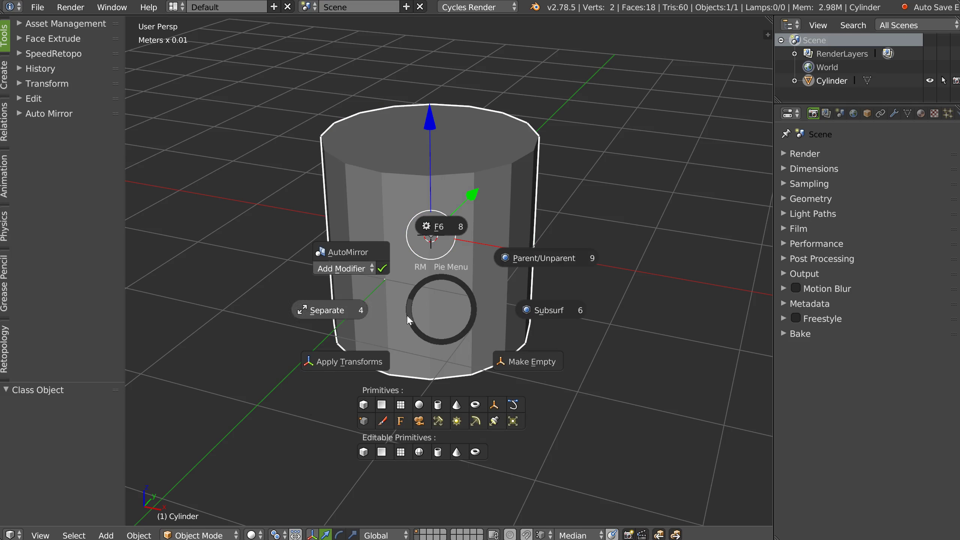
pyautogui.rightClick(516, 188)
pyautogui.moveTo(447, 289); pyautogui.dragTo(413, 324, button='middle')
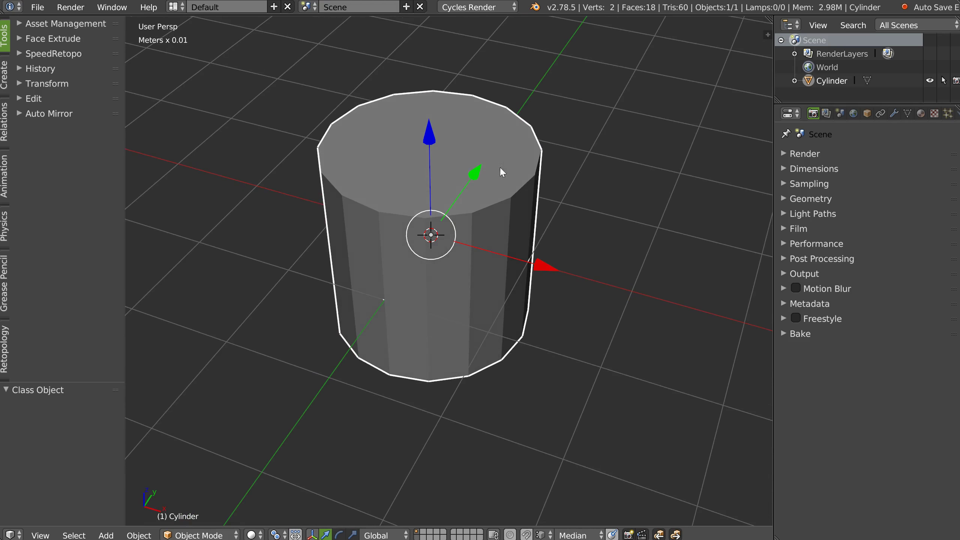